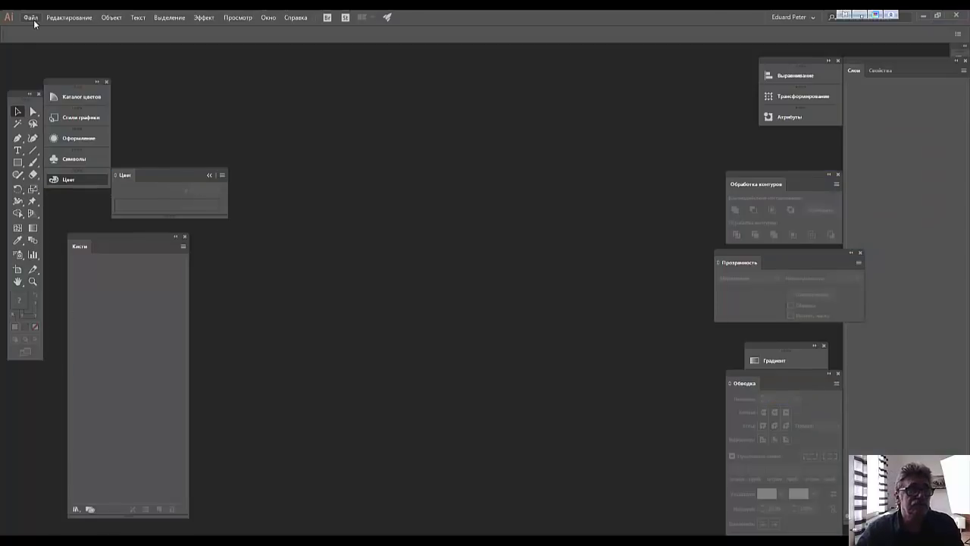
Open the file regenbogen.ai from the Illustrator\konstruktor\regenbogen folder on drive D
{"action": "left_click", "coordinate": [32, 18]}
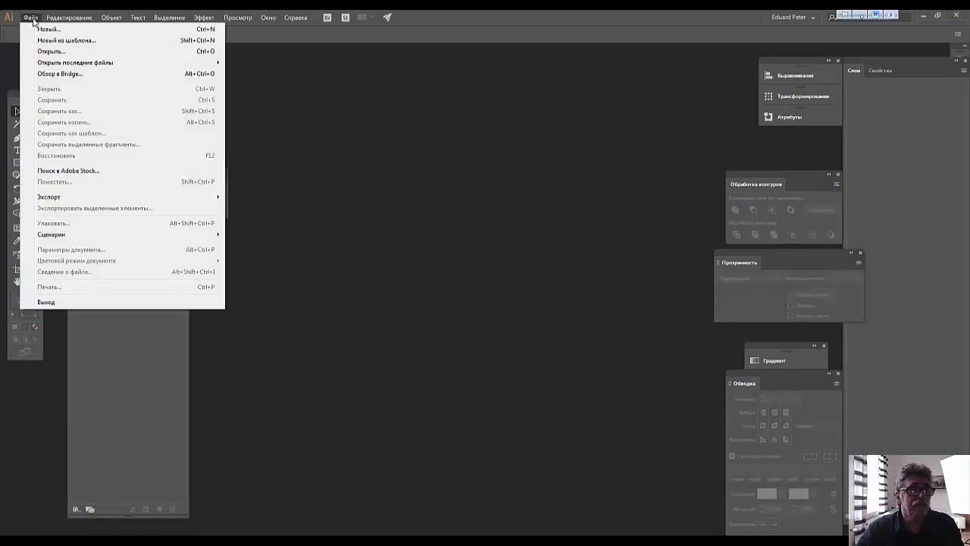
{"action": "left_click", "coordinate": [55, 52]}
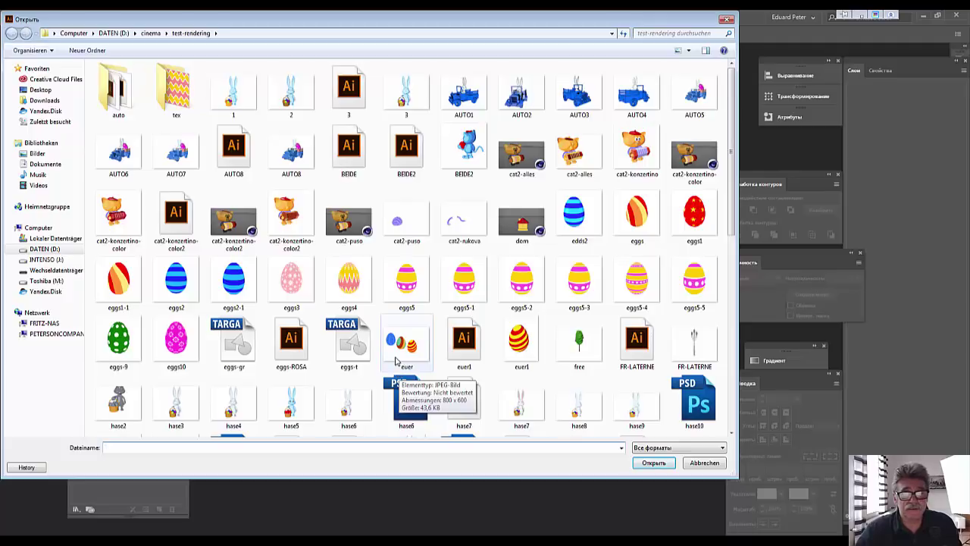
{"action": "left_click_drag", "start_coordinate": [734, 172], "coordinate": [734, 76]}
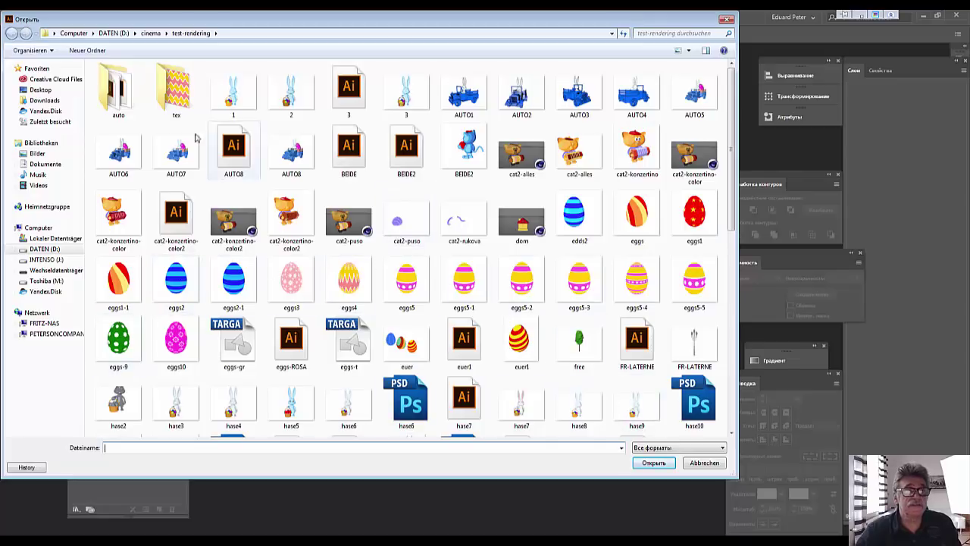
{"action": "left_click", "coordinate": [114, 33]}
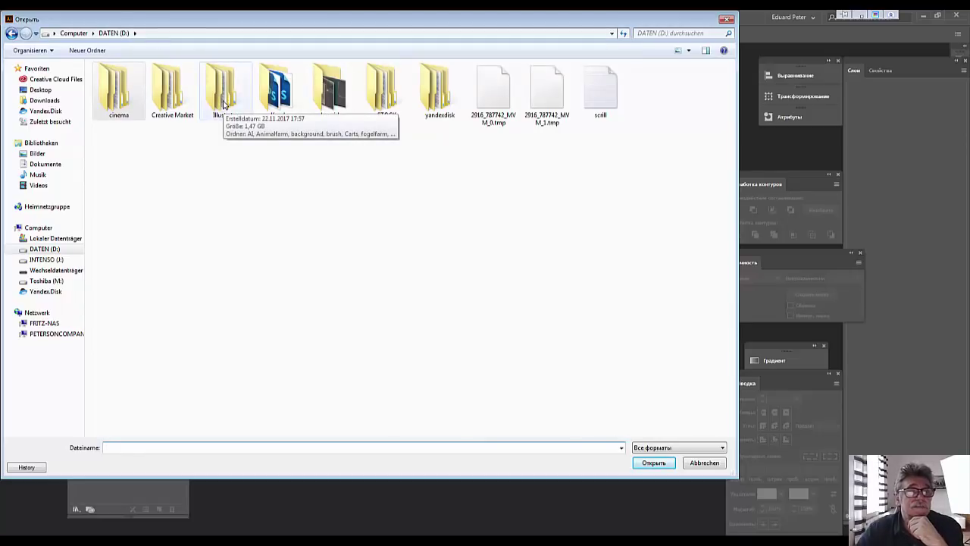
{"action": "left_click", "coordinate": [223, 104]}
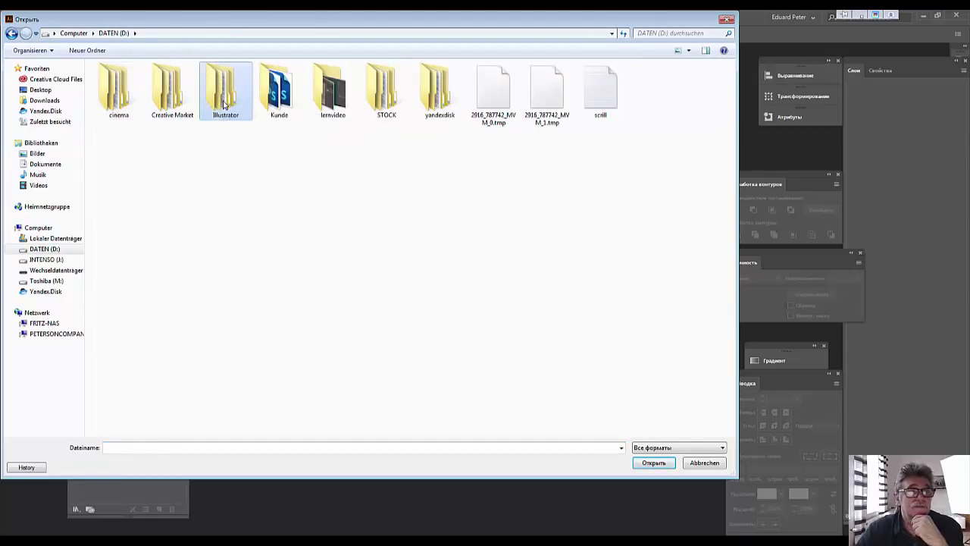
{"action": "double_click", "coordinate": [224, 104]}
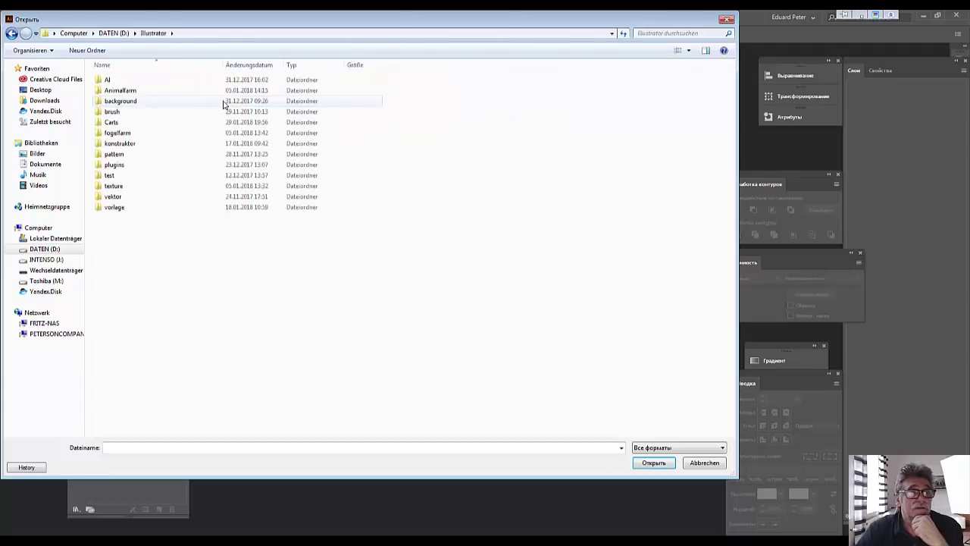
{"action": "double_click", "coordinate": [120, 144]}
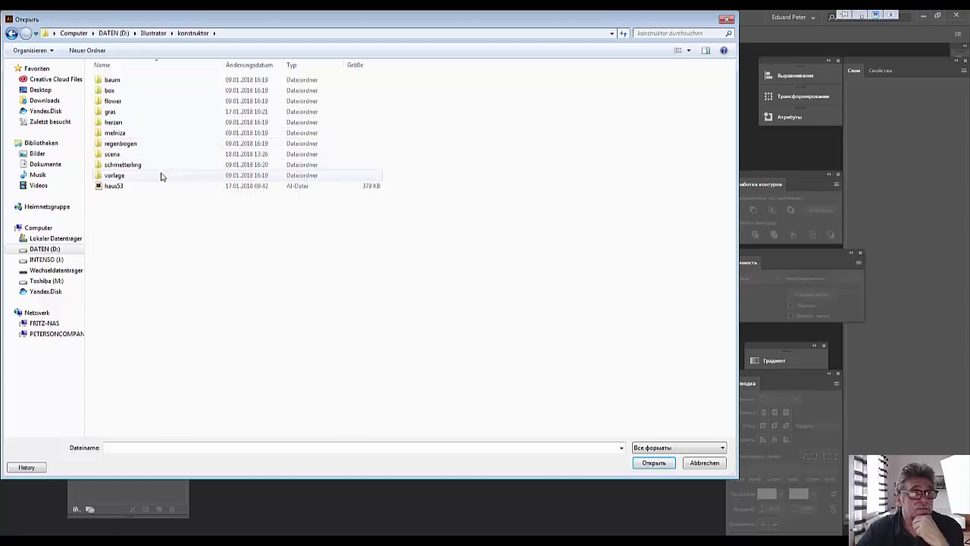
{"action": "double_click", "coordinate": [125, 147]}
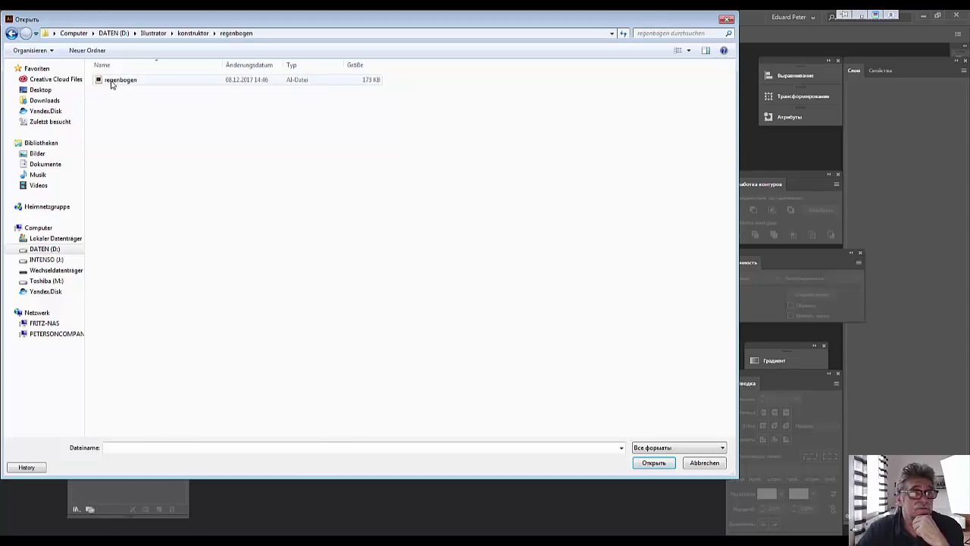
{"action": "left_click", "coordinate": [112, 82]}
{"action": "left_click", "coordinate": [655, 463]}
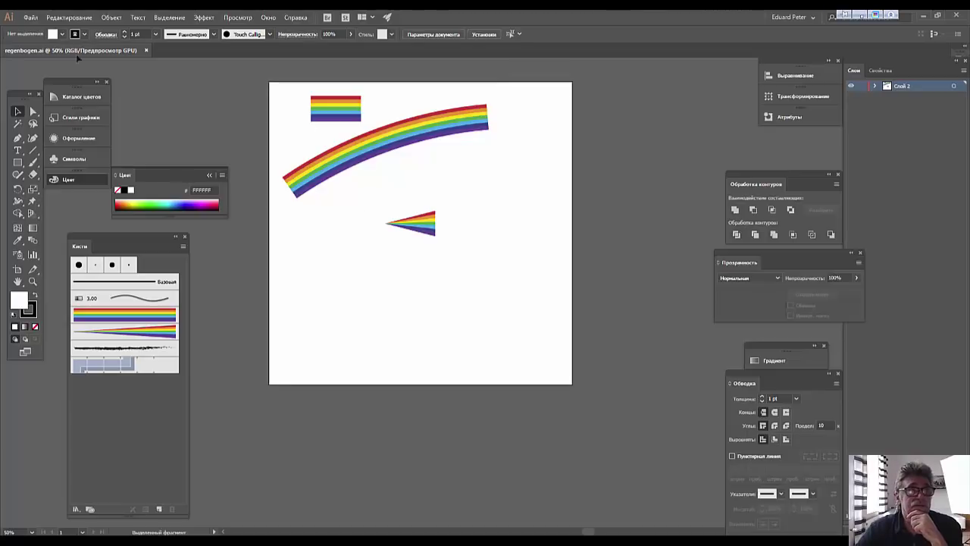
Open the landscape file scena1.ai from the konstruktor\scena folder
{"action": "left_click", "coordinate": [30, 17]}
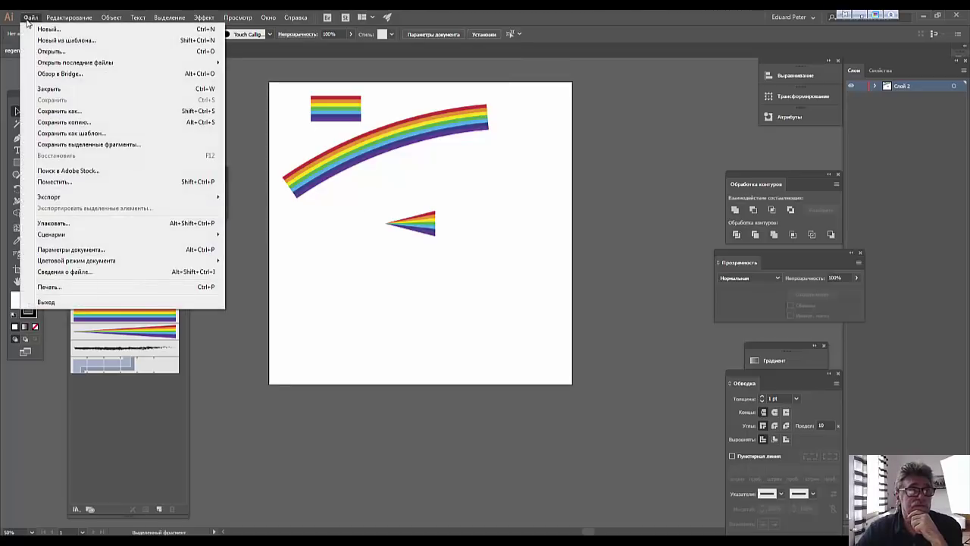
{"action": "left_click", "coordinate": [51, 52]}
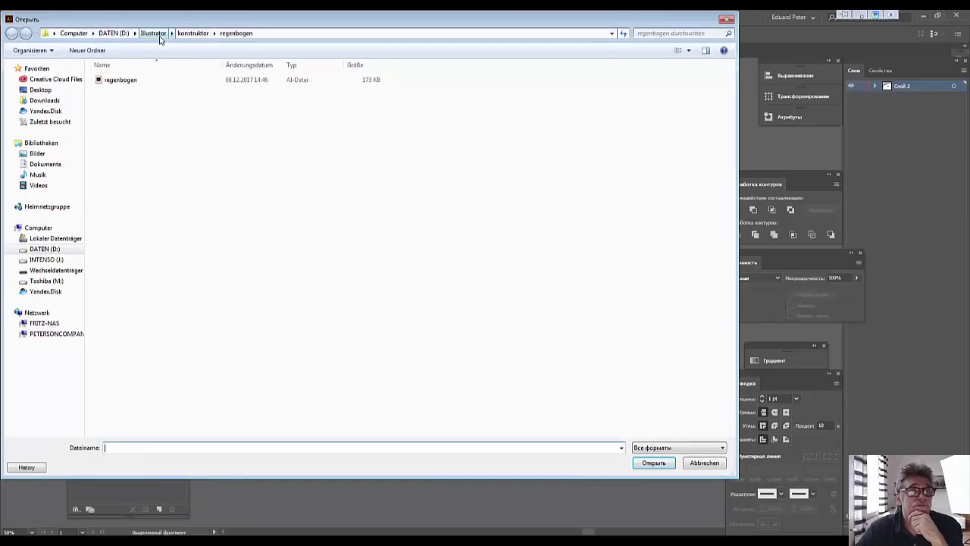
{"action": "left_click", "coordinate": [194, 36]}
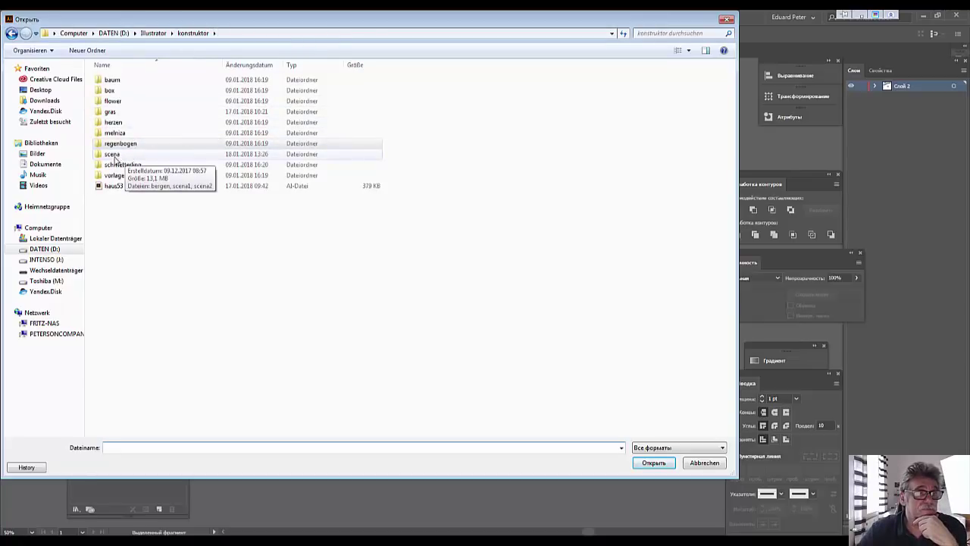
{"action": "double_click", "coordinate": [115, 156]}
{"action": "left_click", "coordinate": [115, 106]}
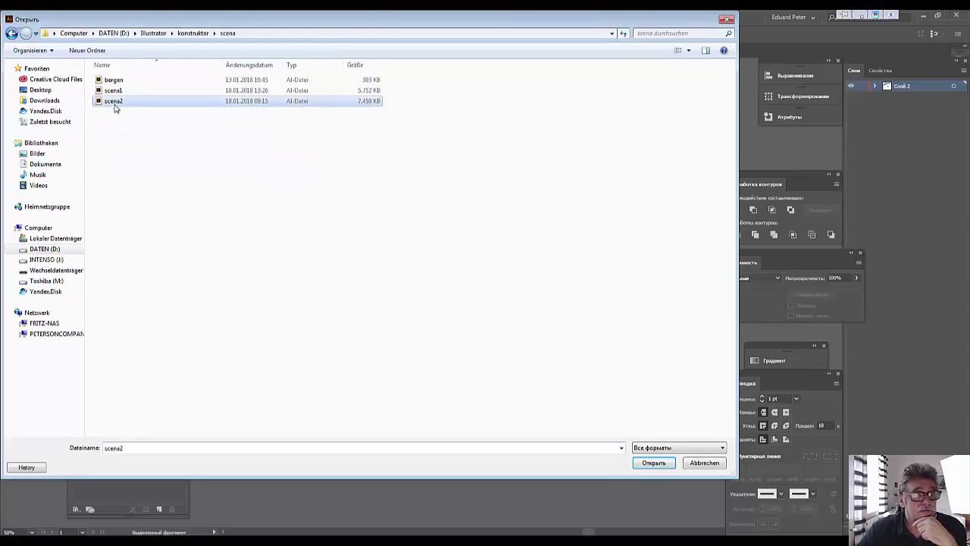
{"action": "left_click", "coordinate": [115, 91]}
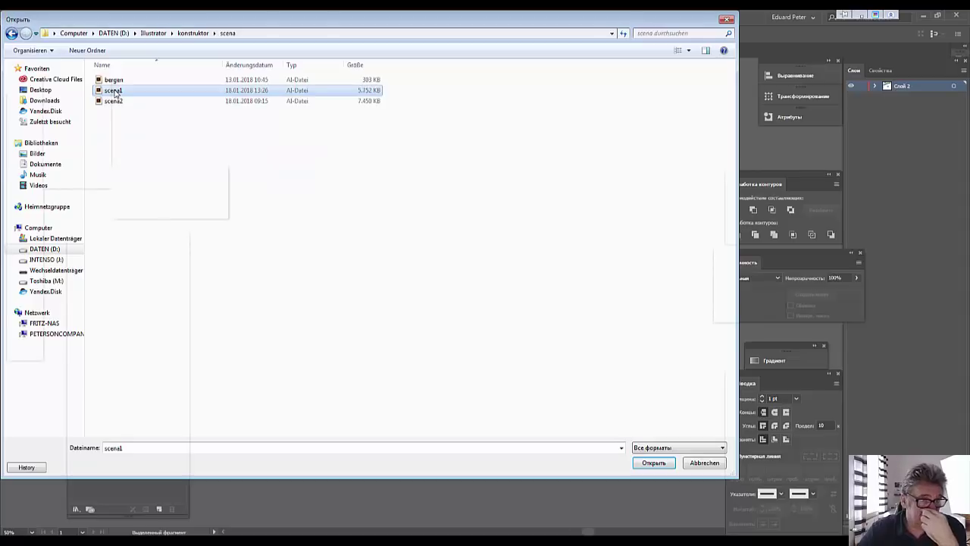
{"action": "double_click", "coordinate": [114, 91]}
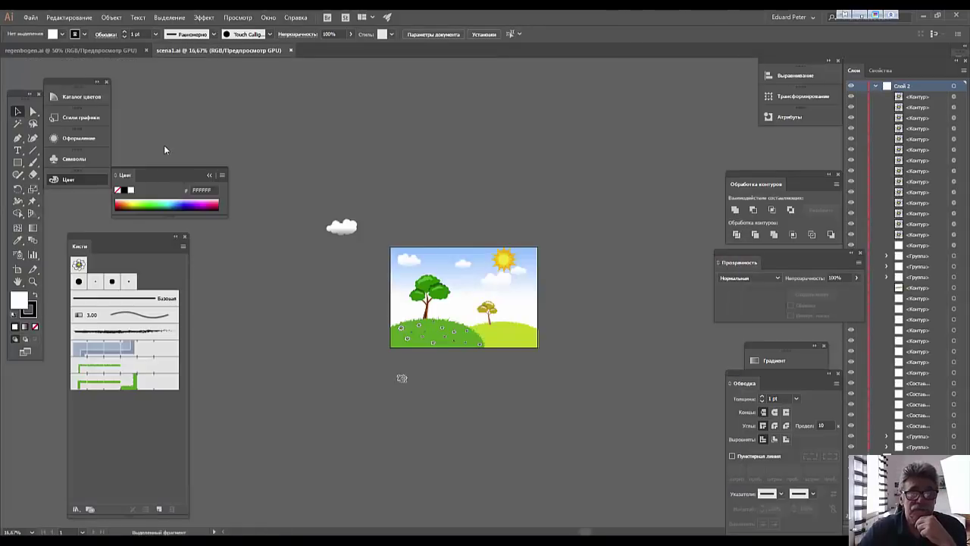
Browse the Illustrator\Carts folder for a rainbow card and open the image cart65.jpg from the cart65 folder
{"action": "left_click", "coordinate": [30, 17]}
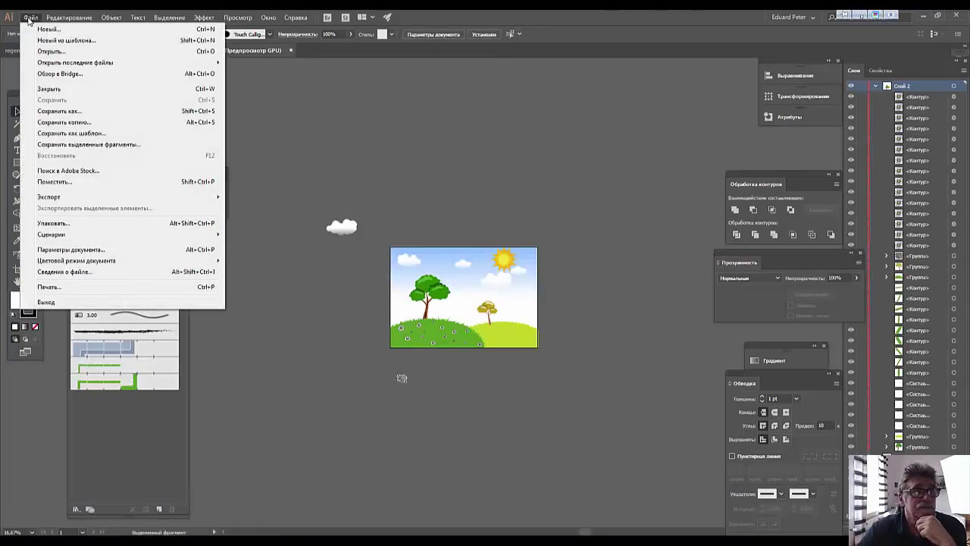
{"action": "left_click", "coordinate": [51, 51]}
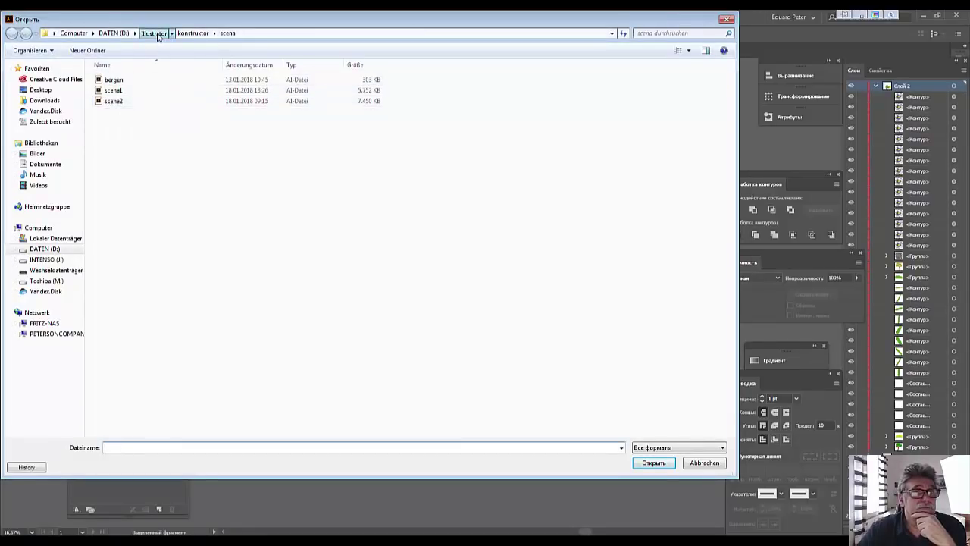
{"action": "left_click", "coordinate": [153, 33]}
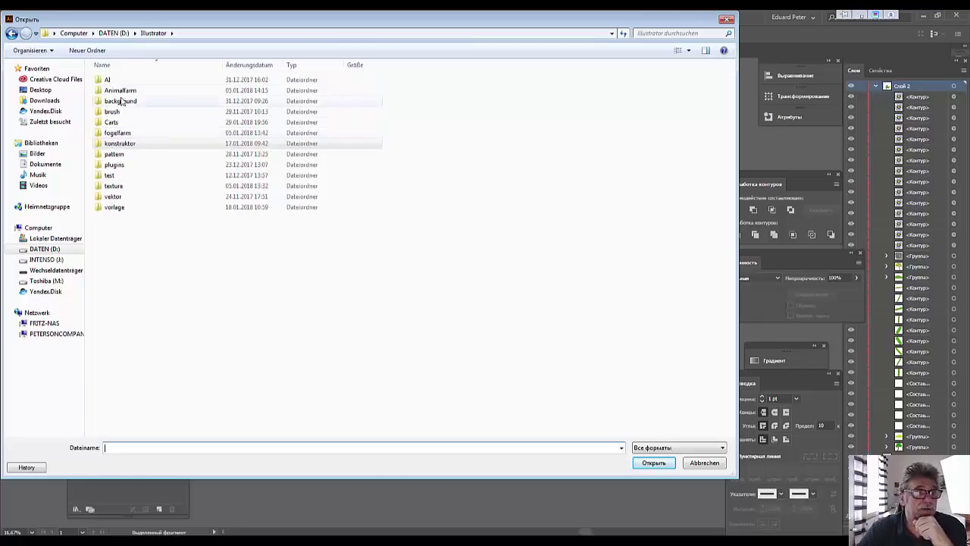
{"action": "double_click", "coordinate": [118, 124]}
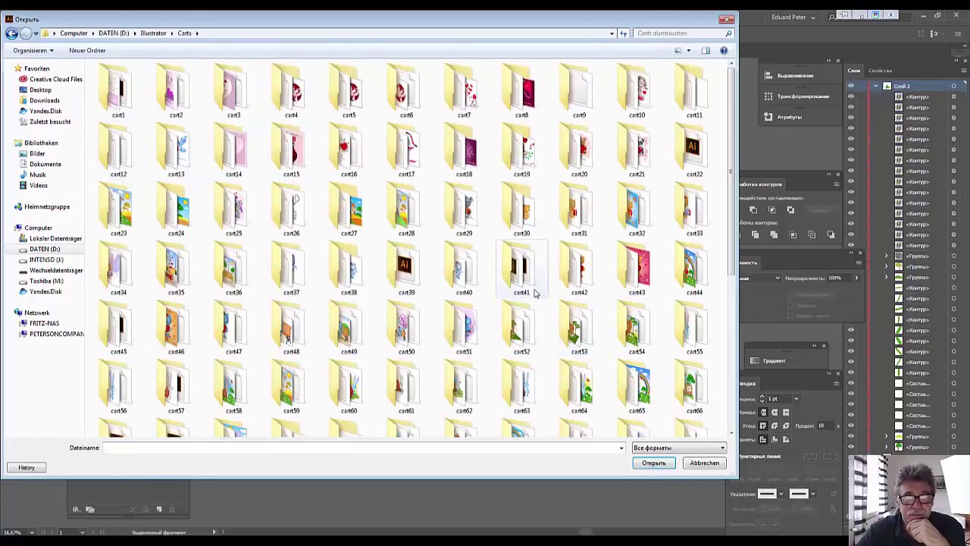
{"action": "scroll", "coordinate": [535, 292], "scroll_direction": "down", "scroll_amount": 3}
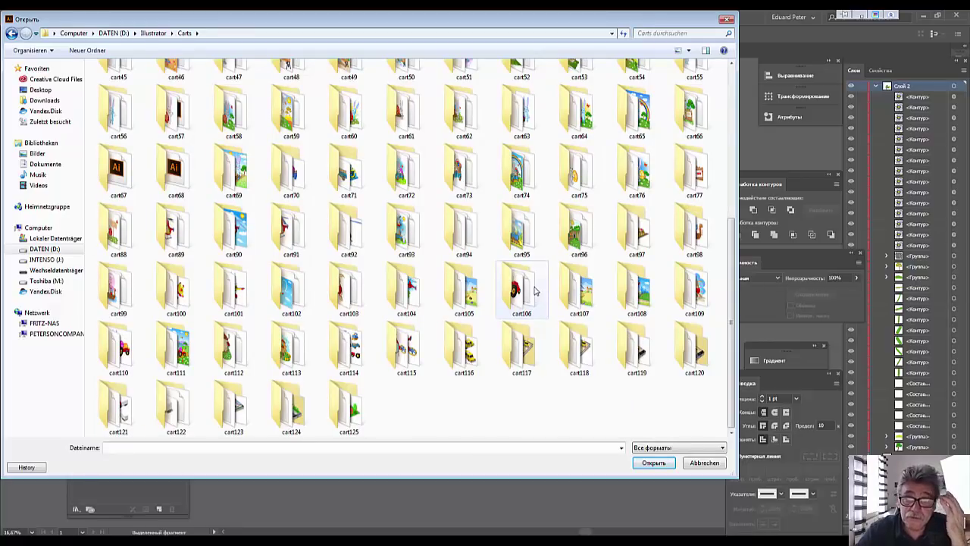
{"action": "double_click", "coordinate": [522, 182]}
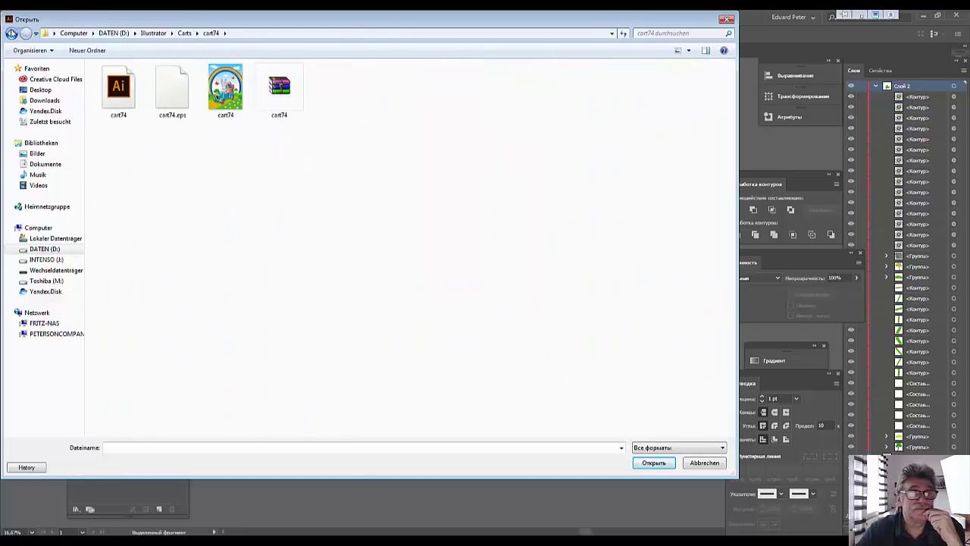
{"action": "left_click", "coordinate": [11, 32]}
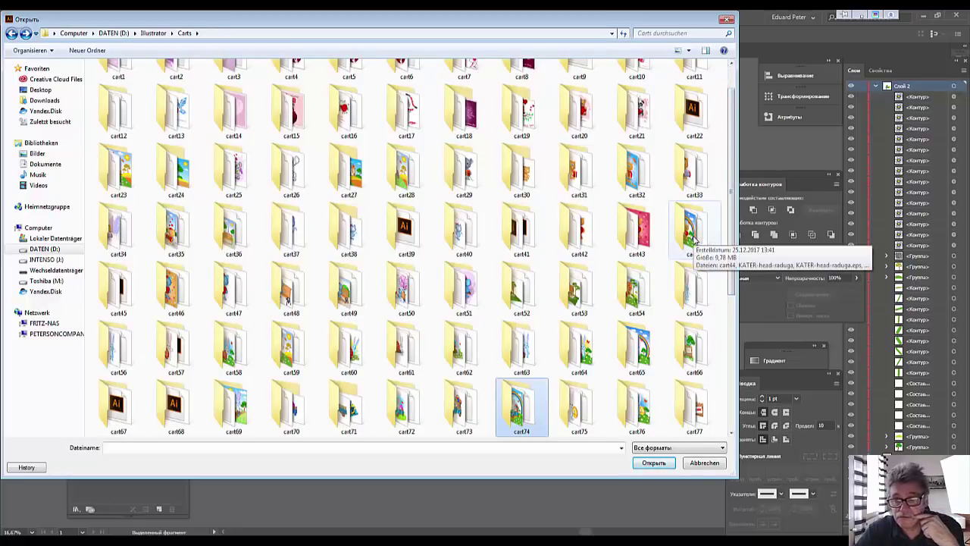
{"action": "double_click", "coordinate": [641, 349]}
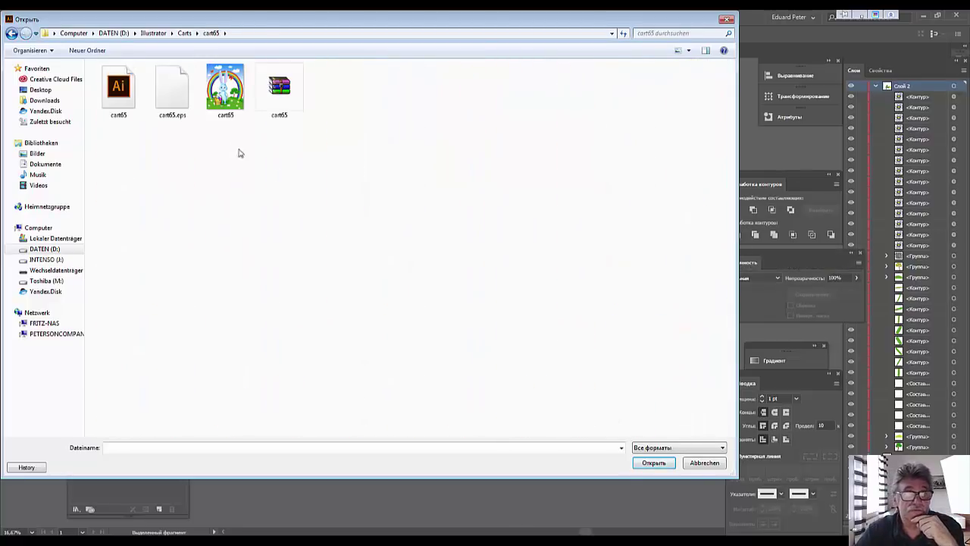
{"action": "left_click", "coordinate": [227, 106]}
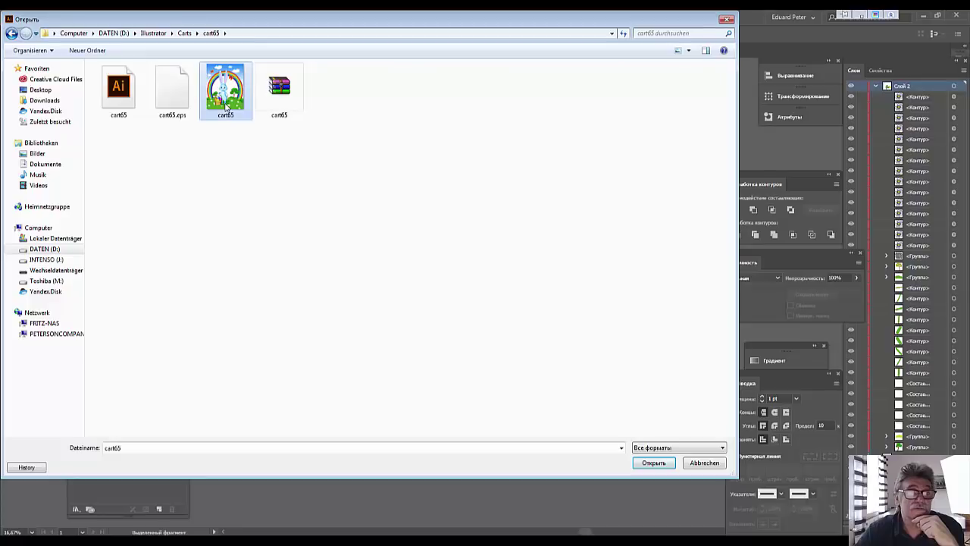
{"action": "left_click", "coordinate": [655, 463]}
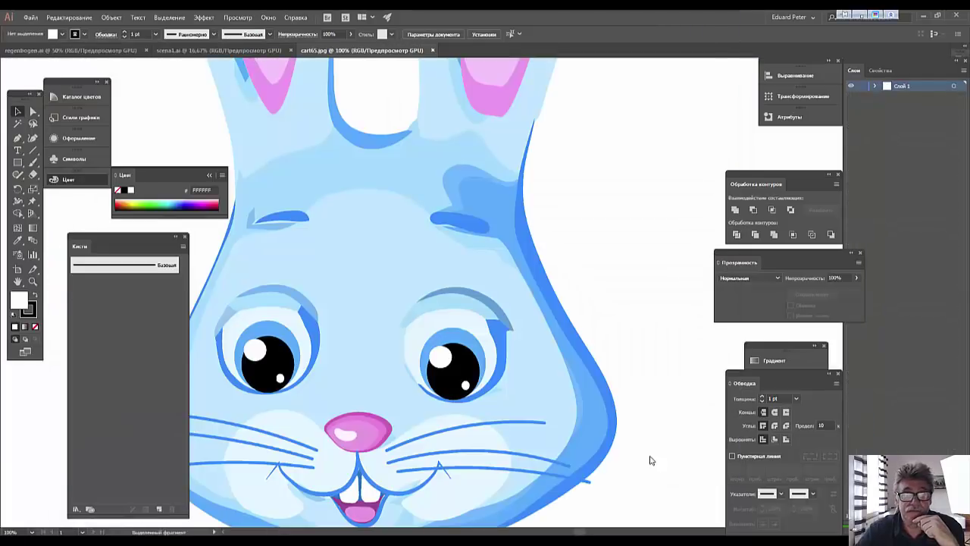
Show the whole cart65.jpg bunny picture and shift it slightly down and to the right
{"action": "key", "text": "ctrl+minus"}
{"action": "key", "text": "ctrl+minus"}
{"action": "key", "text": "ctrl+minus"}
{"action": "key", "text": "ctrl+minus"}
{"action": "key", "text": "ctrl+minus"}
{"action": "key", "text": "ctrl+minus"}
{"action": "key", "text": "ctrl+minus"}
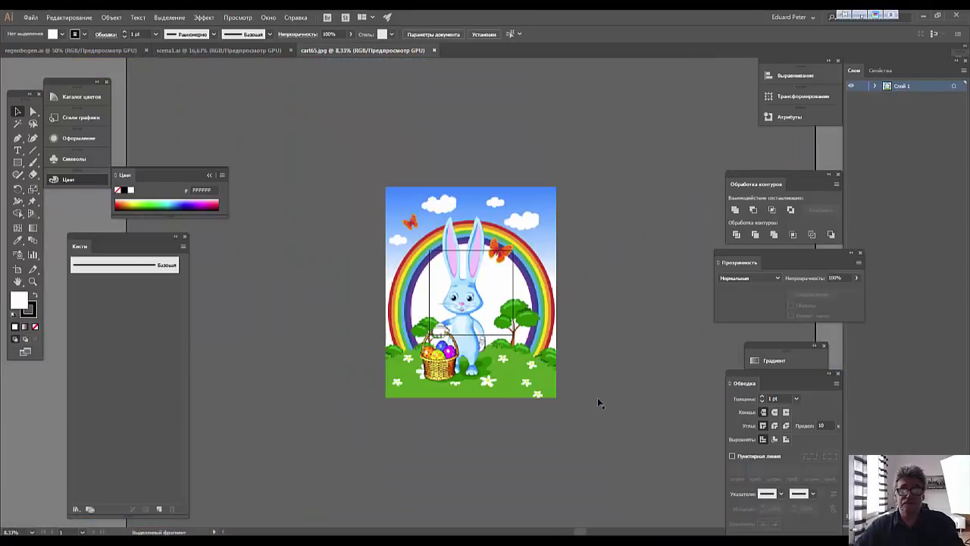
{"action": "left_click", "coordinate": [470, 303]}
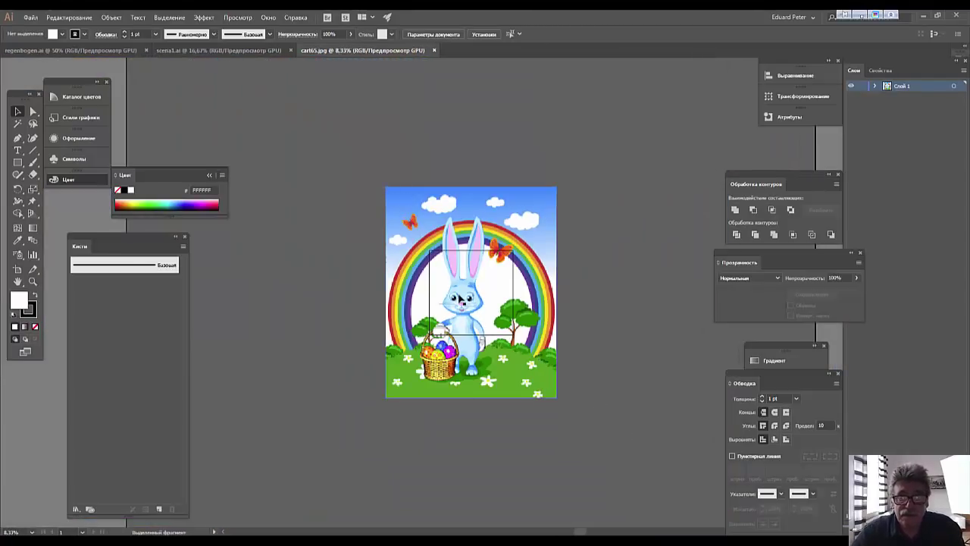
{"action": "left_click_drag", "start_coordinate": [471, 306], "coordinate": [477, 308]}
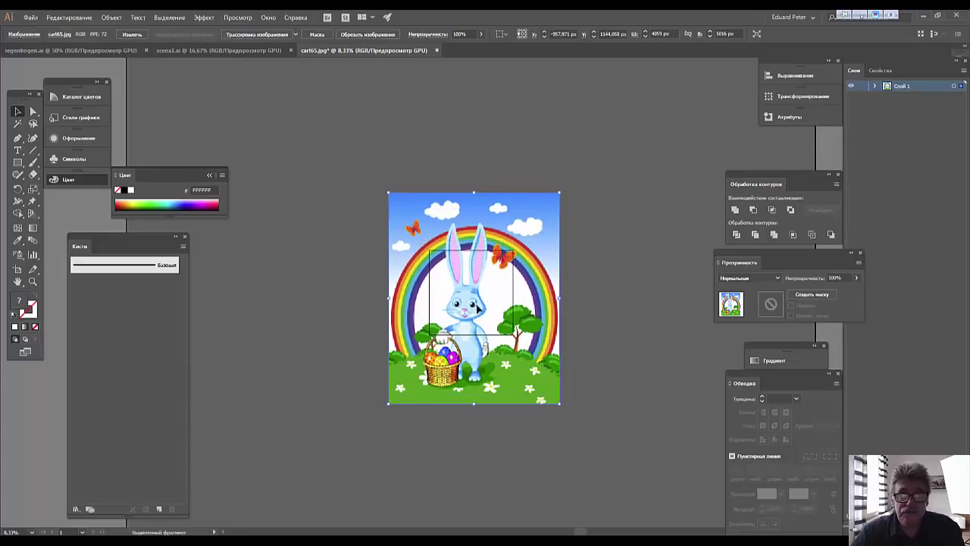
Open the vector version cart65.ai from the same cart65 folder
{"action": "left_click", "coordinate": [31, 18]}
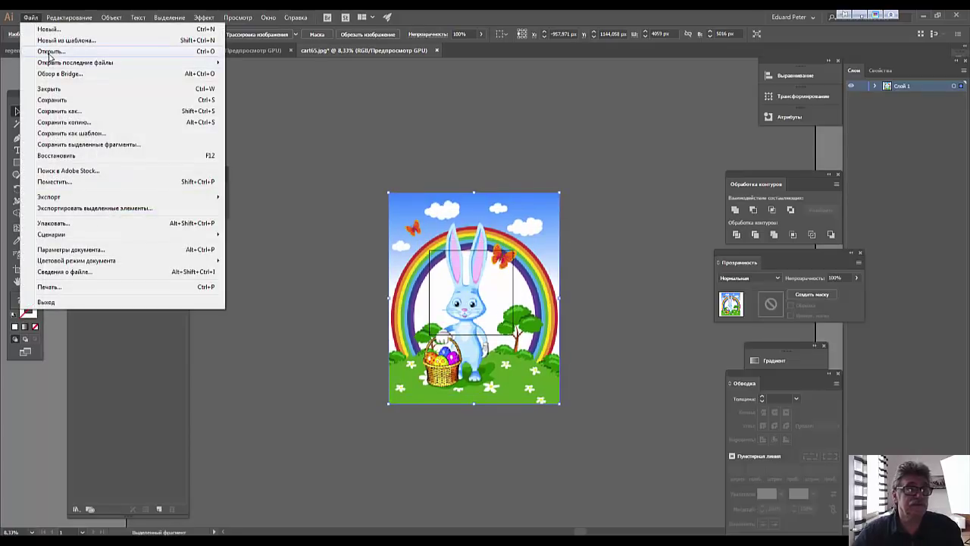
{"action": "left_click", "coordinate": [50, 51]}
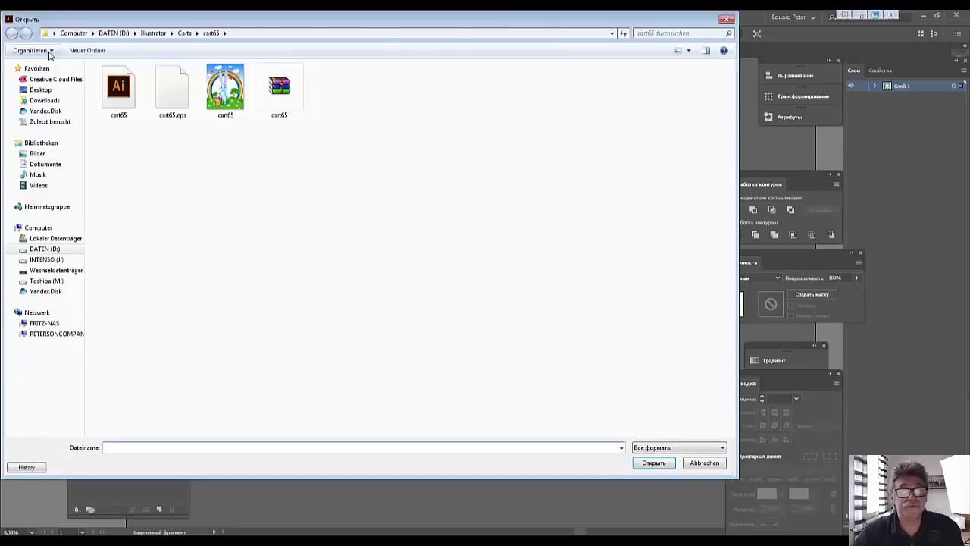
{"action": "left_click", "coordinate": [173, 91]}
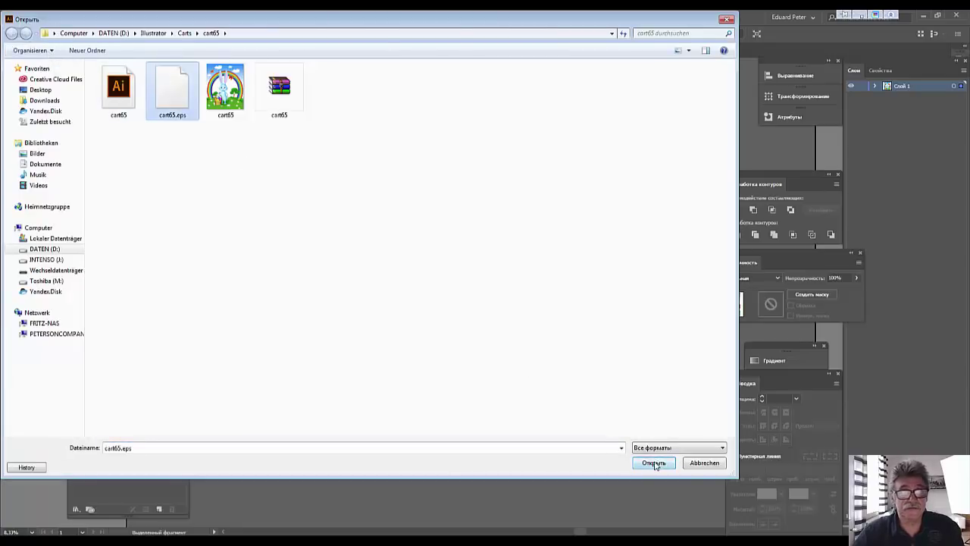
{"action": "left_click", "coordinate": [115, 103]}
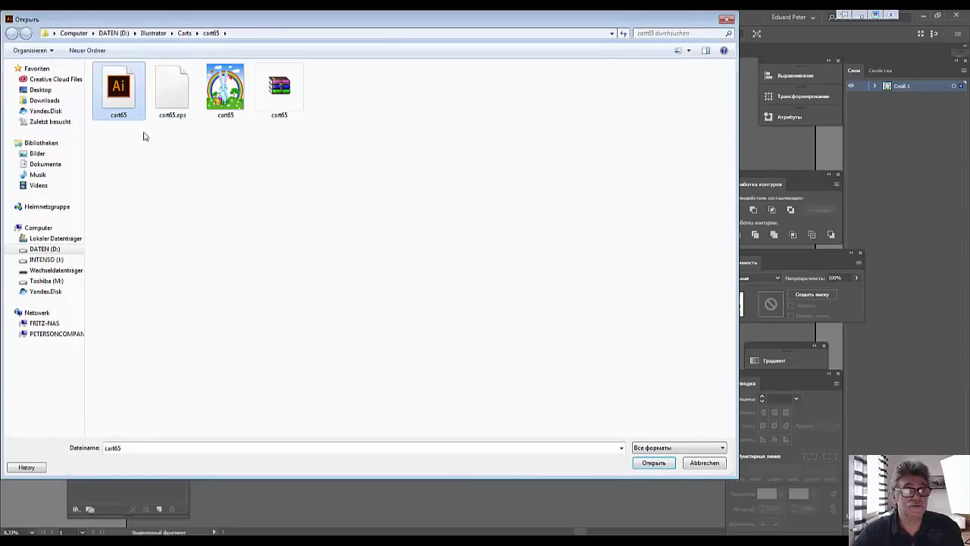
{"action": "left_click", "coordinate": [649, 463]}
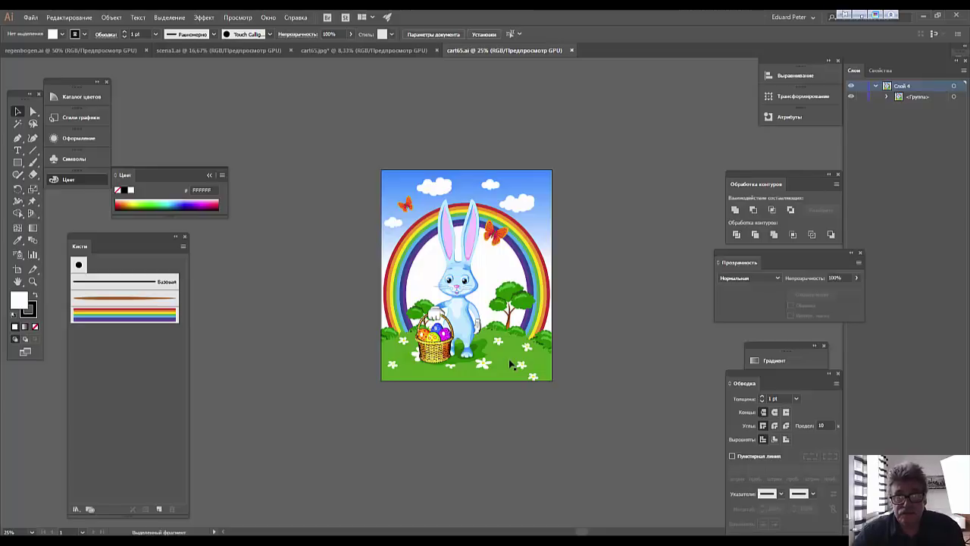
Ungroup the whole vector bunny illustration and clear the selection
{"action": "left_click", "coordinate": [511, 366]}
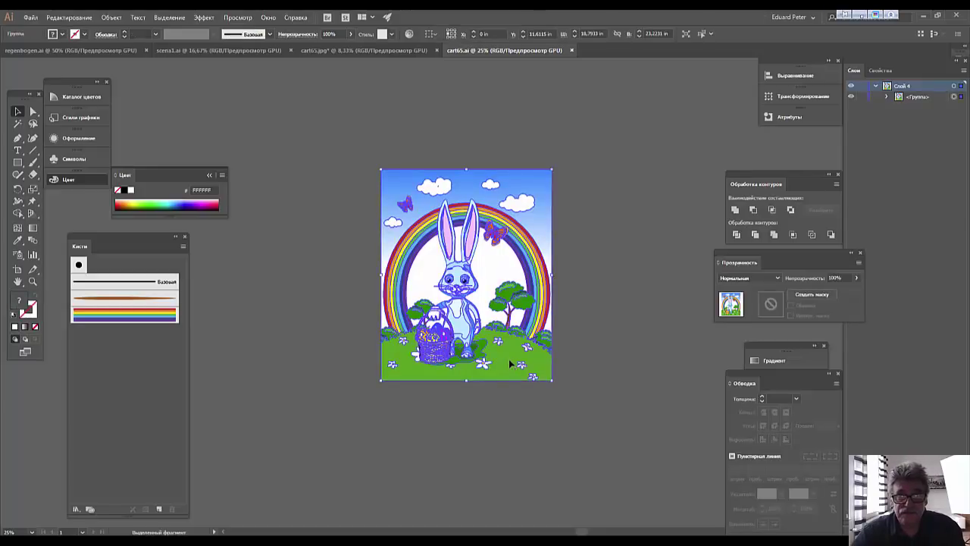
{"action": "left_click", "coordinate": [114, 17]}
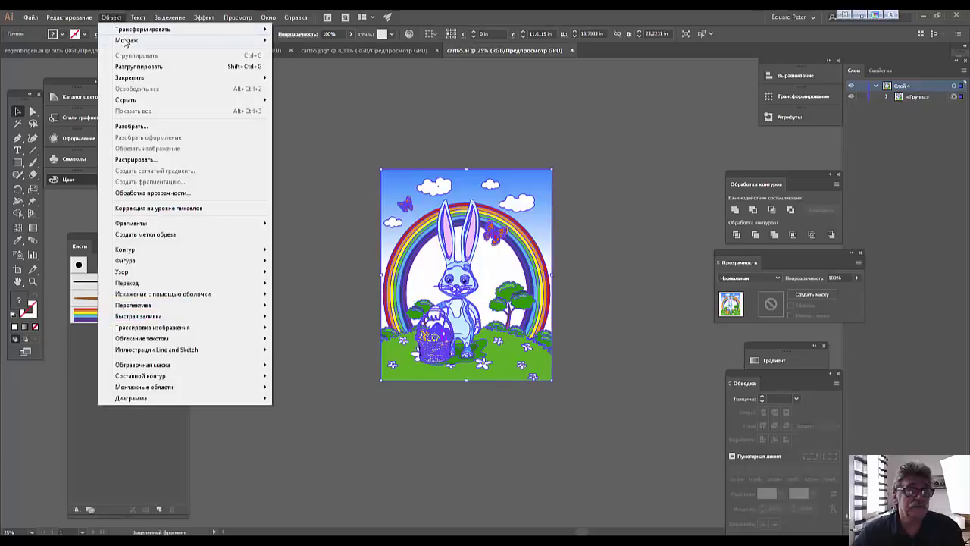
{"action": "mouse_move", "coordinate": [129, 31]}
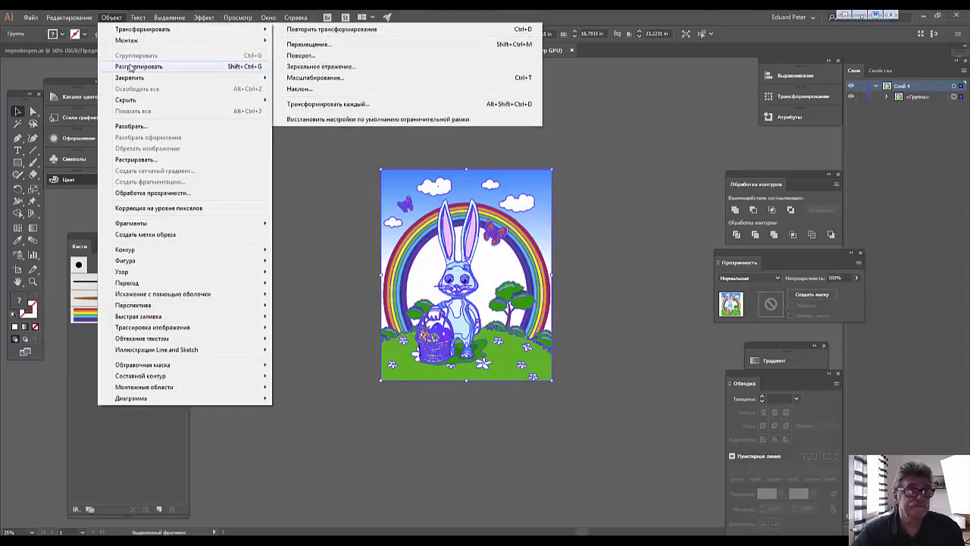
{"action": "left_click", "coordinate": [139, 66]}
{"action": "left_click", "coordinate": [341, 287]}
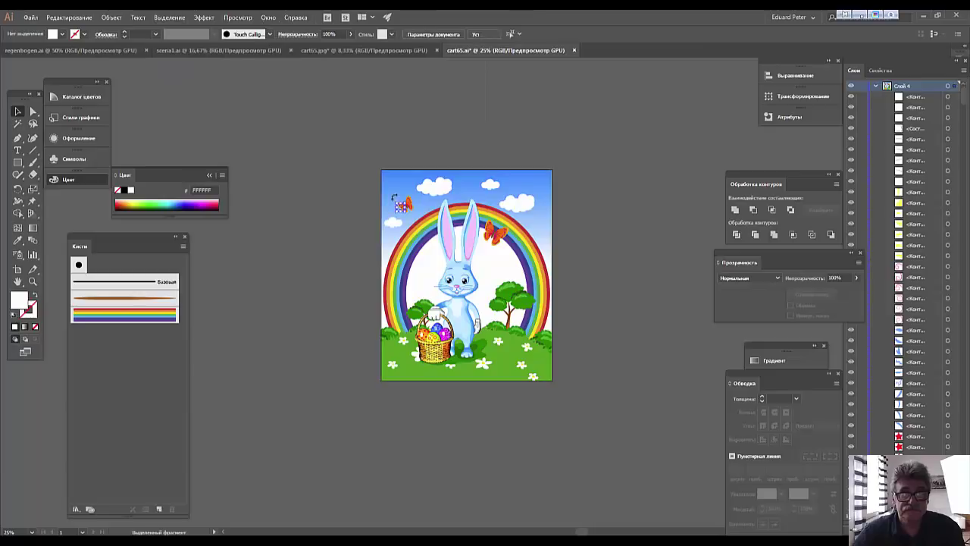
Move the blue sky background and the green meadow with its tree off the artboard
{"action": "left_click", "coordinate": [404, 203]}
{"action": "left_click", "coordinate": [403, 186]}
{"action": "left_click_drag", "start_coordinate": [404, 186], "coordinate": [254, 324]}
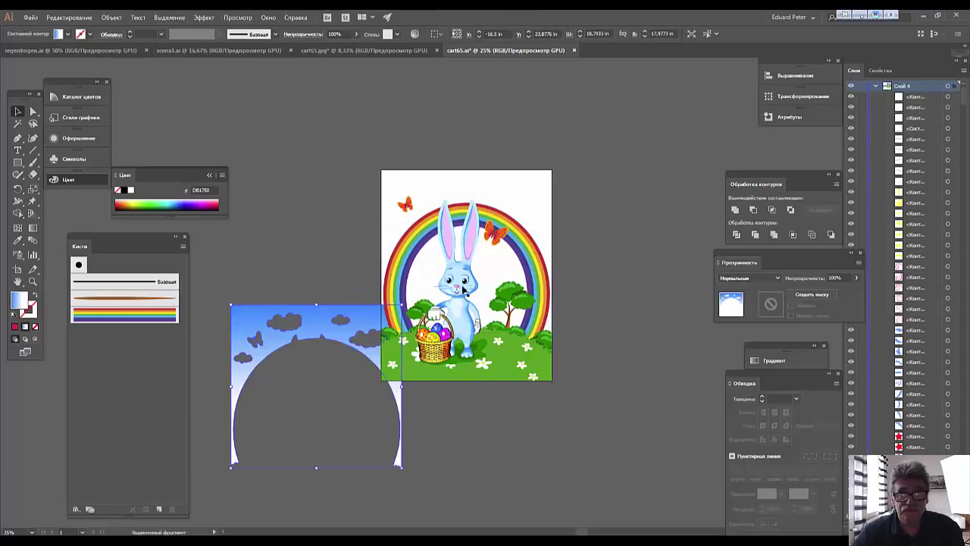
{"action": "left_click", "coordinate": [502, 340]}
{"action": "left_click_drag", "start_coordinate": [502, 338], "coordinate": [523, 512]}
Pull the bunny's pink inner ear, body and thin blue ear details out of the illustration as separate pieces
{"action": "left_click", "coordinate": [455, 292]}
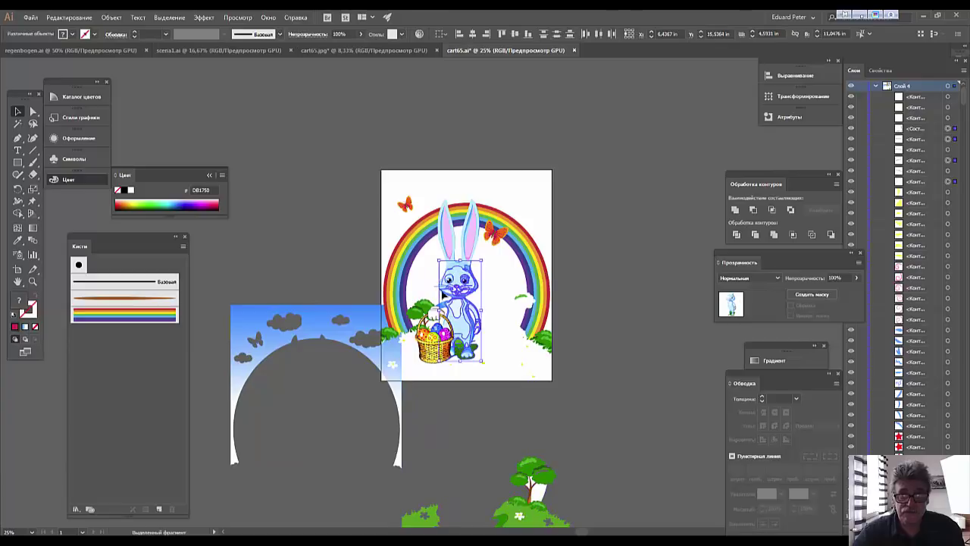
{"action": "left_click", "coordinate": [455, 270]}
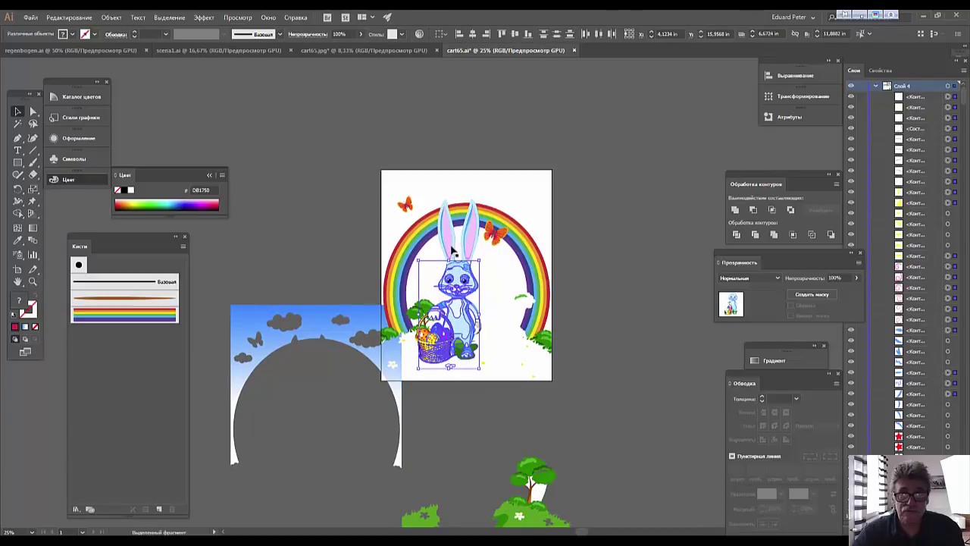
{"action": "left_click_drag", "start_coordinate": [450, 241], "coordinate": [469, 393]}
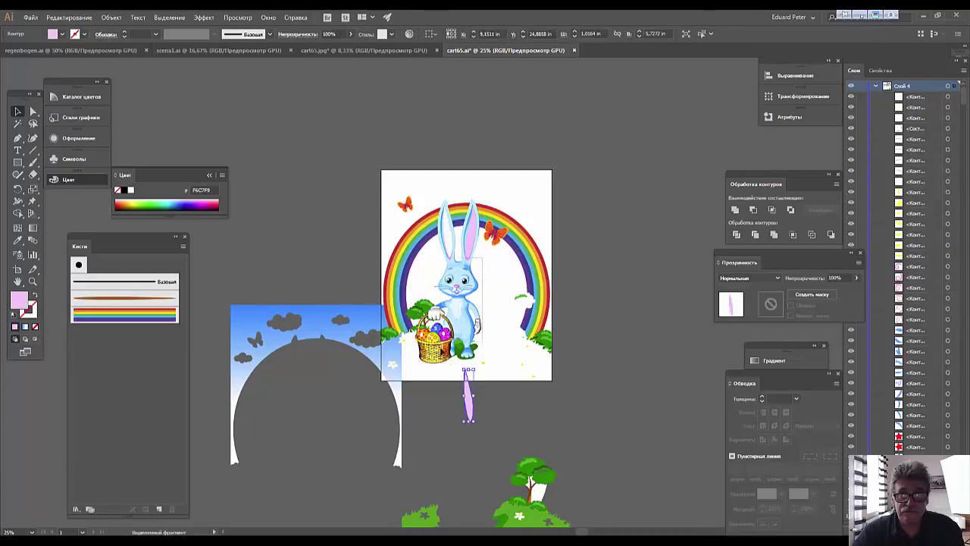
{"action": "left_click_drag", "start_coordinate": [439, 254], "coordinate": [544, 452]}
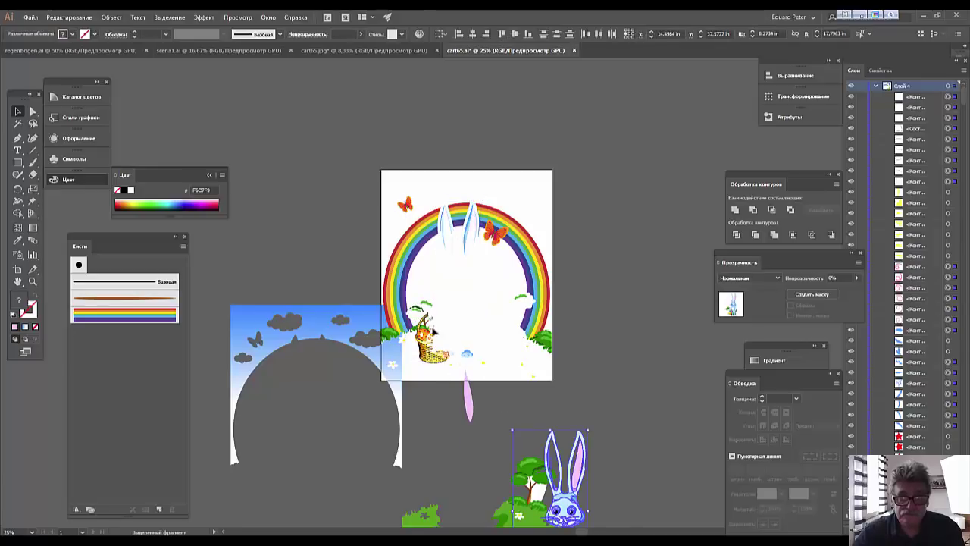
{"action": "left_click", "coordinate": [434, 333]}
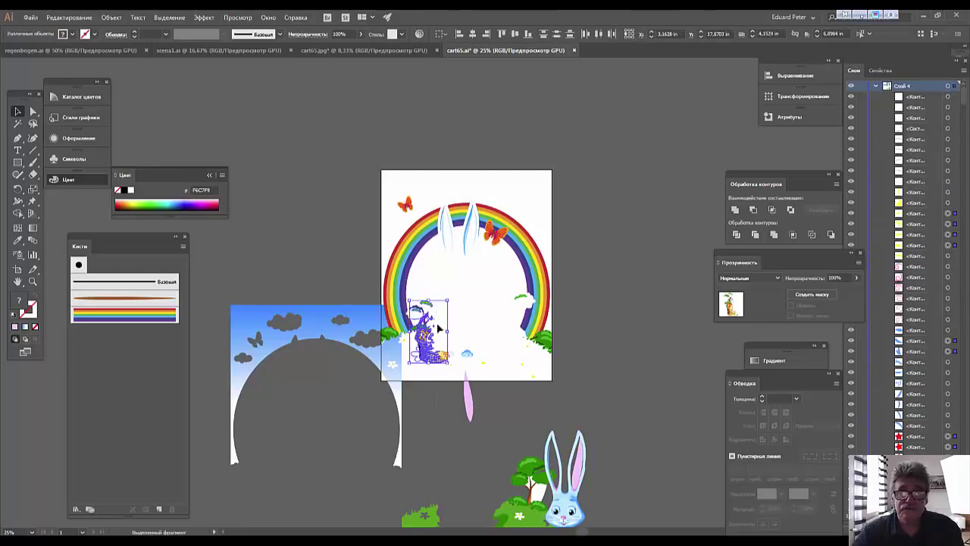
{"action": "left_click_drag", "start_coordinate": [441, 296], "coordinate": [480, 264]}
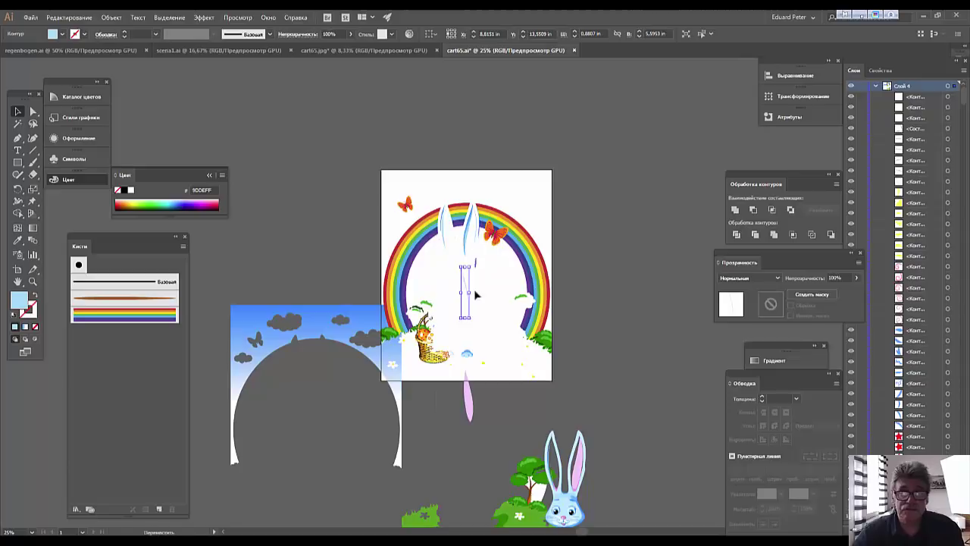
{"action": "left_click", "coordinate": [476, 298]}
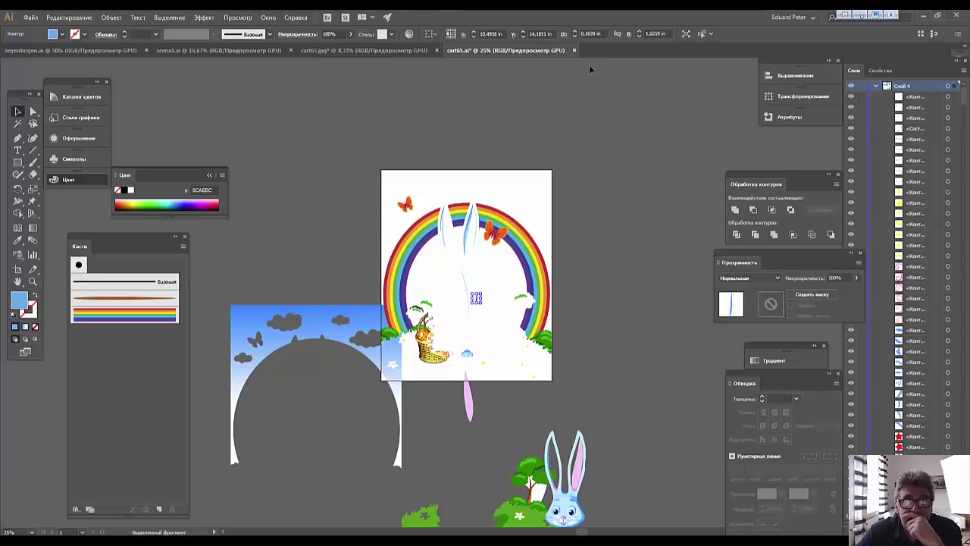
Close cart65.ai and cart65.jpg without saving, and close scena1.ai, leaving only regenbogen.ai open
{"action": "left_click", "coordinate": [573, 51]}
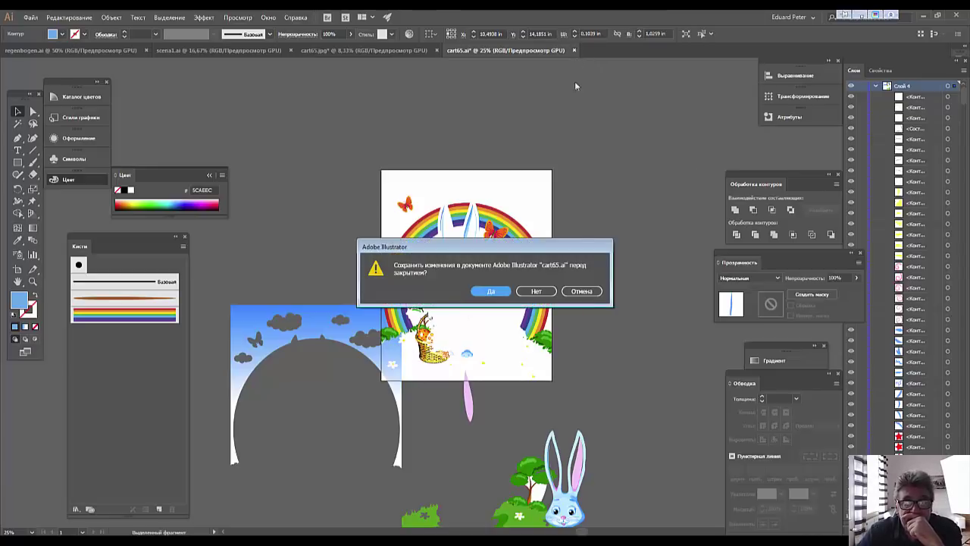
{"action": "left_click", "coordinate": [536, 291]}
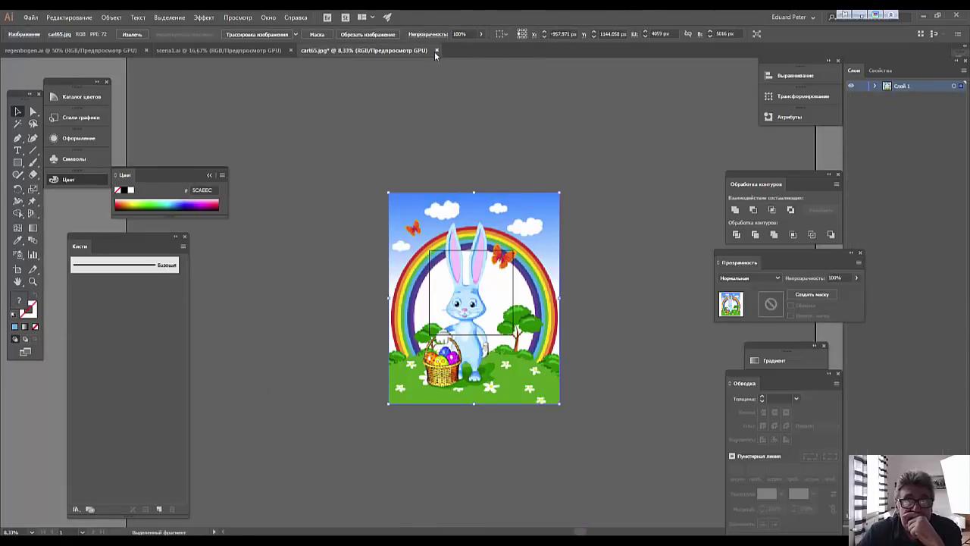
{"action": "left_click", "coordinate": [437, 51]}
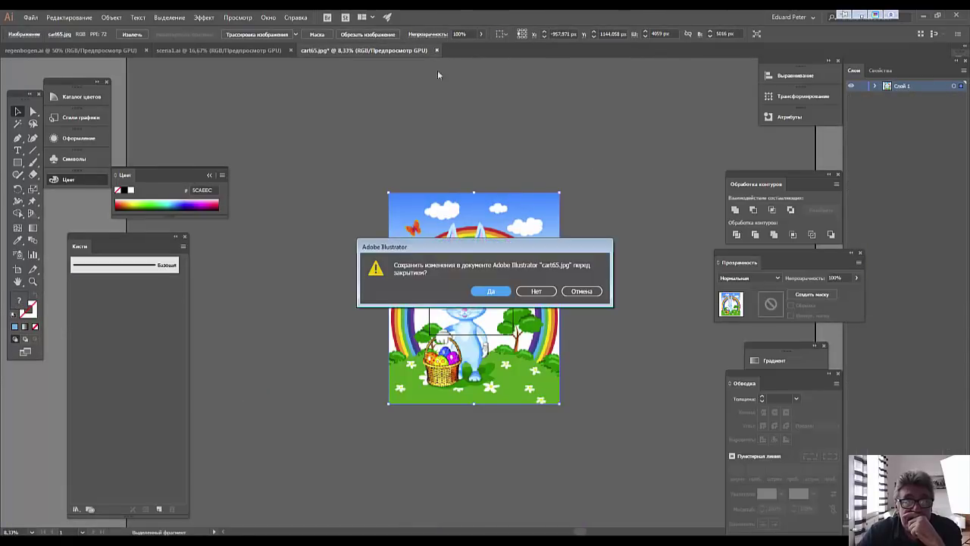
{"action": "left_click", "coordinate": [536, 291]}
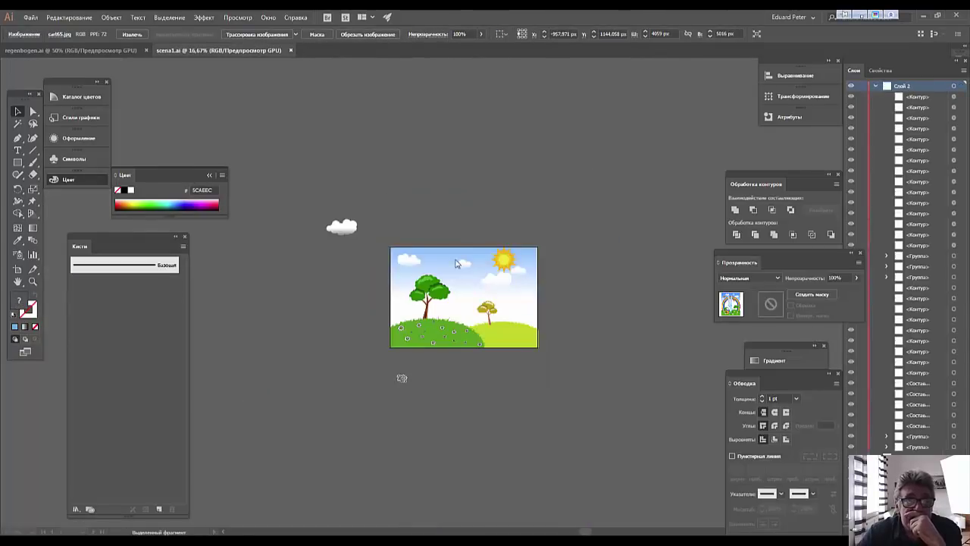
{"action": "left_click", "coordinate": [291, 50]}
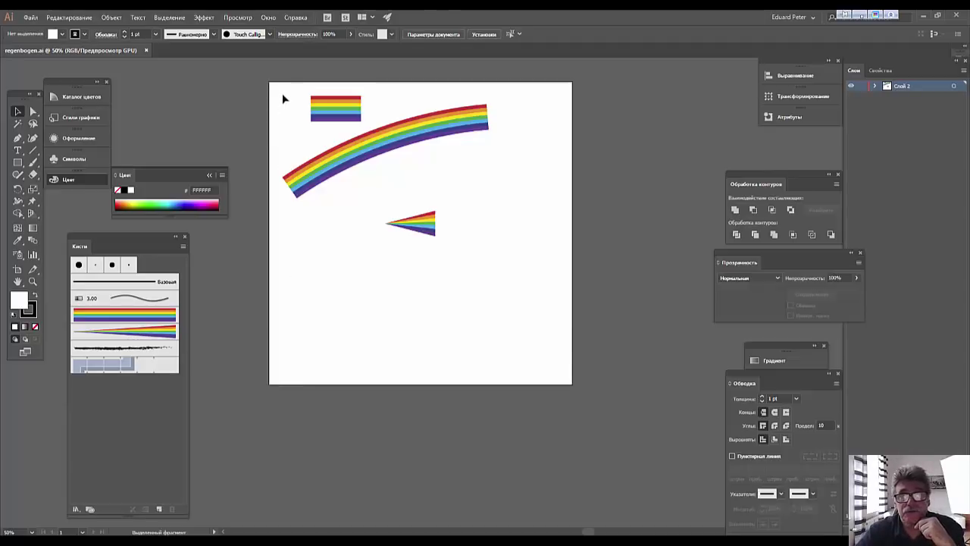
Delete all rainbow samples from the regenbogen.ai artboard and draw a circle about 946 × 954 px with the Ellipse tool
{"action": "left_click_drag", "start_coordinate": [282, 109], "coordinate": [531, 285]}
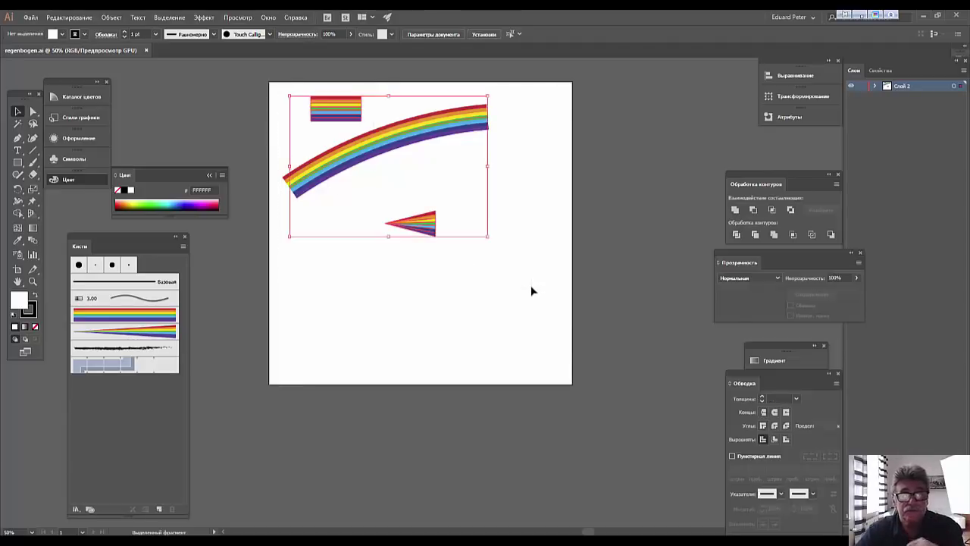
{"action": "left_click", "coordinate": [532, 288]}
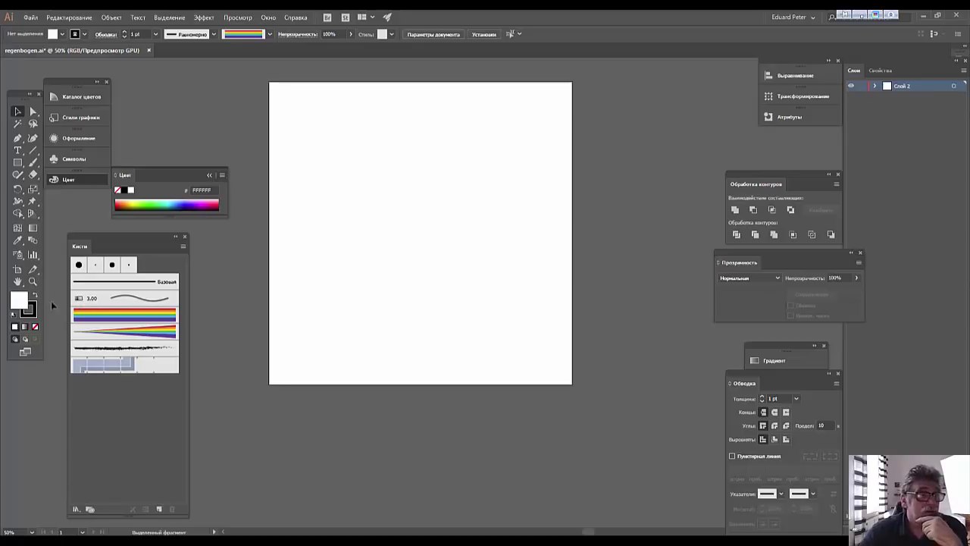
{"action": "left_click", "coordinate": [19, 164]}
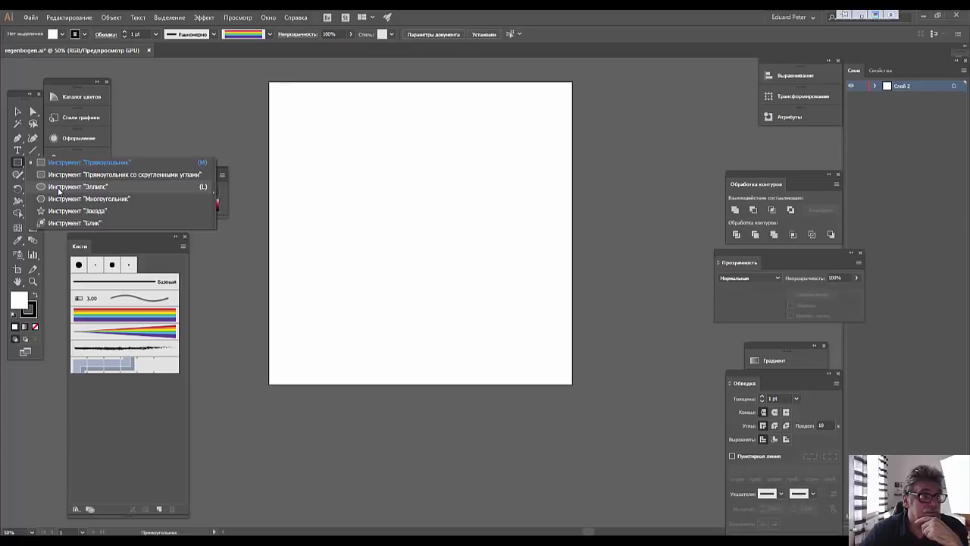
{"action": "left_click", "coordinate": [76, 187]}
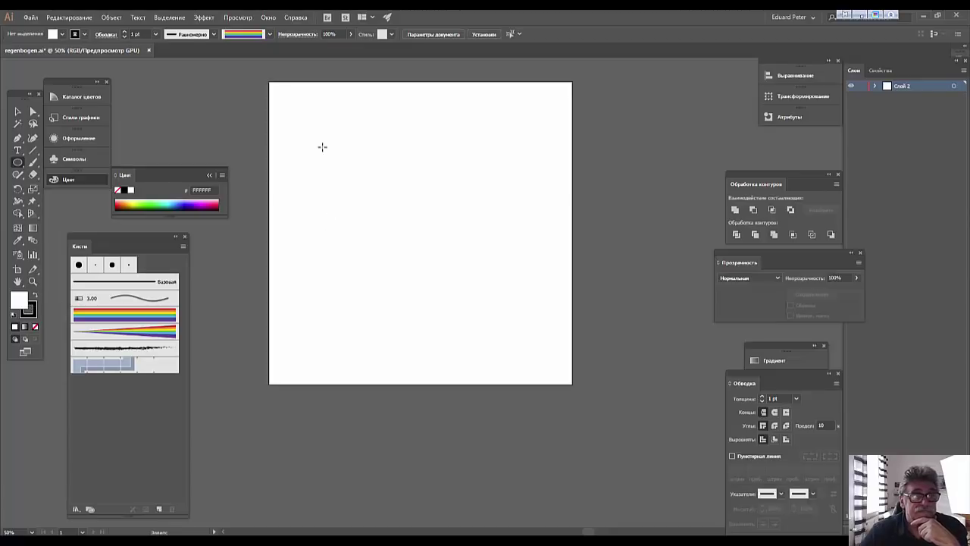
{"action": "left_click_drag", "start_coordinate": [306, 119], "coordinate": [540, 356]}
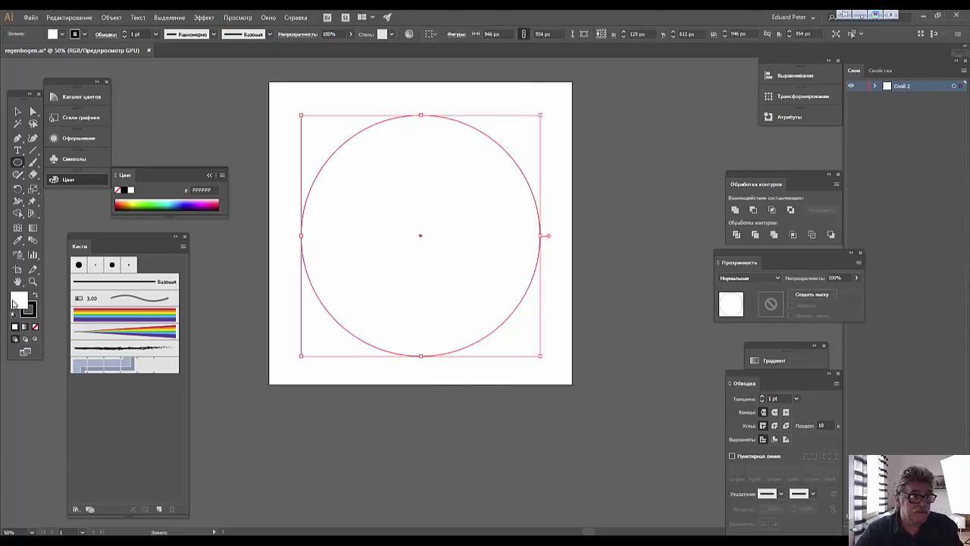
Remove the circle's fill and apply the straight rainbow brush to its outline
{"action": "left_click", "coordinate": [35, 328]}
{"action": "left_click", "coordinate": [35, 297]}
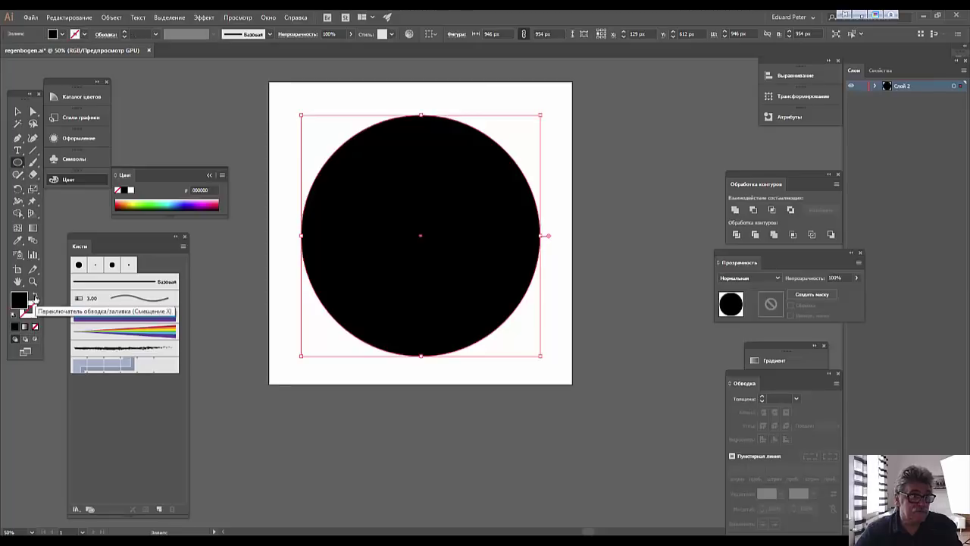
{"action": "left_click", "coordinate": [34, 328]}
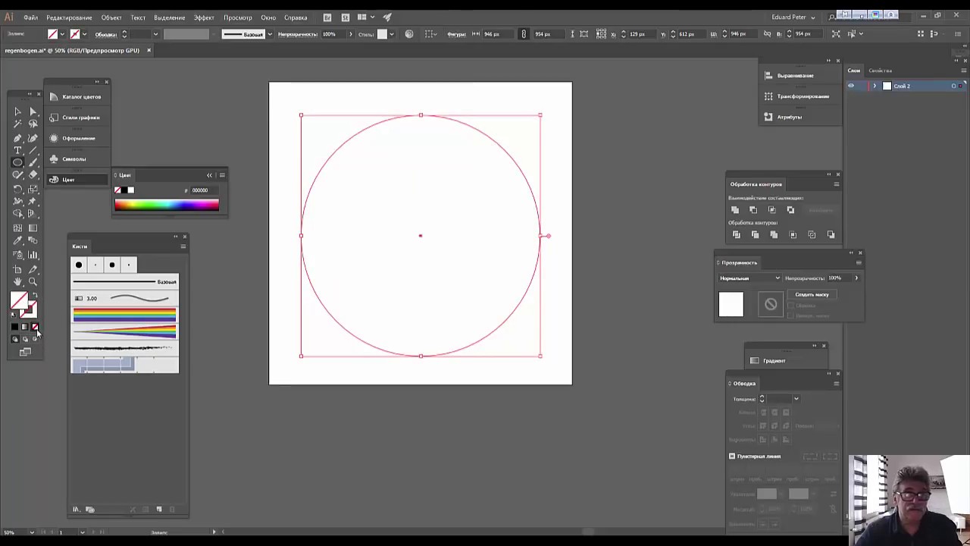
{"action": "left_click", "coordinate": [96, 321]}
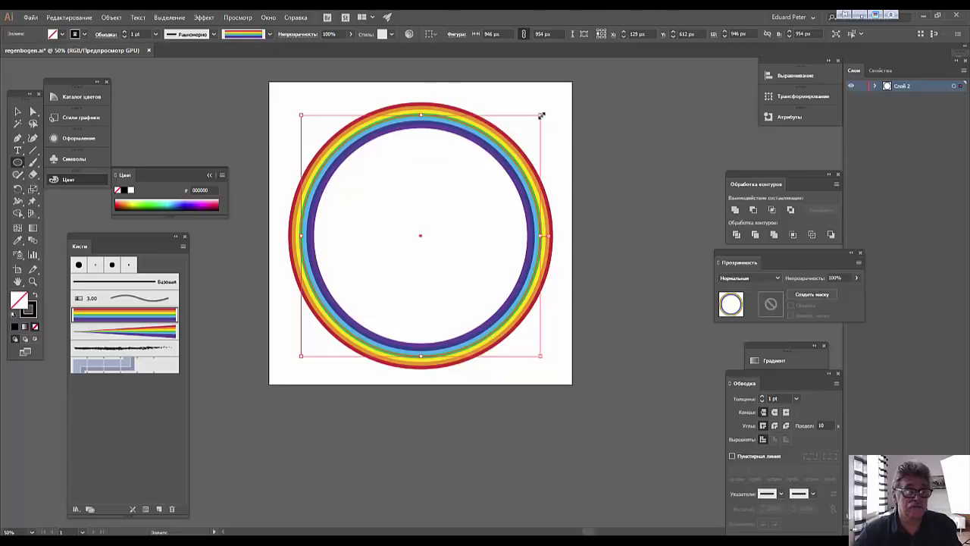
Raise the rainbow ring's stroke weight to 2 pt and scale the ring to about 914 × 922 px
{"action": "left_click_drag", "start_coordinate": [542, 115], "coordinate": [561, 94]}
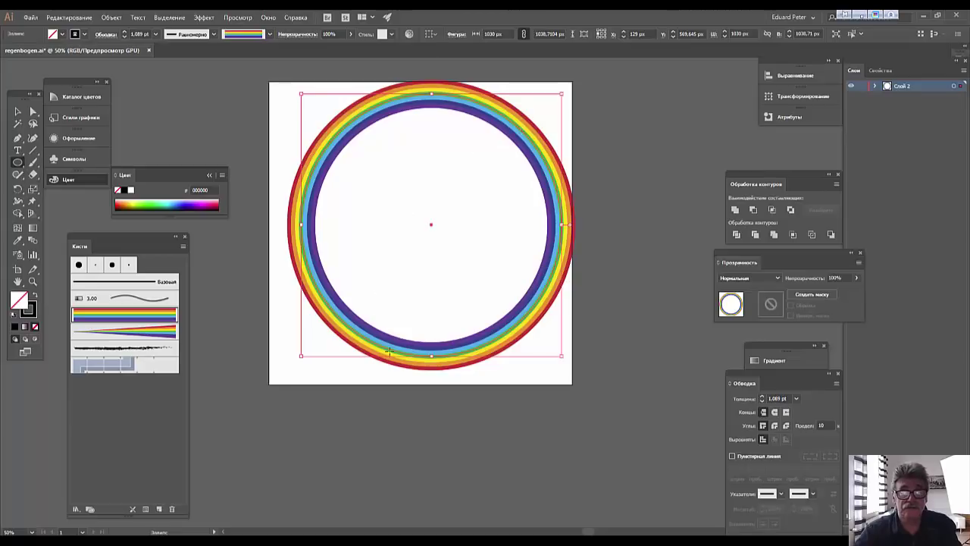
{"action": "left_click", "coordinate": [124, 34]}
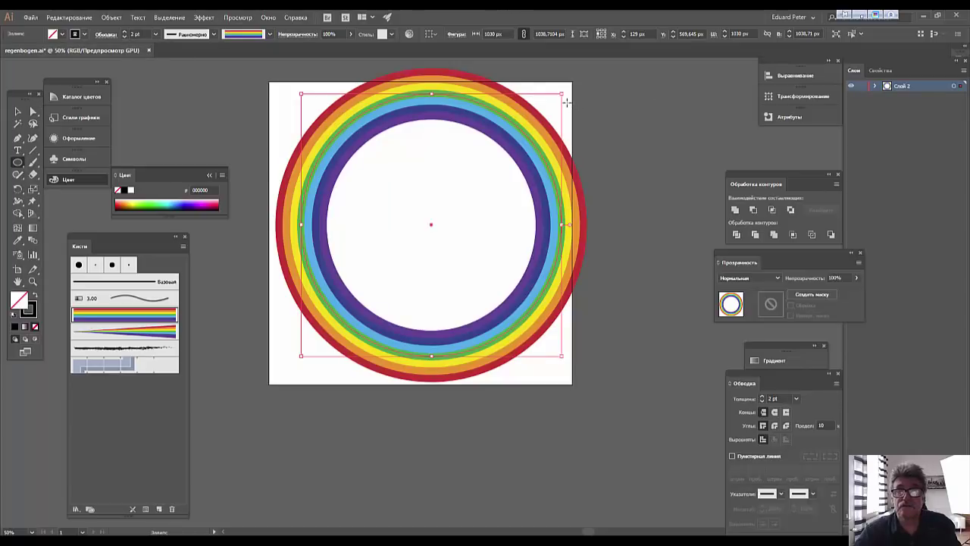
{"action": "left_click_drag", "start_coordinate": [563, 95], "coordinate": [532, 122]}
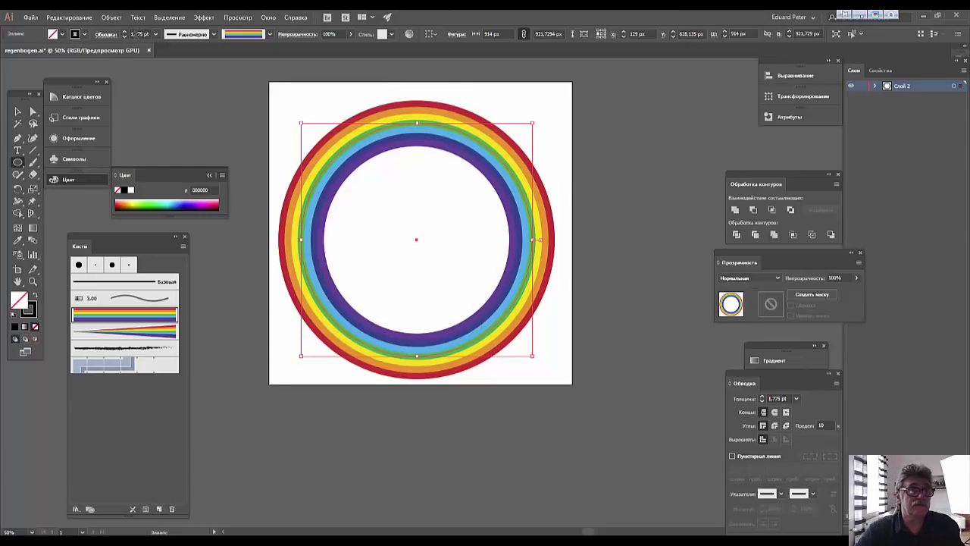
Set the rainbow ring's stroke weight to 1.5 pt and deselect the ring
{"action": "left_click", "coordinate": [141, 34]}
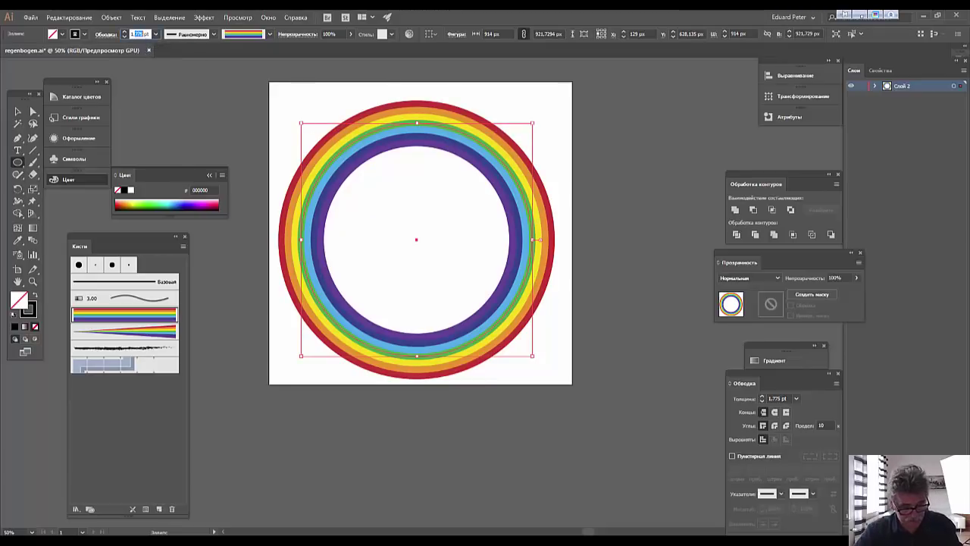
{"action": "type", "text": "1"}
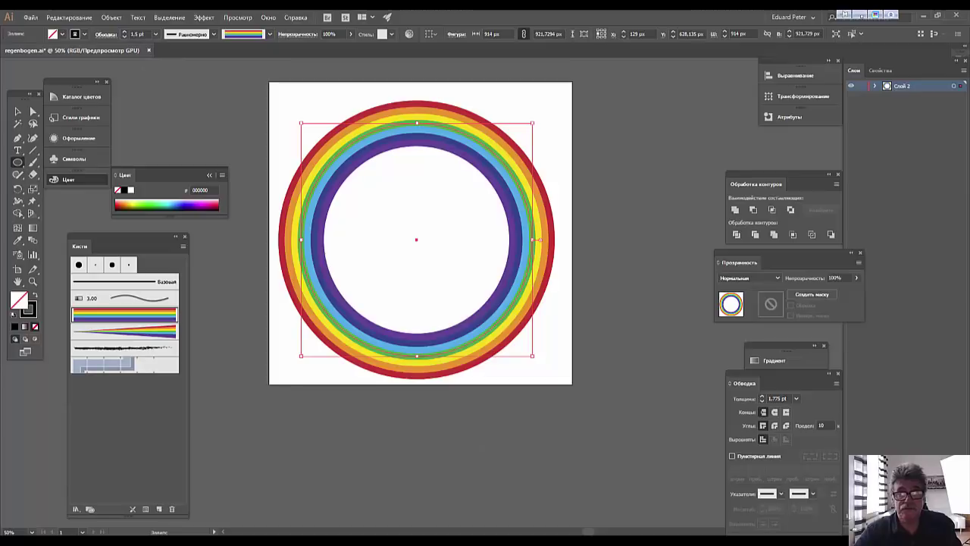
{"action": "left_click", "coordinate": [416, 240]}
{"action": "left_click", "coordinate": [505, 296]}
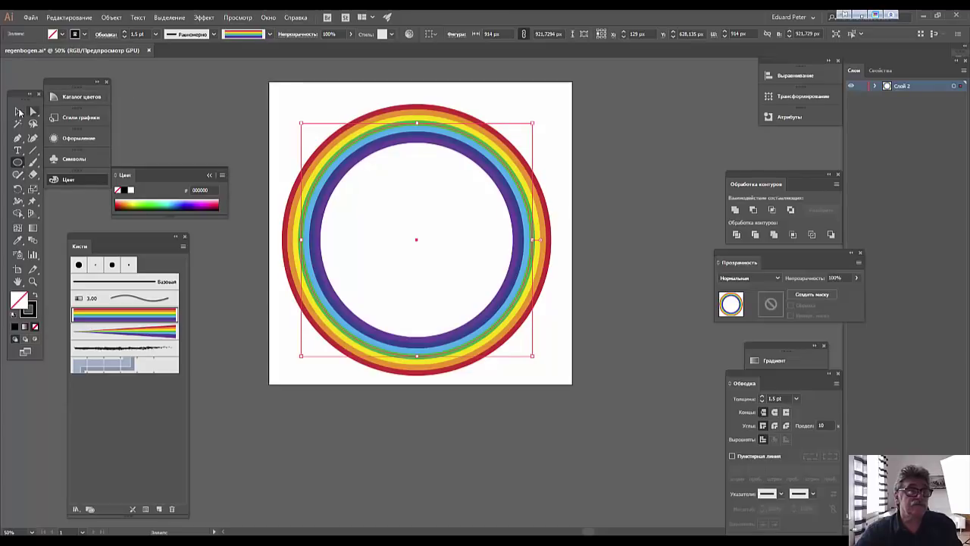
{"action": "left_click", "coordinate": [19, 112]}
{"action": "left_click", "coordinate": [223, 96]}
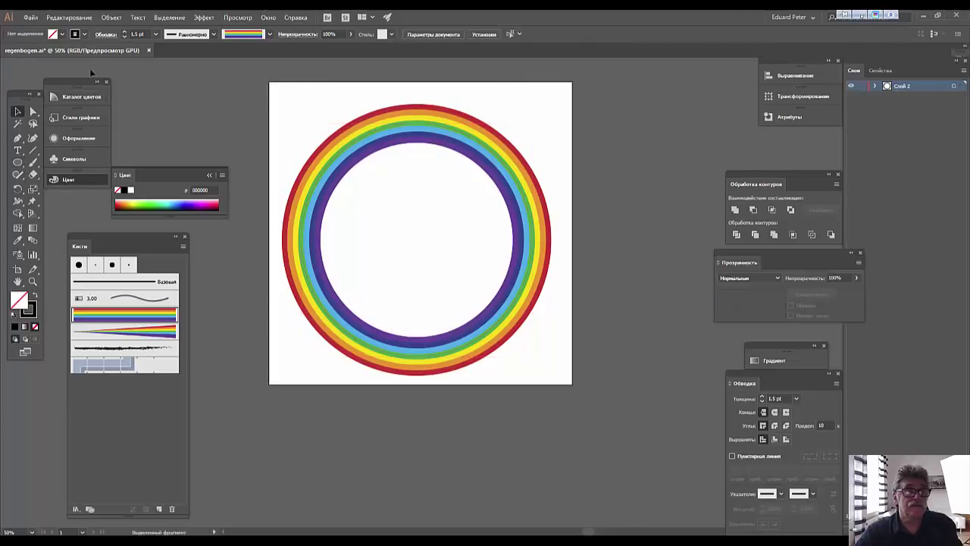
Save the rainbow ring for the web as a transparent PNG-24 at 2000 × 2000 px
{"action": "left_click", "coordinate": [31, 17]}
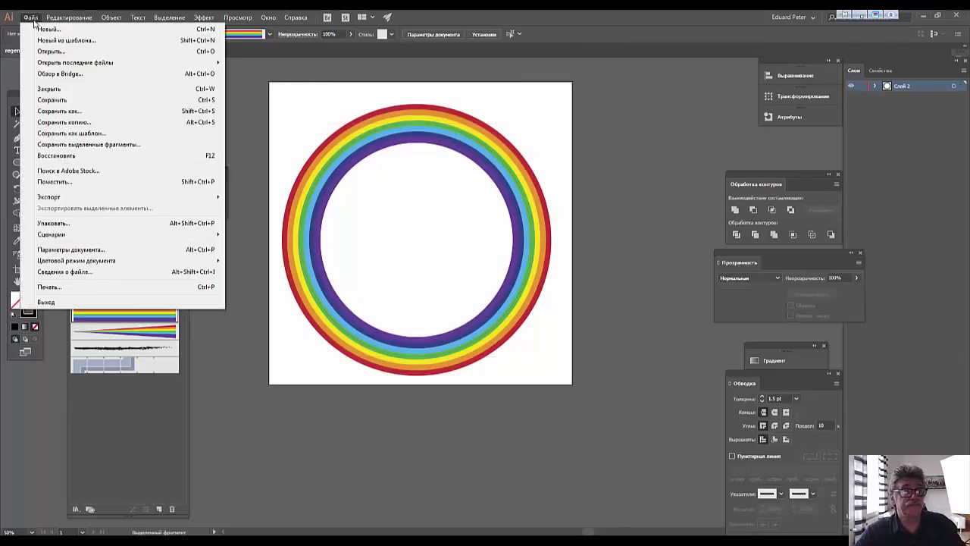
{"action": "mouse_move", "coordinate": [64, 197]}
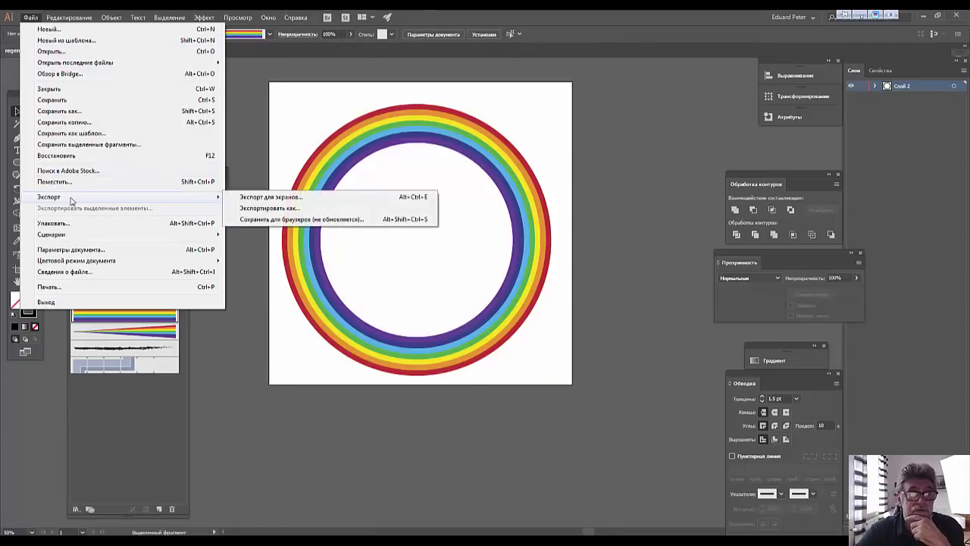
{"action": "left_click", "coordinate": [282, 219]}
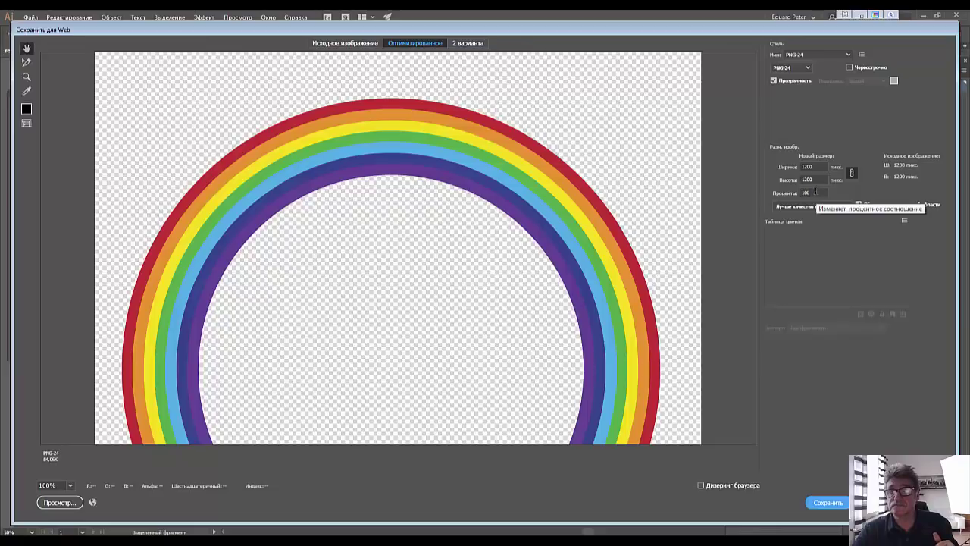
{"action": "left_click", "coordinate": [809, 180]}
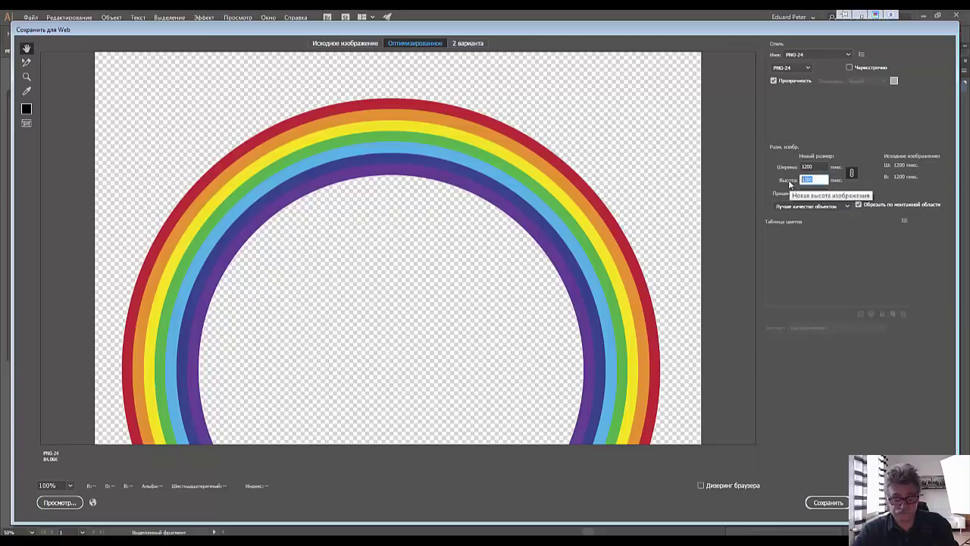
{"action": "type", "text": "200"}
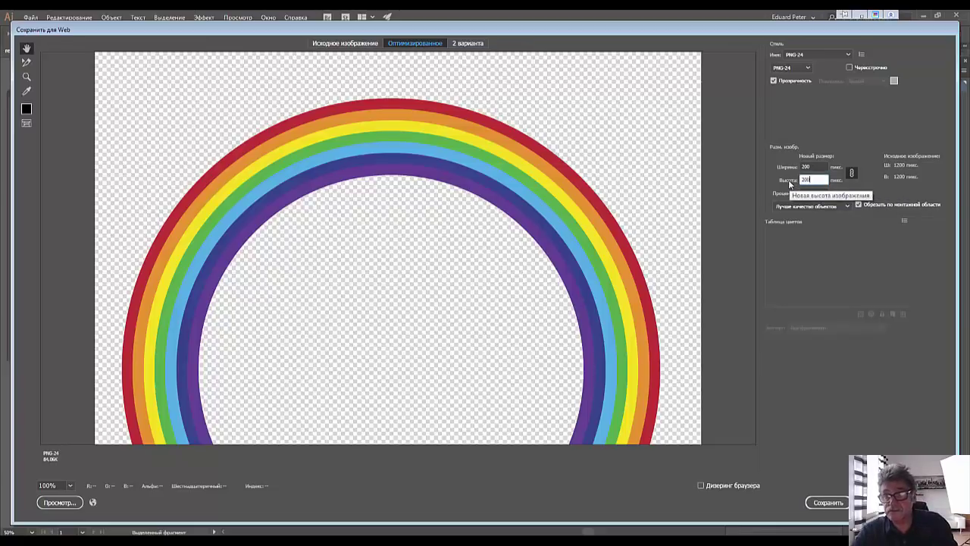
{"action": "type", "text": "0"}
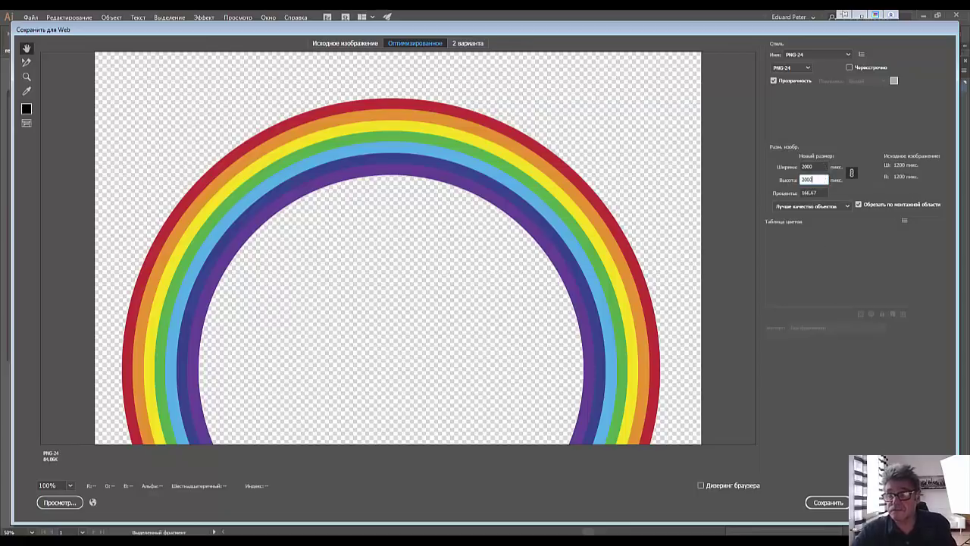
{"action": "left_click", "coordinate": [831, 503]}
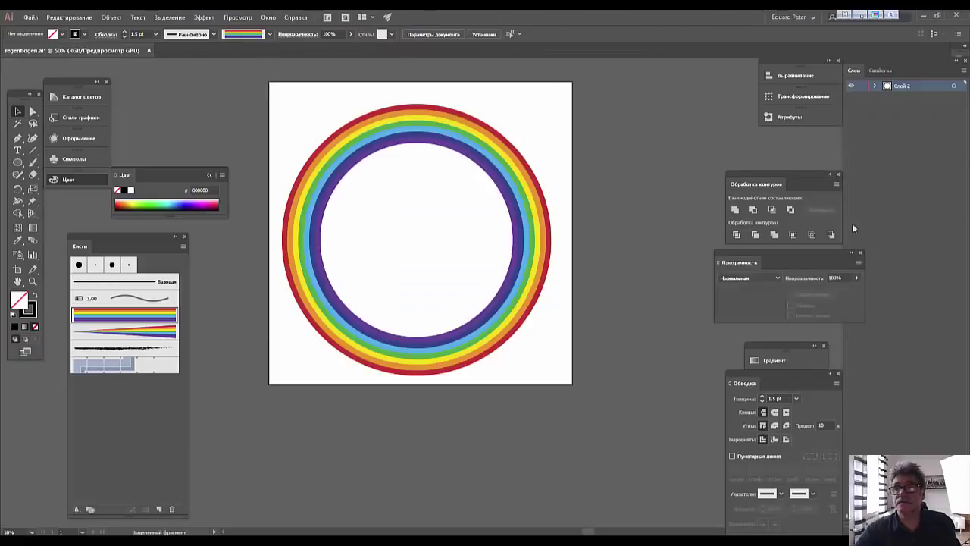
Quit Illustrator without saving the changes to regenbogen.ai and start Photoshop
{"action": "left_click", "coordinate": [957, 17]}
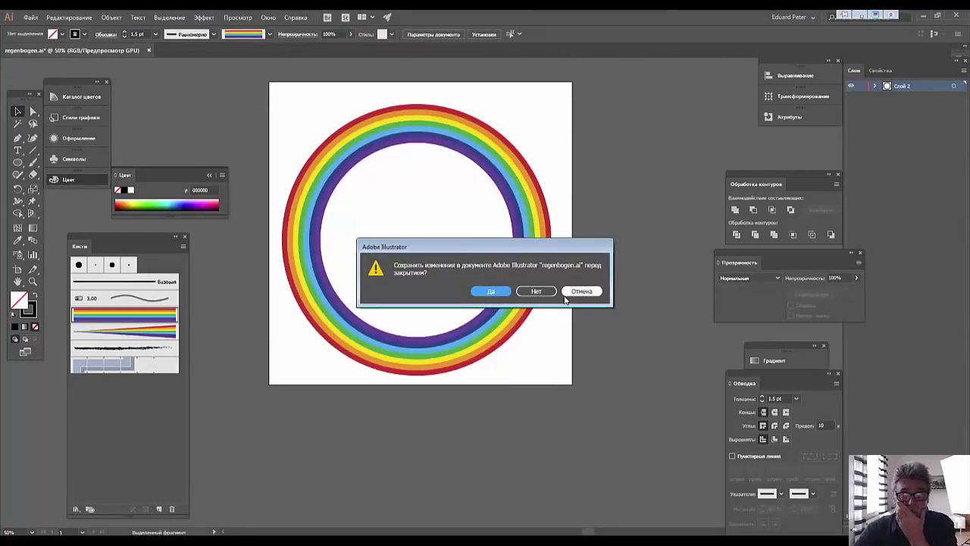
{"action": "left_click", "coordinate": [531, 294]}
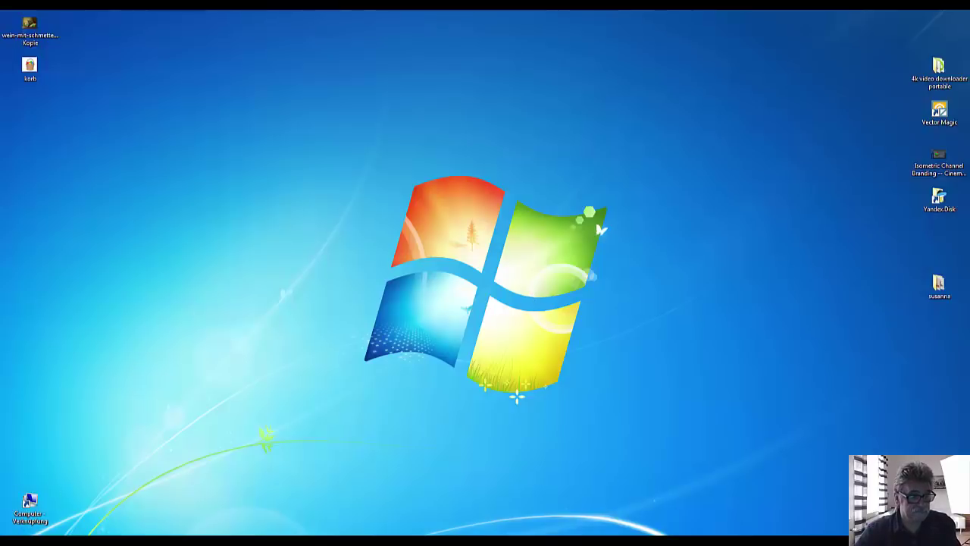
{"action": "left_click", "coordinate": [22, 529]}
{"action": "left_click", "coordinate": [42, 79]}
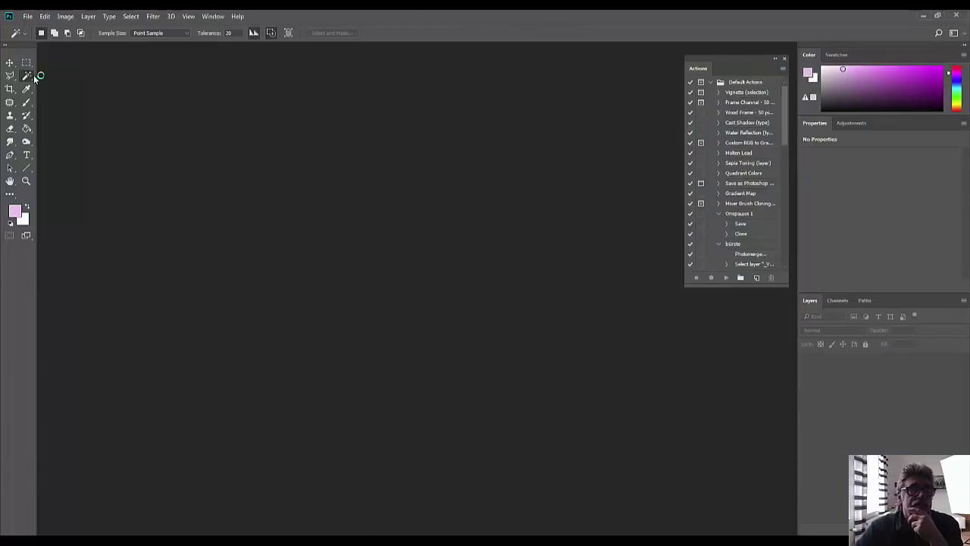
Open all the clipart images in the proekt10 folder, from bunny to Безымянный-3
{"action": "left_click", "coordinate": [28, 16]}
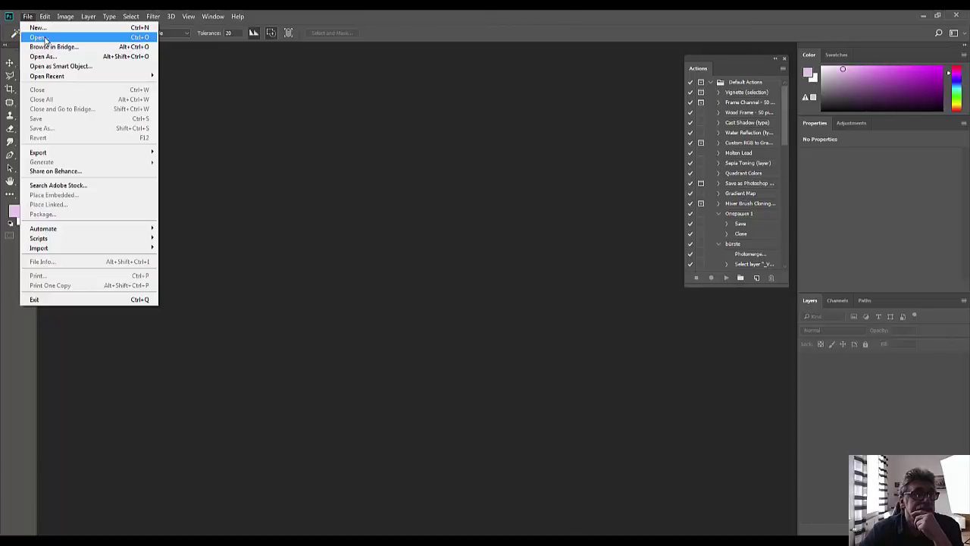
{"action": "left_click", "coordinate": [44, 38]}
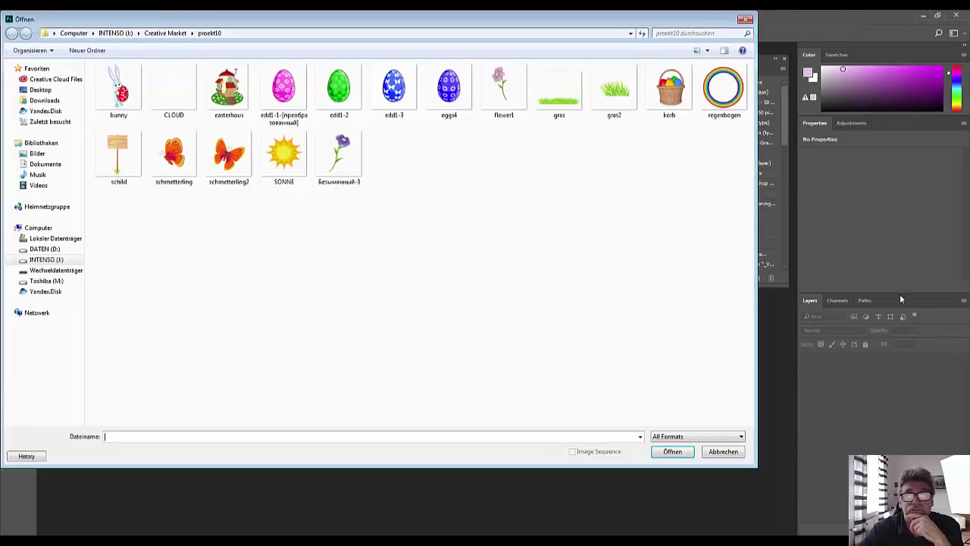
{"action": "left_click_drag", "start_coordinate": [733, 200], "coordinate": [117, 61]}
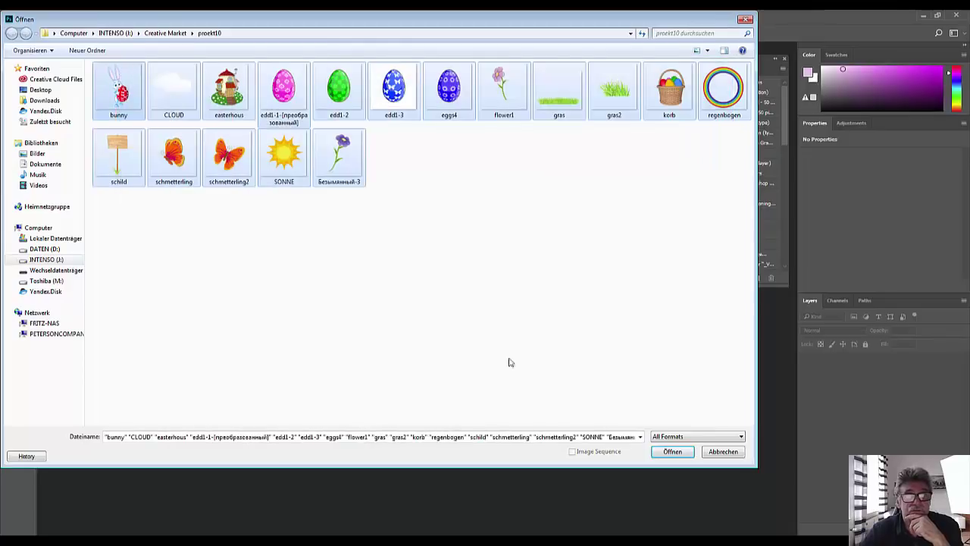
{"action": "left_click", "coordinate": [665, 453]}
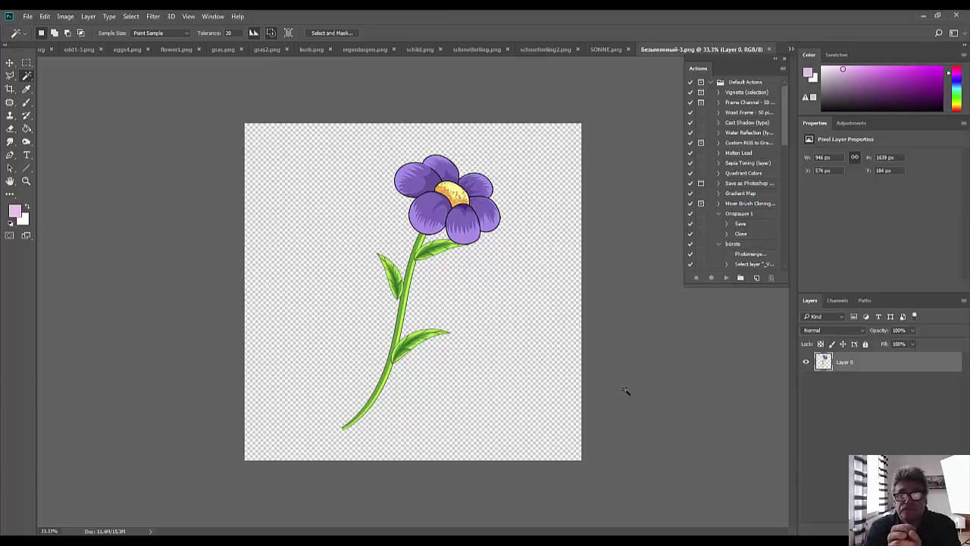
Load all open files as layers of one new document with the Load Files into Stack script
{"action": "left_click", "coordinate": [30, 18]}
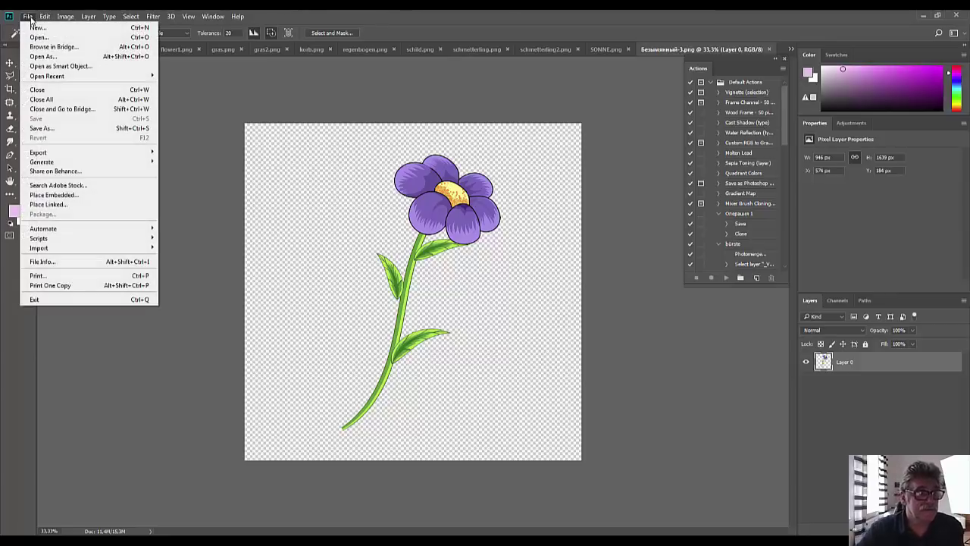
{"action": "mouse_move", "coordinate": [55, 241]}
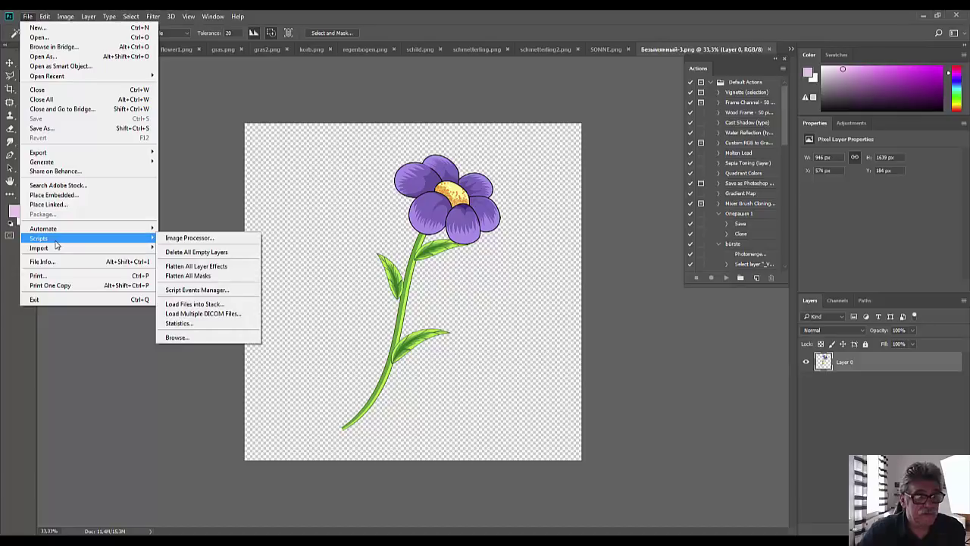
{"action": "left_click", "coordinate": [212, 305]}
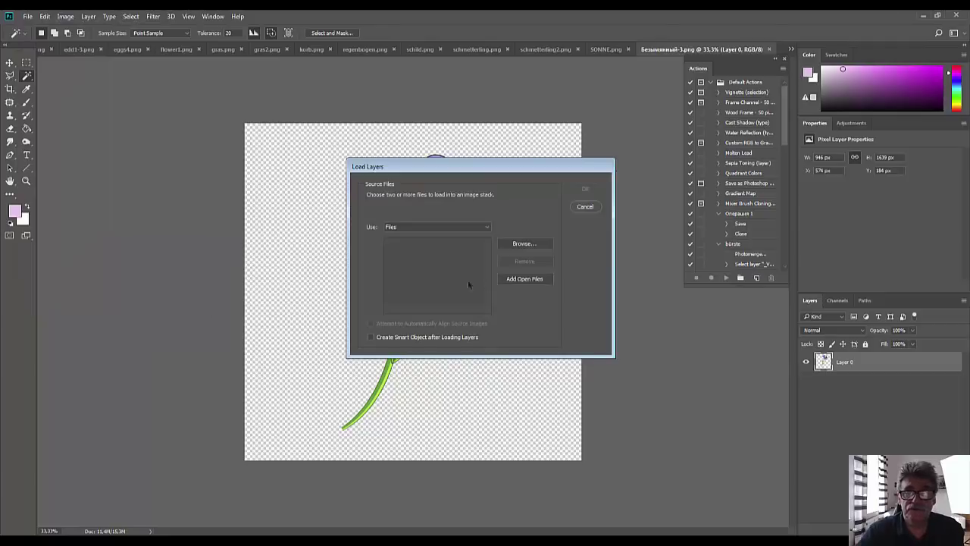
{"action": "left_click", "coordinate": [526, 279]}
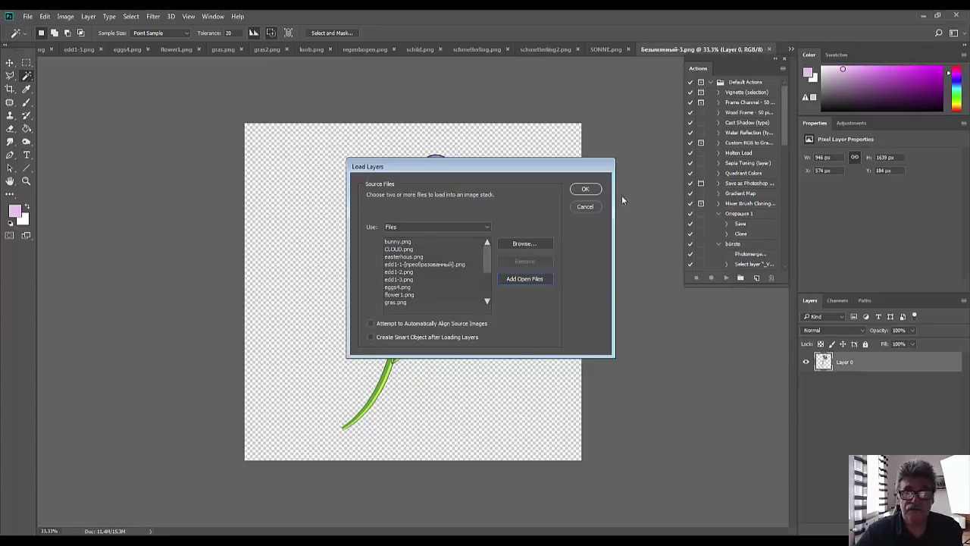
{"action": "left_click", "coordinate": [585, 189]}
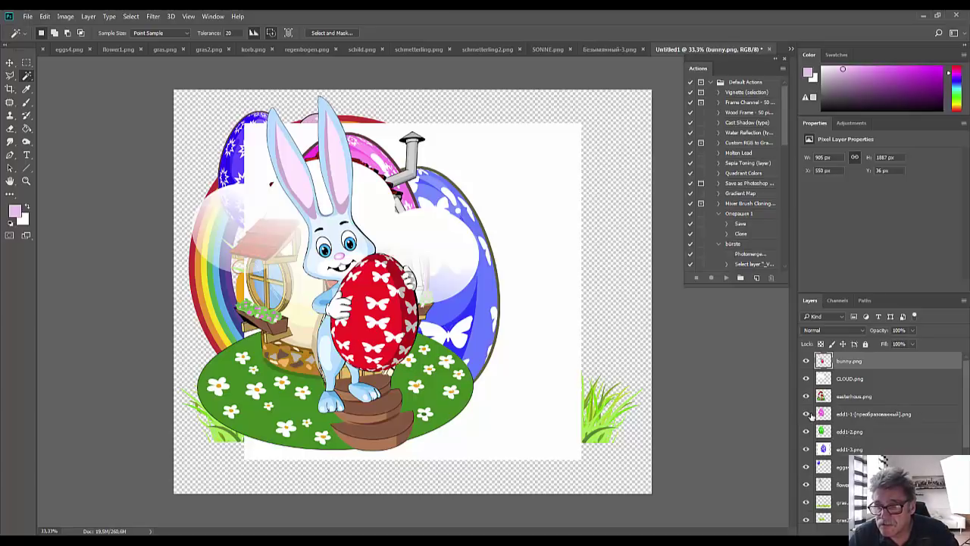
Hide every layer of the stacked document, from bunny.png down to Безымянный-3.png
{"action": "scroll", "coordinate": [812, 431], "scroll_direction": "down", "scroll_amount": 3}
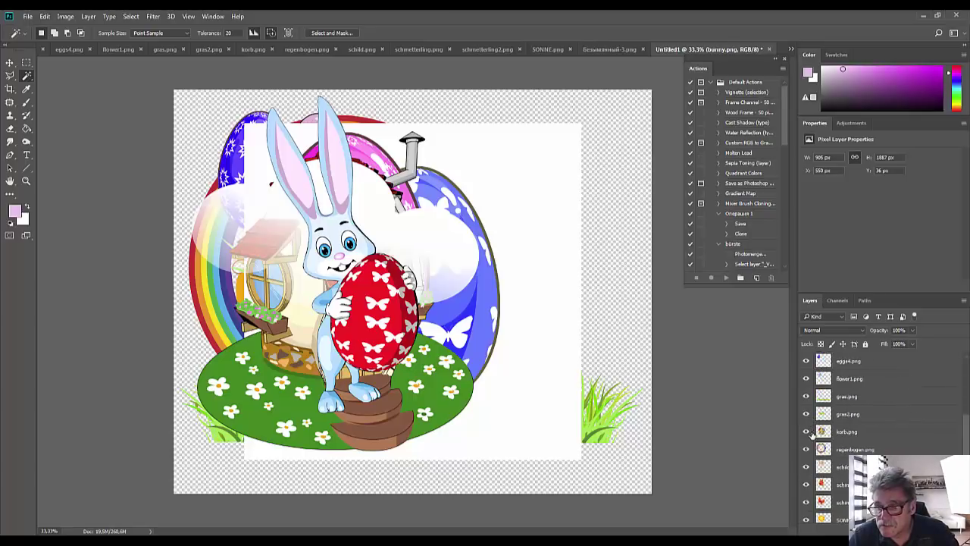
{"action": "scroll", "coordinate": [813, 431], "scroll_direction": "down", "scroll_amount": 3}
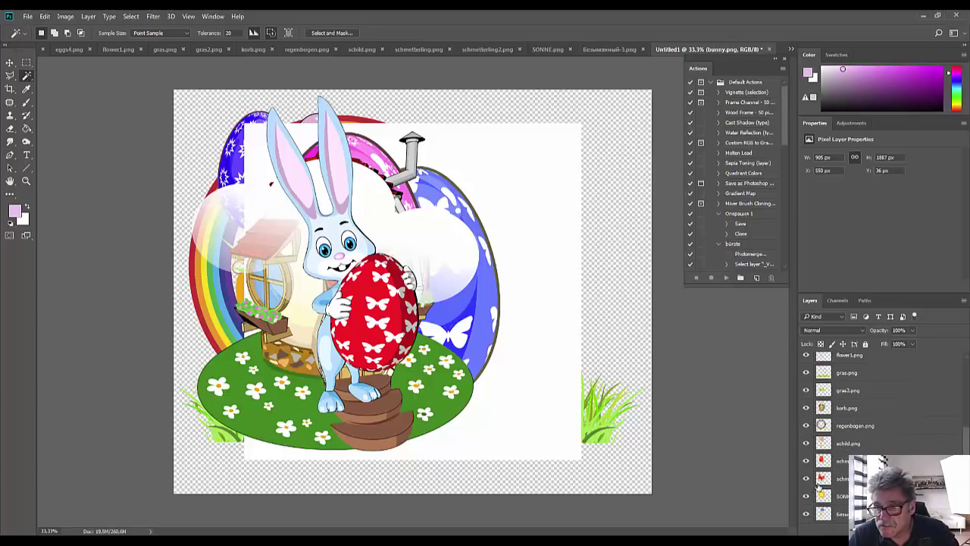
{"action": "scroll", "coordinate": [817, 486], "scroll_direction": "up", "scroll_amount": 1}
{"action": "scroll", "coordinate": [818, 485], "scroll_direction": "up", "scroll_amount": 3}
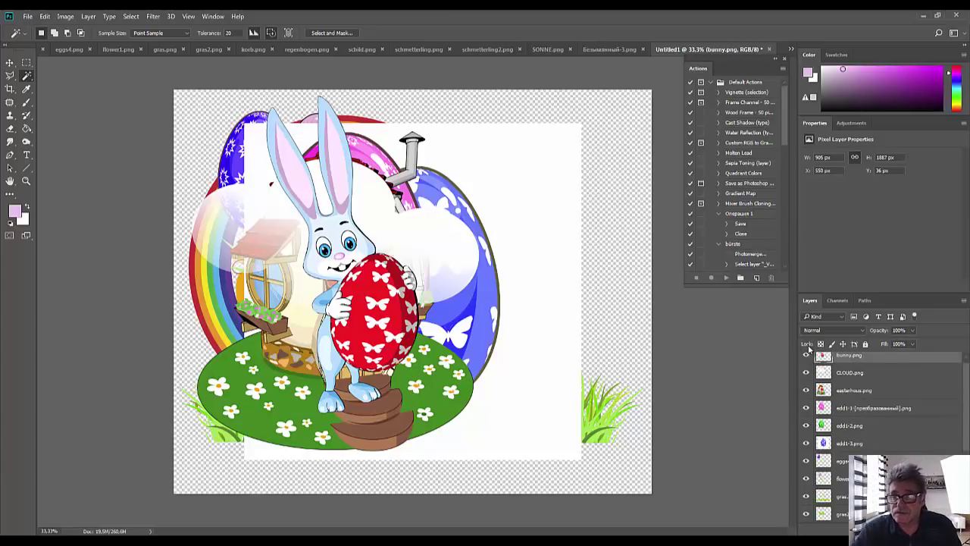
{"action": "left_click_drag", "start_coordinate": [805, 370], "coordinate": [805, 510]}
{"action": "left_click", "coordinate": [805, 512], "text": "alt"}
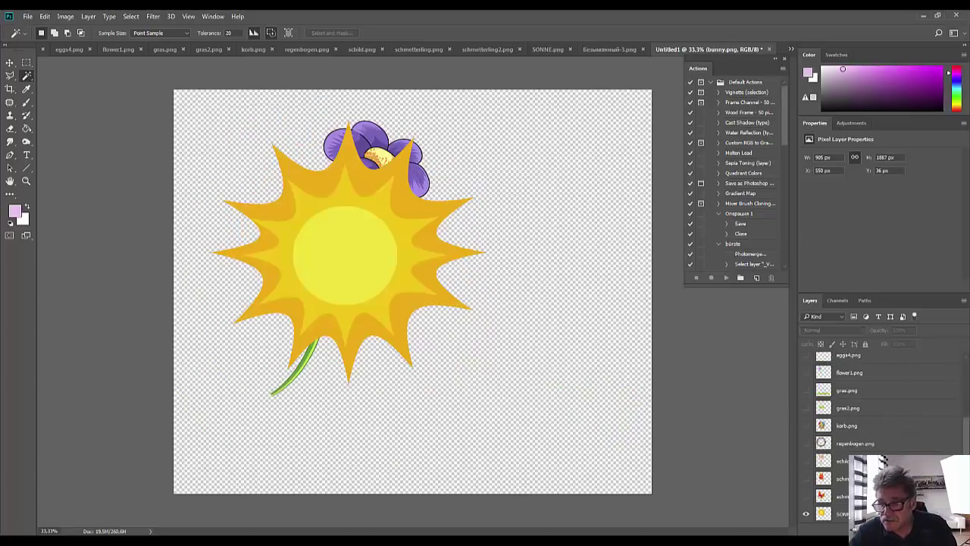
{"action": "scroll", "coordinate": [807, 501], "scroll_direction": "down", "scroll_amount": 1}
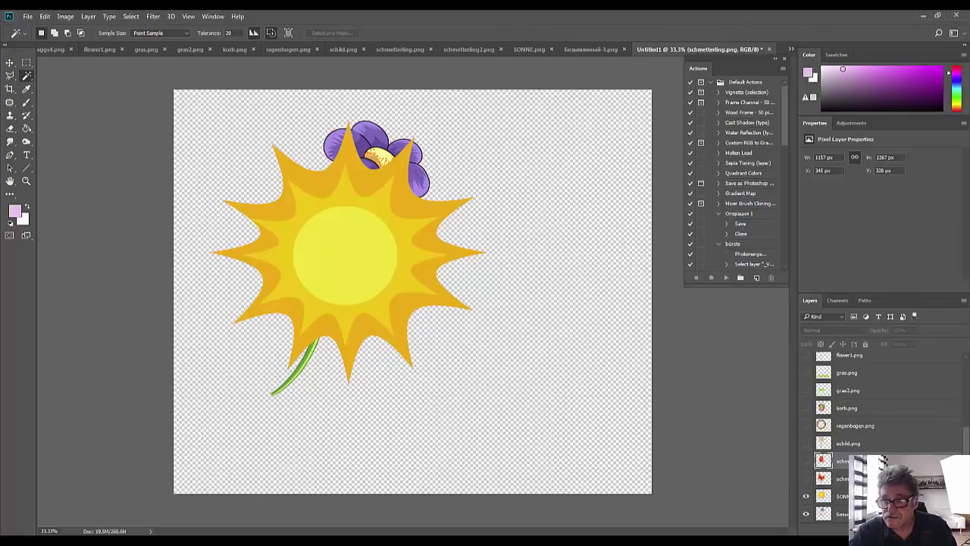
{"action": "left_click", "coordinate": [808, 514], "text": "alt"}
{"action": "left_click", "coordinate": [826, 514]}
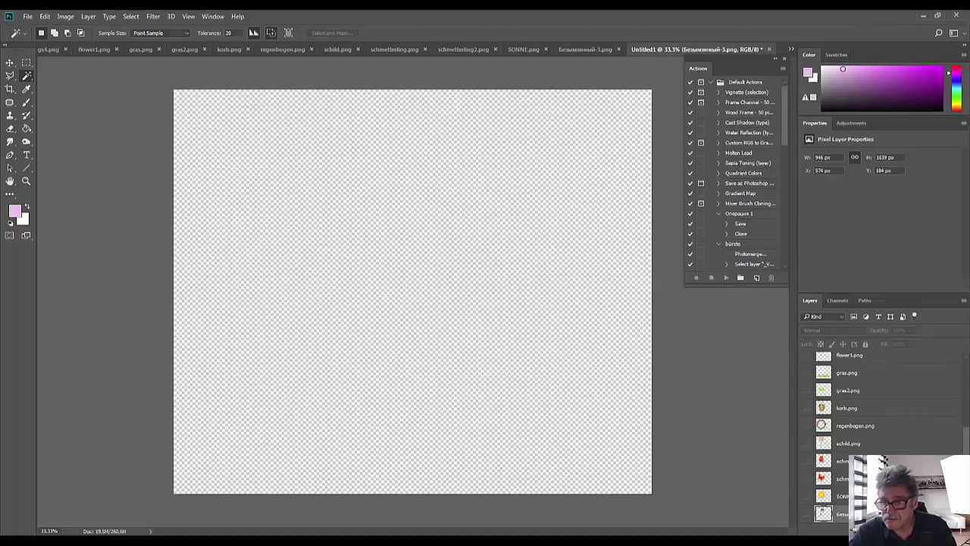
{"action": "left_click", "coordinate": [807, 515], "text": "alt"}
{"action": "left_click", "coordinate": [808, 516], "text": "alt"}
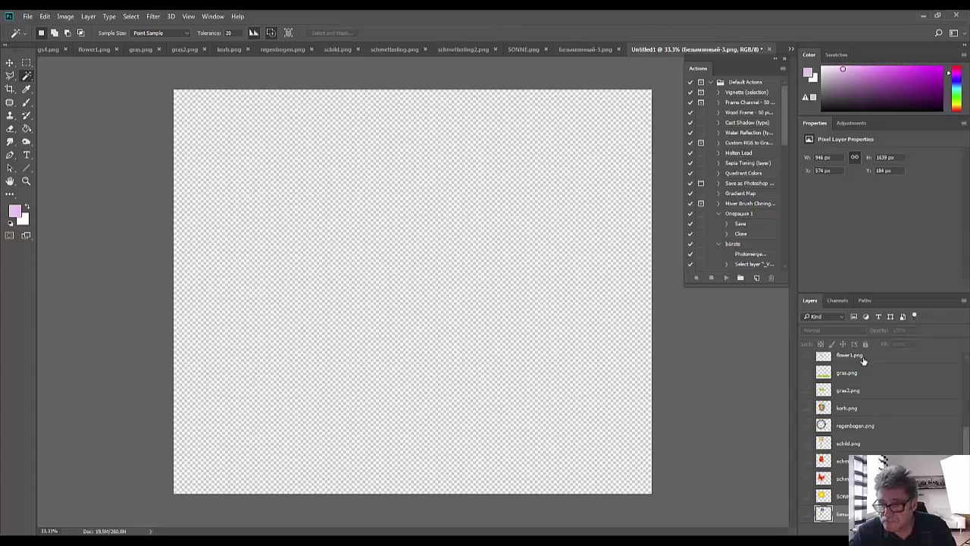
Move the SONNE.png layer directly below bunny.png and briefly show the bunny.png and easterhous.png layers
{"action": "mouse_move", "coordinate": [865, 359]}
{"action": "left_mouse_down"}
{"action": "mouse_move", "coordinate": [864, 503]}
{"action": "mouse_move", "coordinate": [877, 351]}
{"action": "mouse_move", "coordinate": [875, 370]}
{"action": "left_mouse_up"}
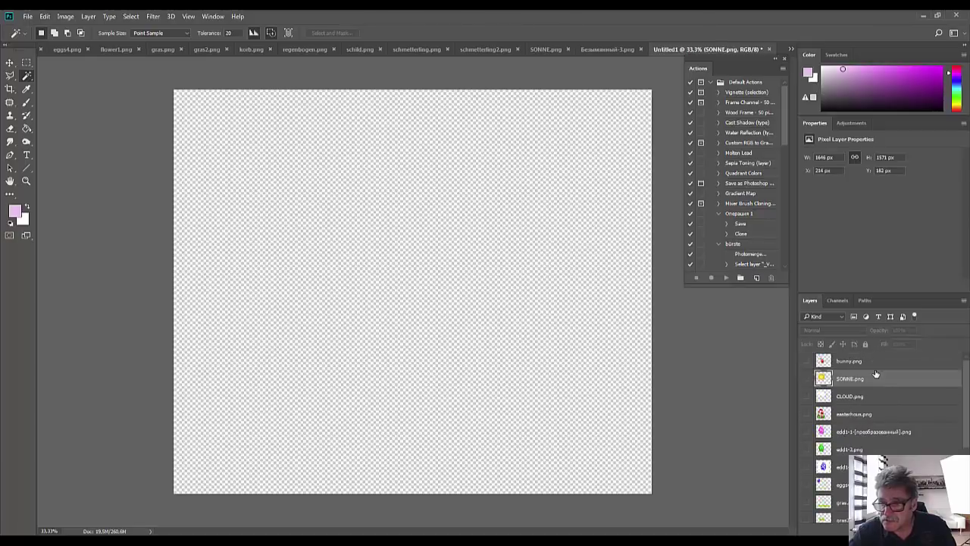
{"action": "left_click", "coordinate": [805, 361]}
{"action": "left_click", "coordinate": [806, 363]}
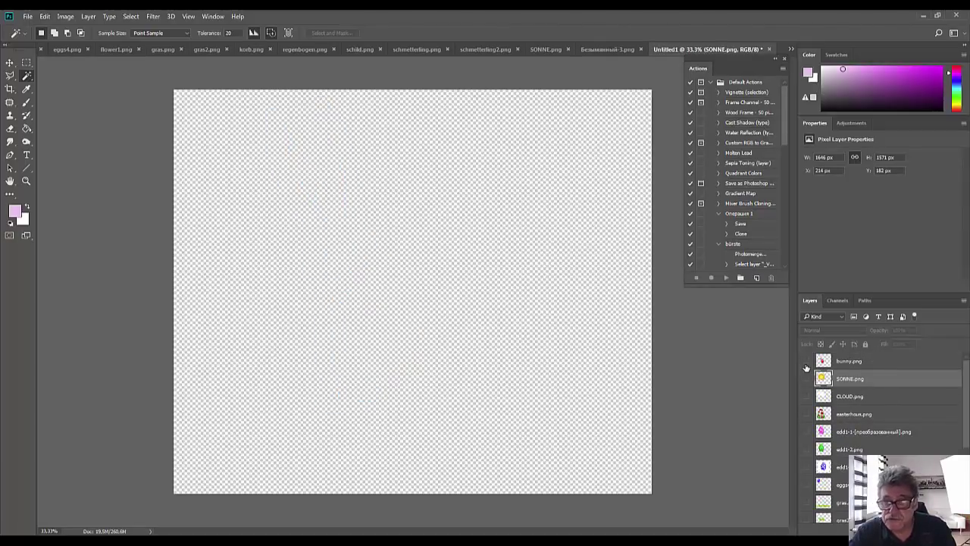
{"action": "left_click", "coordinate": [807, 414]}
{"action": "left_click", "coordinate": [807, 415]}
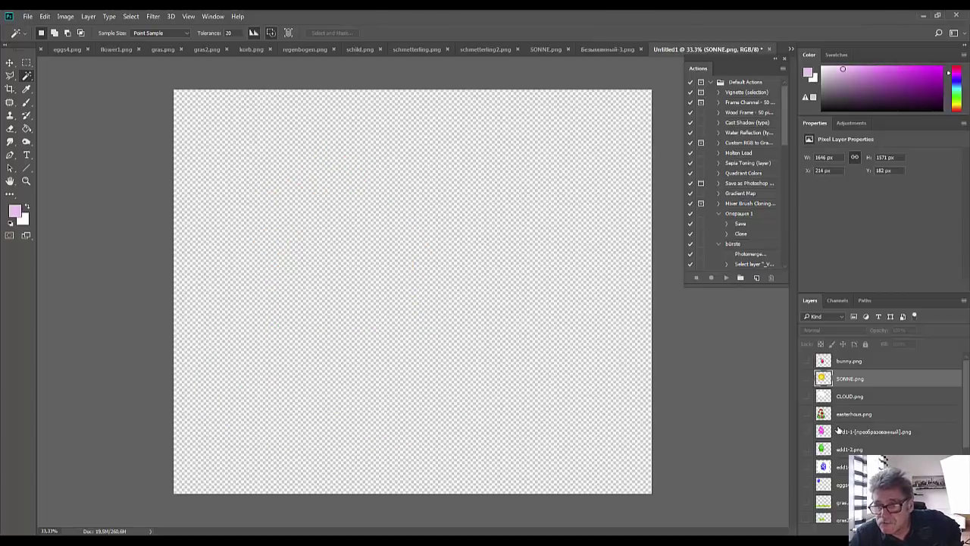
Show the edd1-3.png layer and delete the white background around its blue egg using the Magic Wand
{"action": "scroll", "coordinate": [838, 430], "scroll_direction": "down", "scroll_amount": 1}
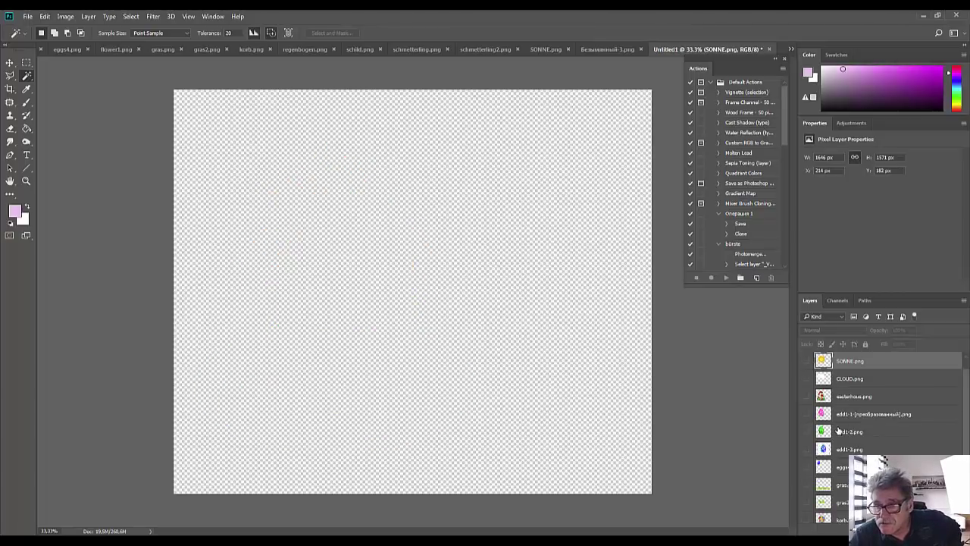
{"action": "left_click", "coordinate": [806, 450]}
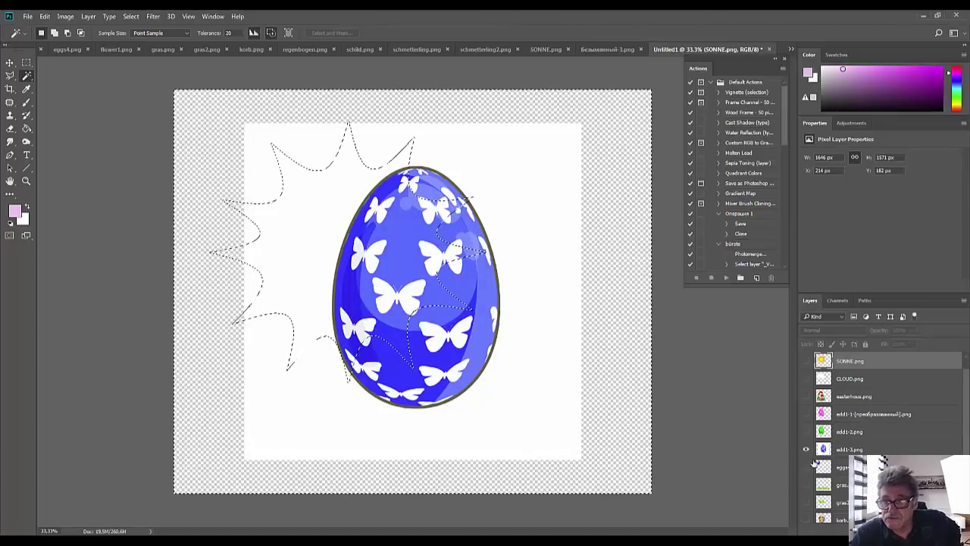
{"action": "left_click", "coordinate": [531, 444], "text": "ctrl"}
{"action": "key", "text": "ctrl+d"}
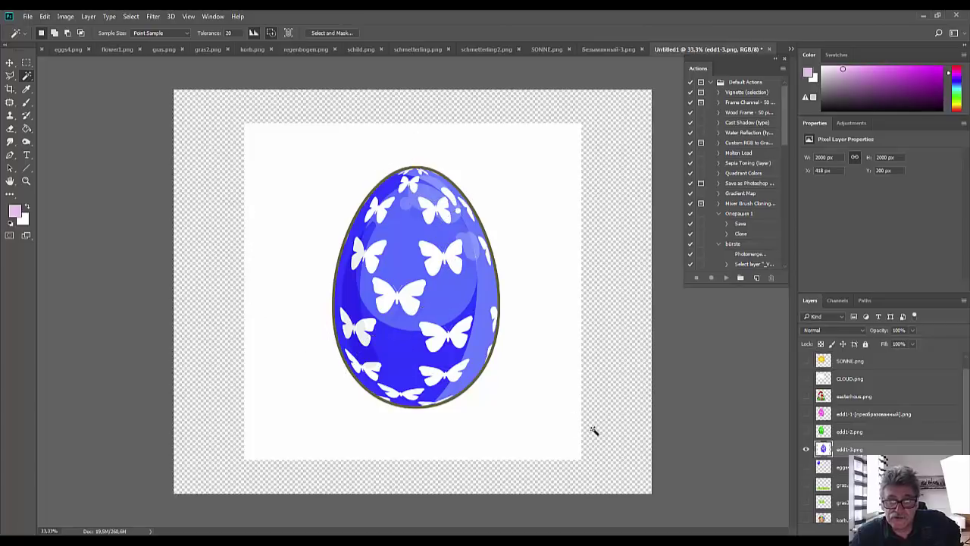
{"action": "left_click", "coordinate": [559, 432]}
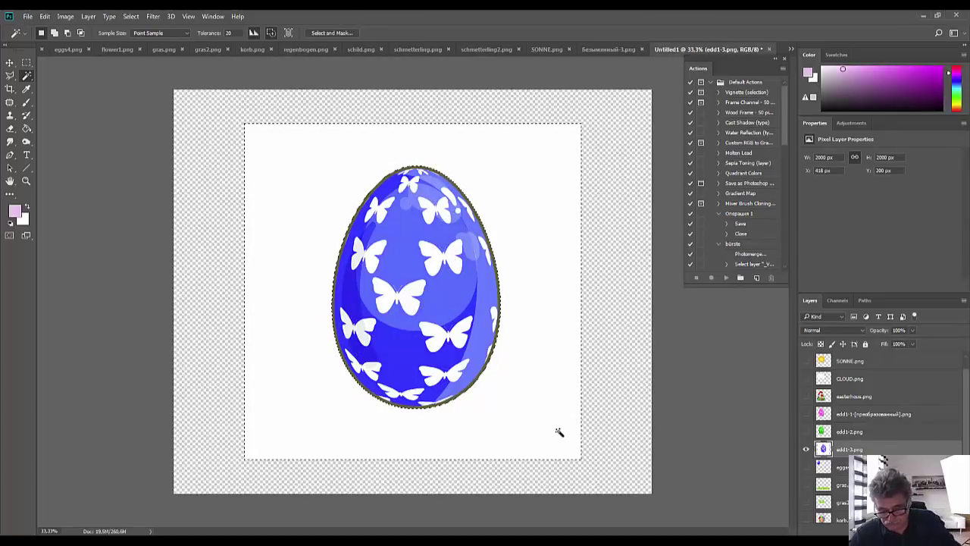
{"action": "key", "text": "Delete"}
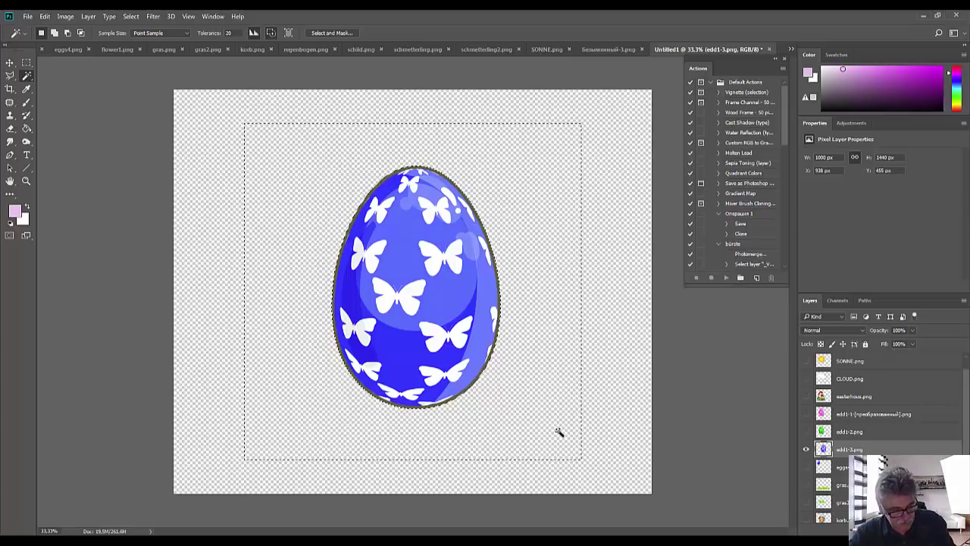
{"action": "key", "text": "ctrl+d"}
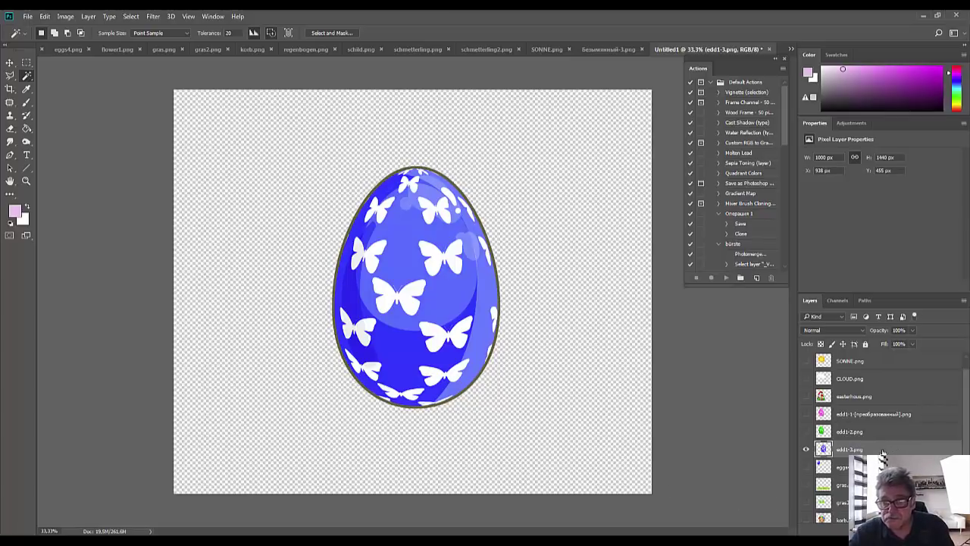
Show the edd1-1, edd1-2.png and eggs4.png layers to check that the eggs have clean backgrounds
{"action": "scroll", "coordinate": [882, 453], "scroll_direction": "down", "scroll_amount": 1}
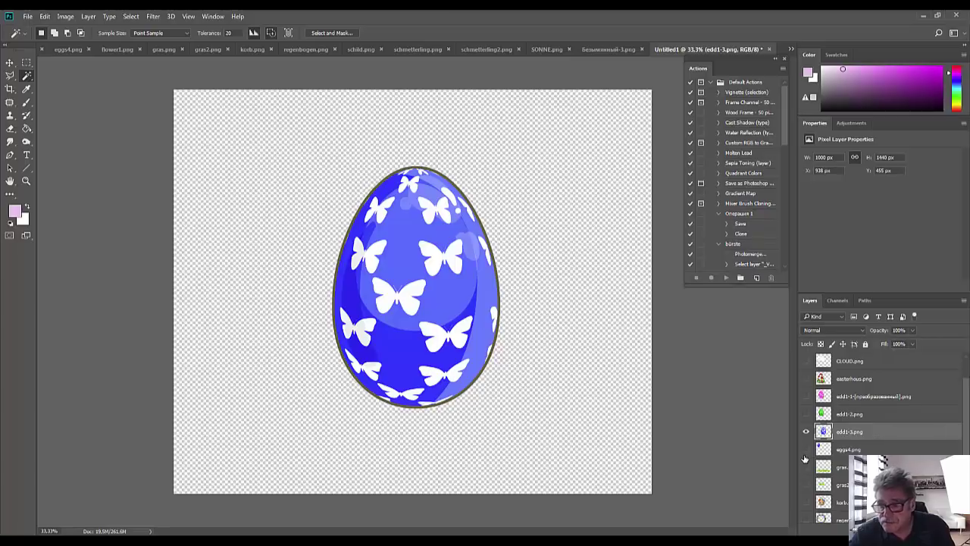
{"action": "left_click", "coordinate": [807, 396]}
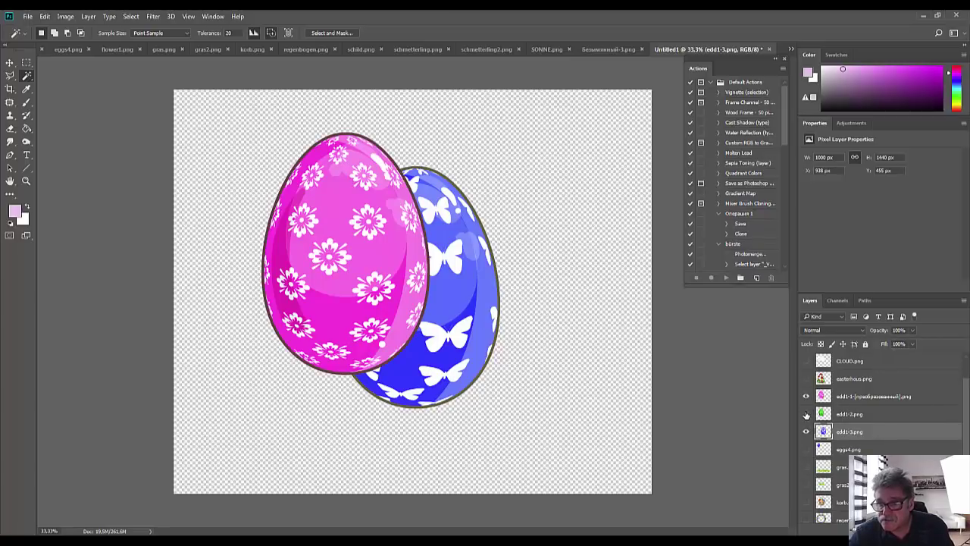
{"action": "left_click", "coordinate": [806, 450]}
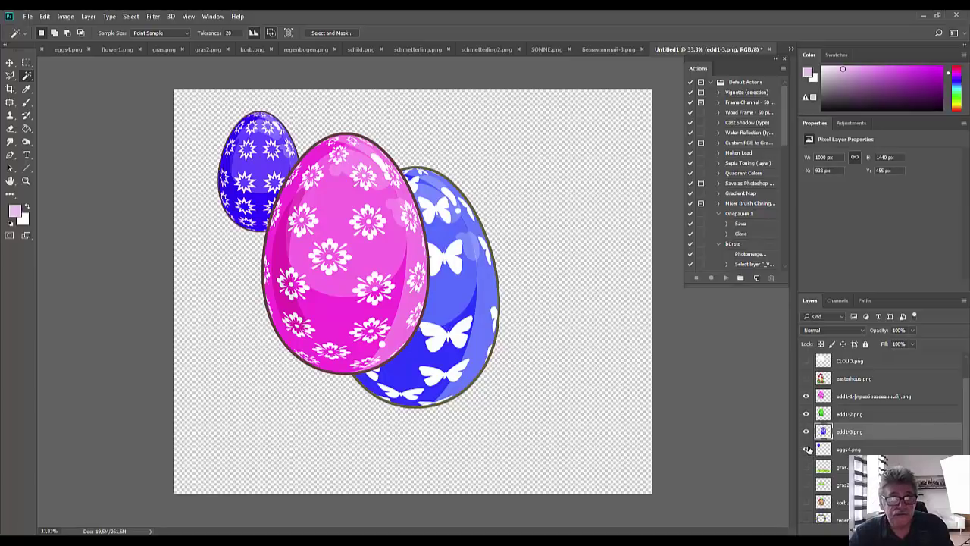
Show the gras.png and gras2.png layers for inspection and hide the four egg layers
{"action": "scroll", "coordinate": [904, 445], "scroll_direction": "down", "scroll_amount": 1}
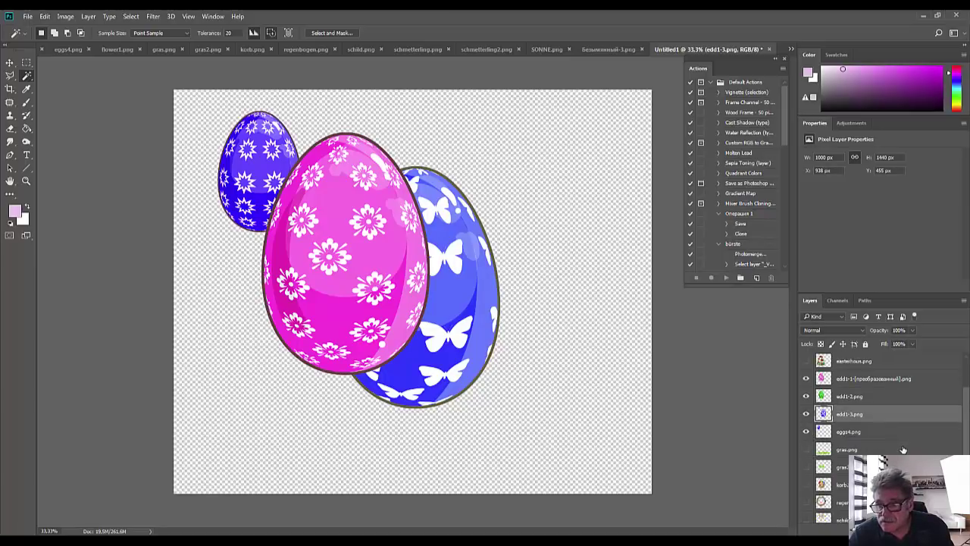
{"action": "scroll", "coordinate": [904, 449], "scroll_direction": "down", "scroll_amount": 1}
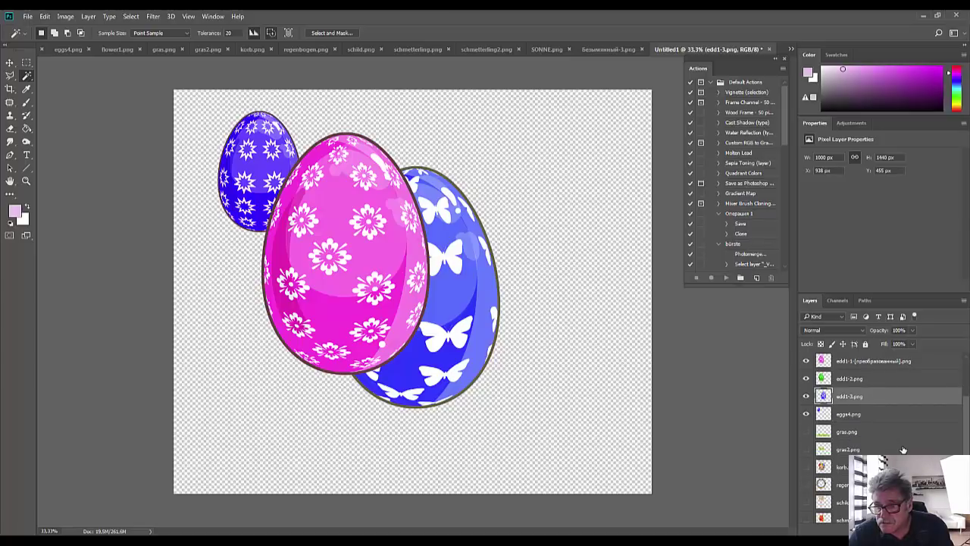
{"action": "left_click", "coordinate": [806, 431]}
{"action": "left_click", "coordinate": [807, 448]}
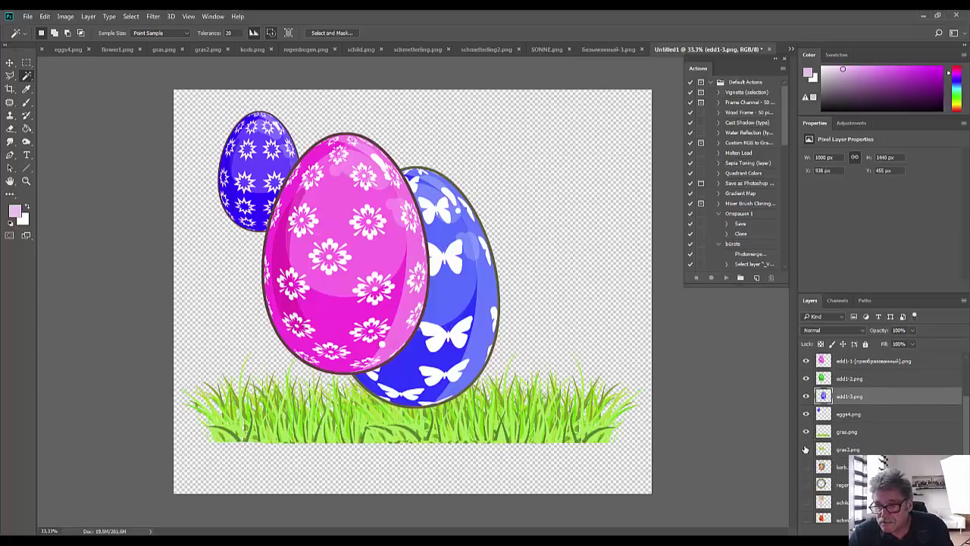
{"action": "left_click", "coordinate": [807, 361]}
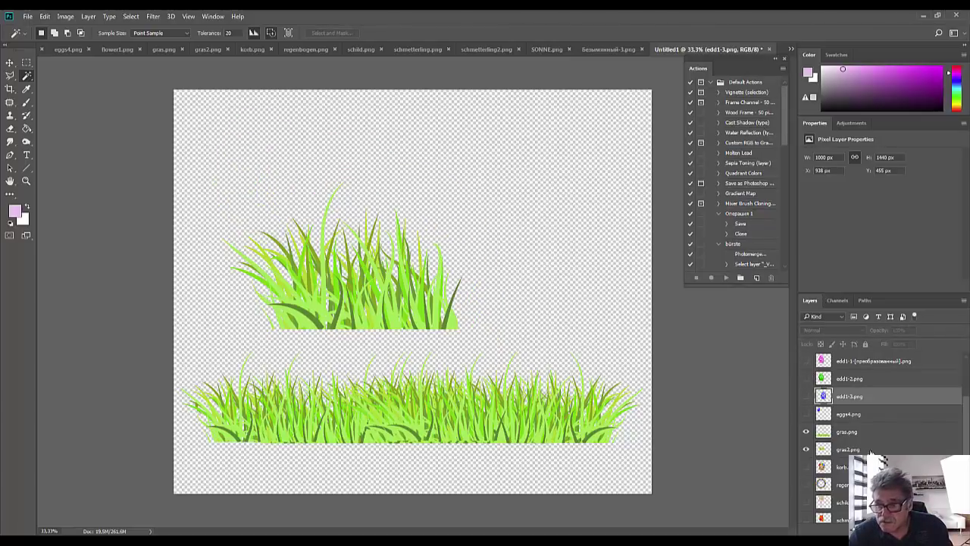
Briefly show the korb.png basket layer to check it, and hide it together with both grass layers
{"action": "left_click", "coordinate": [806, 467]}
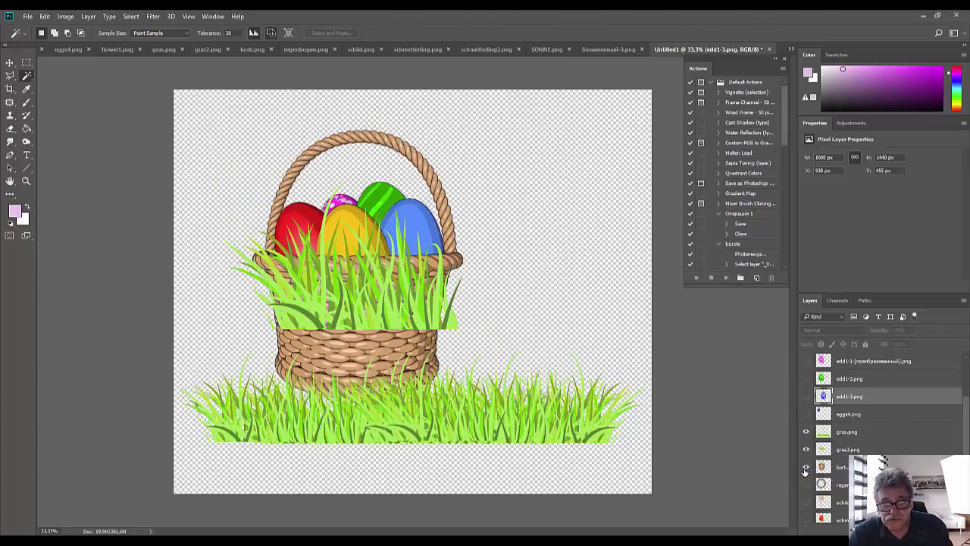
{"action": "left_click", "coordinate": [806, 467]}
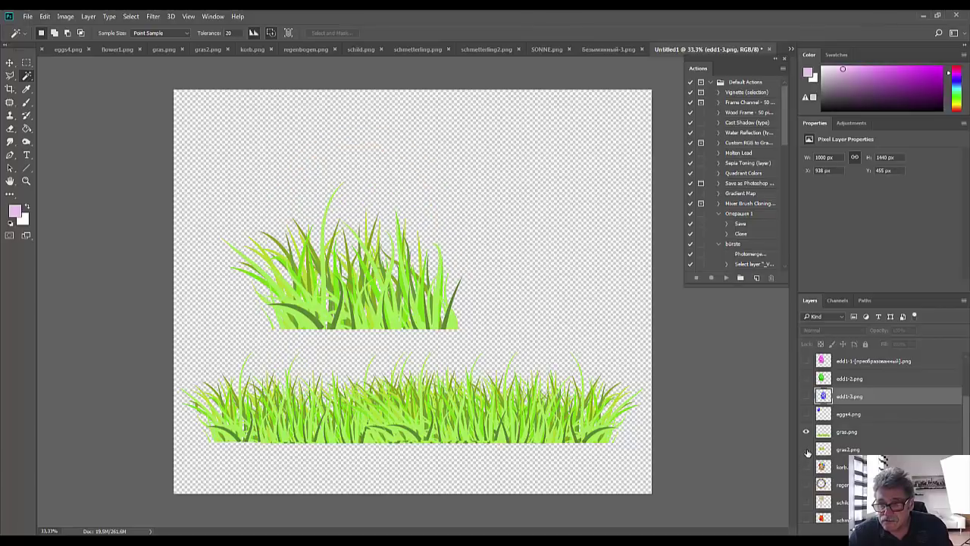
{"action": "left_click_drag", "start_coordinate": [806, 431], "coordinate": [806, 449]}
{"action": "scroll", "coordinate": [841, 469], "scroll_direction": "down", "scroll_amount": 1}
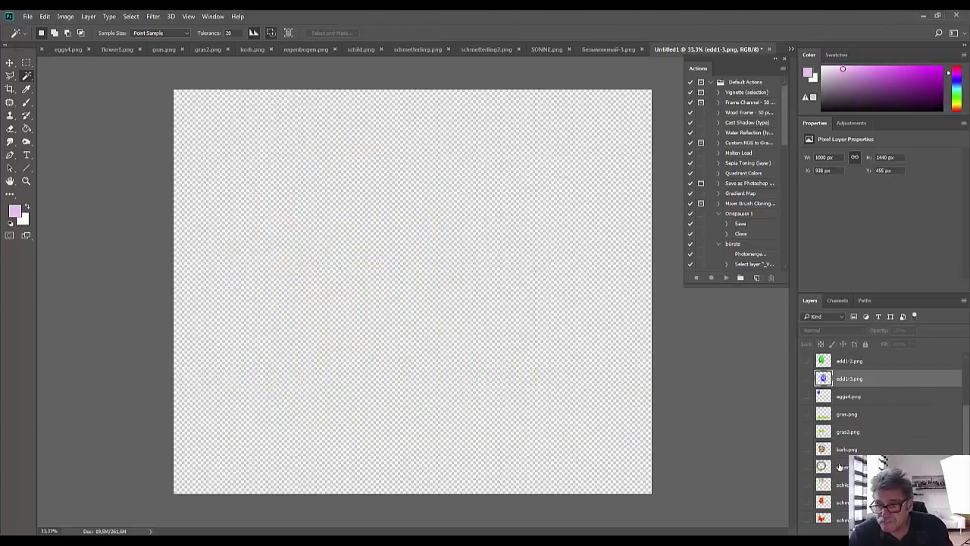
Briefly show the schild.png layer and the butterfly layer below it to check their backgrounds, hiding each again
{"action": "left_click", "coordinate": [806, 485]}
{"action": "left_click", "coordinate": [806, 484]}
{"action": "left_click", "coordinate": [806, 503]}
{"action": "left_click", "coordinate": [806, 503]}
{"action": "scroll", "coordinate": [811, 508], "scroll_direction": "down", "scroll_amount": 2}
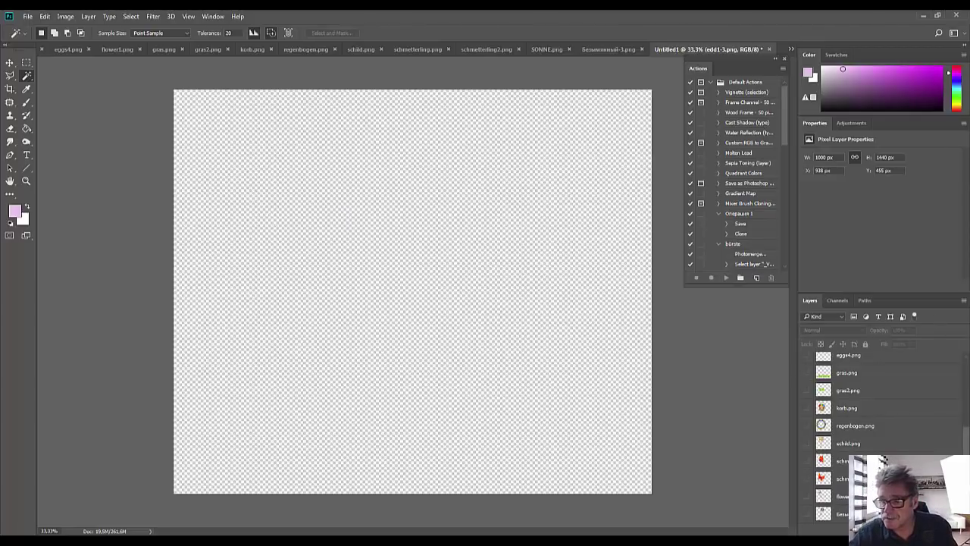
{"action": "scroll", "coordinate": [959, 369], "scroll_direction": "up", "scroll_amount": 4}
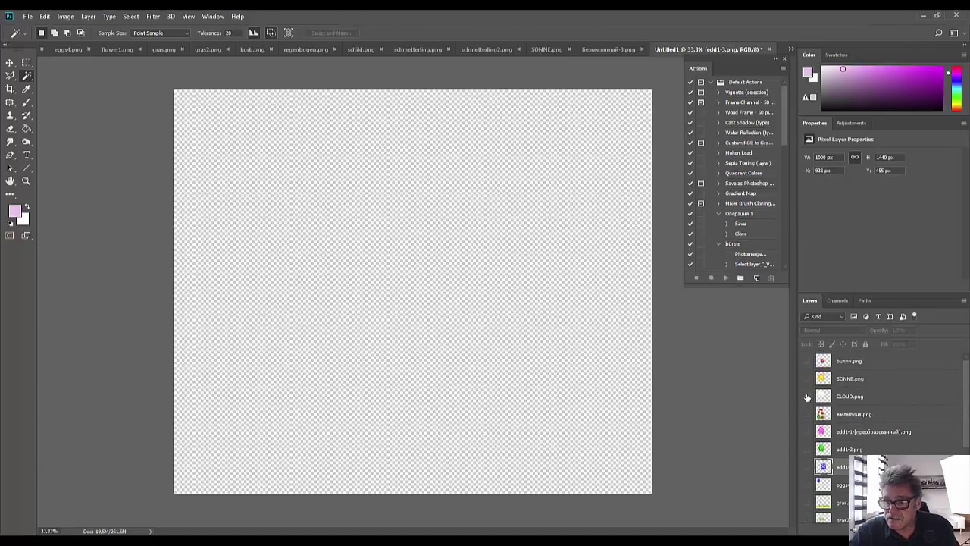
{"action": "left_click", "coordinate": [882, 399]}
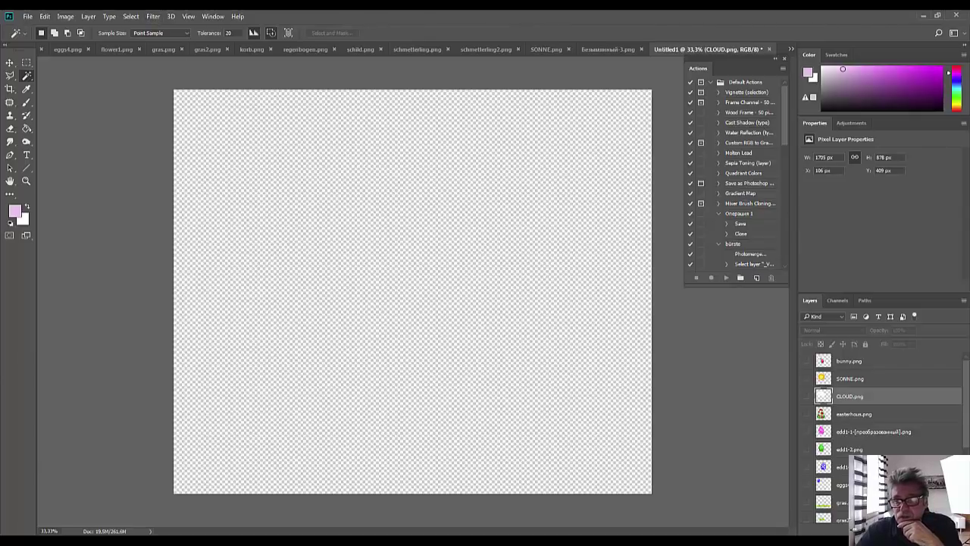
{"action": "scroll", "coordinate": [968, 392], "scroll_direction": "down", "scroll_amount": 5}
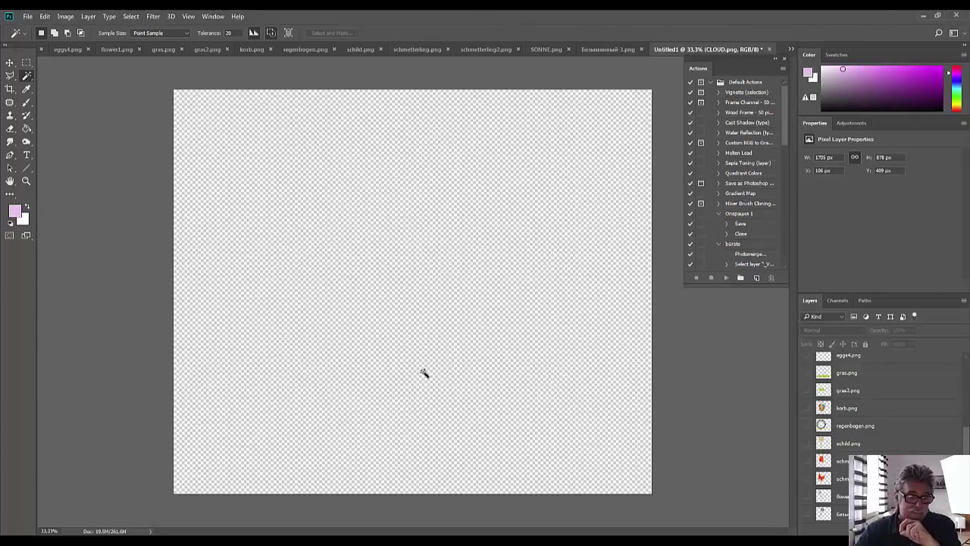
{"action": "mouse_move", "coordinate": [358, 541]}
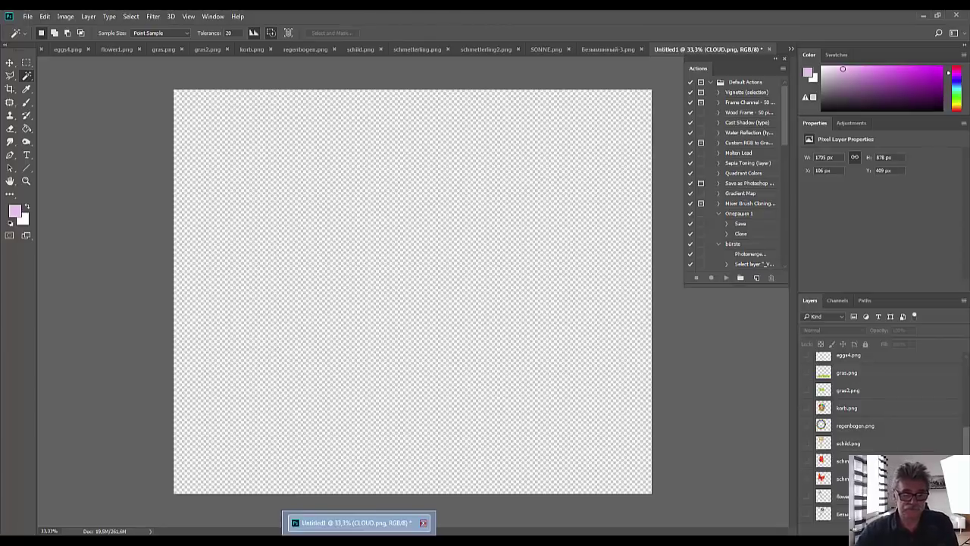
{"action": "mouse_move", "coordinate": [195, 541]}
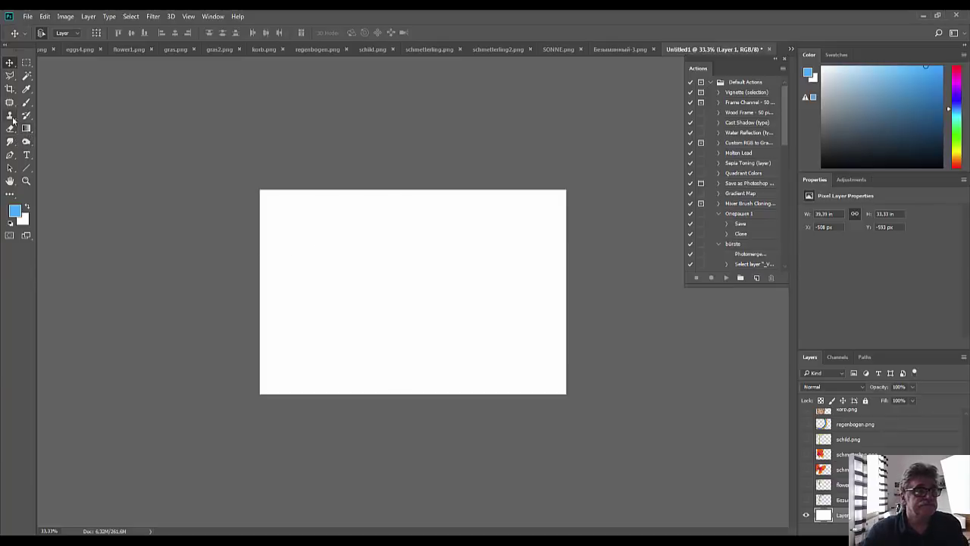
Fill the white Layer 1 with a vertical blue-to-transparent gradient as sky and show the SONNE.png layer
{"action": "left_click_drag", "start_coordinate": [26, 128], "coordinate": [57, 131]}
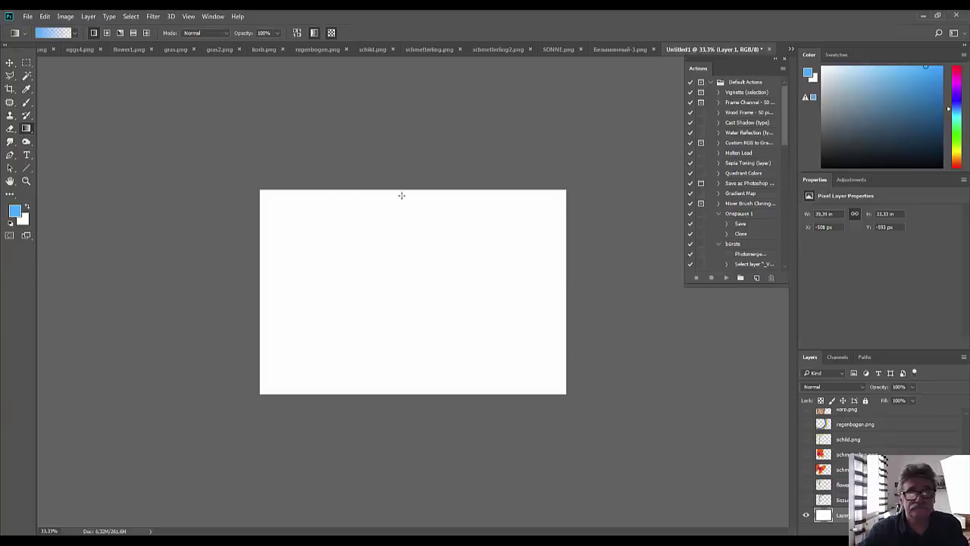
{"action": "left_click_drag", "start_coordinate": [416, 375], "coordinate": [416, 401]}
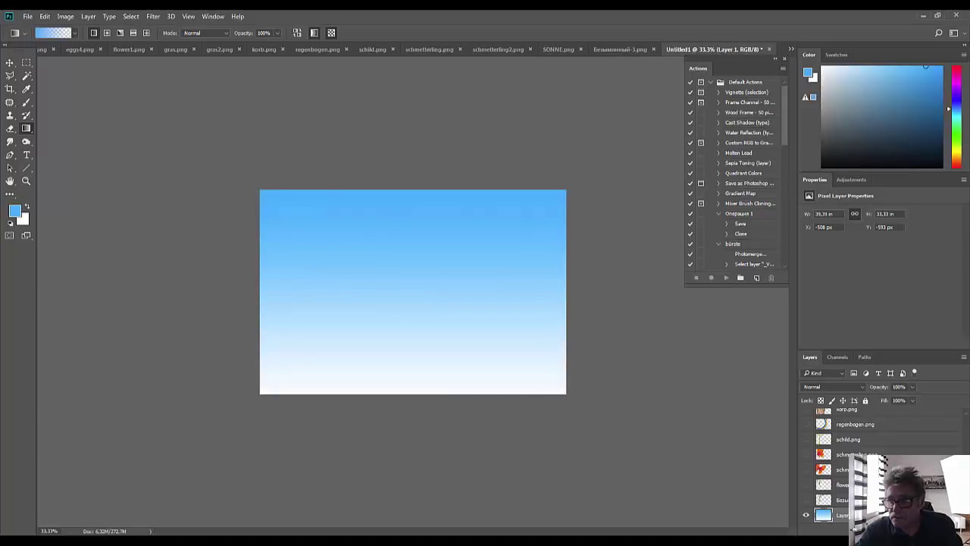
{"action": "scroll", "coordinate": [965, 437], "scroll_direction": "up", "scroll_amount": 8}
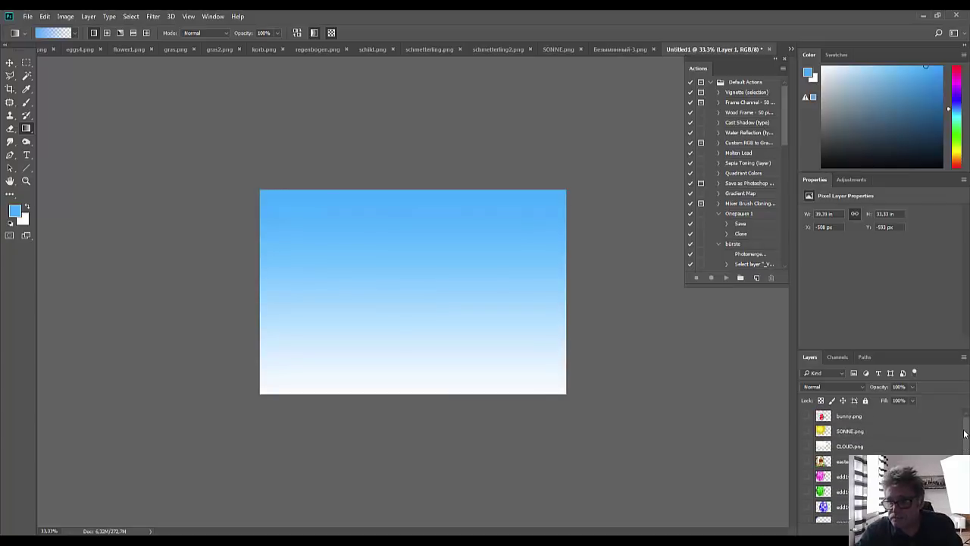
{"action": "left_click", "coordinate": [805, 431]}
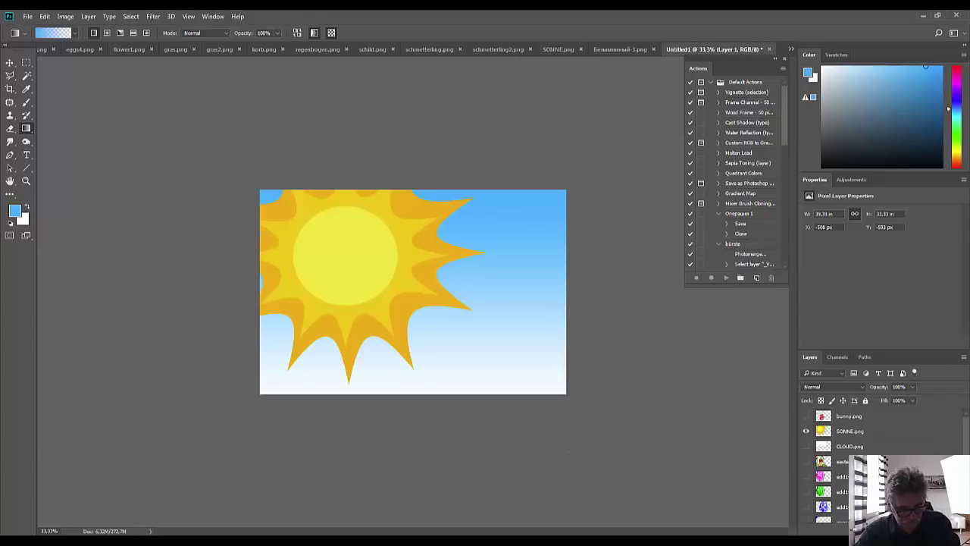
{"action": "key", "text": "ctrl+t"}
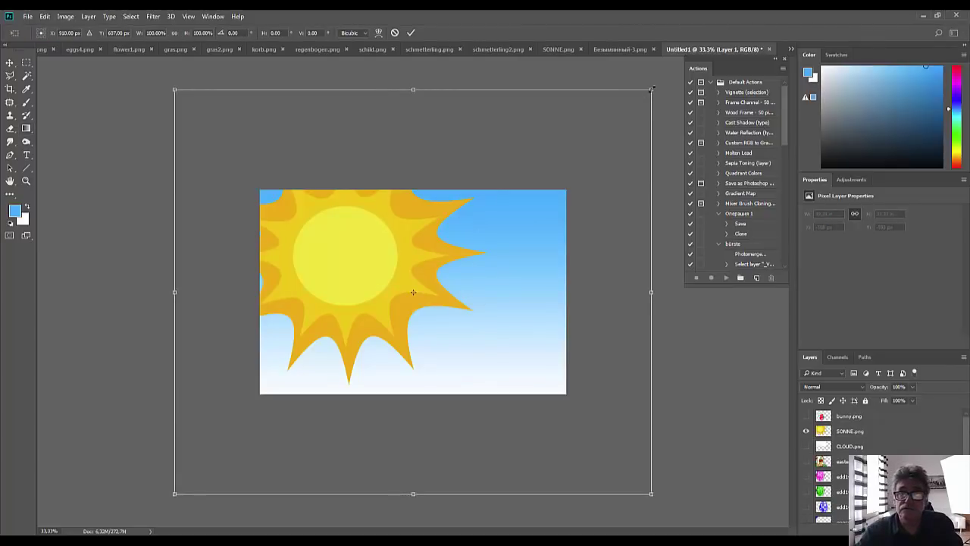
{"action": "left_click_drag", "start_coordinate": [652, 89], "coordinate": [379, 321]}
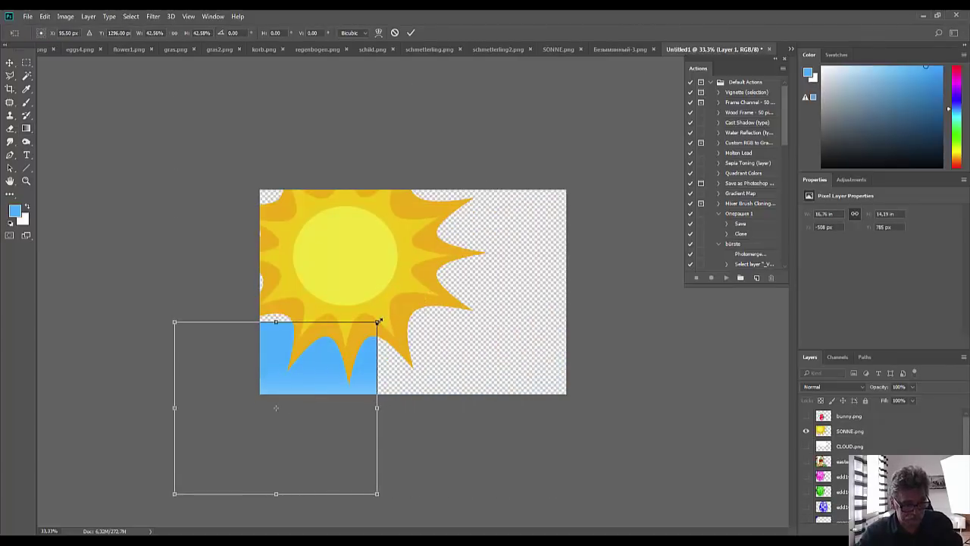
{"action": "key", "text": "Escape"}
Scale the SONNE.png sun proportionally to about 26% and place it in the upper-right corner of the sky
{"action": "left_click", "coordinate": [850, 432]}
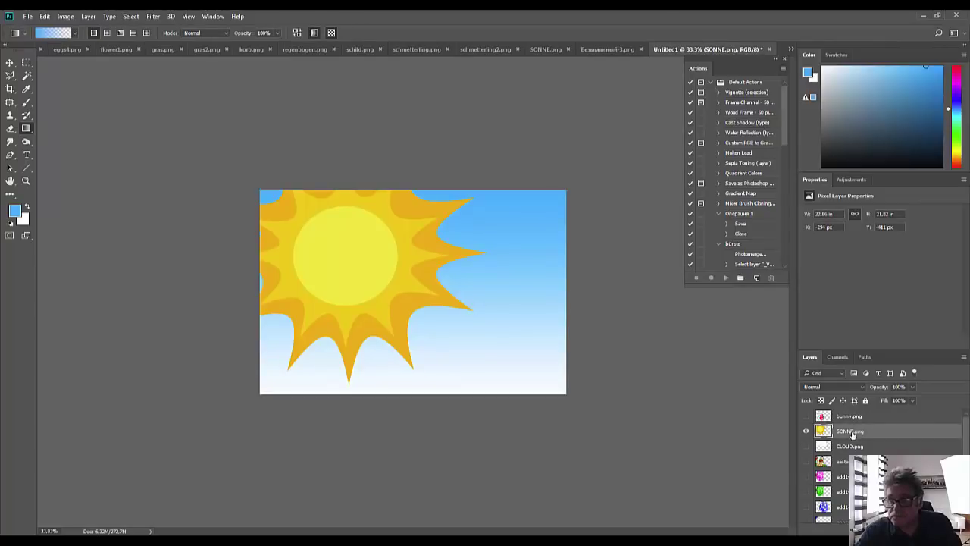
{"action": "key", "text": "ctrl+t"}
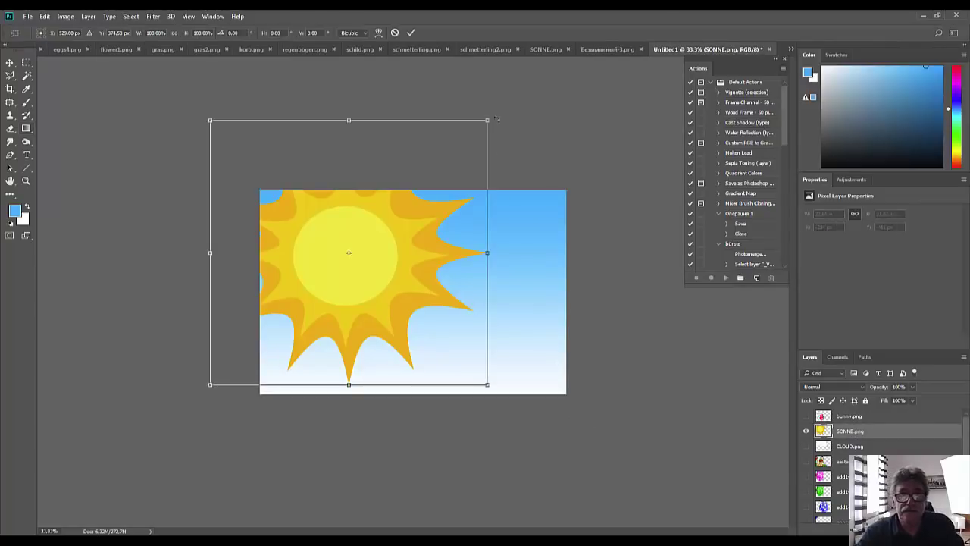
{"action": "left_click_drag", "start_coordinate": [482, 125], "coordinate": [288, 310]}
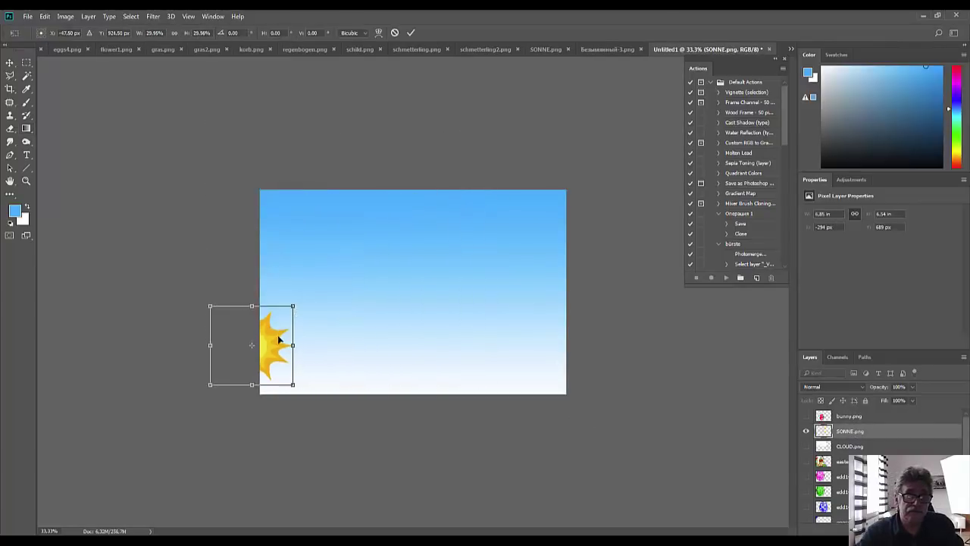
{"action": "left_click_drag", "start_coordinate": [271, 346], "coordinate": [538, 230]}
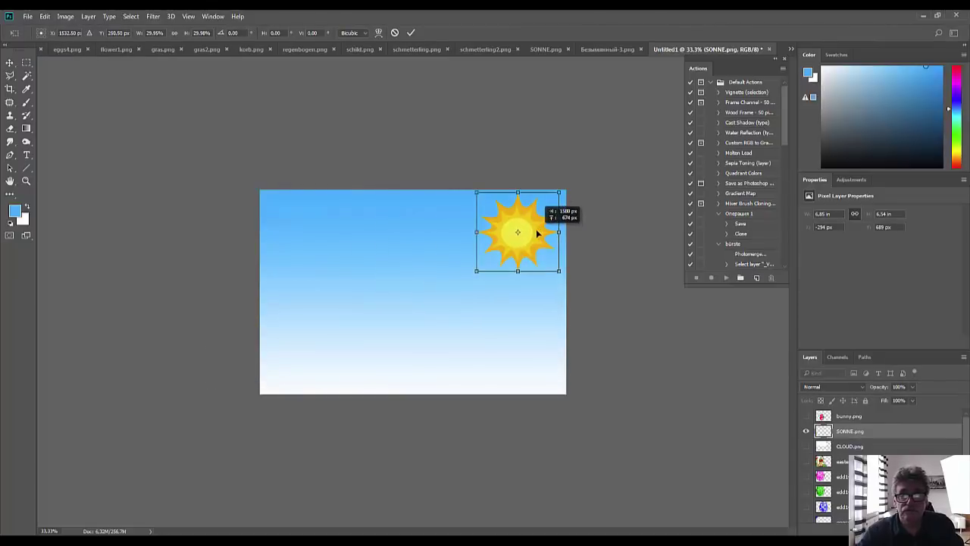
{"action": "left_click_drag", "start_coordinate": [558, 194], "coordinate": [548, 201]}
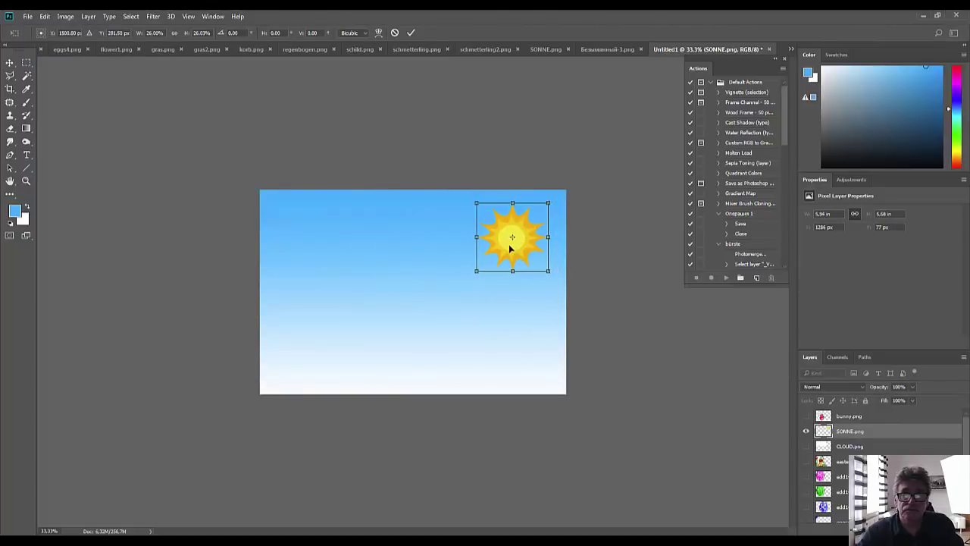
{"action": "left_click_drag", "start_coordinate": [509, 242], "coordinate": [515, 242]}
{"action": "key", "text": "Return"}
{"action": "key", "text": "g"}
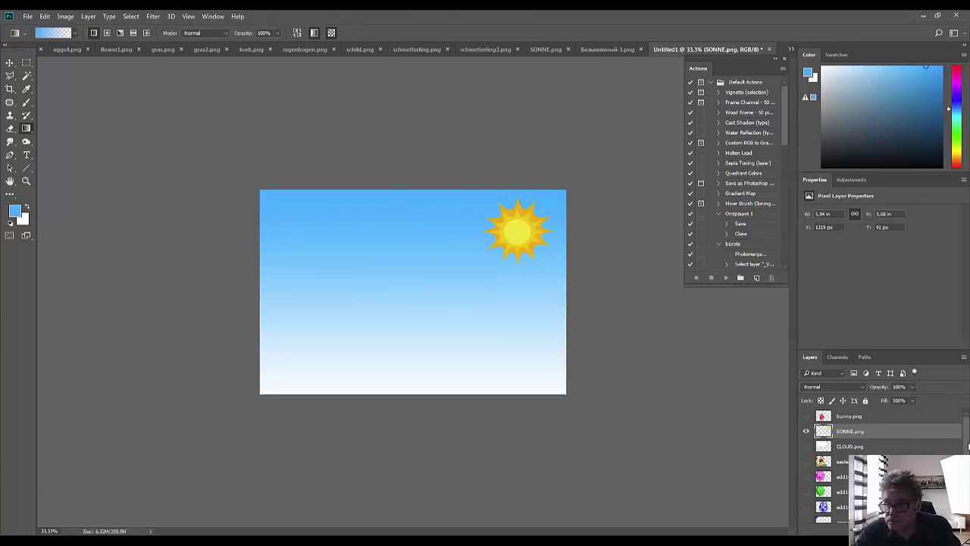
Show the gras2.png layer
{"action": "scroll", "coordinate": [968, 446], "scroll_direction": "down", "scroll_amount": 3}
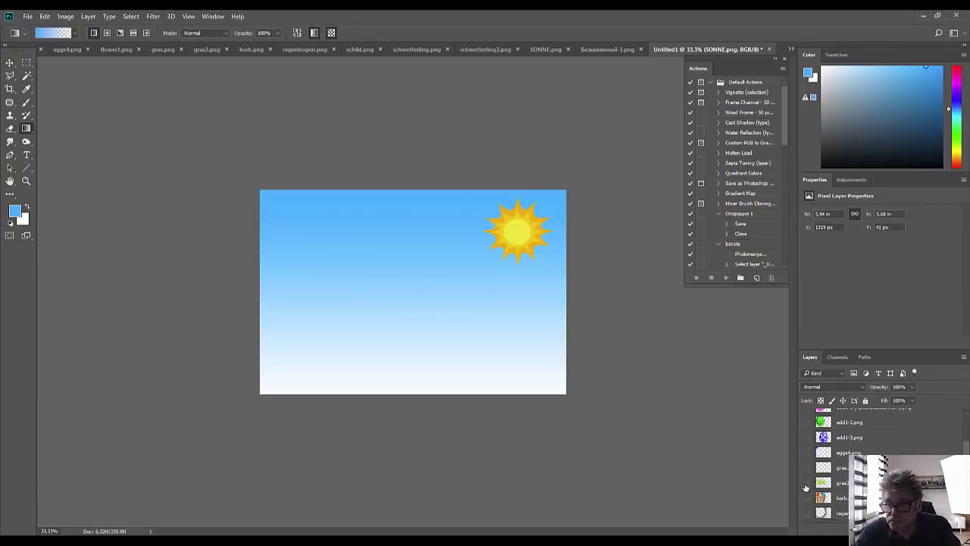
{"action": "left_click", "coordinate": [806, 484]}
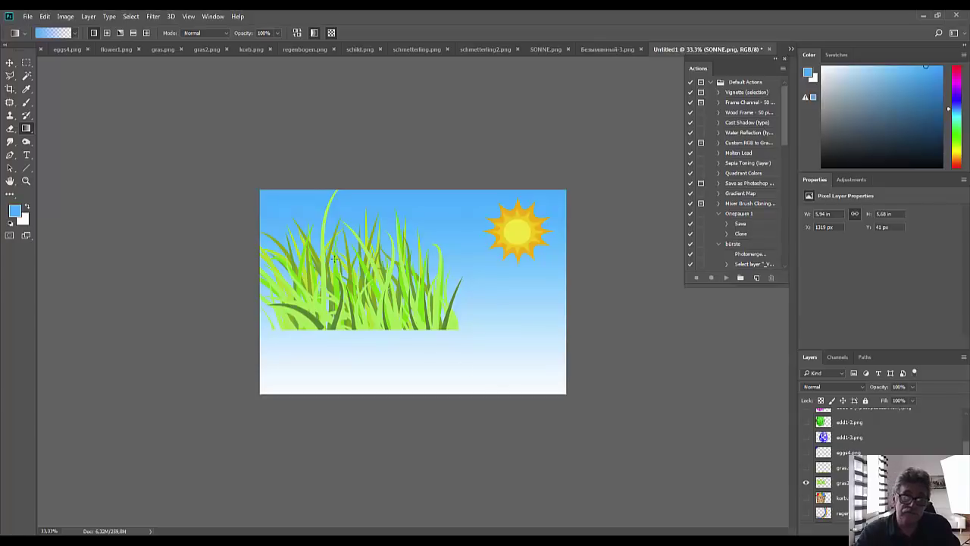
{"action": "left_click", "coordinate": [27, 62]}
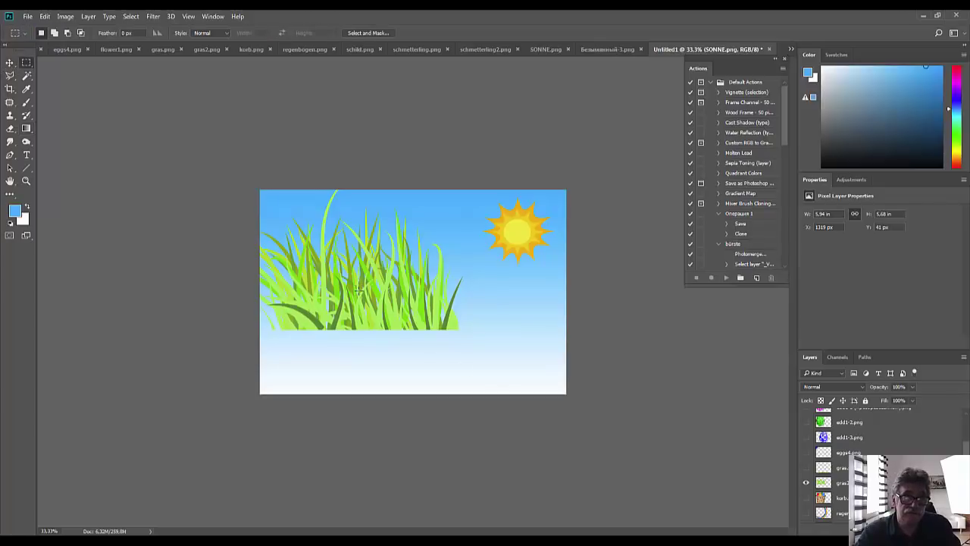
{"action": "left_click_drag", "start_coordinate": [354, 289], "coordinate": [361, 319]}
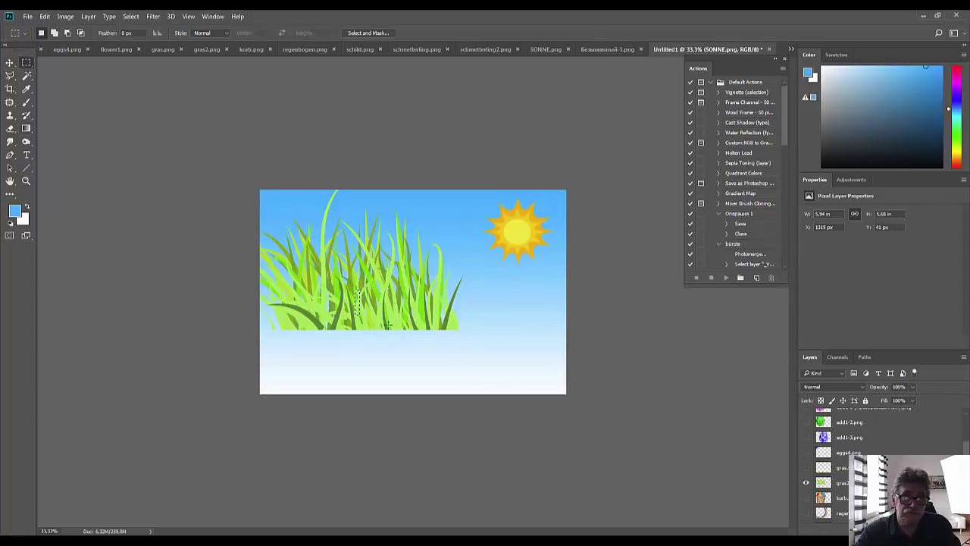
{"action": "left_click", "coordinate": [424, 350]}
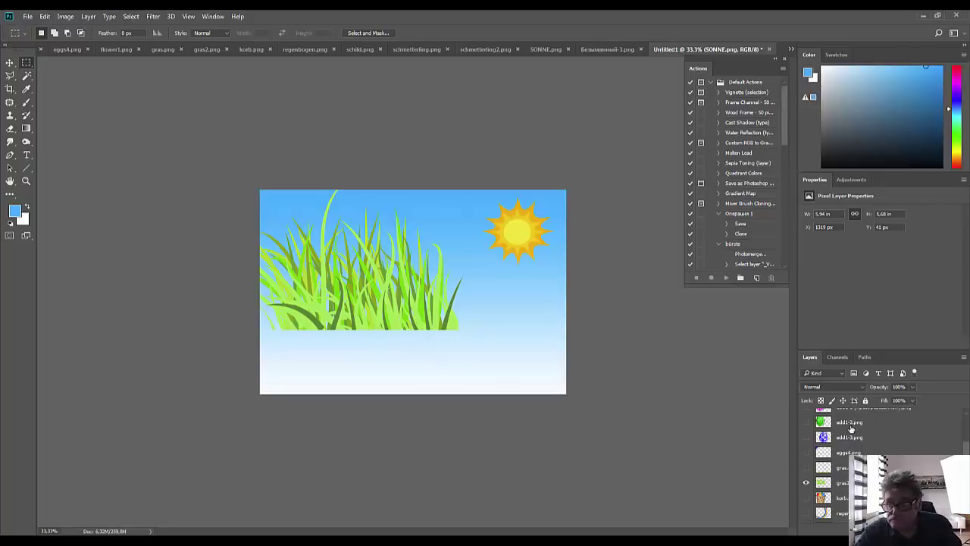
Move the gras2.png grass down and slightly left so it sits on the canvas's bottom edge
{"action": "scroll", "coordinate": [857, 443], "scroll_direction": "up", "scroll_amount": 2}
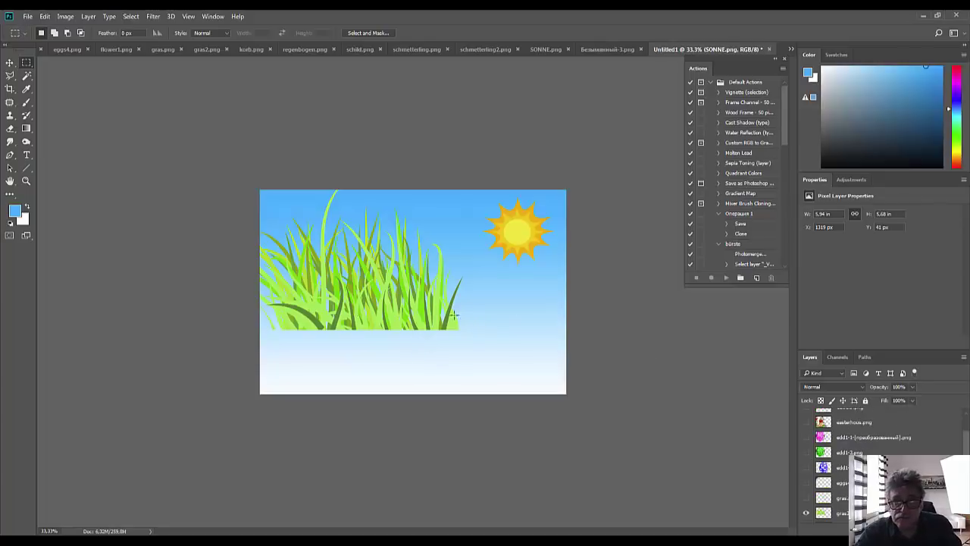
{"action": "left_click", "coordinate": [10, 62]}
{"action": "left_click_drag", "start_coordinate": [396, 312], "coordinate": [374, 374]}
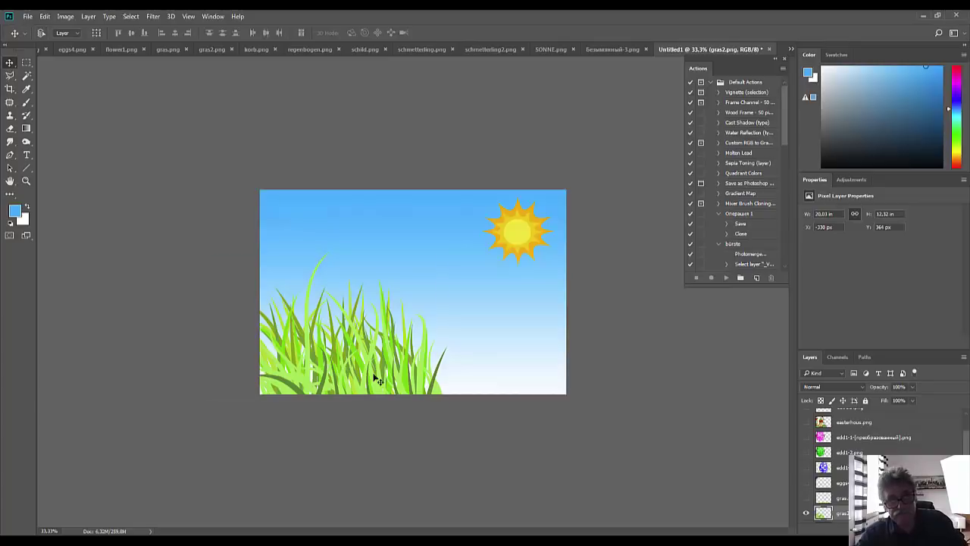
Scale the gras2.png grass proportionally to about 75% and place it in the canvas's lower-left corner
{"action": "key", "text": "ctrl+t"}
{"action": "left_click_drag", "start_coordinate": [448, 250], "coordinate": [395, 315]}
{"action": "left_click_drag", "start_coordinate": [345, 368], "coordinate": [347, 372]}
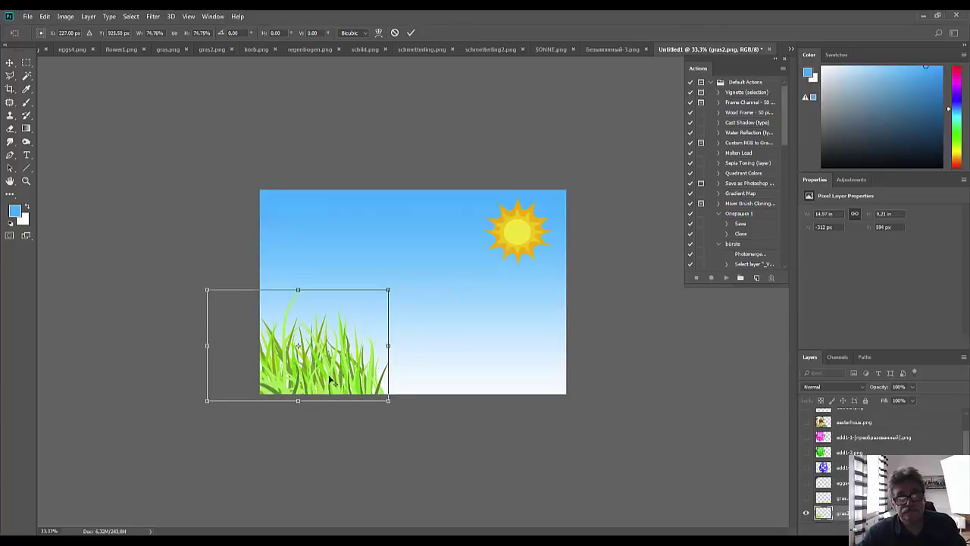
{"action": "key", "text": "Return"}
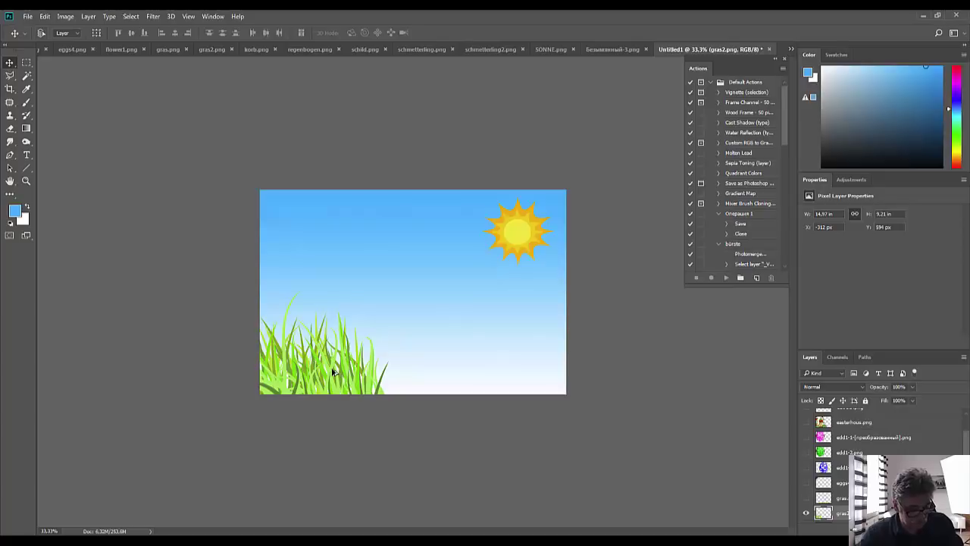
Duplicate the grass twice across the canvas's bottom edge, flipping the rightmost copy horizontally and shifting it to cover the lower-right corner
{"action": "left_click_drag", "start_coordinate": [332, 371], "coordinate": [529, 386]}
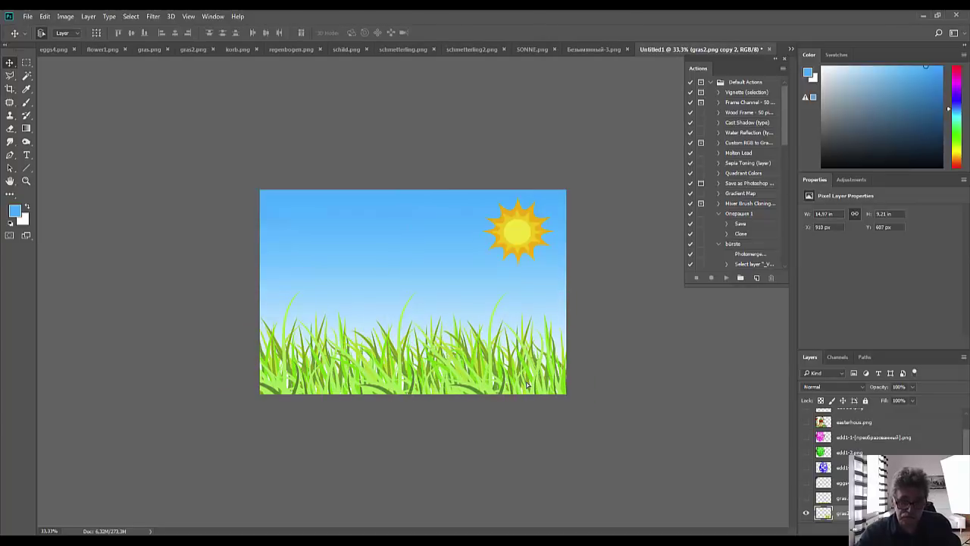
{"action": "key", "text": "ctrl+t"}
{"action": "right_click", "coordinate": [528, 386]}
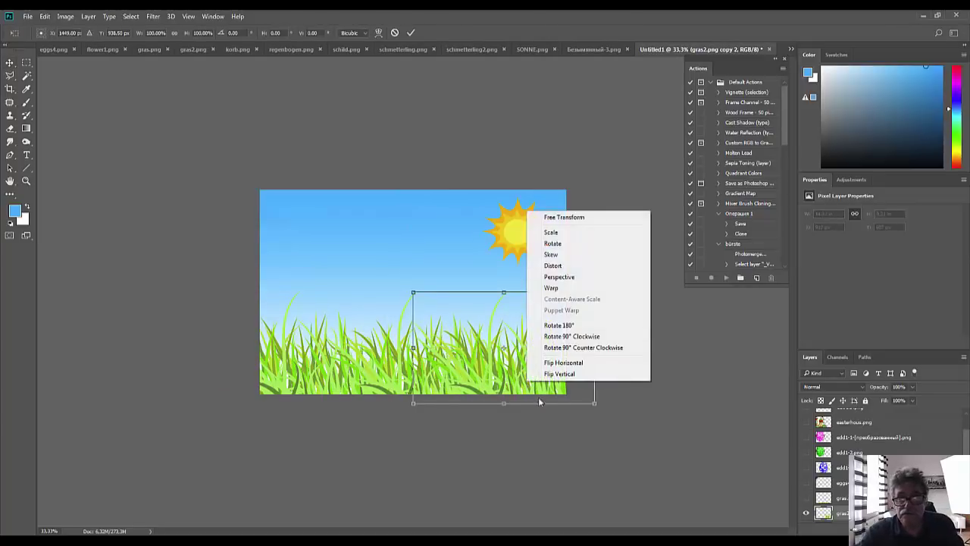
{"action": "left_click", "coordinate": [567, 365]}
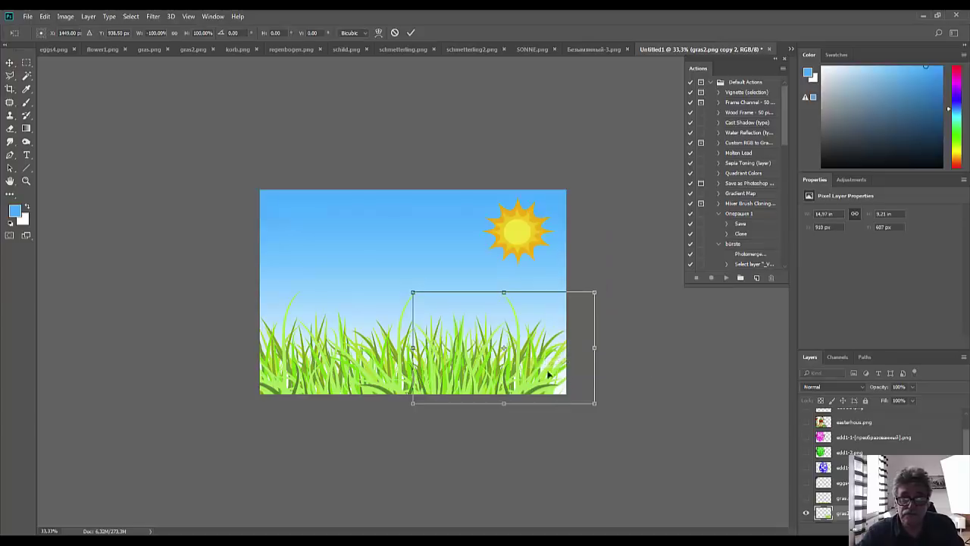
{"action": "left_click_drag", "start_coordinate": [477, 381], "coordinate": [500, 384]}
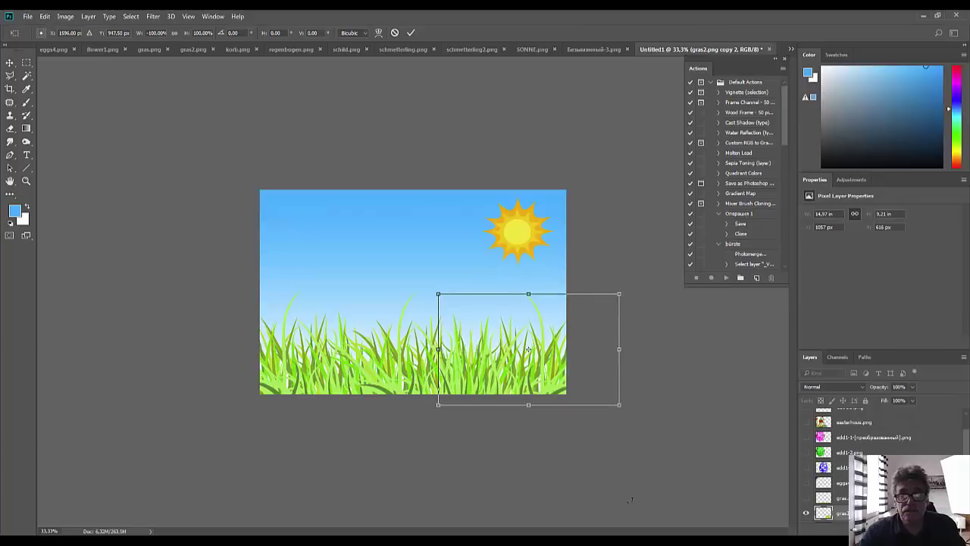
{"action": "key", "text": "Return"}
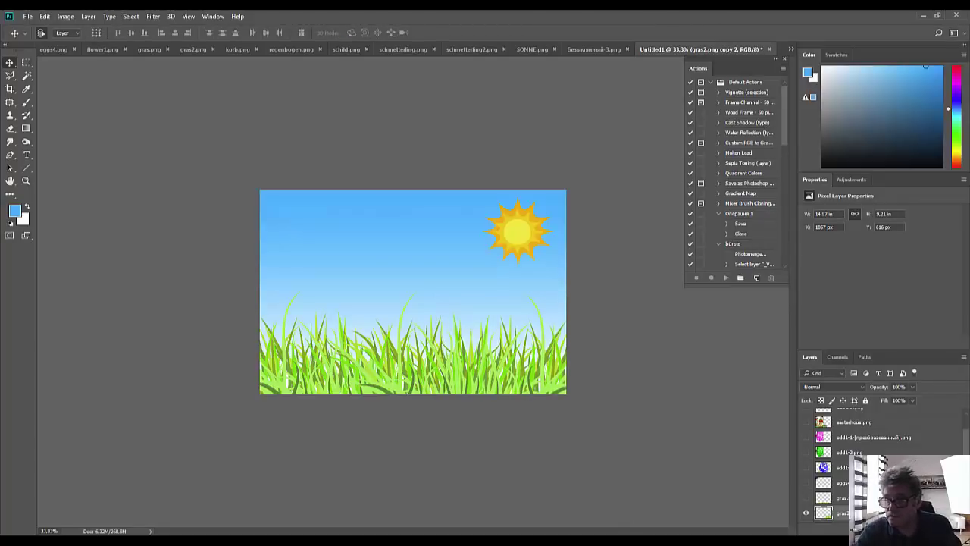
Show the bunny.png layer and move it beneath the three gras2.png grass layers
{"action": "scroll", "coordinate": [961, 425], "scroll_direction": "up", "scroll_amount": 3}
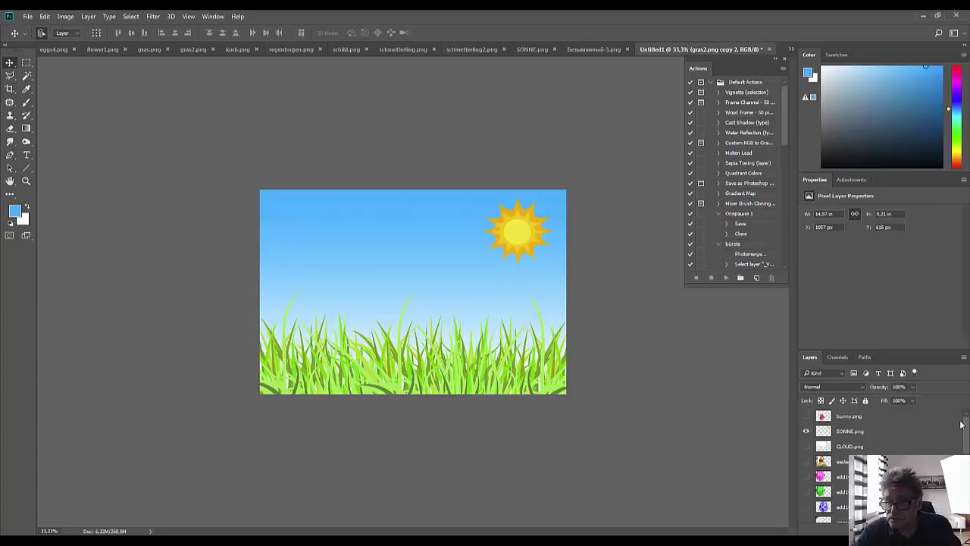
{"action": "scroll", "coordinate": [964, 442], "scroll_direction": "down", "scroll_amount": 3}
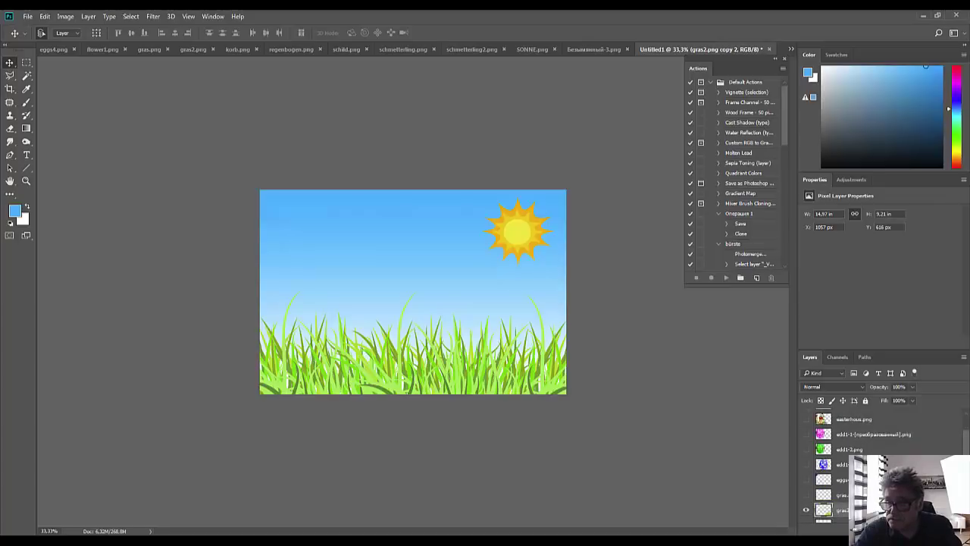
{"action": "scroll", "coordinate": [964, 448], "scroll_direction": "down", "scroll_amount": 6}
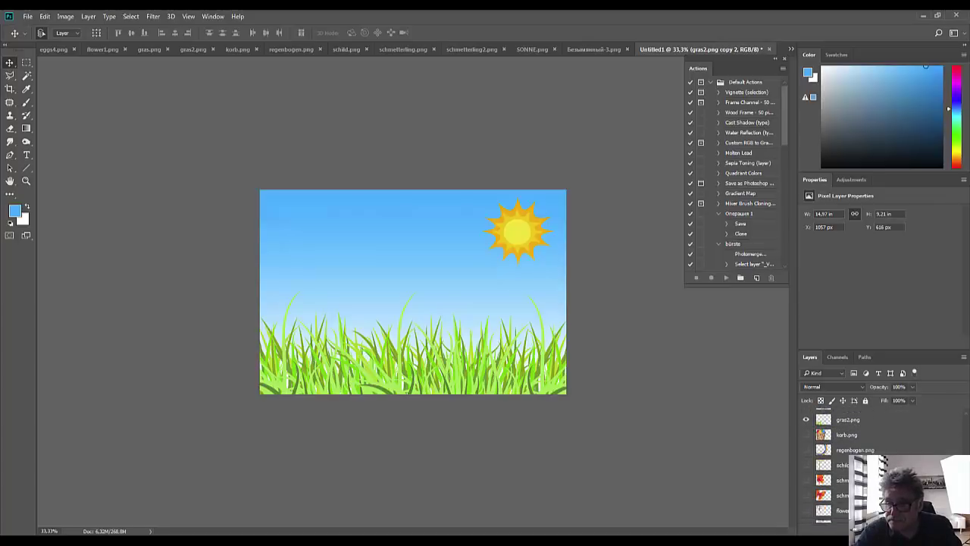
{"action": "scroll", "coordinate": [883, 465], "scroll_direction": "down", "scroll_amount": 2}
{"action": "scroll", "coordinate": [883, 465], "scroll_direction": "up", "scroll_amount": 5}
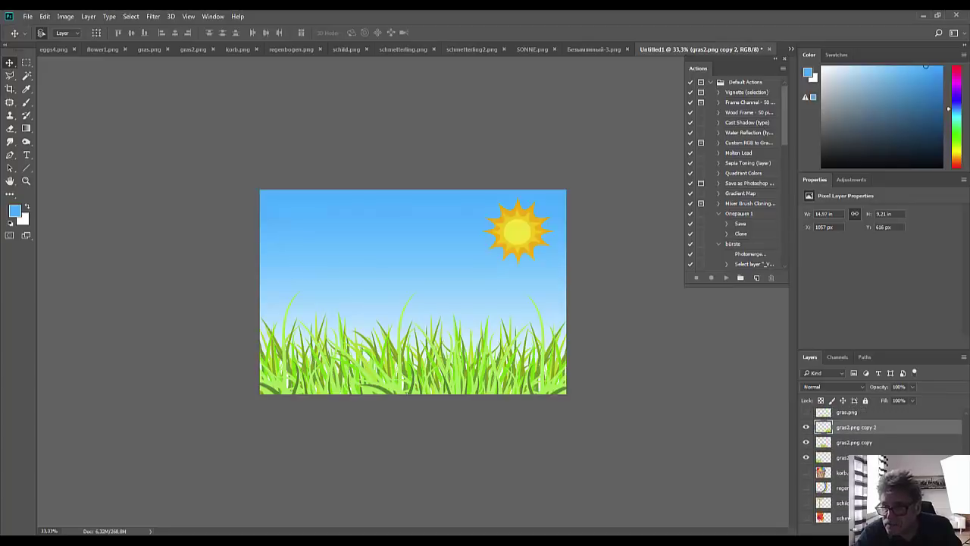
{"action": "scroll", "coordinate": [956, 441], "scroll_direction": "up", "scroll_amount": 8}
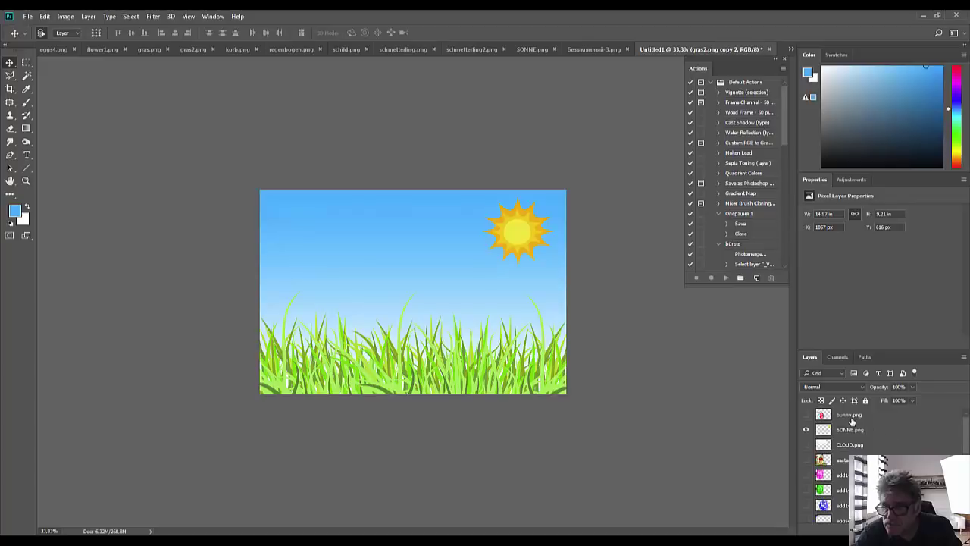
{"action": "left_click", "coordinate": [853, 416]}
{"action": "left_click", "coordinate": [807, 416]}
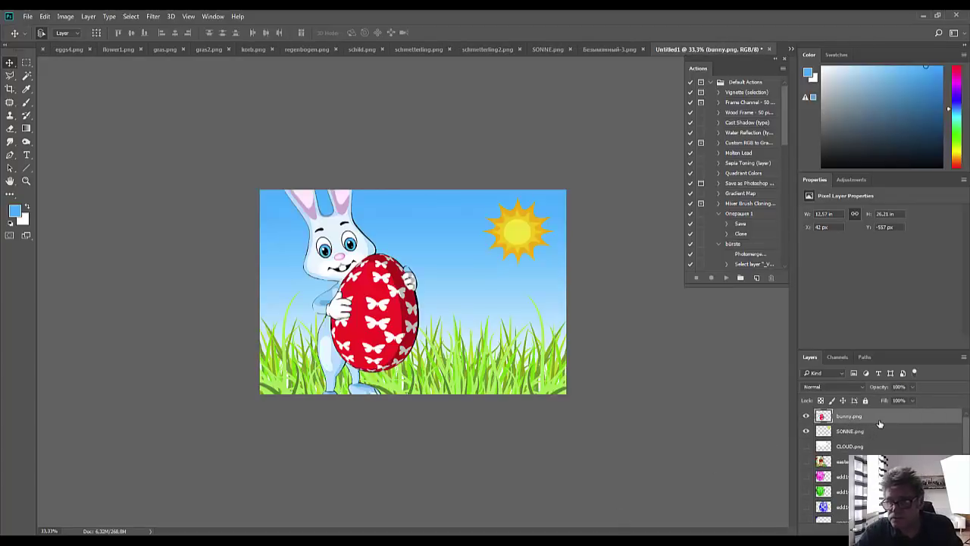
{"action": "scroll", "coordinate": [879, 423], "scroll_direction": "down", "scroll_amount": 1}
{"action": "scroll", "coordinate": [879, 440], "scroll_direction": "down", "scroll_amount": 5}
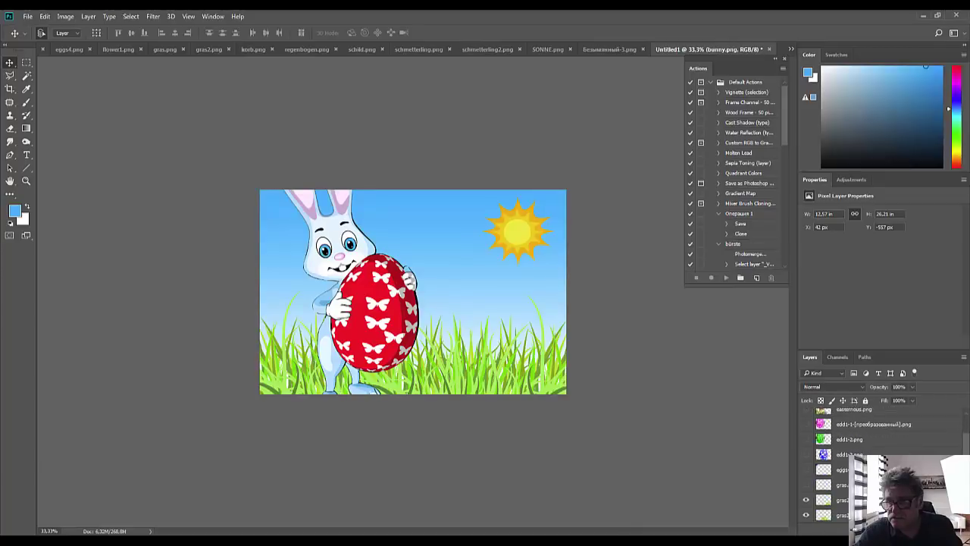
{"action": "left_click_drag", "start_coordinate": [895, 415], "coordinate": [891, 421]}
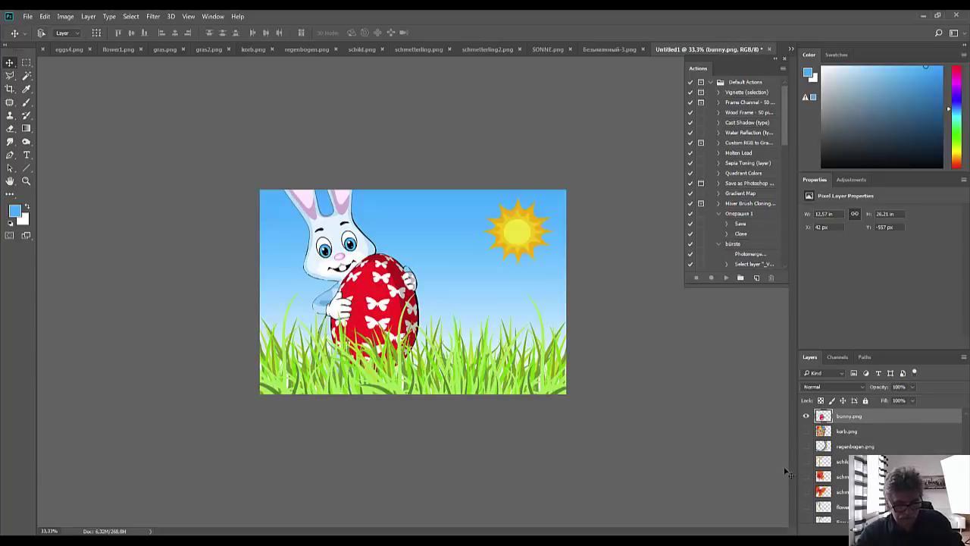
Scale the bunny proportionally to about 63% and place it on the canvas's left side, standing in the grass
{"action": "key", "text": "ctrl+t"}
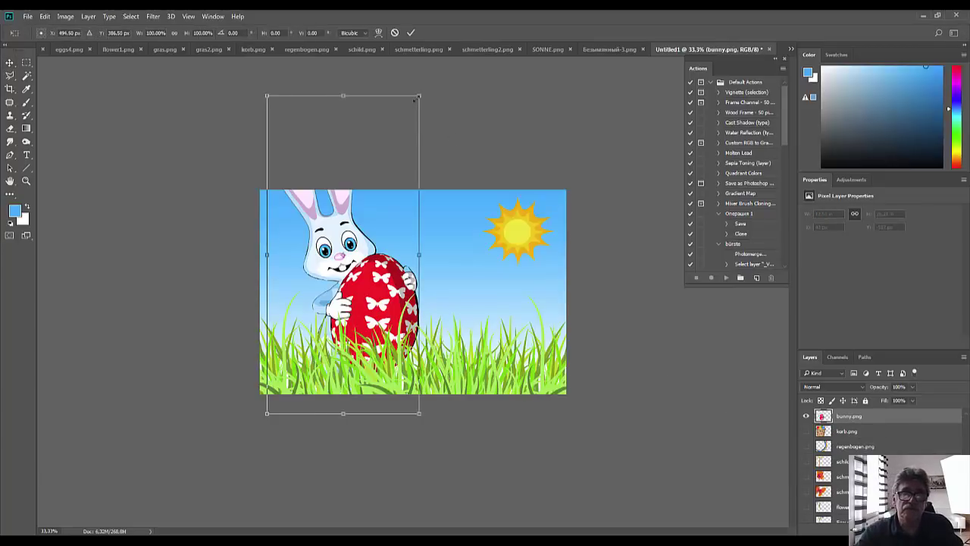
{"action": "left_click_drag", "start_coordinate": [416, 99], "coordinate": [359, 224]}
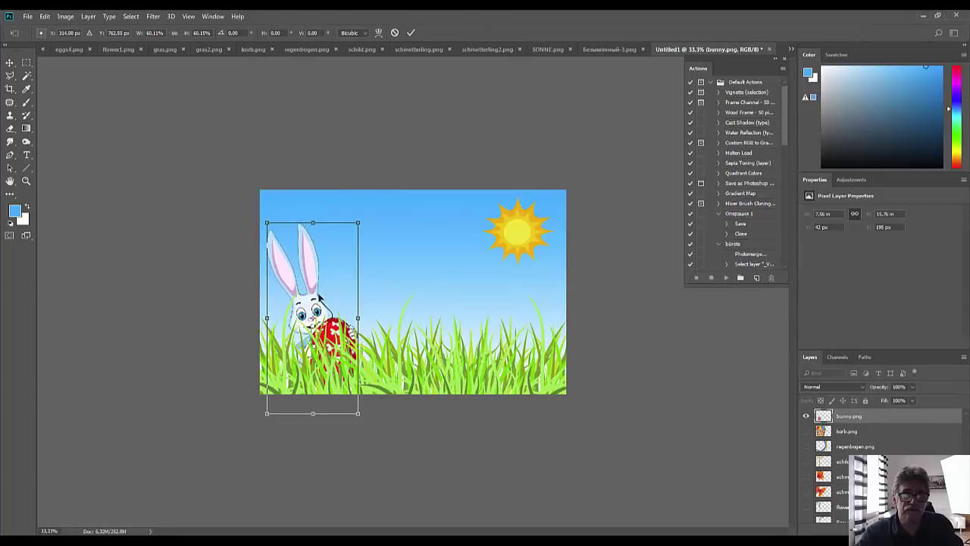
{"action": "left_click_drag", "start_coordinate": [324, 282], "coordinate": [340, 261]}
{"action": "left_click_drag", "start_coordinate": [376, 199], "coordinate": [378, 191]}
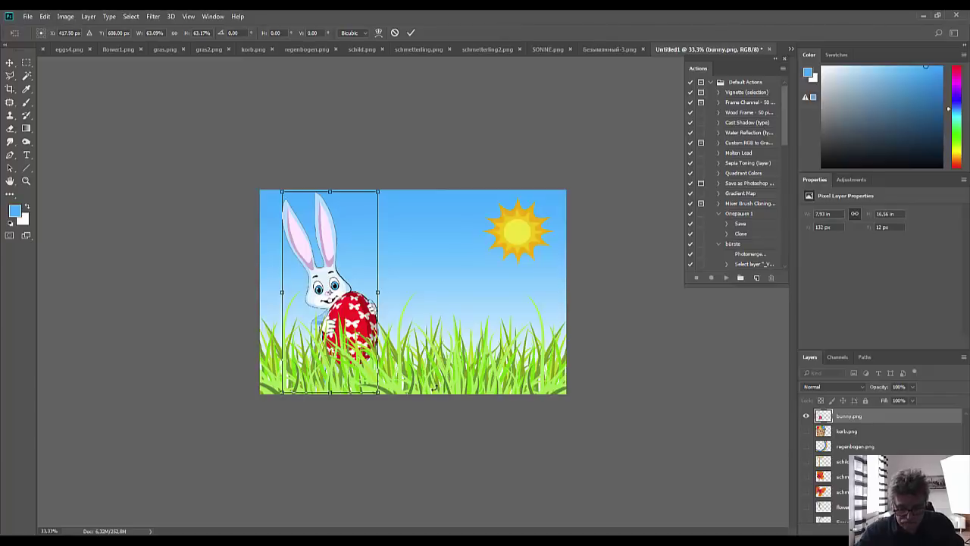
{"action": "key", "text": "Return"}
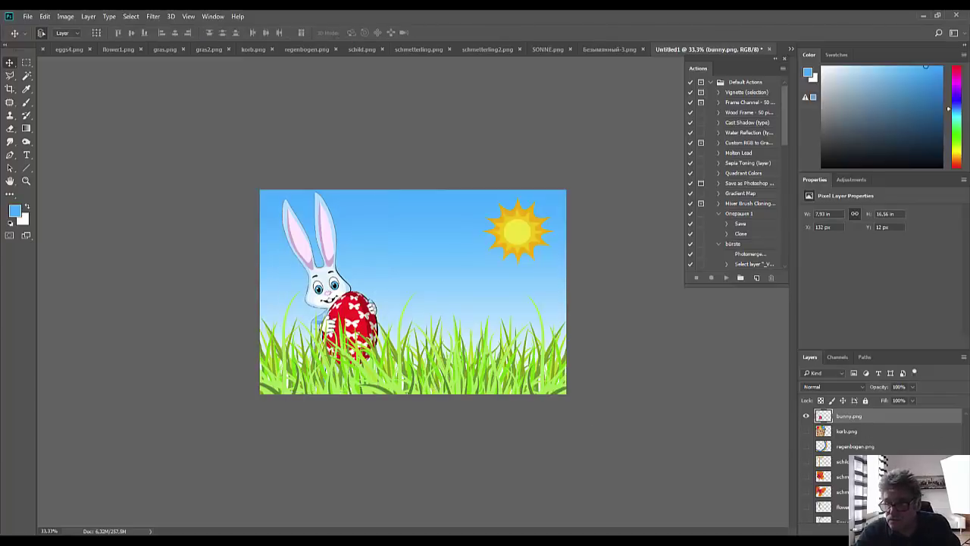
Merge the three gras2.png grass layers above the bunny into one layer
{"action": "scroll", "coordinate": [958, 451], "scroll_direction": "down", "scroll_amount": 10}
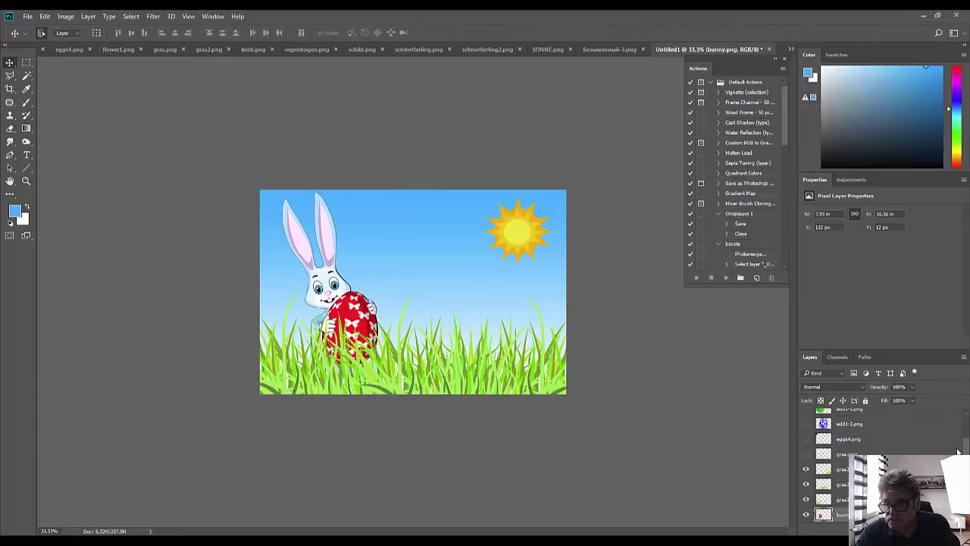
{"action": "scroll", "coordinate": [959, 452], "scroll_direction": "down", "scroll_amount": 1}
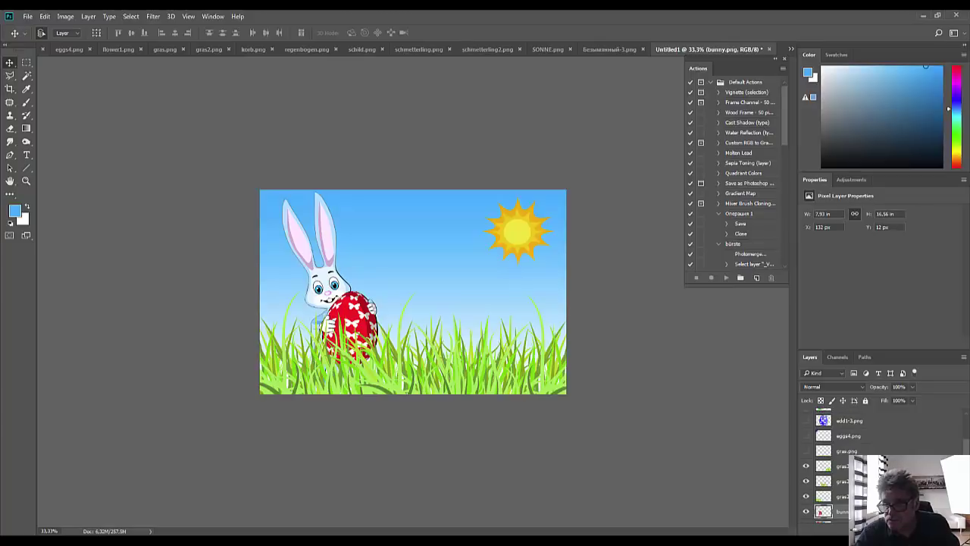
{"action": "left_click", "coordinate": [842, 512], "text": "ctrl"}
{"action": "left_click", "coordinate": [842, 497]}
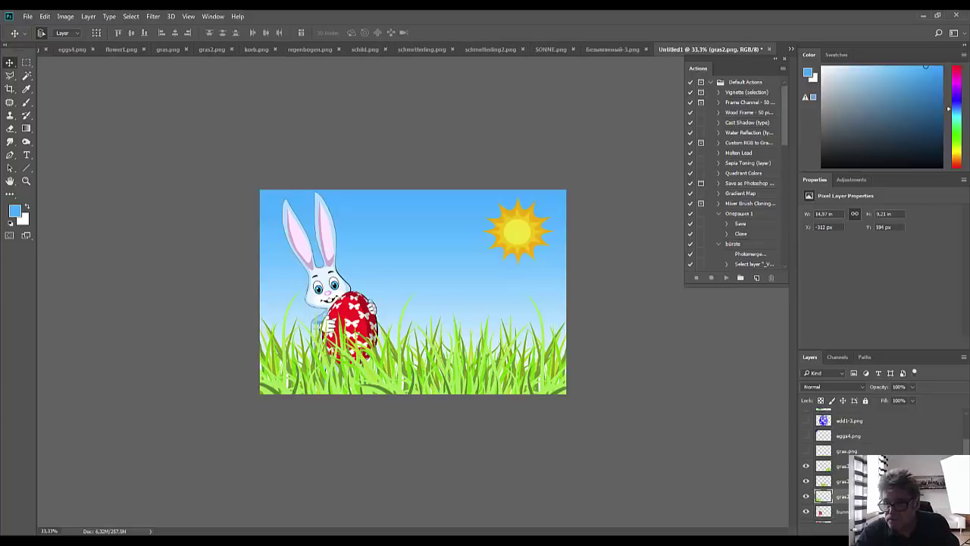
{"action": "left_click", "coordinate": [841, 497], "text": "ctrl"}
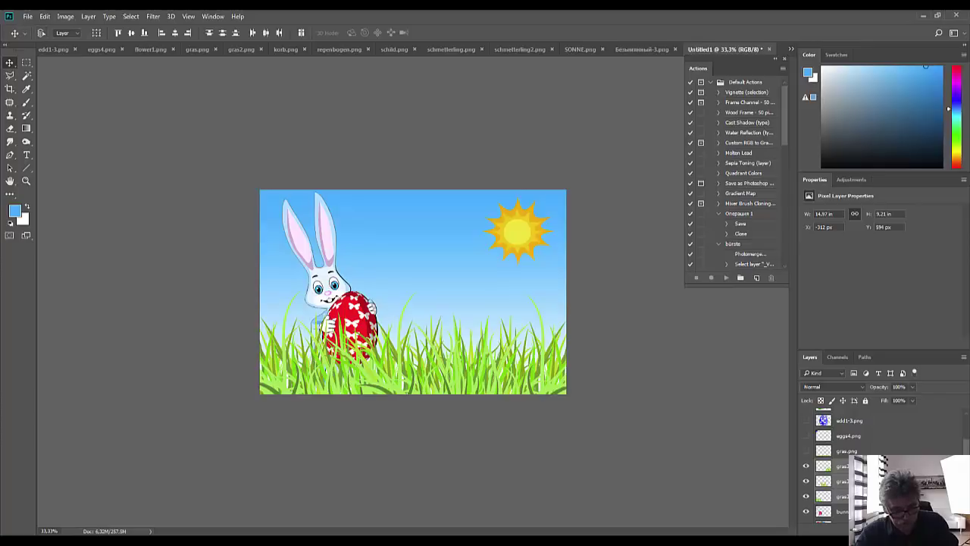
{"action": "key", "text": "ctrl+e"}
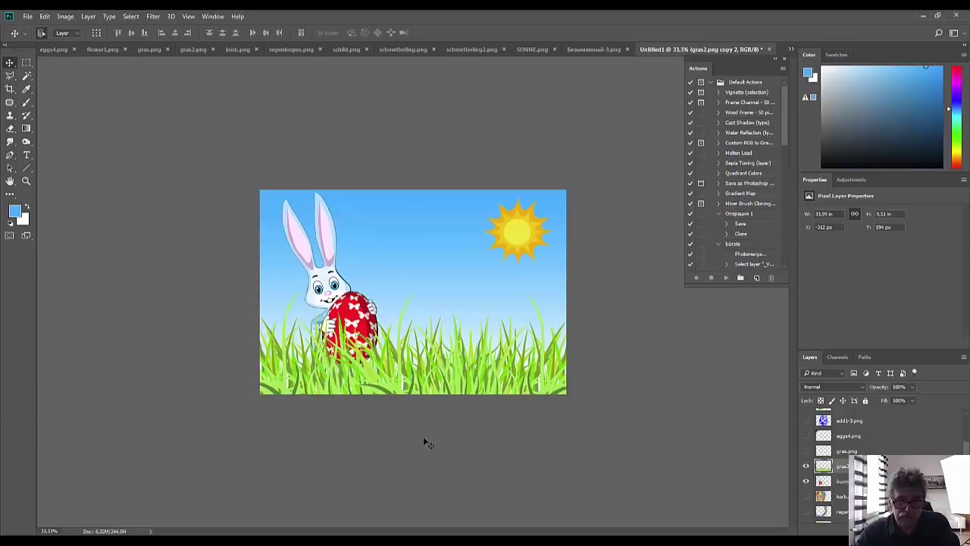
Lower the merged grass and scale it proportionally to about 67%, keeping it along the bottom edge from the left side
{"action": "left_click_drag", "start_coordinate": [436, 385], "coordinate": [433, 396]}
{"action": "key", "text": "ctrl+t"}
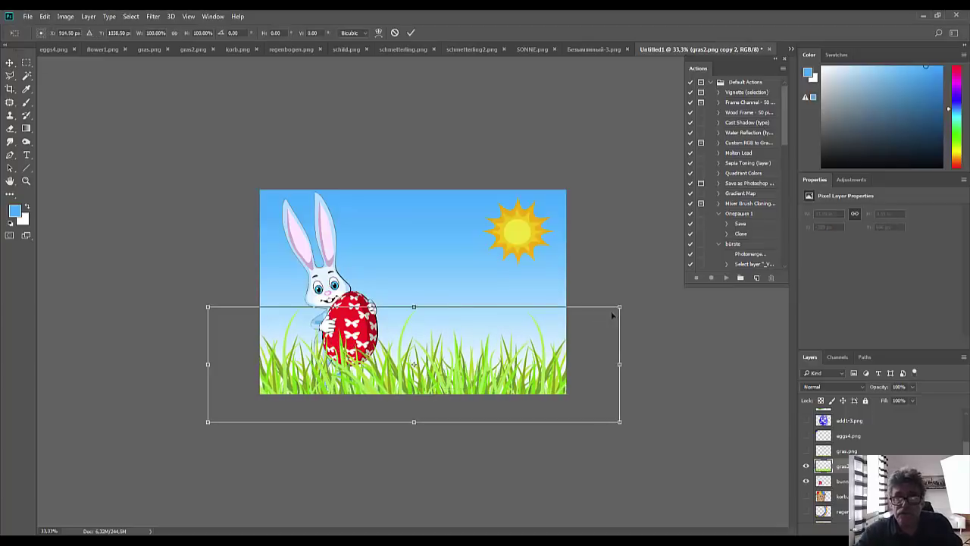
{"action": "left_click_drag", "start_coordinate": [611, 313], "coordinate": [522, 336]}
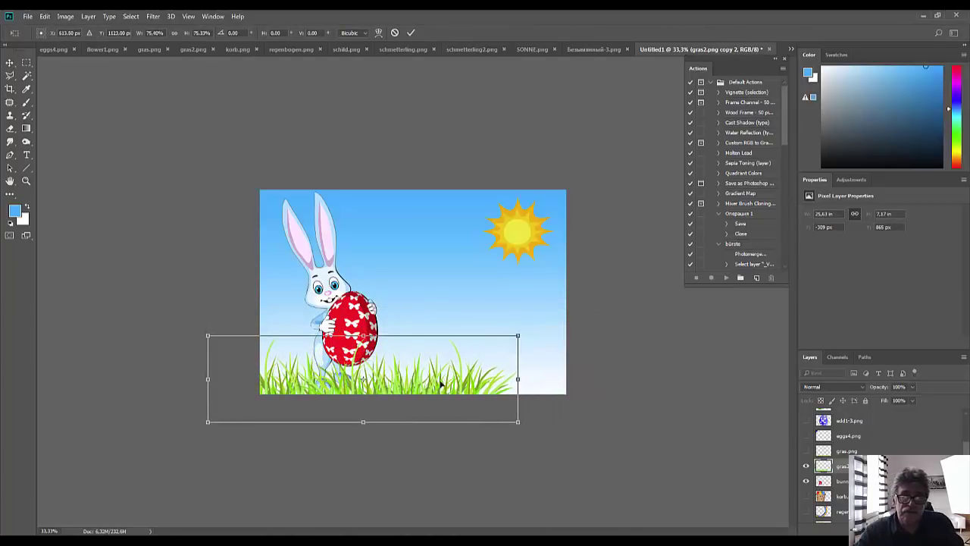
{"action": "left_click_drag", "start_coordinate": [437, 384], "coordinate": [460, 374]}
{"action": "left_click_drag", "start_coordinate": [536, 326], "coordinate": [506, 336]}
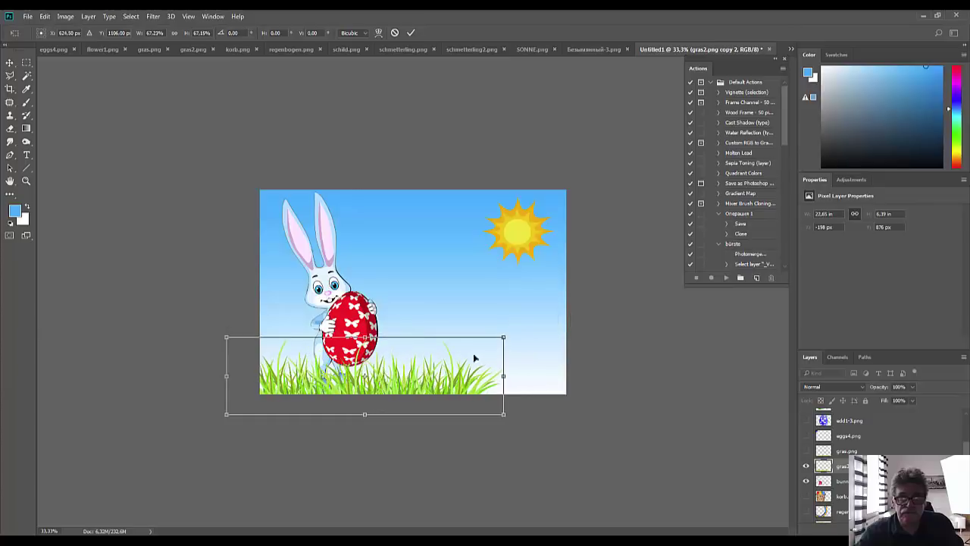
Duplicate the merged grass to the right to fill the canvas's bottom edge and flip the copy horizontally
{"action": "left_click_drag", "start_coordinate": [457, 375], "coordinate": [535, 383]}
{"action": "key", "text": "Return"}
{"action": "right_click", "coordinate": [534, 383]}
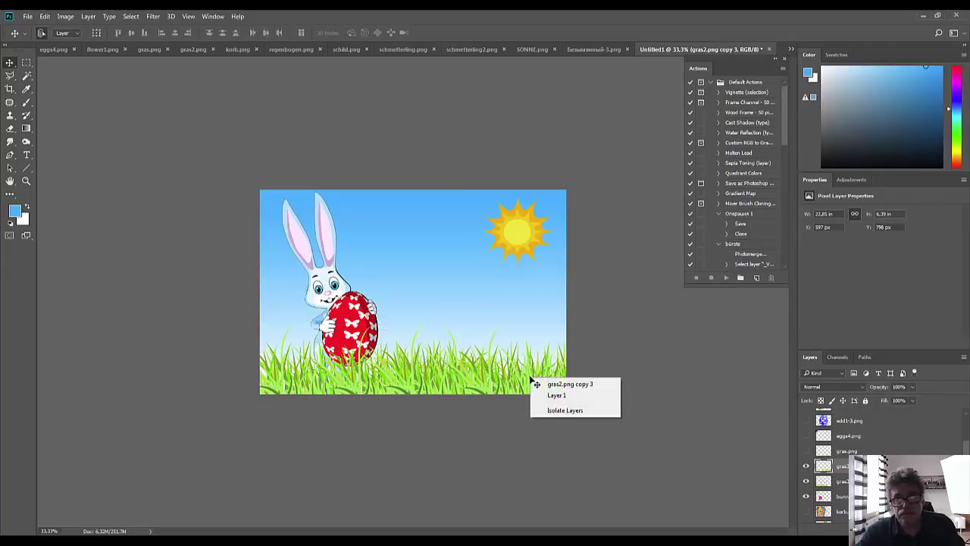
{"action": "left_click", "coordinate": [510, 383]}
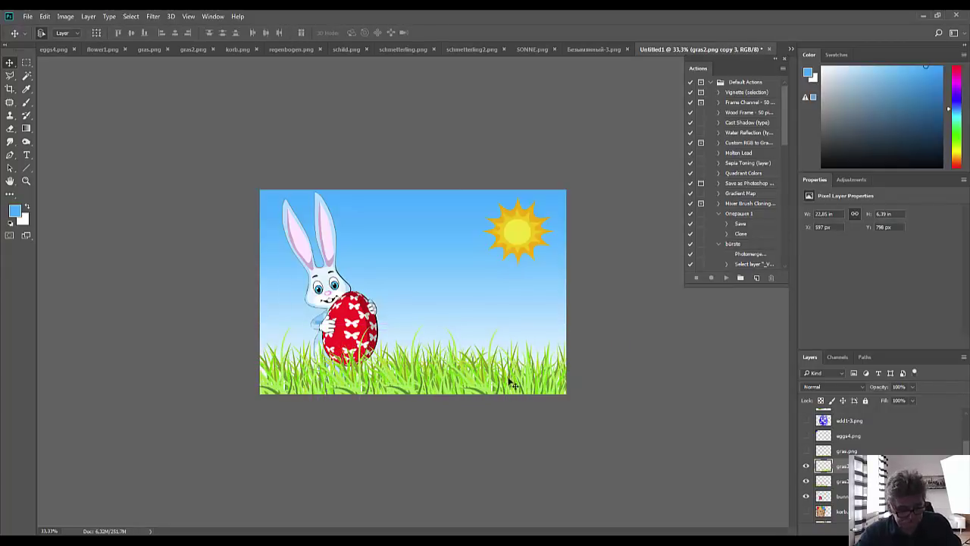
{"action": "key", "text": "ctrl+t"}
{"action": "right_click", "coordinate": [513, 379]}
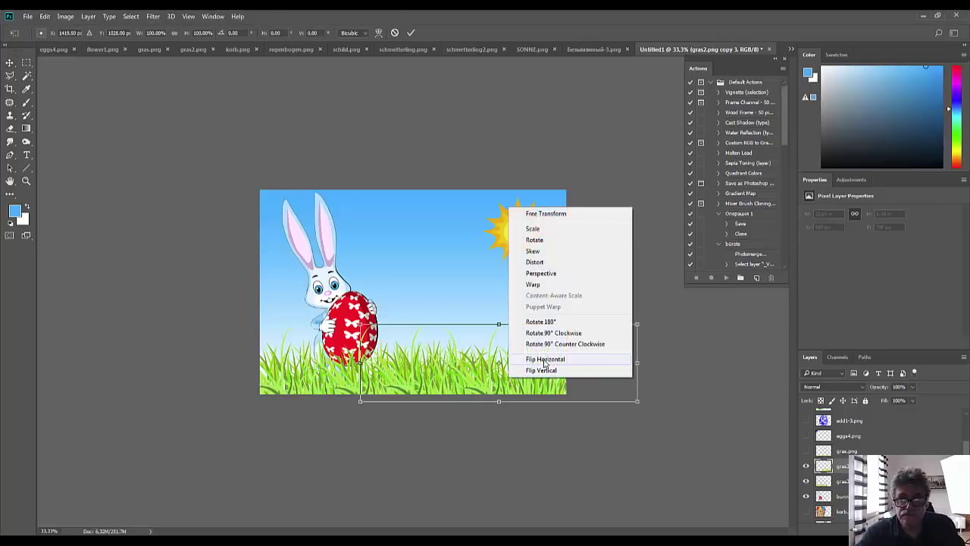
{"action": "left_click", "coordinate": [544, 360]}
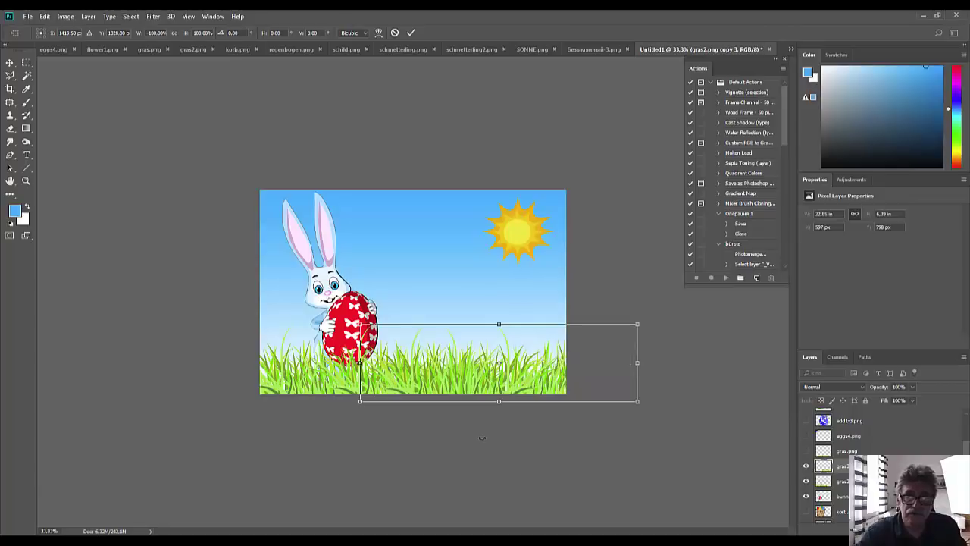
{"action": "key", "text": "Return"}
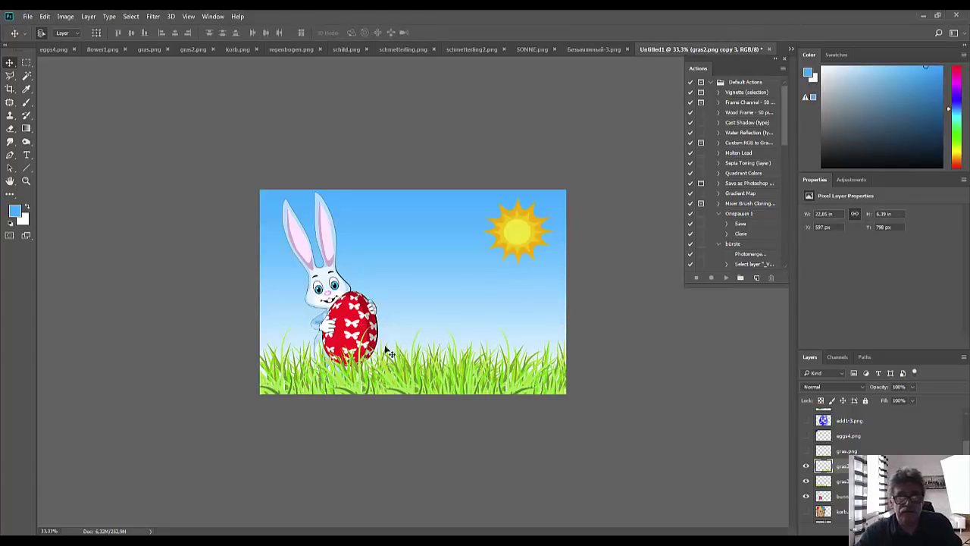
Move the bunny slightly up and to the left
{"action": "left_click", "coordinate": [363, 333]}
{"action": "left_click_drag", "start_coordinate": [362, 332], "coordinate": [346, 324]}
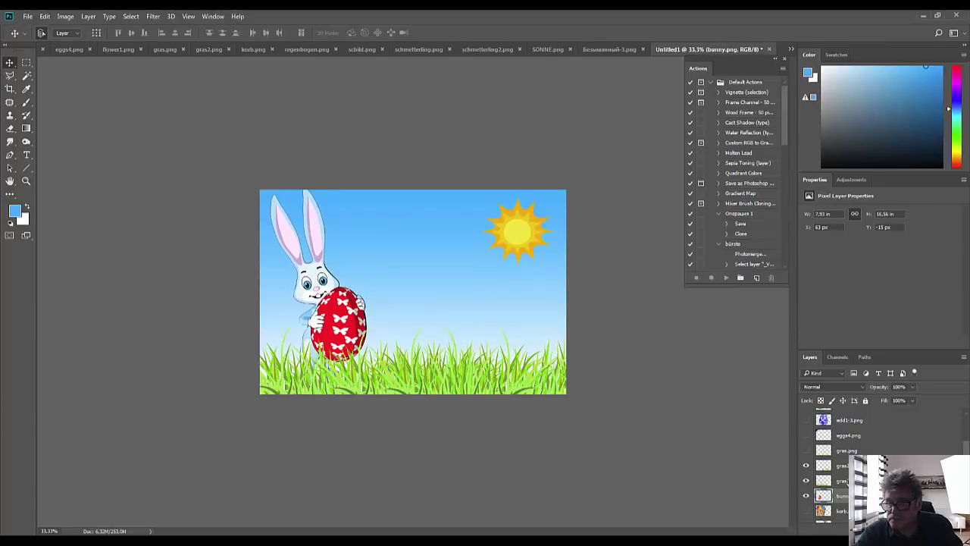
Show the korb.png egg basket, scale it proportionally to about 30% and place it in the grass just right of the bunny
{"action": "left_click", "coordinate": [807, 511]}
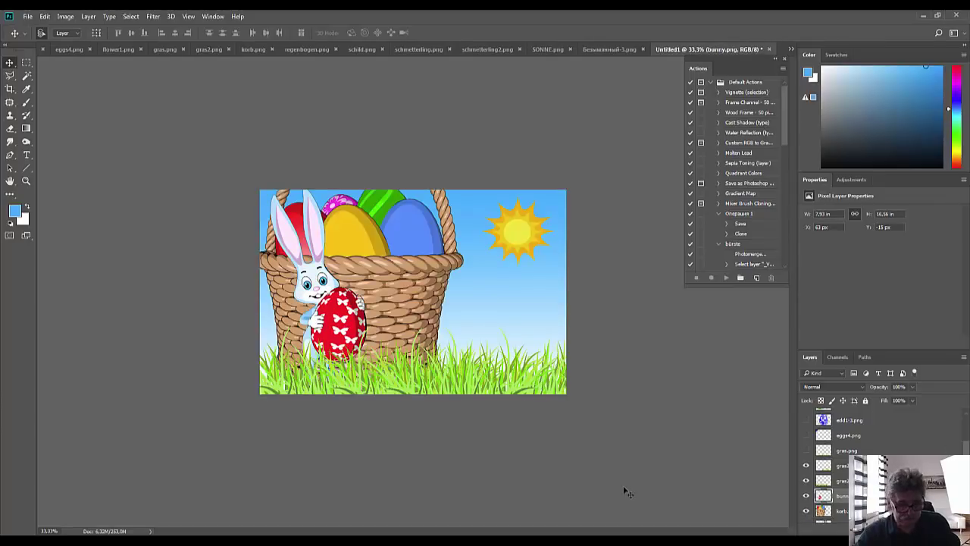
{"action": "key", "text": "ctrl+t"}
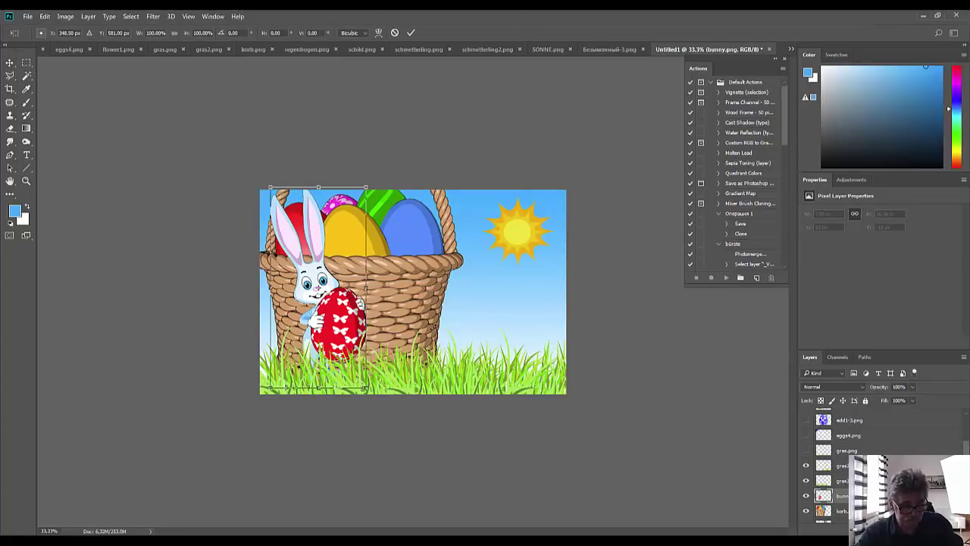
{"action": "key", "text": "Escape"}
{"action": "left_click", "coordinate": [841, 511]}
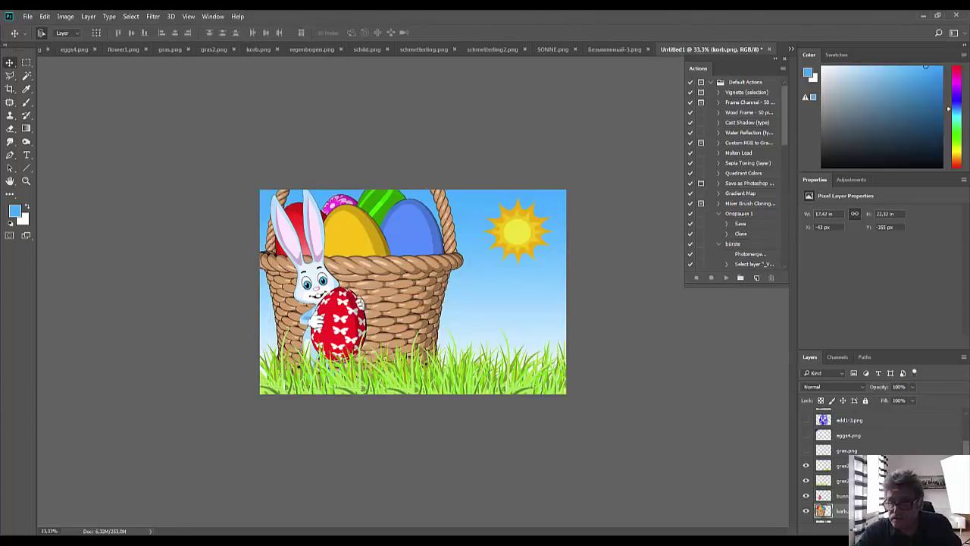
{"action": "key", "text": "ctrl+t"}
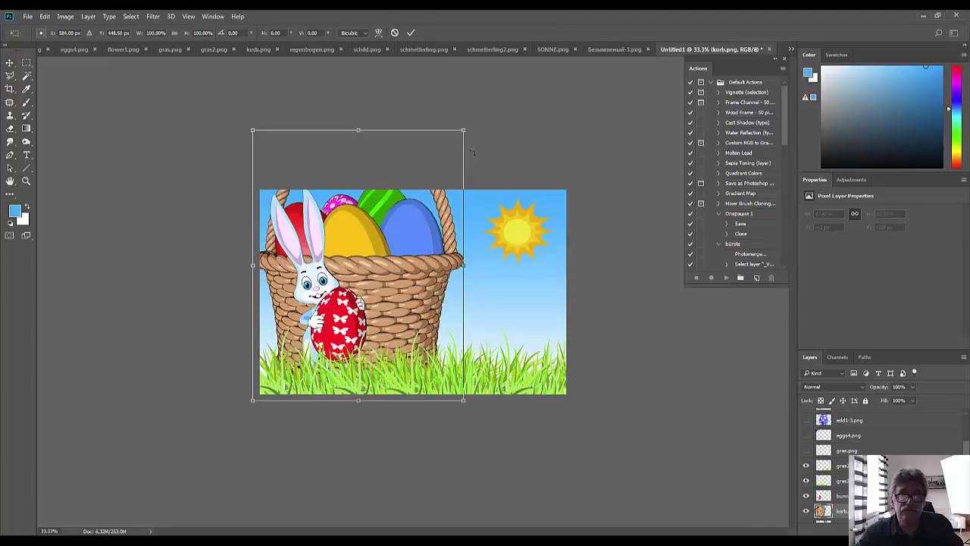
{"action": "left_click_drag", "start_coordinate": [464, 129], "coordinate": [381, 235]}
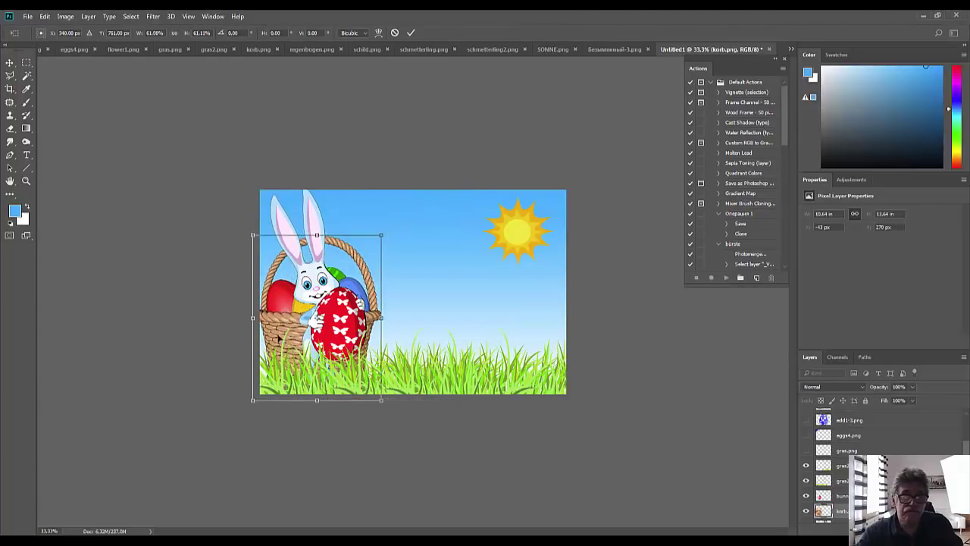
{"action": "left_click_drag", "start_coordinate": [345, 300], "coordinate": [469, 307]}
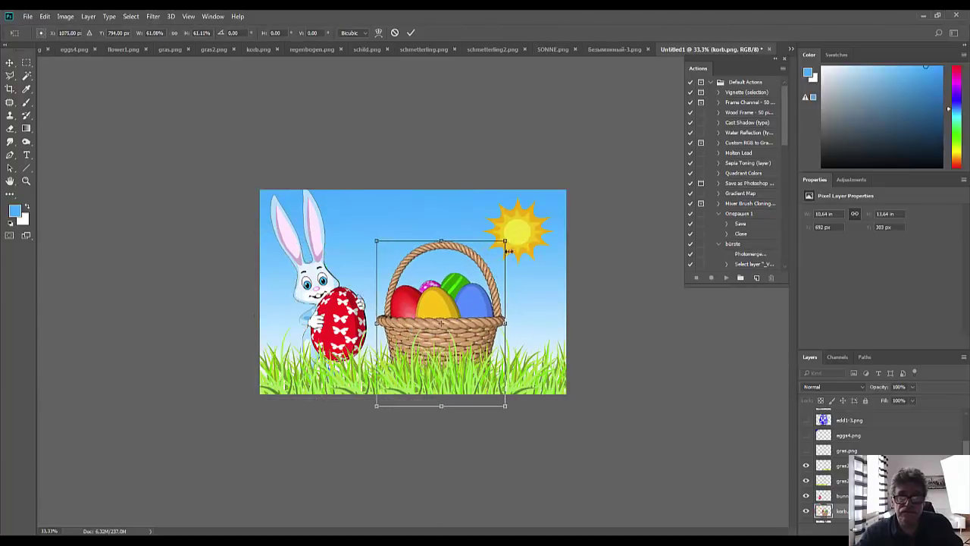
{"action": "left_click_drag", "start_coordinate": [506, 249], "coordinate": [438, 326]}
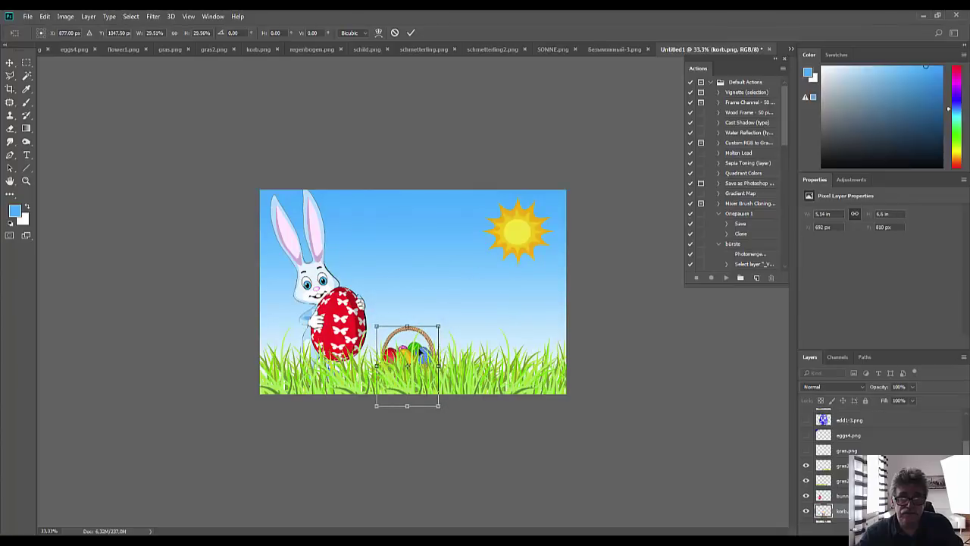
{"action": "left_click_drag", "start_coordinate": [409, 359], "coordinate": [410, 335]}
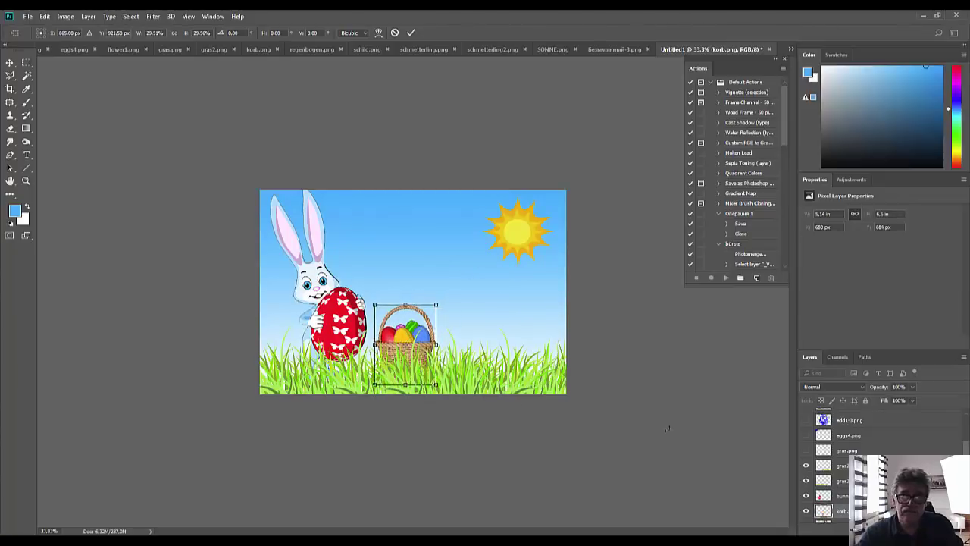
{"action": "key", "text": "Return"}
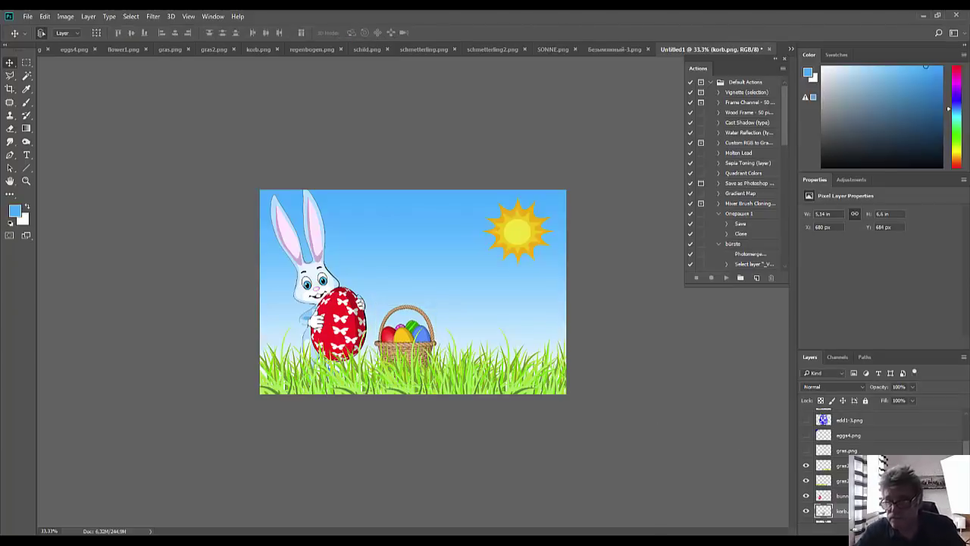
Show the flower1.png flower and shrink it to about 2.19 × 4.76 in, standing in the grass at the canvas's left side
{"action": "scroll", "coordinate": [879, 466], "scroll_direction": "down", "scroll_amount": 4}
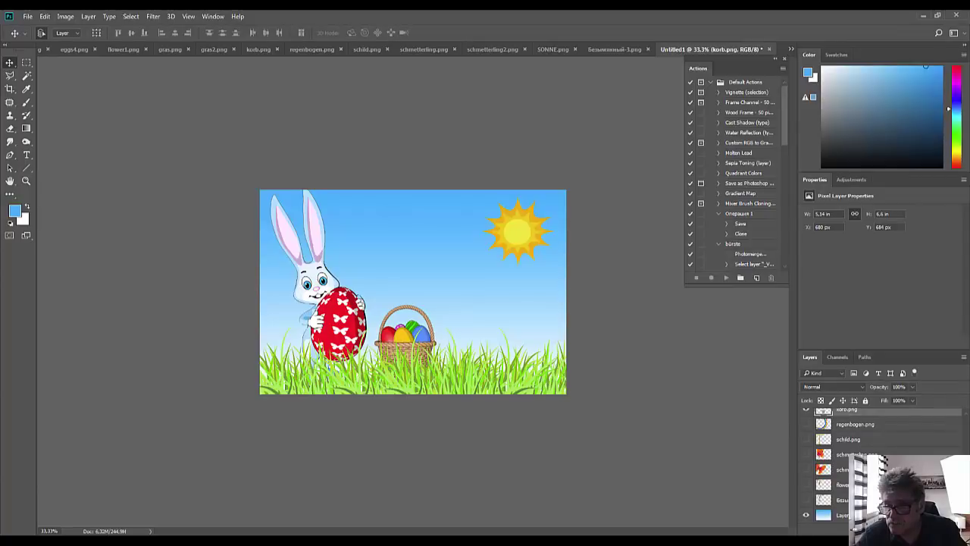
{"action": "left_click", "coordinate": [806, 485]}
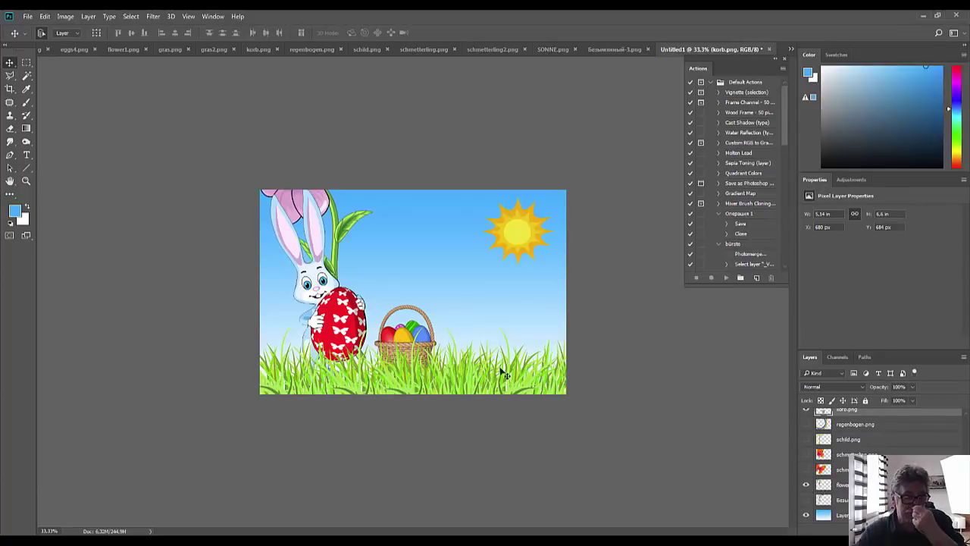
{"action": "key", "text": "ctrl+t"}
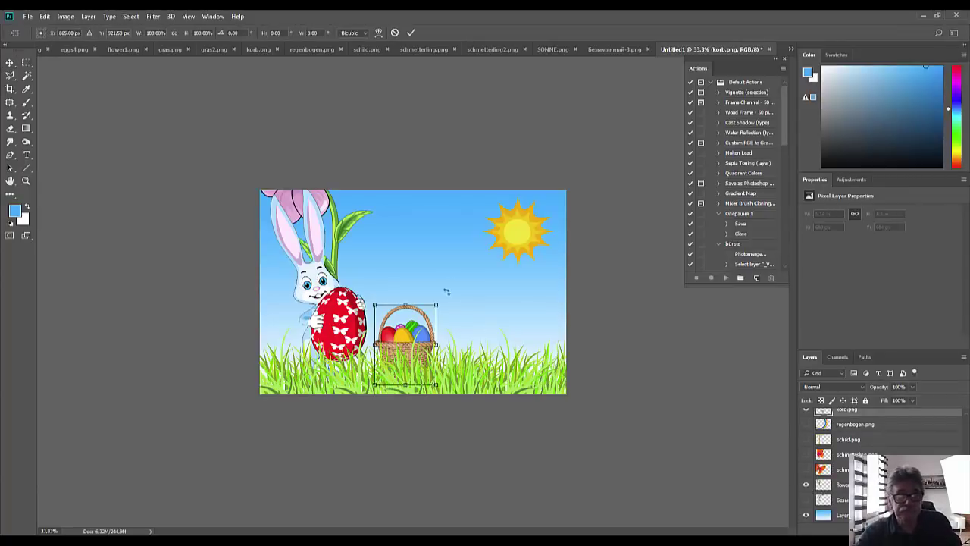
{"action": "key", "text": "Return"}
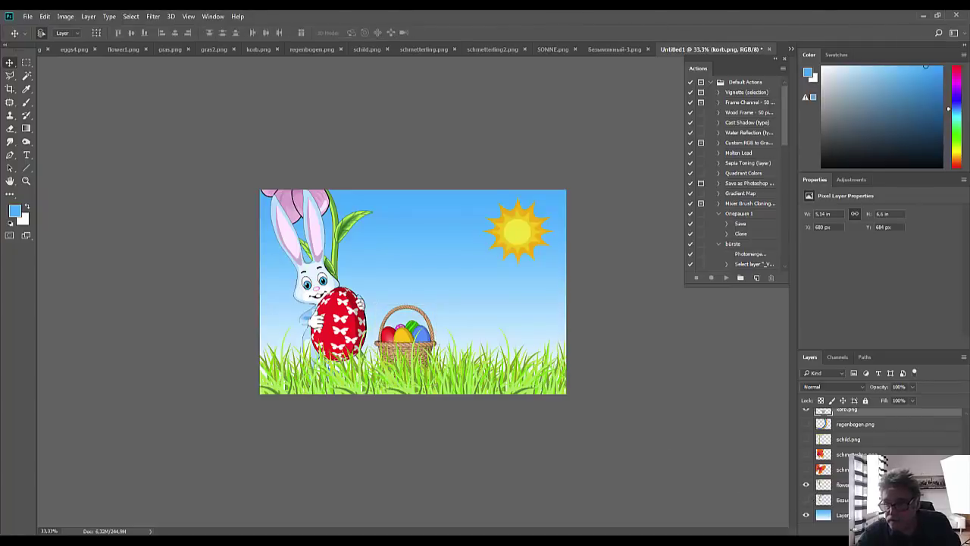
{"action": "left_click", "coordinate": [825, 485]}
{"action": "key", "text": "ctrl+t"}
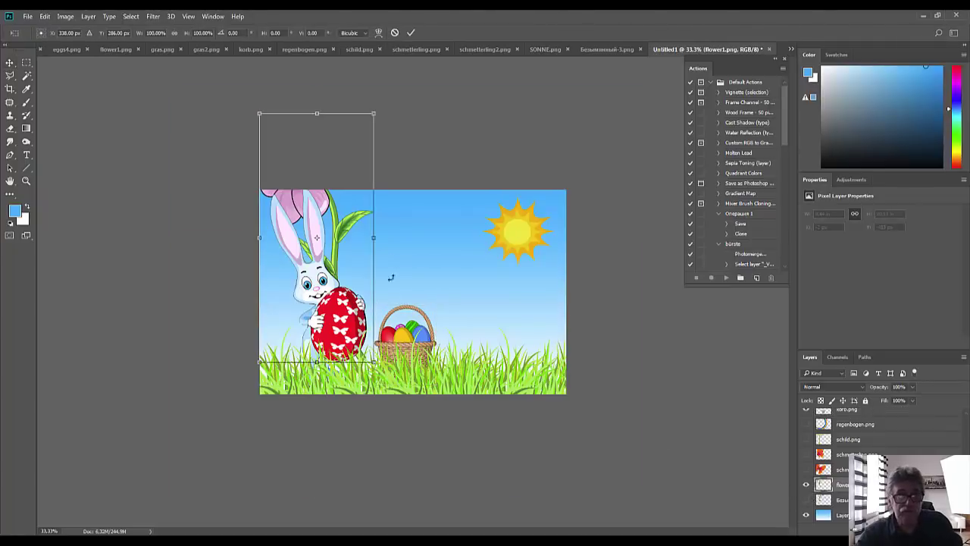
{"action": "left_click_drag", "start_coordinate": [373, 115], "coordinate": [286, 338]}
{"action": "key", "text": "Return"}
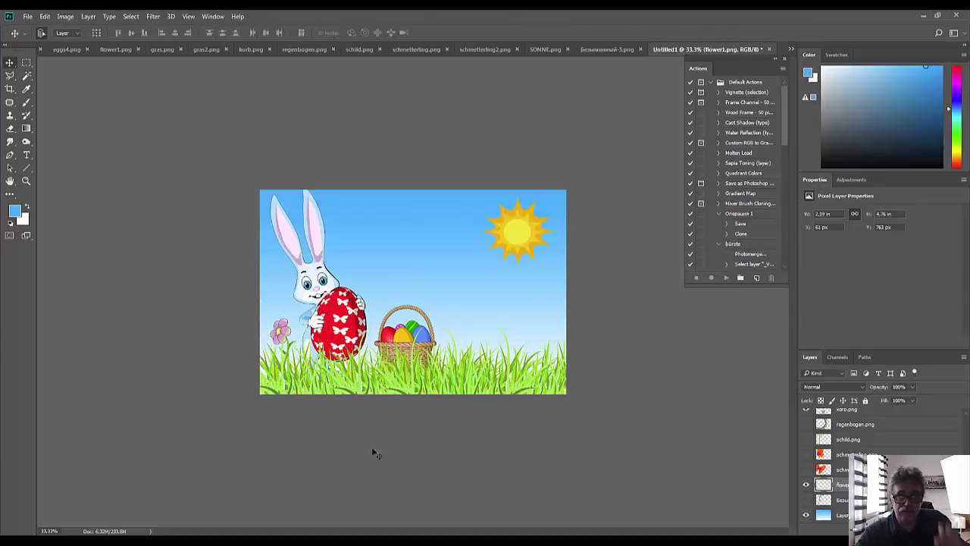
Duplicate the flower to the right side of the grass, flip the copy horizontally and lower it slightly
{"action": "left_click_drag", "start_coordinate": [435, 345], "coordinate": [528, 331]}
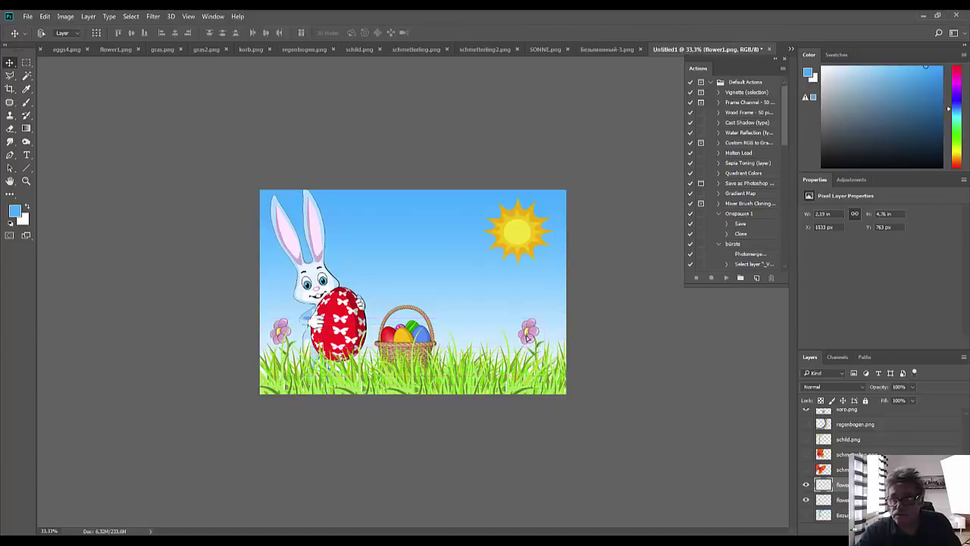
{"action": "key", "text": "ctrl+j"}
{"action": "key", "text": "ctrl+t"}
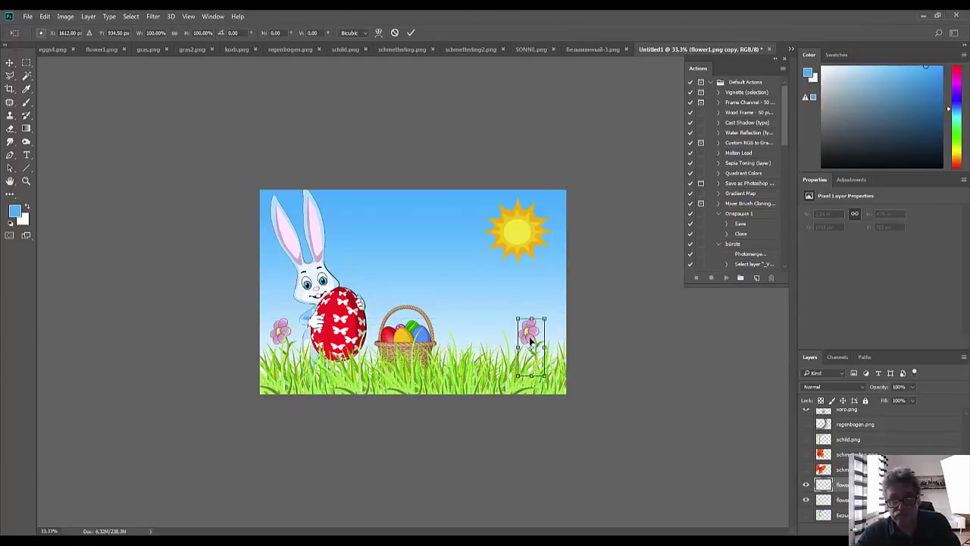
{"action": "right_click", "coordinate": [531, 339]}
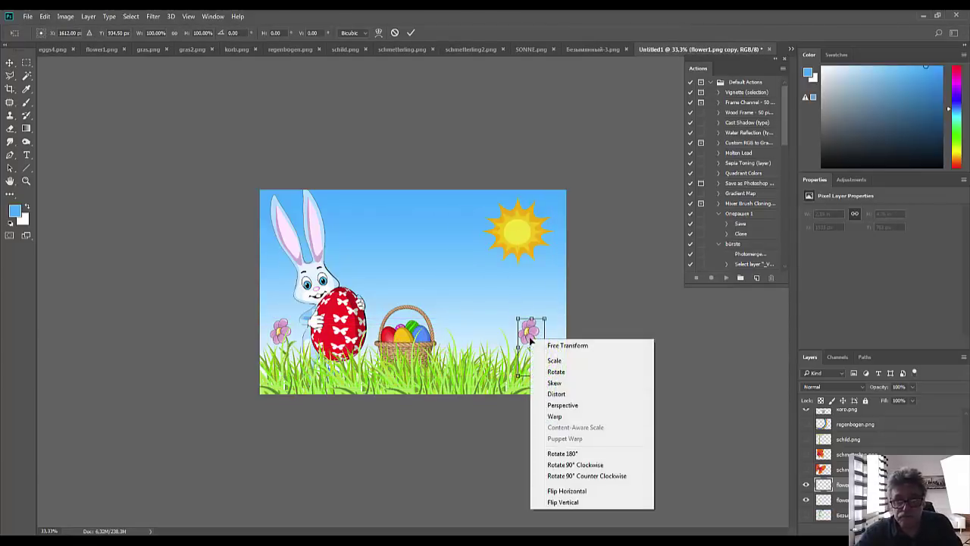
{"action": "left_click", "coordinate": [580, 492]}
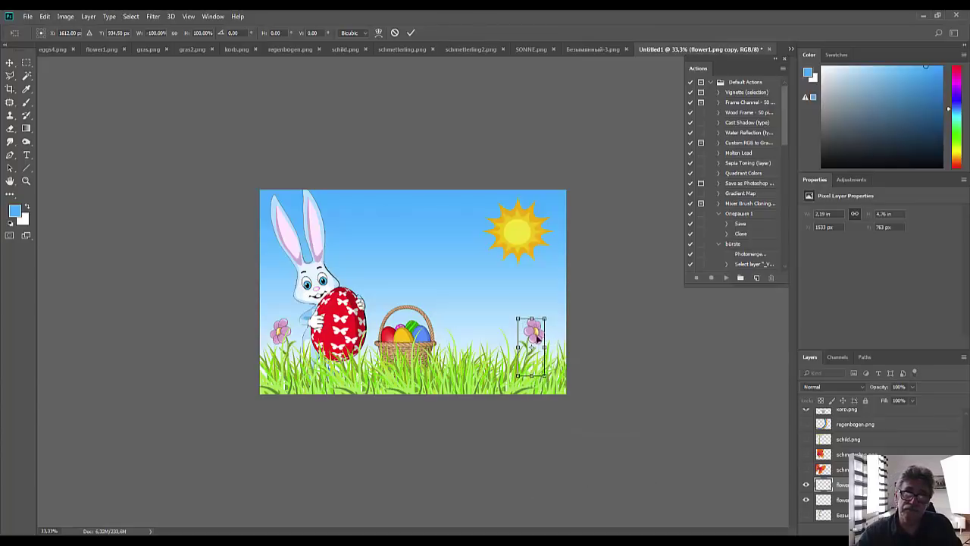
{"action": "left_click_drag", "start_coordinate": [536, 339], "coordinate": [540, 346]}
{"action": "key", "text": "Return"}
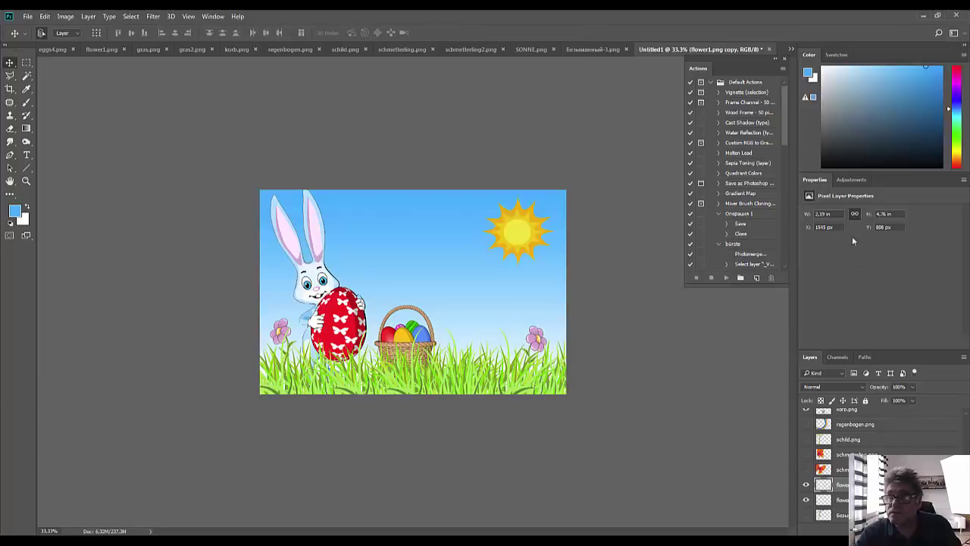
Brighten the right flower with a clipped Levels adjustment, white input level 214, and merge it into the flower's layer
{"action": "left_click", "coordinate": [841, 178]}
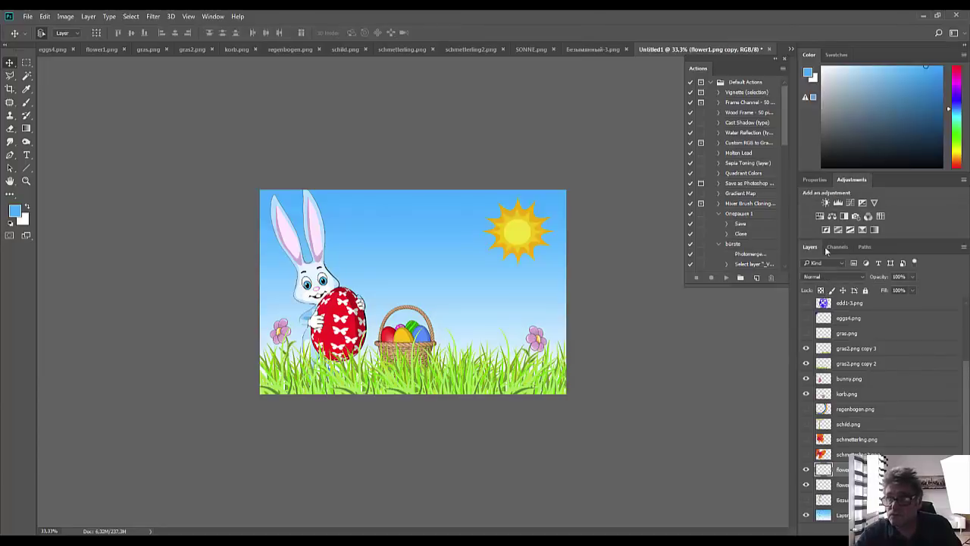
{"action": "left_click", "coordinate": [839, 203]}
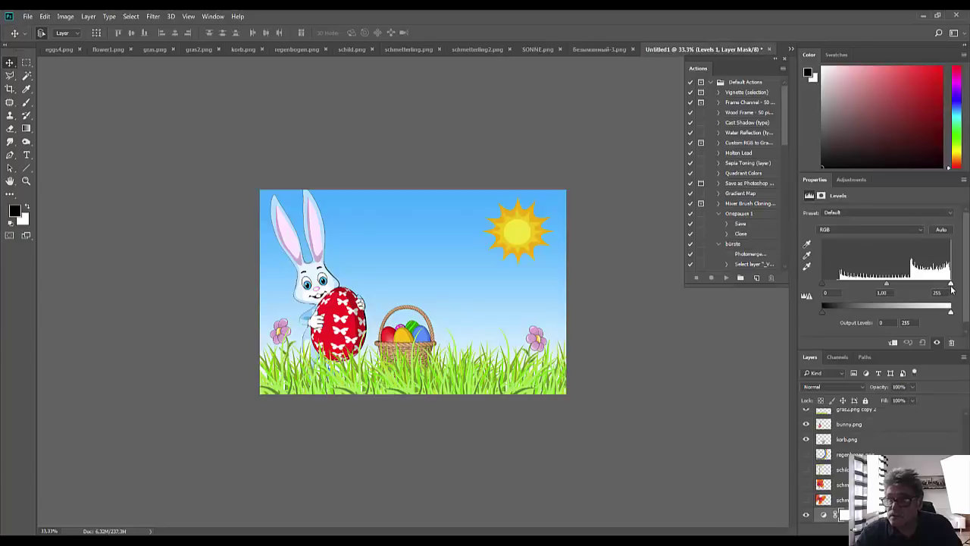
{"action": "left_click_drag", "start_coordinate": [951, 284], "coordinate": [931, 287]}
{"action": "left_click", "coordinate": [893, 342]}
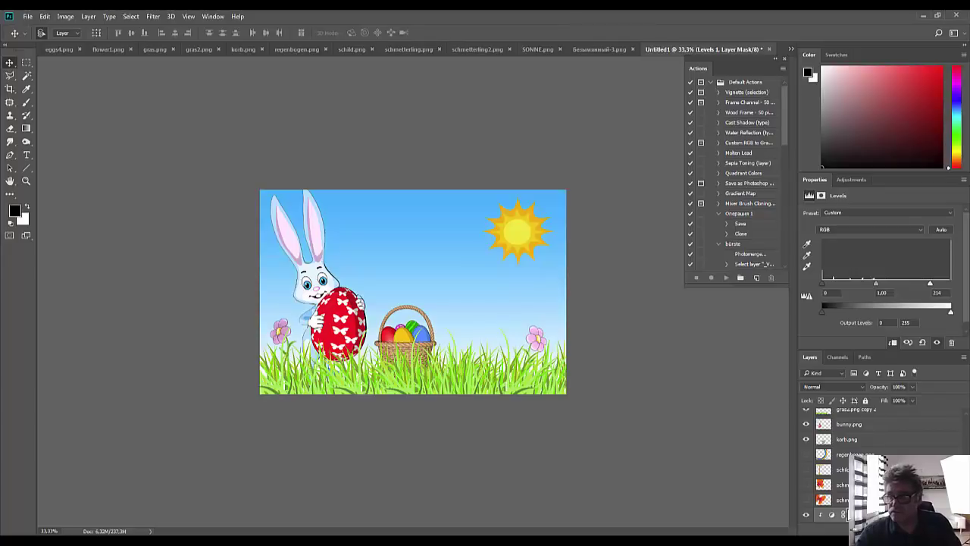
{"action": "scroll", "coordinate": [880, 462], "scroll_direction": "down", "scroll_amount": 3}
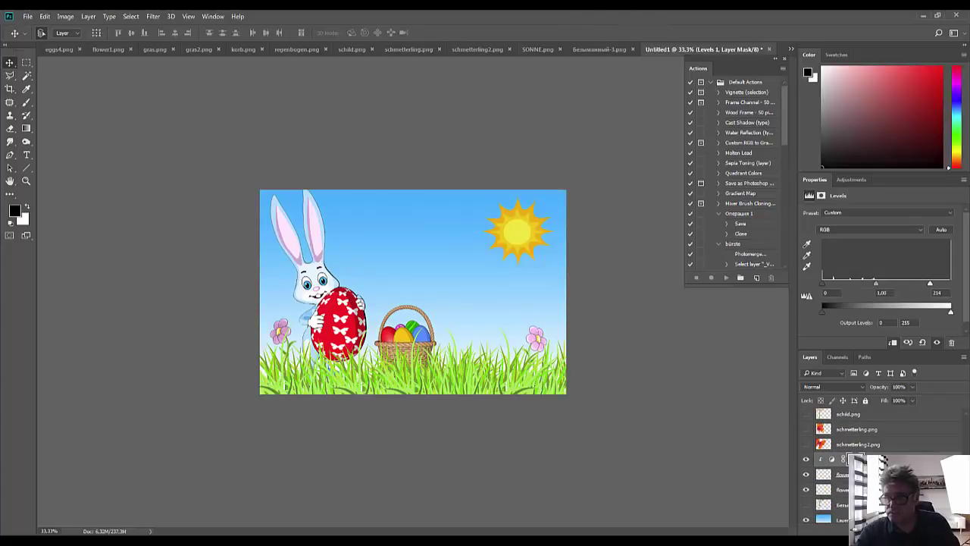
{"action": "key", "text": "Delete"}
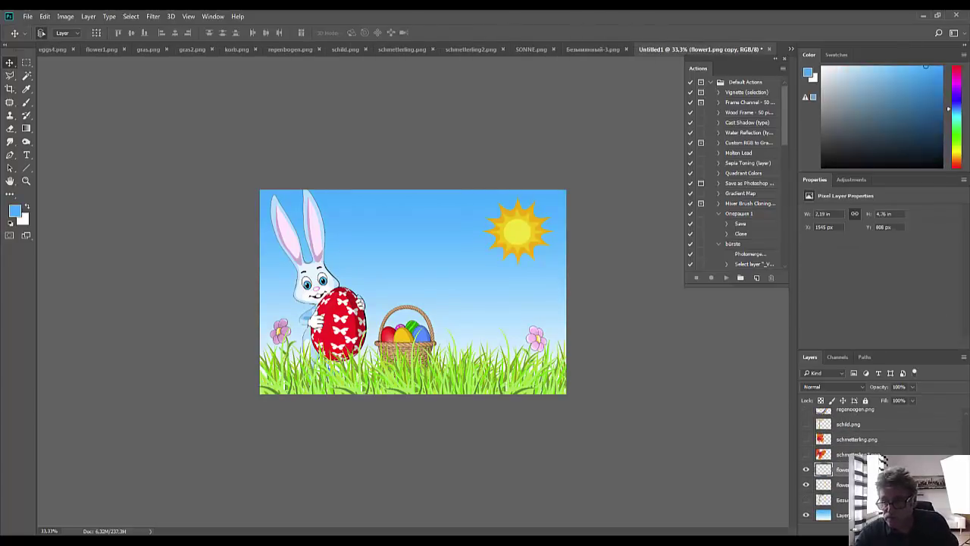
Brighten the left flower with a clipped Levels adjustment, white input level 215, and merge it with the flower's layer
{"action": "left_click", "coordinate": [842, 484]}
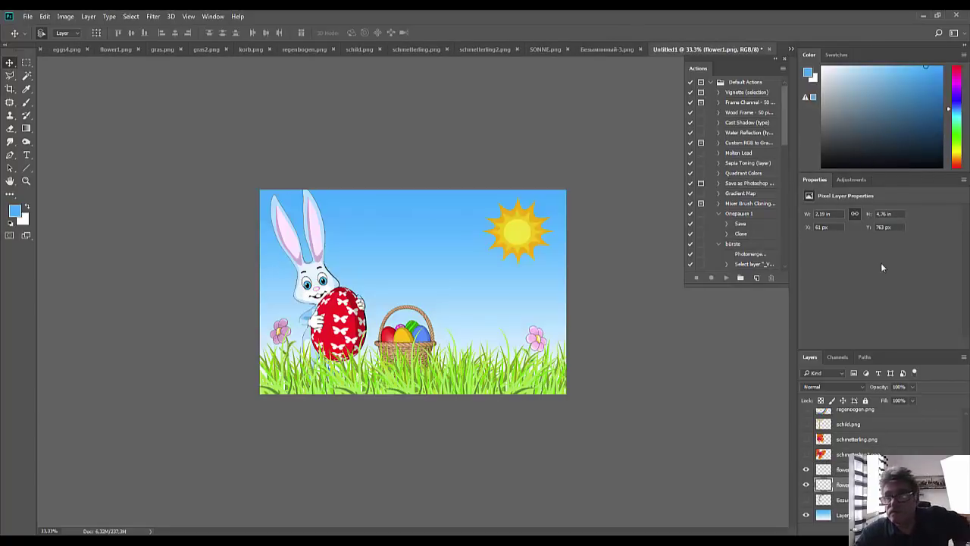
{"action": "left_click", "coordinate": [843, 182]}
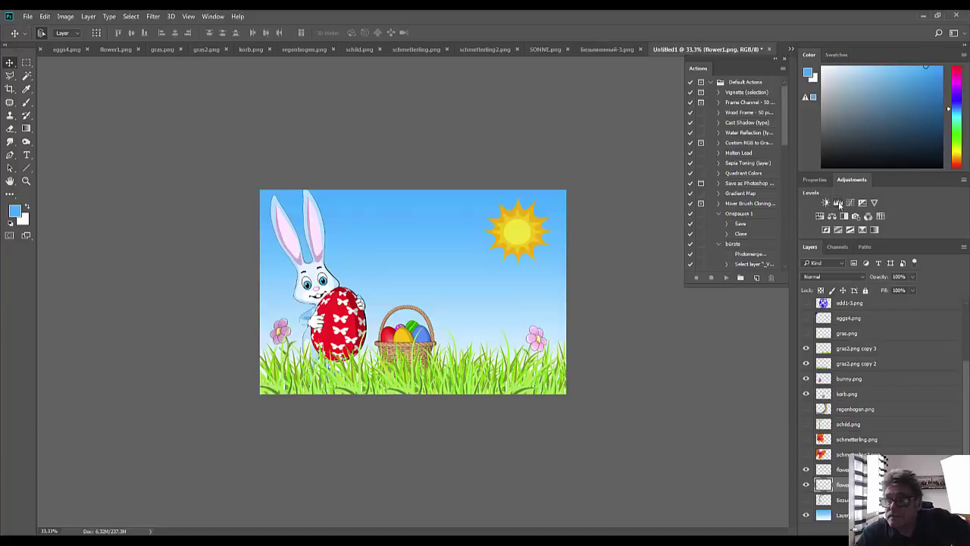
{"action": "left_click", "coordinate": [844, 204]}
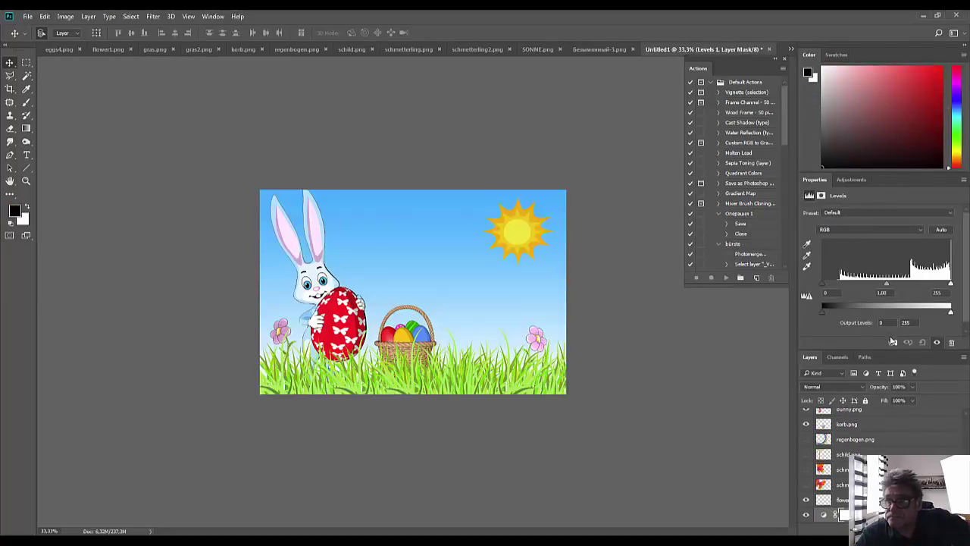
{"action": "left_click", "coordinate": [893, 342]}
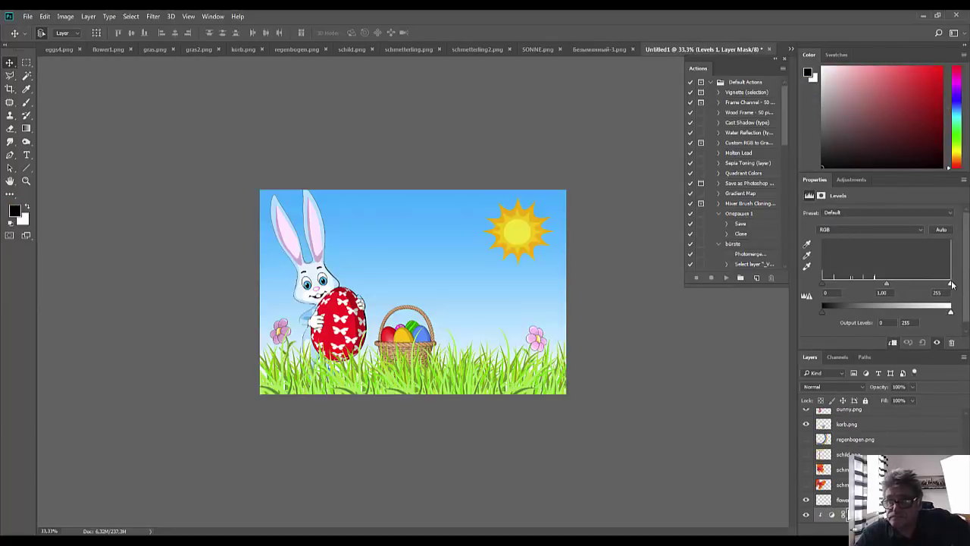
{"action": "left_click_drag", "start_coordinate": [953, 284], "coordinate": [931, 288]}
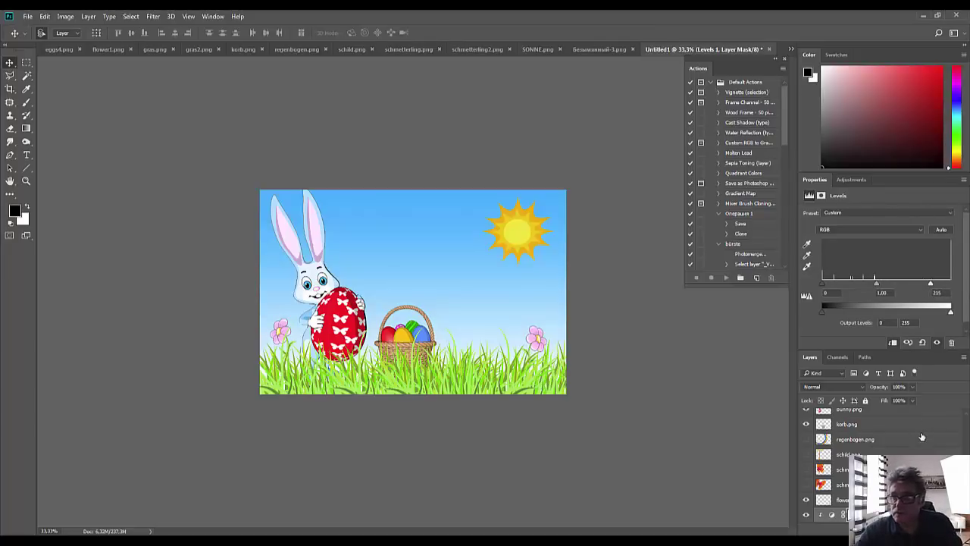
{"action": "left_click", "coordinate": [823, 500]}
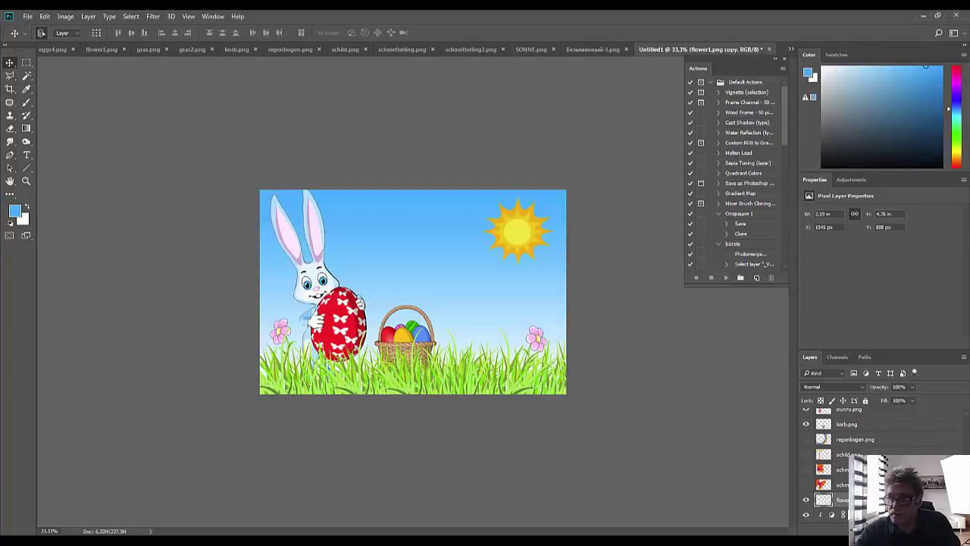
{"action": "scroll", "coordinate": [834, 462], "scroll_direction": "down", "scroll_amount": 1}
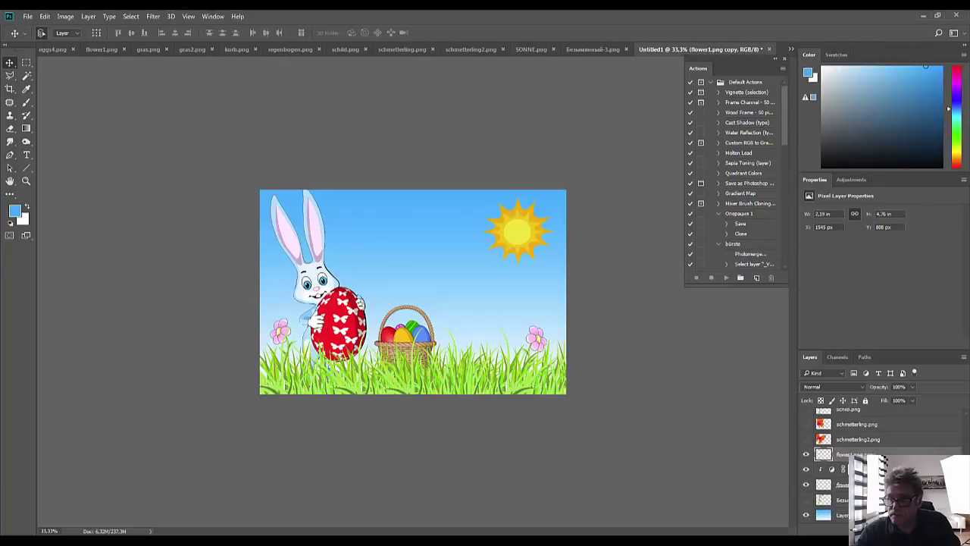
{"action": "left_click", "coordinate": [850, 469]}
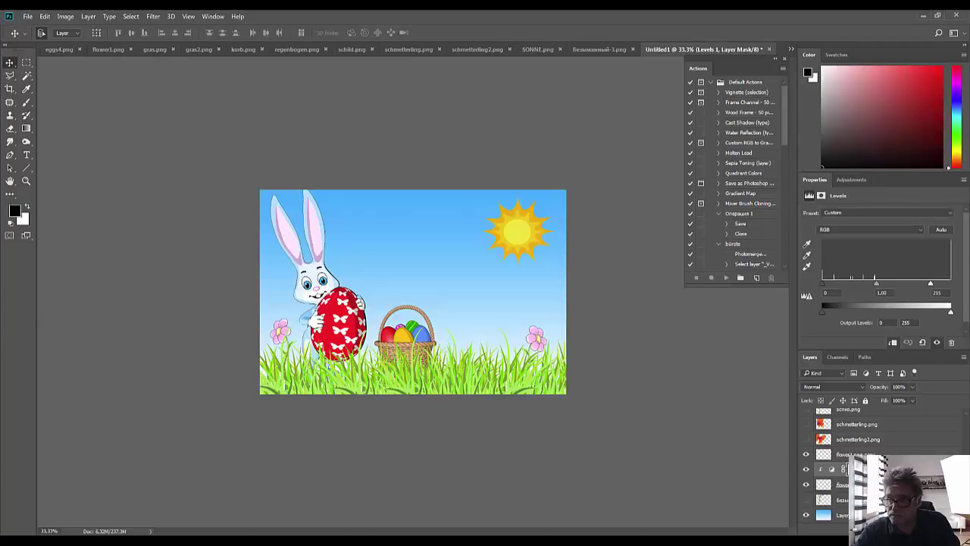
{"action": "key", "text": "ctrl+e"}
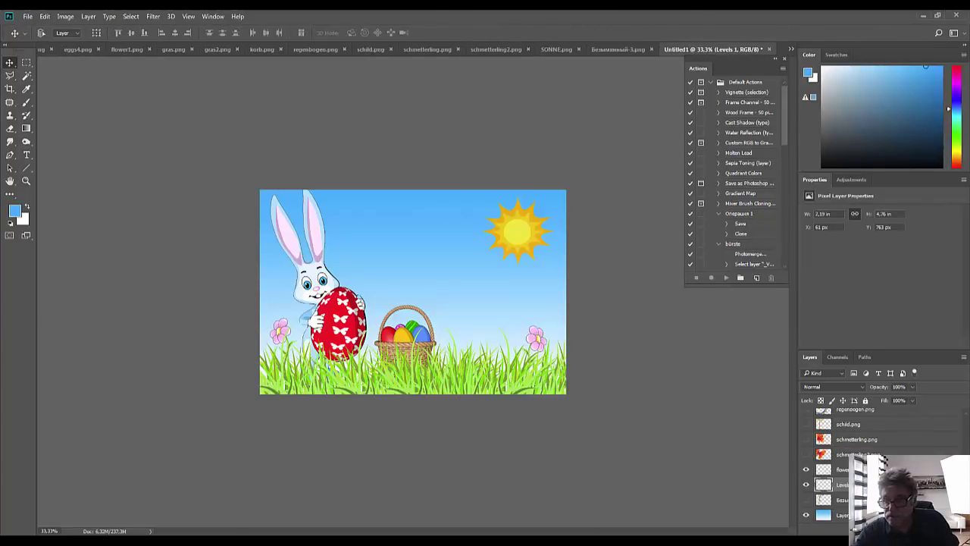
Show the schmetterling.png butterfly and shrink it to about 2.54 × 2.78 in, hovering at the egg basket's handle
{"action": "left_click", "coordinate": [856, 440]}
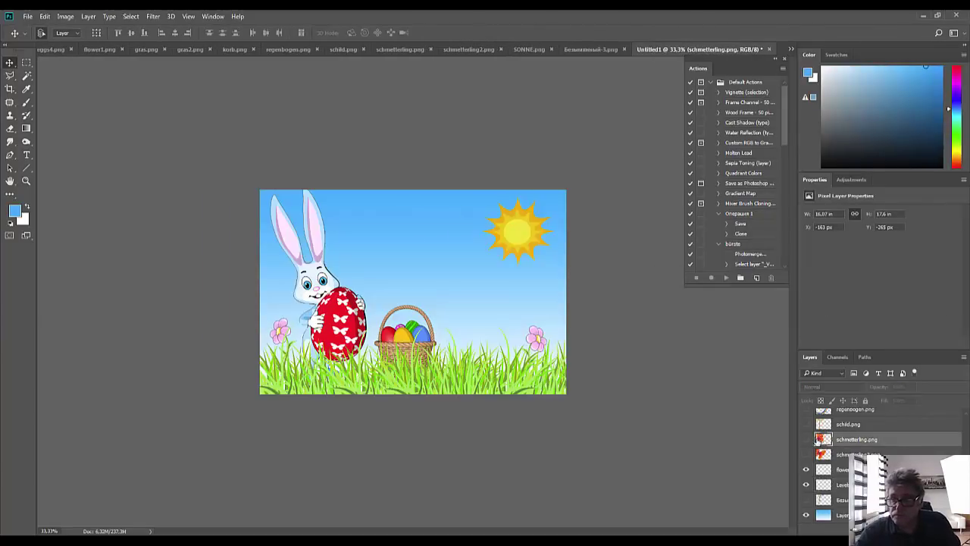
{"action": "left_click", "coordinate": [806, 438]}
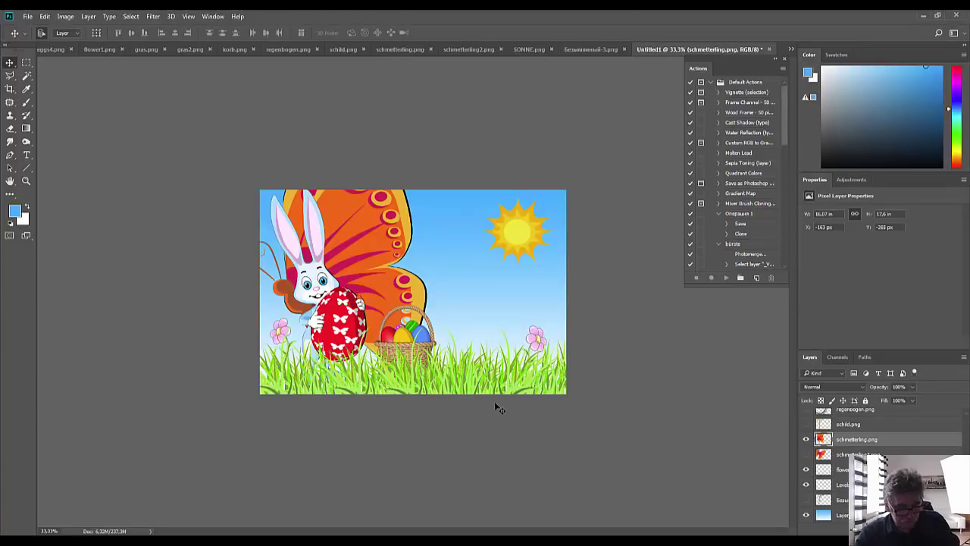
{"action": "key", "text": "ctrl+t"}
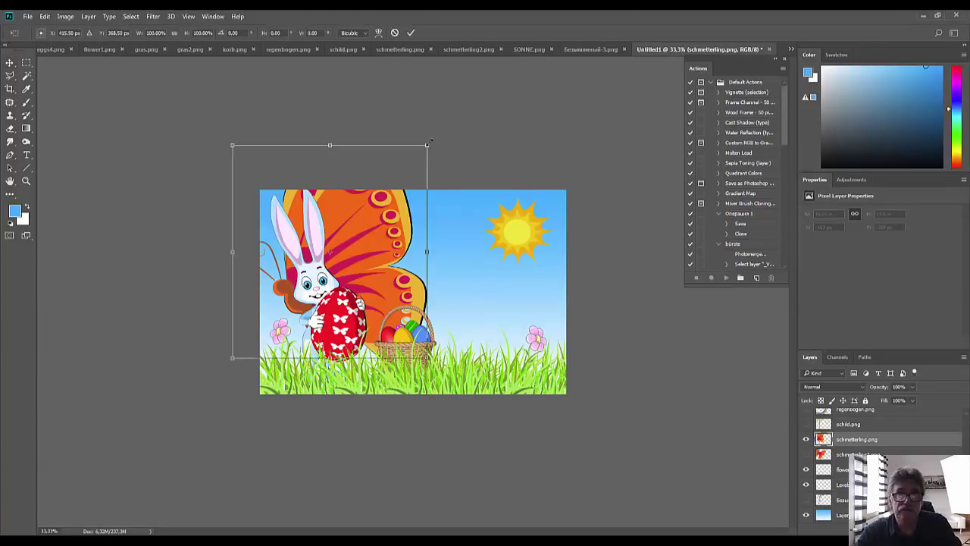
{"action": "left_click_drag", "start_coordinate": [431, 141], "coordinate": [437, 294]}
{"action": "key", "text": "Return"}
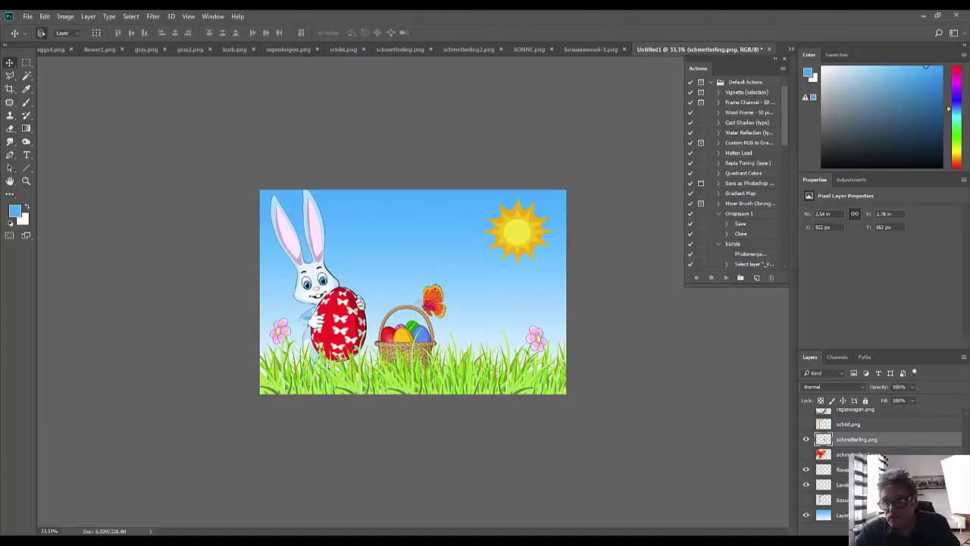
Show the schmetterling2.png butterfly and shrink it to about 3.29 × 3.43 in, placing it beside the flower at the canvas's right side
{"action": "left_click", "coordinate": [806, 454]}
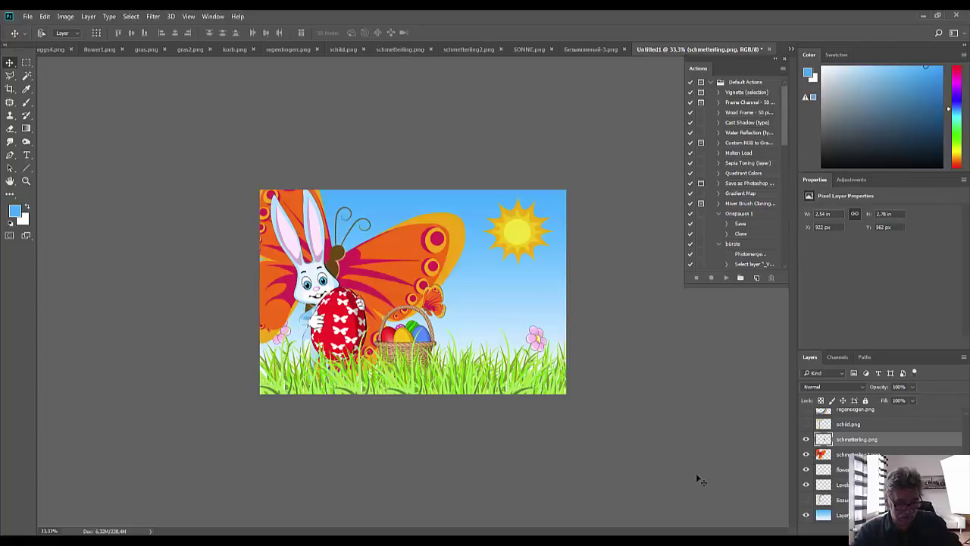
{"action": "key", "text": "ctrl+t"}
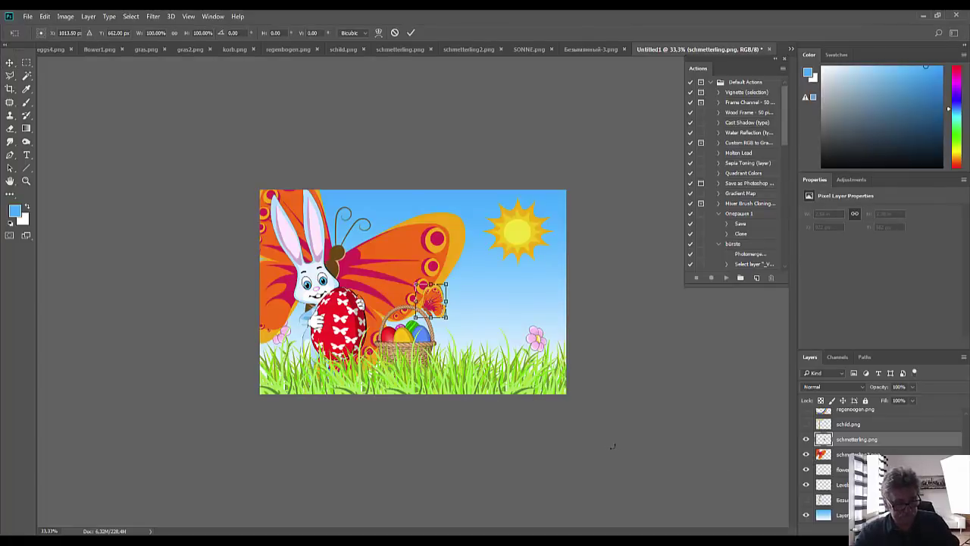
{"action": "key", "text": "Return"}
{"action": "left_click", "coordinate": [422, 262]}
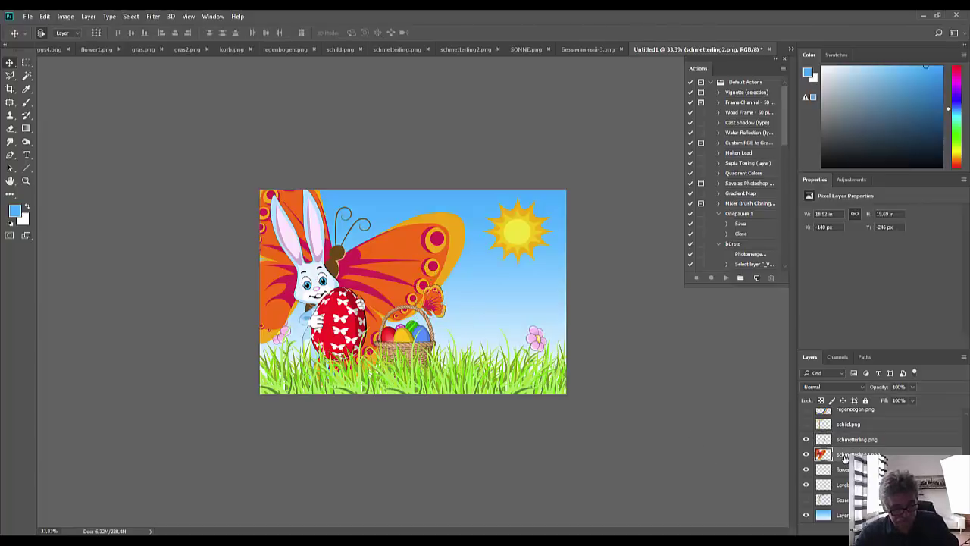
{"action": "key", "text": "ctrl+t"}
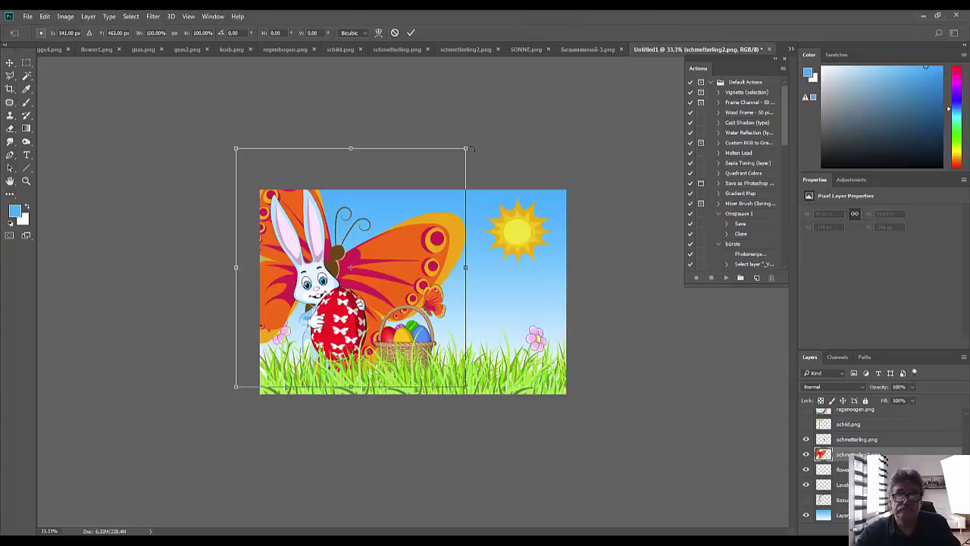
{"action": "left_click_drag", "start_coordinate": [459, 154], "coordinate": [326, 295]}
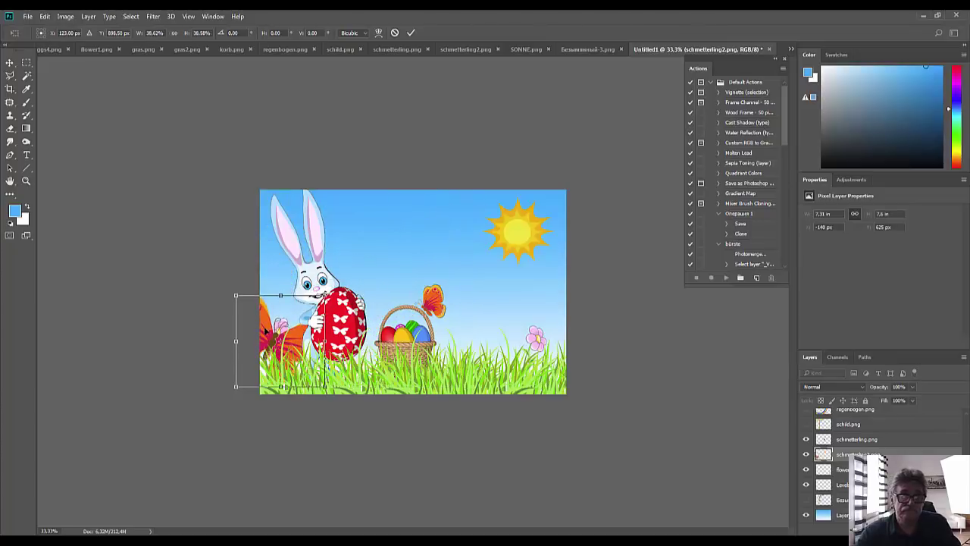
{"action": "left_click_drag", "start_coordinate": [265, 329], "coordinate": [491, 278]}
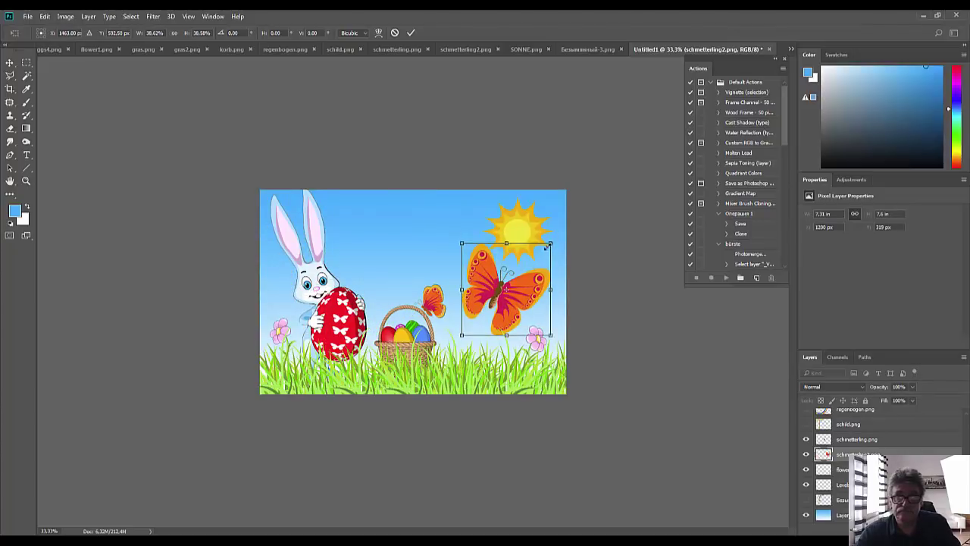
{"action": "left_click_drag", "start_coordinate": [546, 248], "coordinate": [519, 324]}
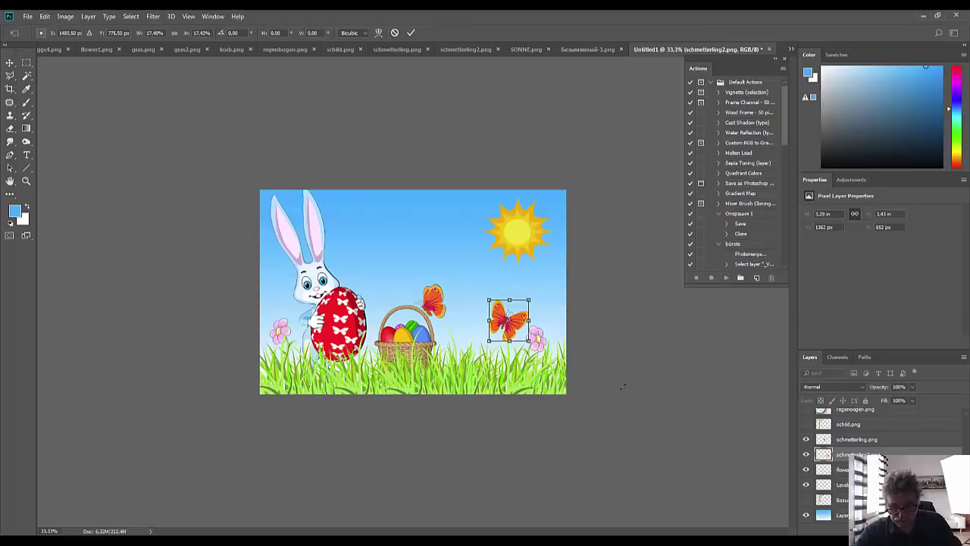
{"action": "key", "text": "Return"}
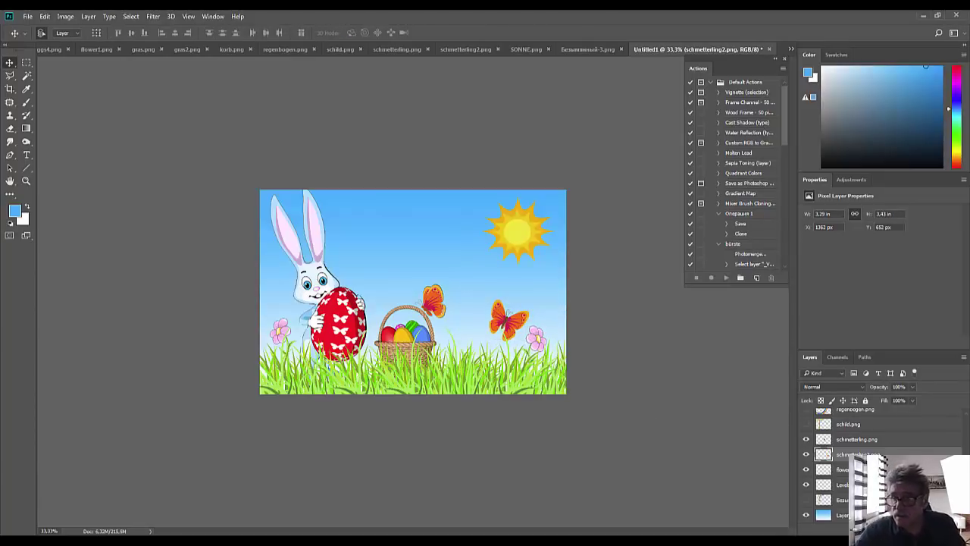
Show the CLOUD.png cloud and shrink it to about 4.38 × 2.25 in, in the sky beside the bunny's ears
{"action": "scroll", "coordinate": [871, 455], "scroll_direction": "up", "scroll_amount": 5}
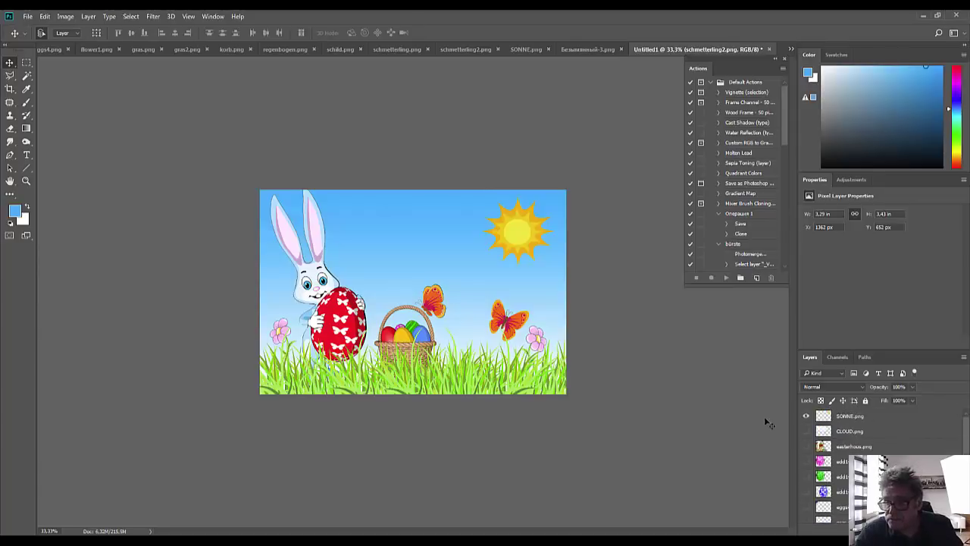
{"action": "left_click", "coordinate": [806, 431]}
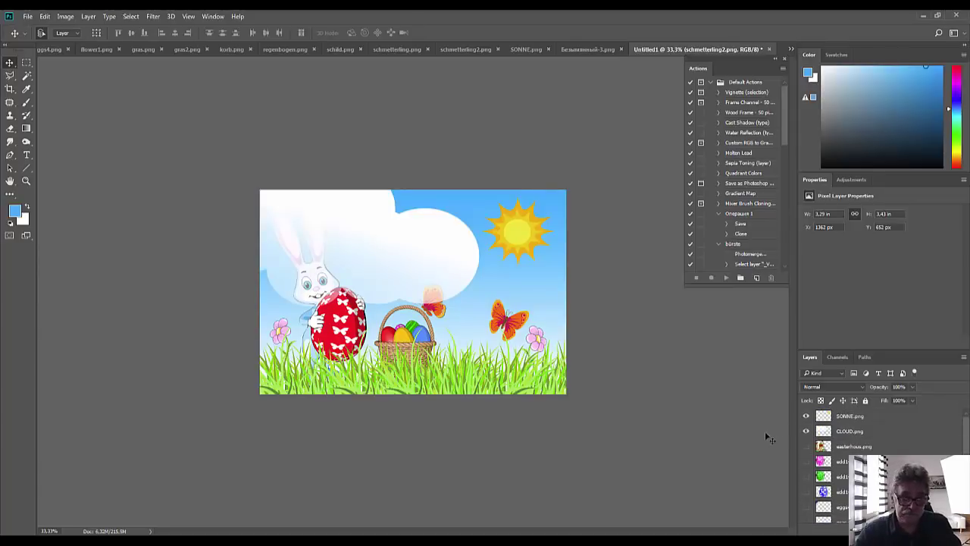
{"action": "key", "text": "ctrl+t"}
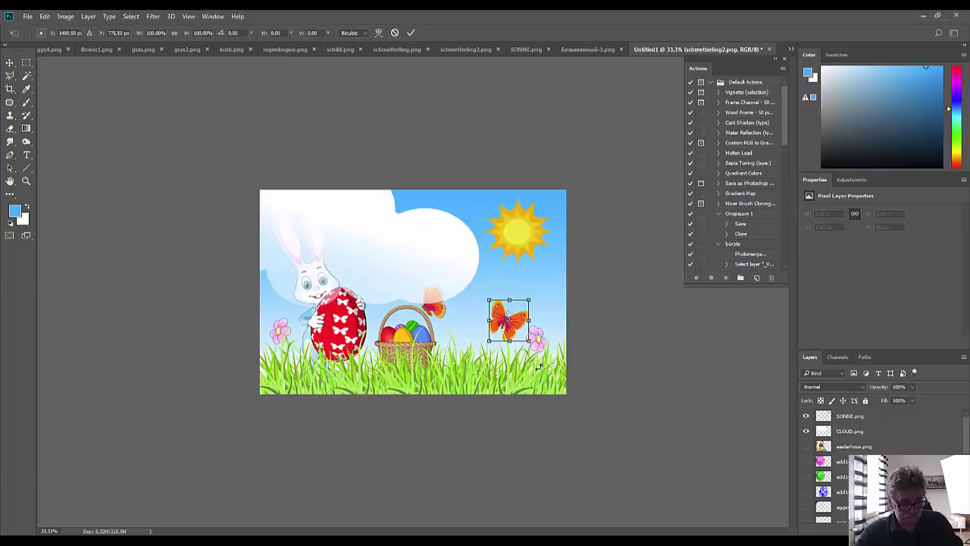
{"action": "key", "text": "Return"}
{"action": "left_click", "coordinate": [852, 430]}
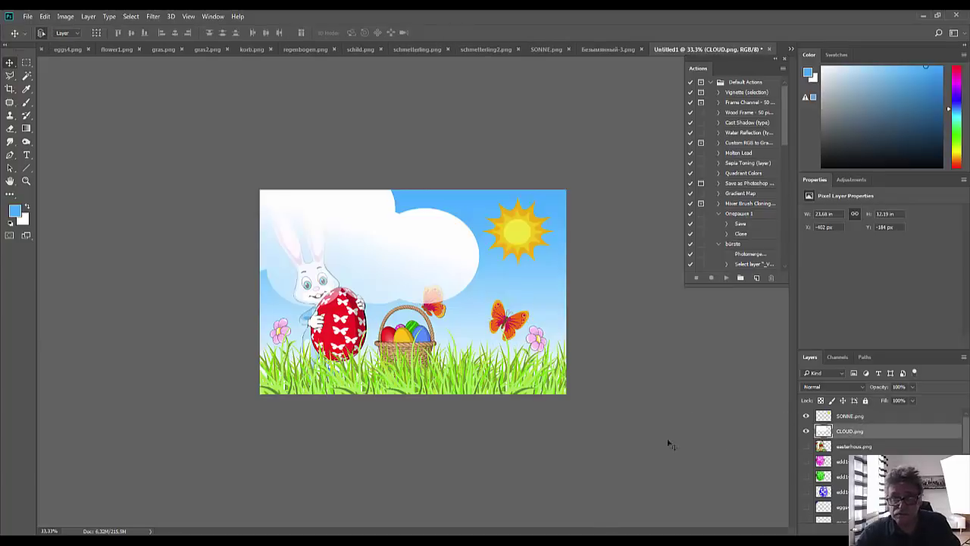
{"action": "key", "text": "ctrl+t"}
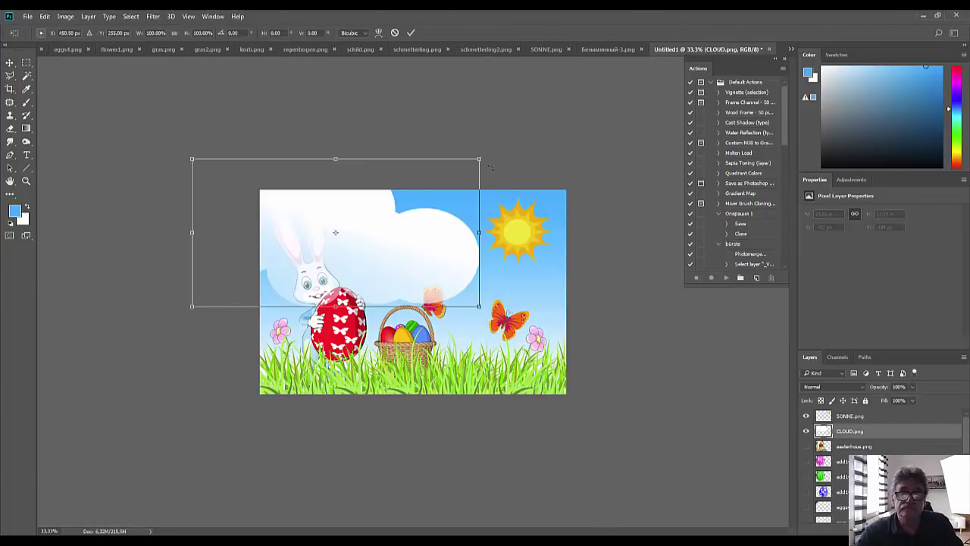
{"action": "left_click_drag", "start_coordinate": [479, 159], "coordinate": [395, 228]}
{"action": "key", "text": "Return"}
Duplicate the cloud, flip the copy horizontally and move it up near the canvas's upper edge
{"action": "right_click", "coordinate": [395, 228]}
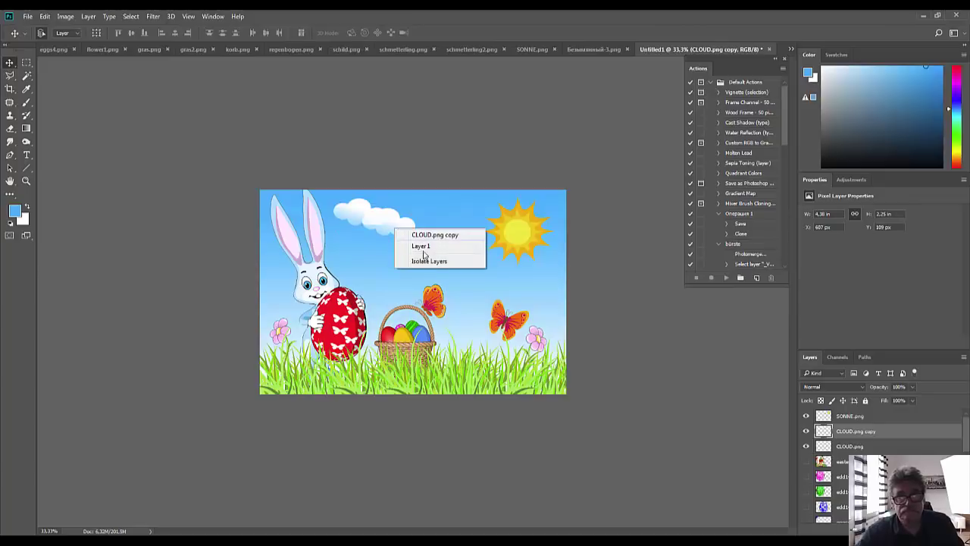
{"action": "left_click", "coordinate": [381, 225]}
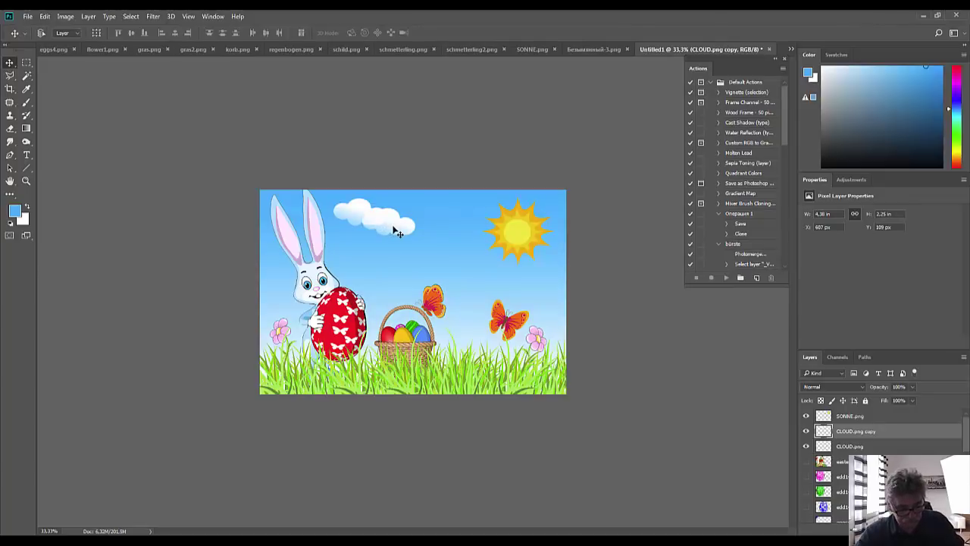
{"action": "key", "text": "ctrl+t"}
{"action": "right_click", "coordinate": [403, 227]}
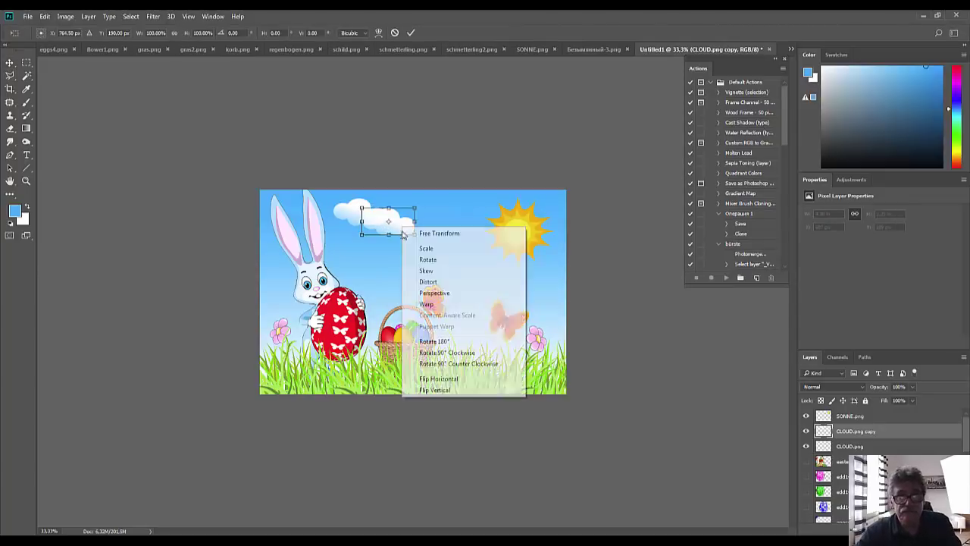
{"action": "left_click", "coordinate": [449, 379]}
{"action": "mouse_move", "coordinate": [400, 221]}
{"action": "left_mouse_down"}
{"action": "mouse_move", "coordinate": [386, 221]}
{"action": "mouse_move", "coordinate": [414, 210]}
{"action": "mouse_move", "coordinate": [394, 206]}
{"action": "left_mouse_up"}
{"action": "key", "text": "Return"}
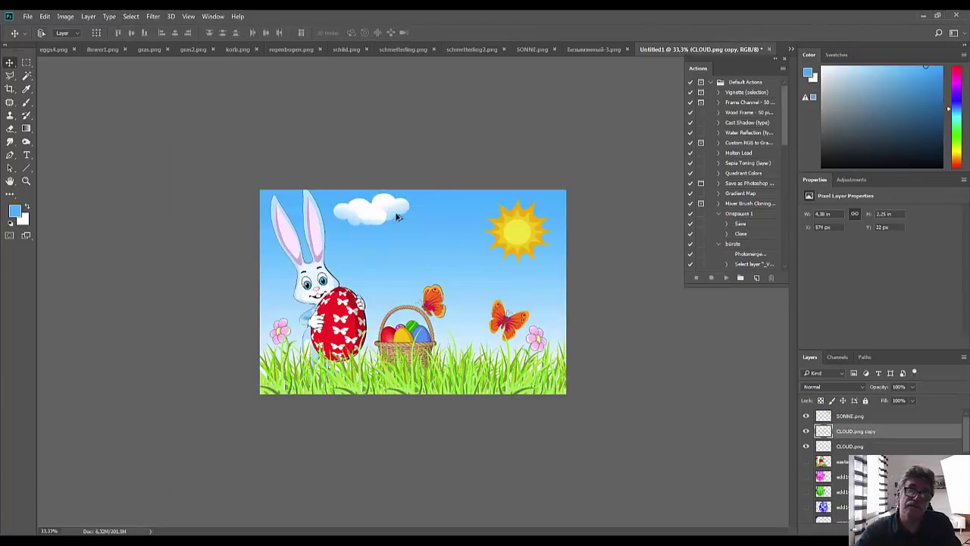
Move the original cloud's layer above the copy and shrink the cloud to about 2.86 × 1.47 in, midway between the bunny and the sun
{"action": "left_click", "coordinate": [356, 225]}
{"action": "left_click_drag", "start_coordinate": [356, 225], "coordinate": [385, 232]}
{"action": "left_click_drag", "start_coordinate": [841, 448], "coordinate": [834, 429]}
{"action": "left_click_drag", "start_coordinate": [402, 240], "coordinate": [460, 217]}
{"action": "key", "text": "ctrl+t"}
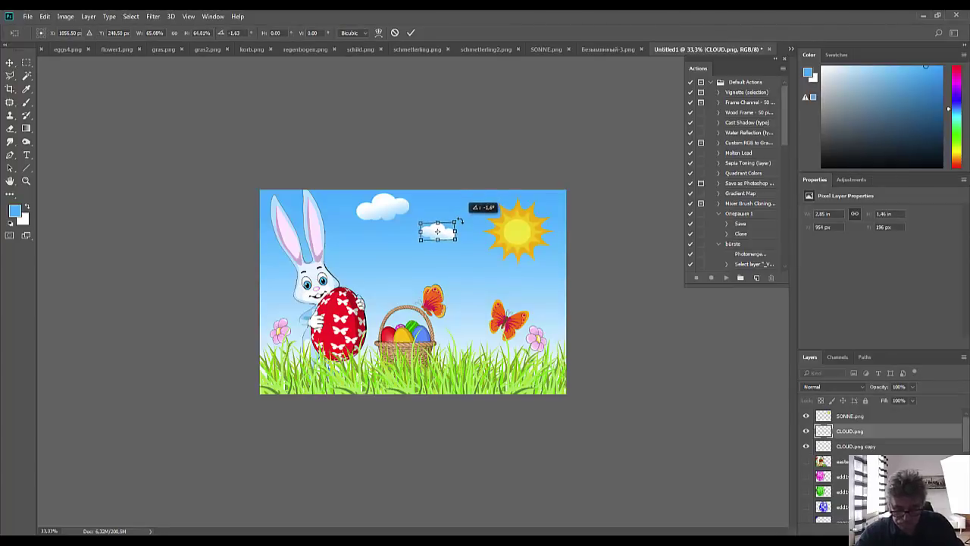
{"action": "key", "text": "Return"}
Move the larger cloud closer to the bunny's ears and rotate it slightly clockwise
{"action": "mouse_move", "coordinate": [396, 210]}
{"action": "left_mouse_down"}
{"action": "mouse_move", "coordinate": [364, 216]}
{"action": "mouse_move", "coordinate": [400, 214]}
{"action": "left_mouse_up"}
{"action": "key", "text": "ctrl+t"}
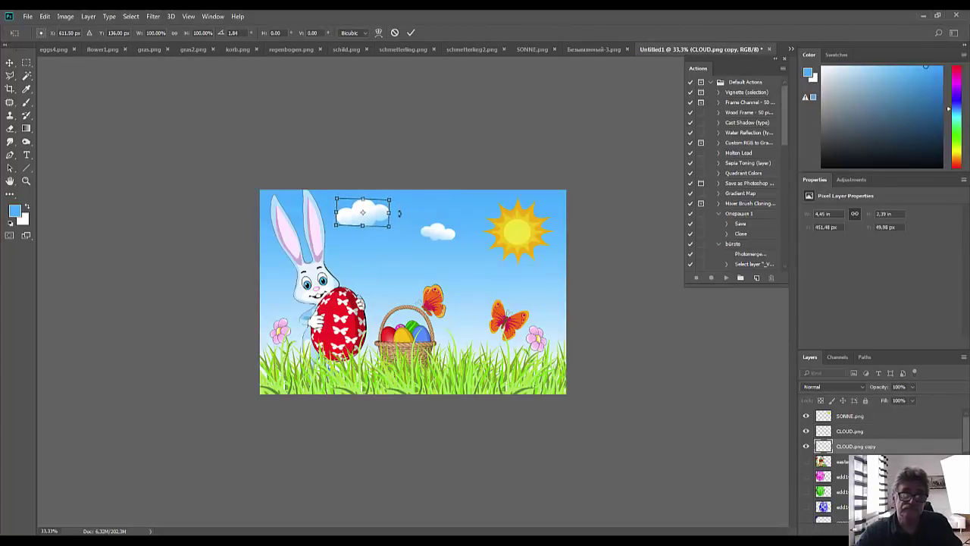
{"action": "key", "text": "Return"}
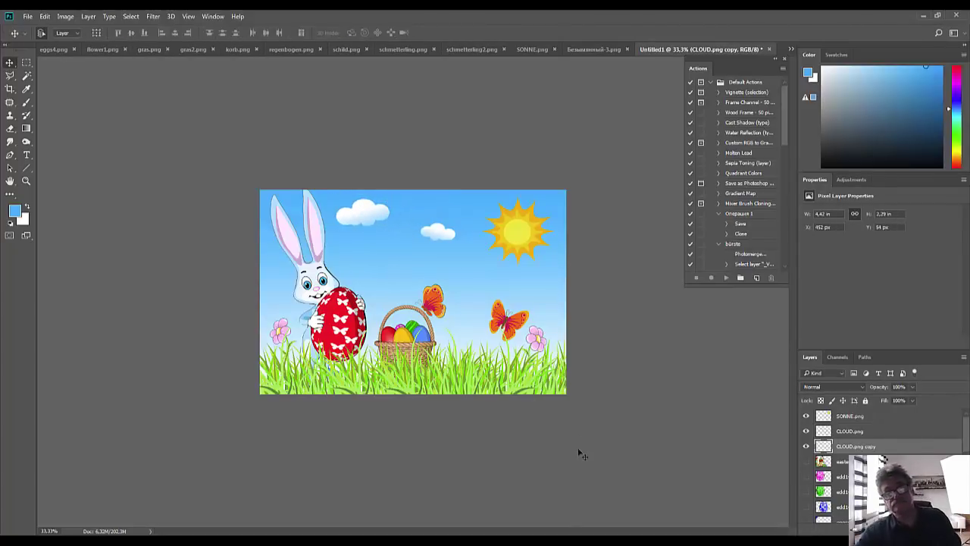
Duplicate the small cloud to the canvas's right edge, just below the sun, and deselect the layers
{"action": "left_click", "coordinate": [448, 239]}
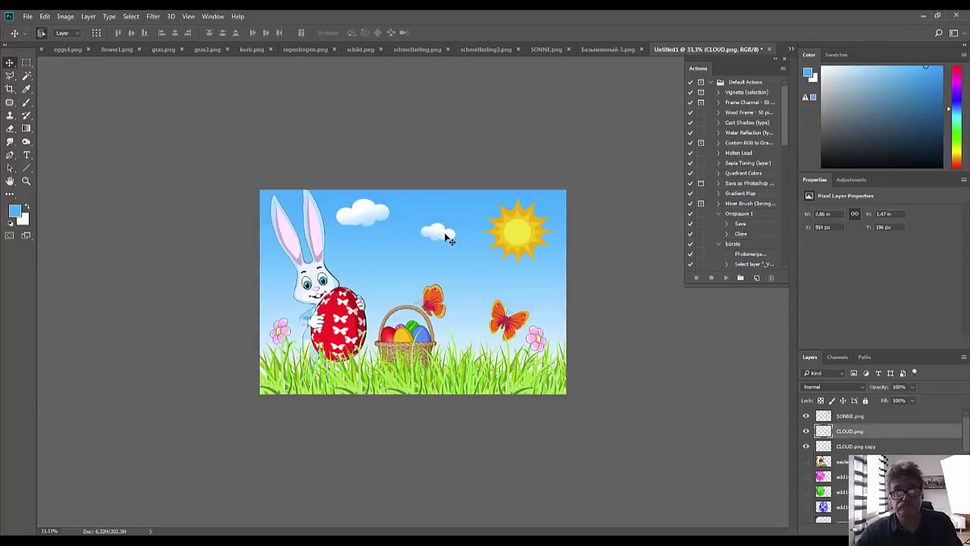
{"action": "left_click_drag", "start_coordinate": [447, 238], "coordinate": [562, 270]}
{"action": "left_click", "coordinate": [594, 324]}
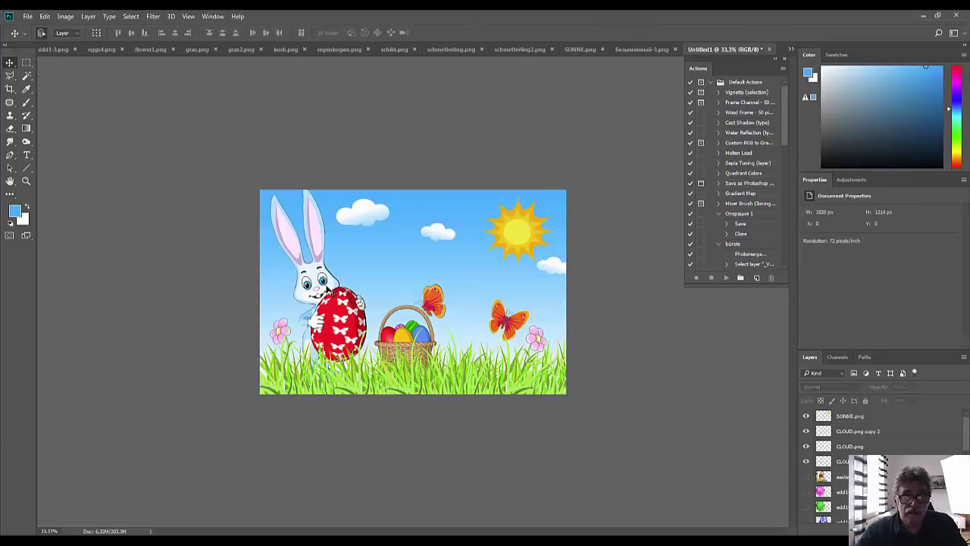
Darken the bunny with a Levels adjustment, black input level 25, clipped to the bunny.png layer
{"action": "left_click", "coordinate": [332, 292]}
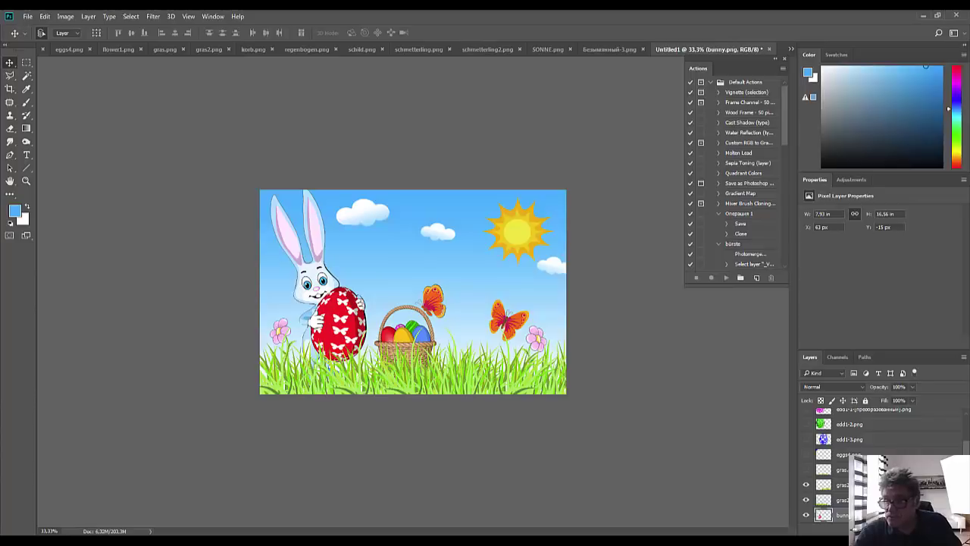
{"action": "scroll", "coordinate": [879, 462], "scroll_direction": "down", "scroll_amount": 5}
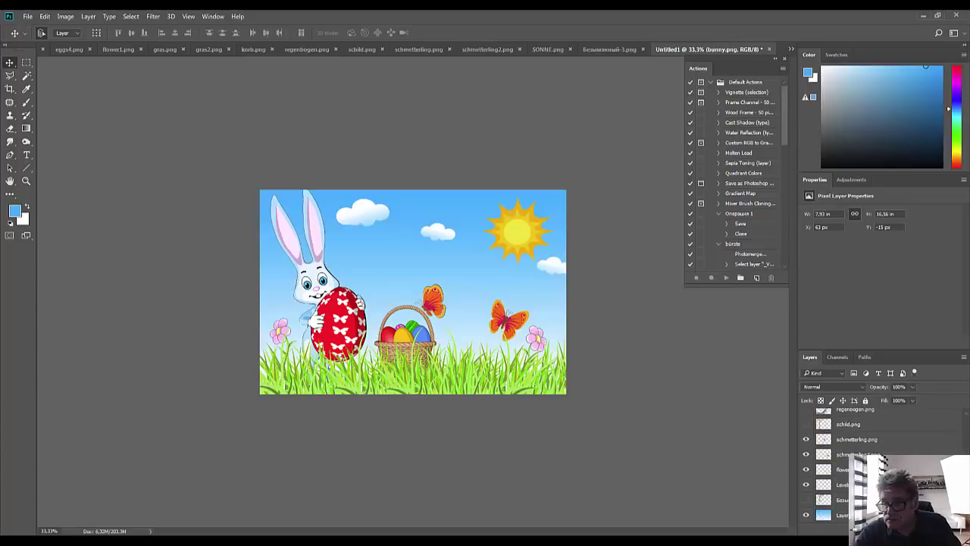
{"action": "scroll", "coordinate": [967, 436], "scroll_direction": "up", "scroll_amount": 8}
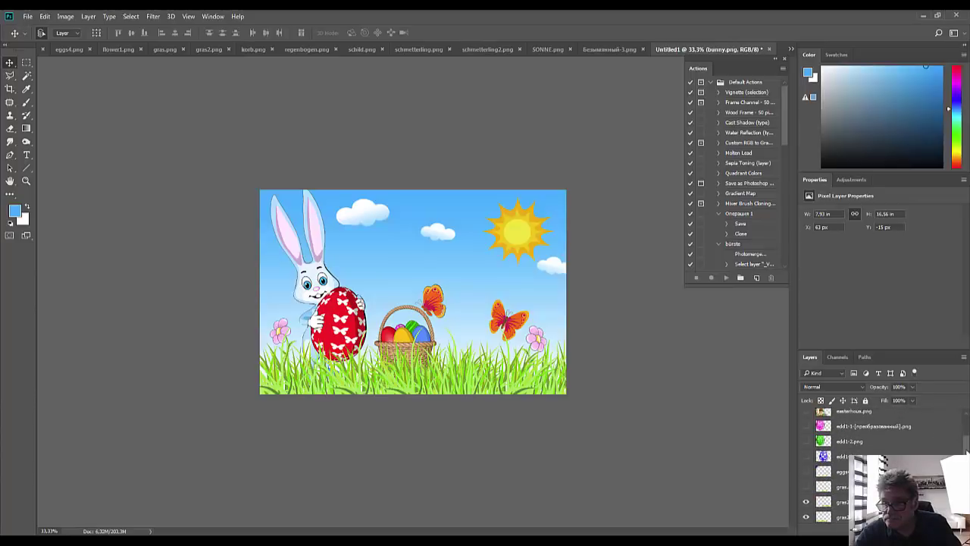
{"action": "left_click_drag", "start_coordinate": [967, 436], "coordinate": [966, 417]}
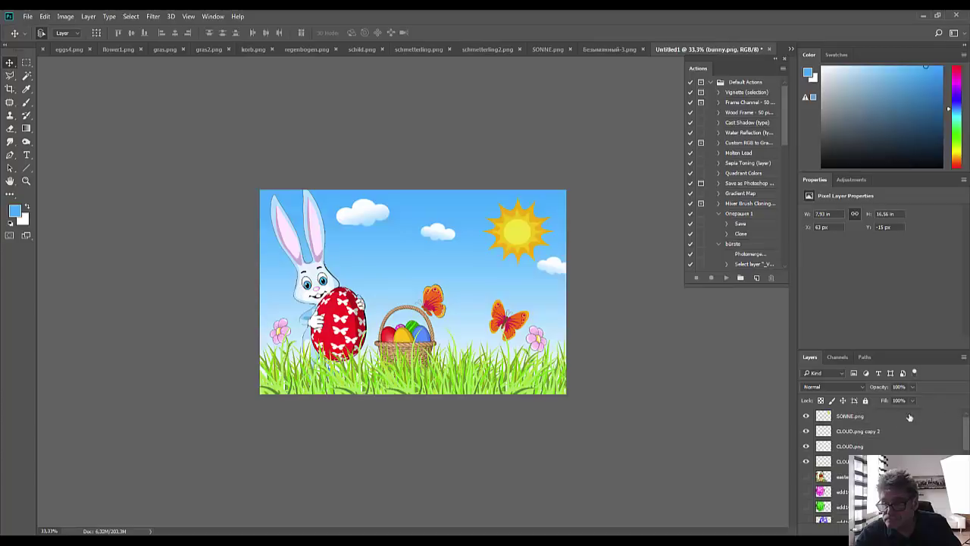
{"action": "scroll", "coordinate": [872, 454], "scroll_direction": "down", "scroll_amount": 2}
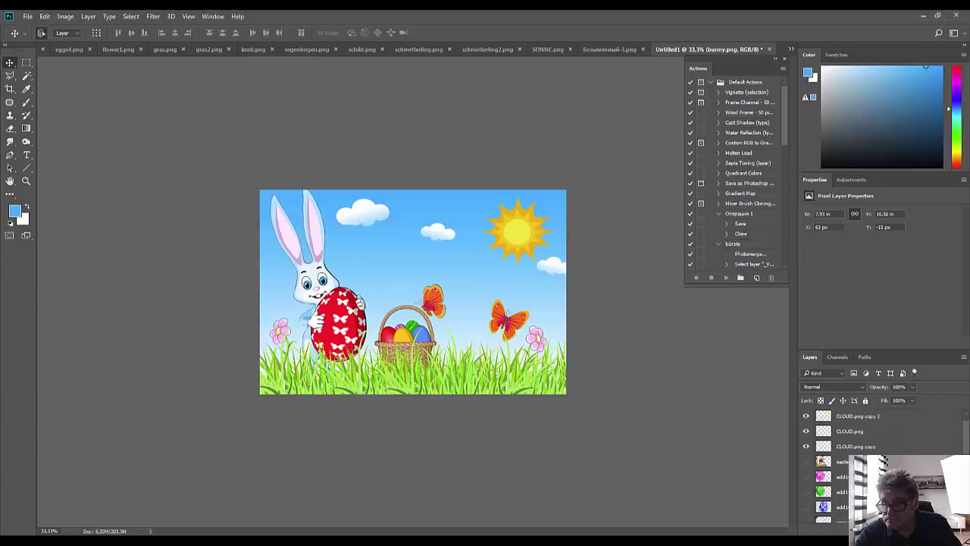
{"action": "scroll", "coordinate": [872, 462], "scroll_direction": "down", "scroll_amount": 4}
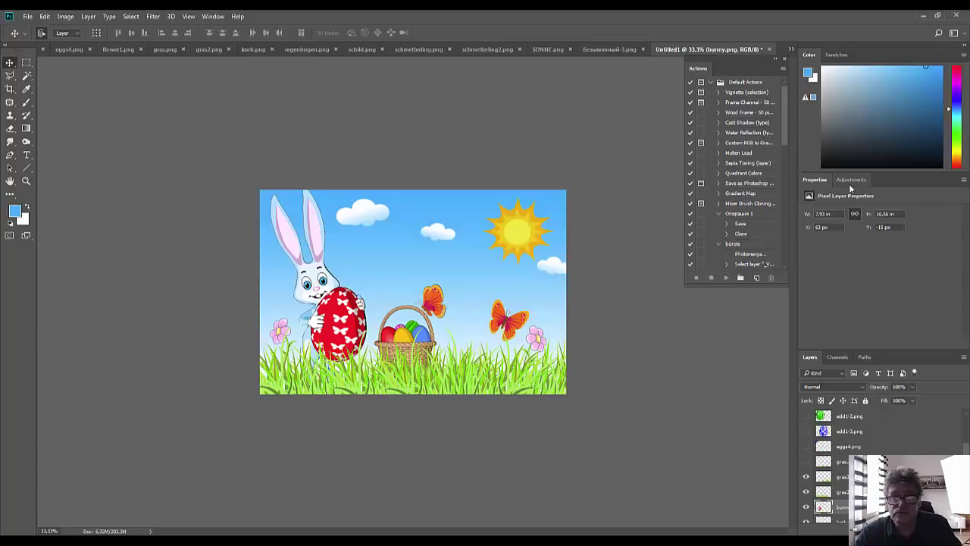
{"action": "left_click", "coordinate": [851, 182]}
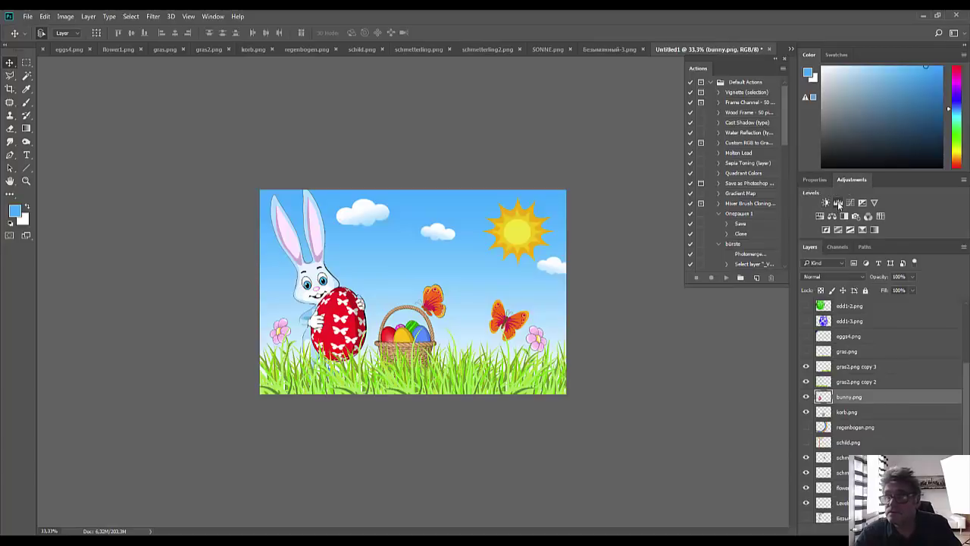
{"action": "left_click", "coordinate": [838, 204]}
{"action": "left_click_drag", "start_coordinate": [823, 283], "coordinate": [835, 284]}
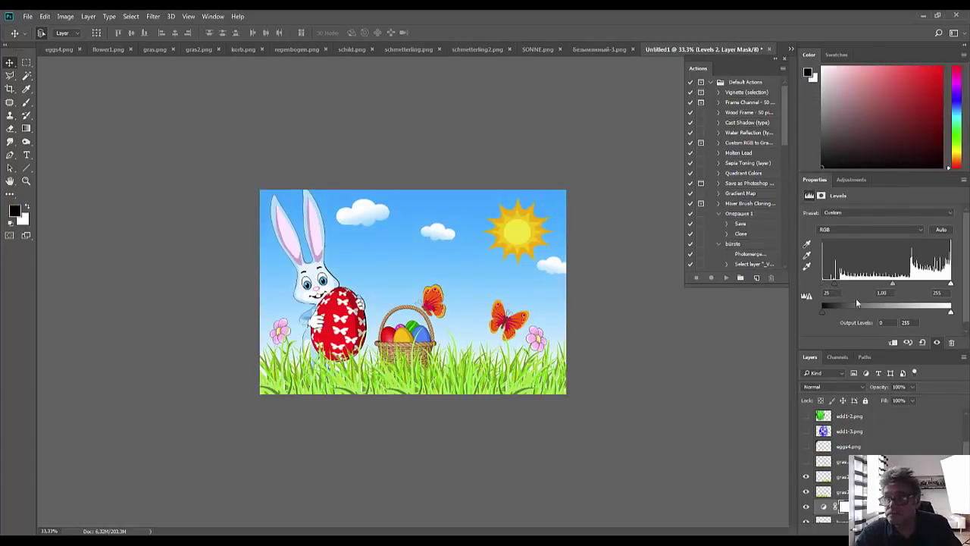
{"action": "left_click", "coordinate": [894, 344]}
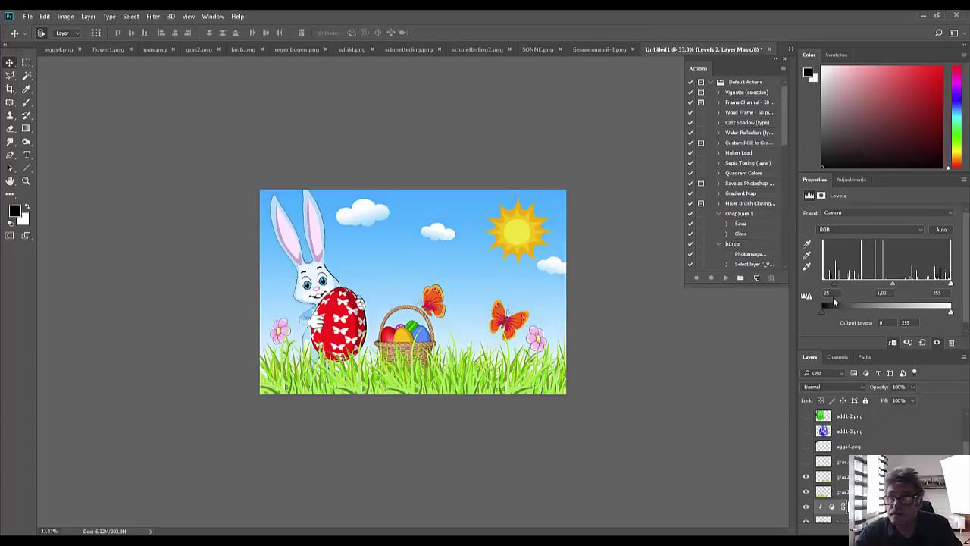
Raise the bunny's Levels black input level to 63 and merge the adjustment into the bunny.png layer
{"action": "left_click_drag", "start_coordinate": [836, 285], "coordinate": [855, 288]}
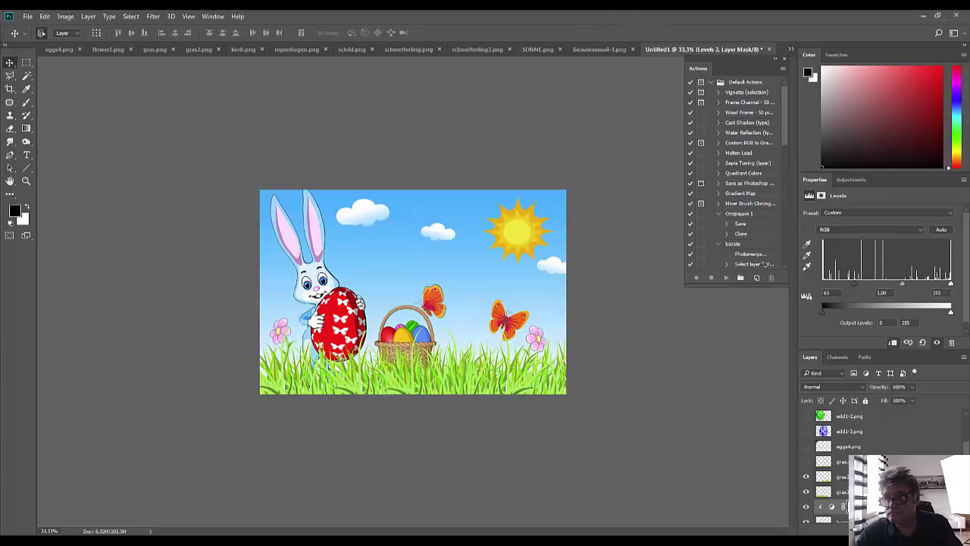
{"action": "left_click", "coordinate": [842, 506]}
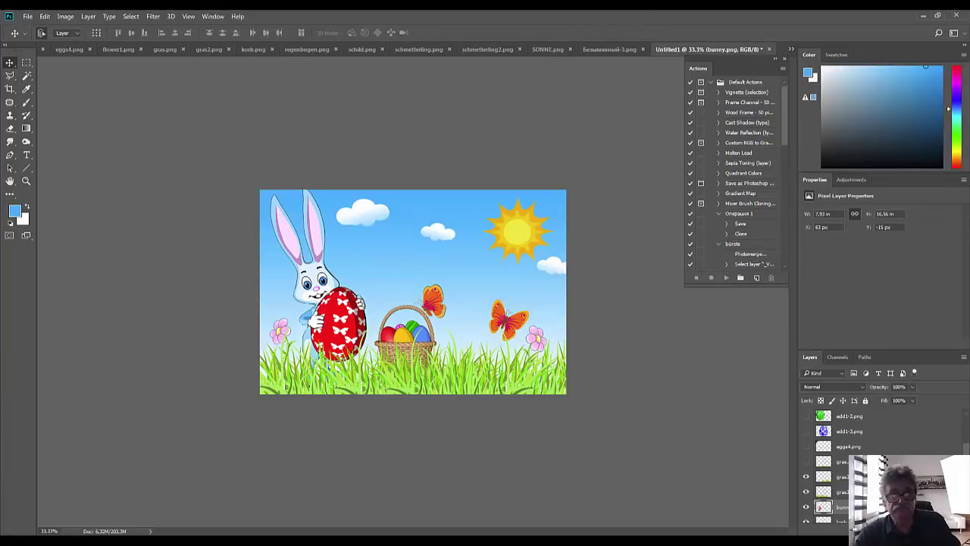
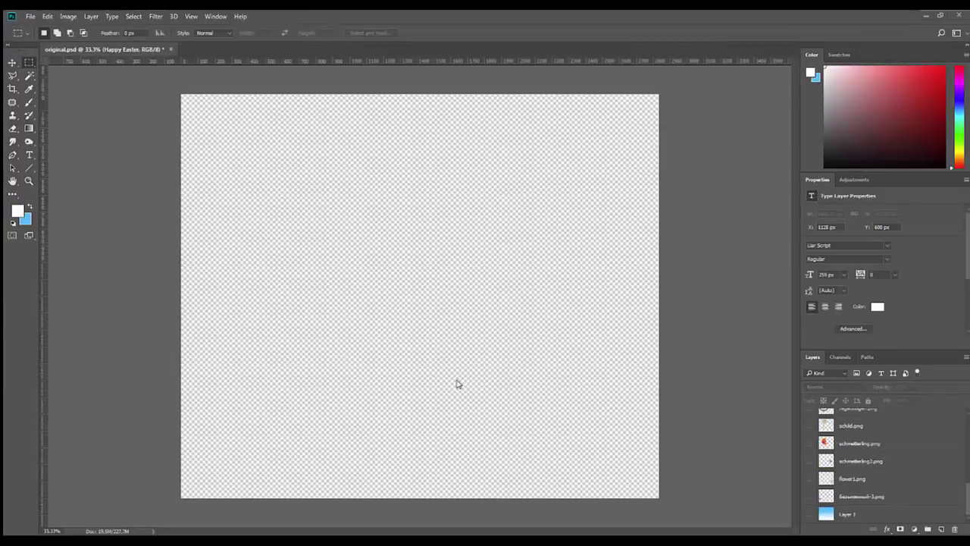
In original.psd, show and select the sky gradient Layer 1, and float the layer list, enlarged to show every layer
{"action": "left_click", "coordinate": [808, 514]}
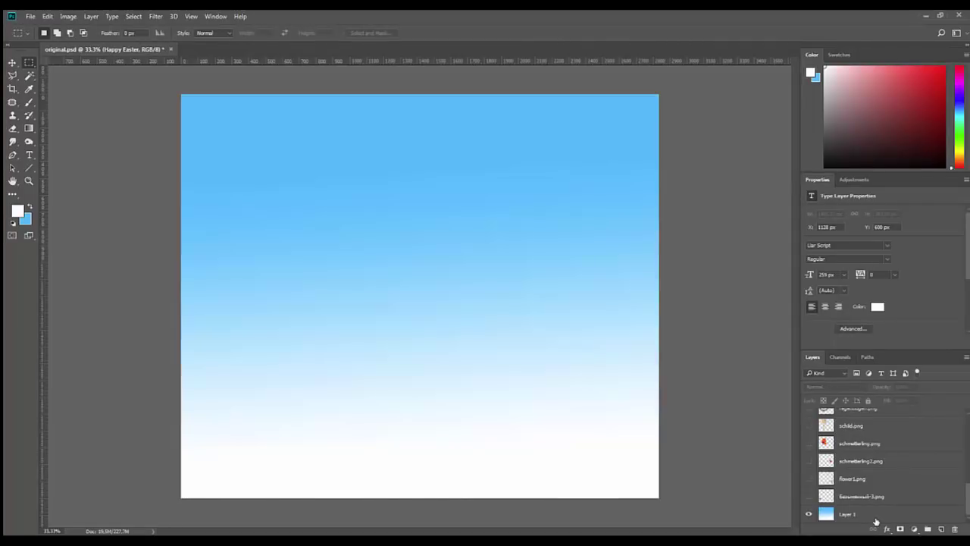
{"action": "left_click", "coordinate": [916, 509]}
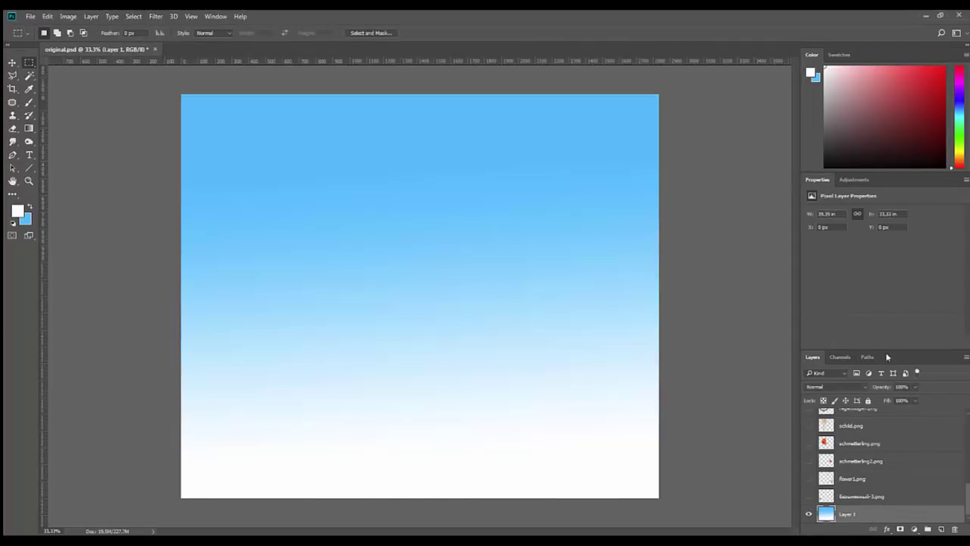
{"action": "left_click_drag", "start_coordinate": [885, 350], "coordinate": [677, 188]}
{"action": "left_click_drag", "start_coordinate": [731, 298], "coordinate": [731, 531]}
{"action": "left_click_drag", "start_coordinate": [741, 178], "coordinate": [750, 85]}
{"action": "left_click_drag", "start_coordinate": [751, 441], "coordinate": [752, 521]}
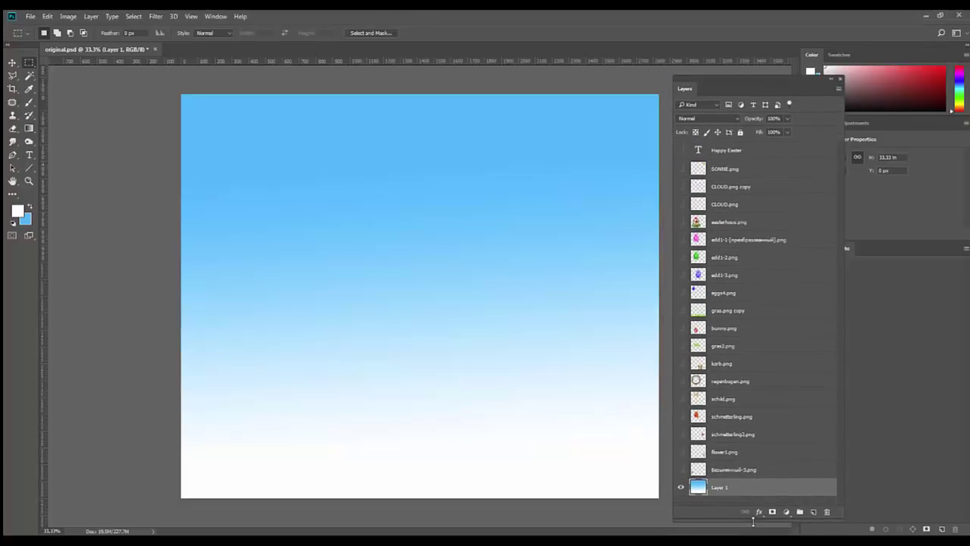
Show the gras.png copy and korb.png layers and move the egg basket right and slightly up in the grass
{"action": "left_click", "coordinate": [713, 310]}
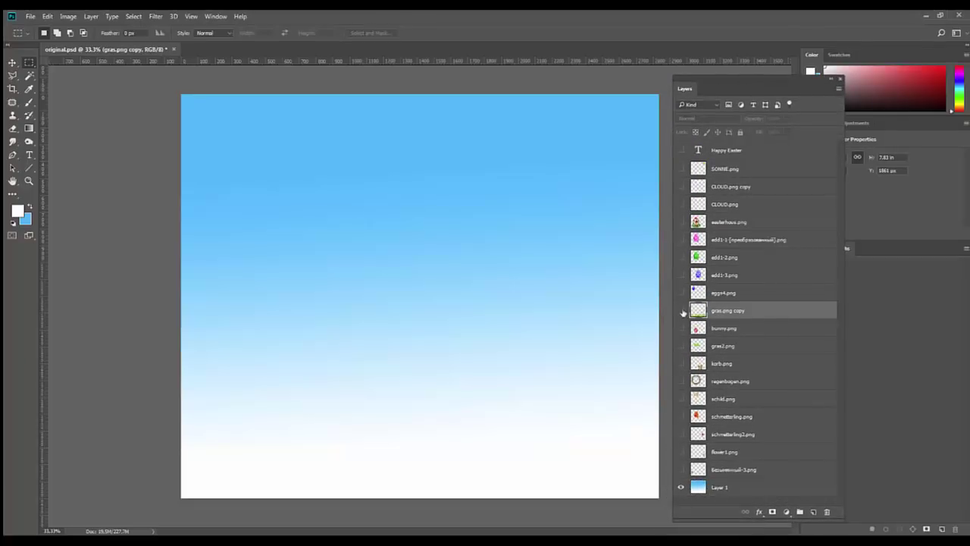
{"action": "left_click", "coordinate": [681, 311]}
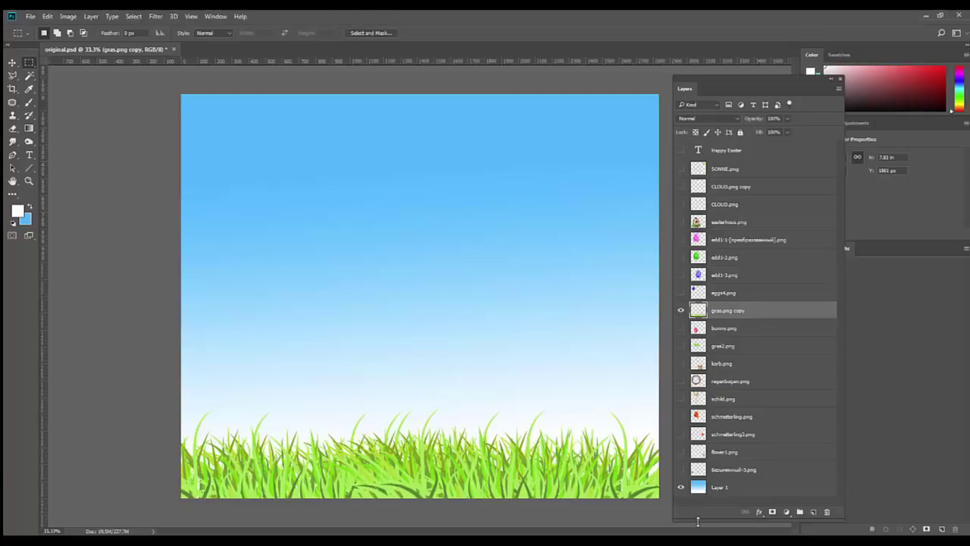
{"action": "left_click", "coordinate": [681, 364]}
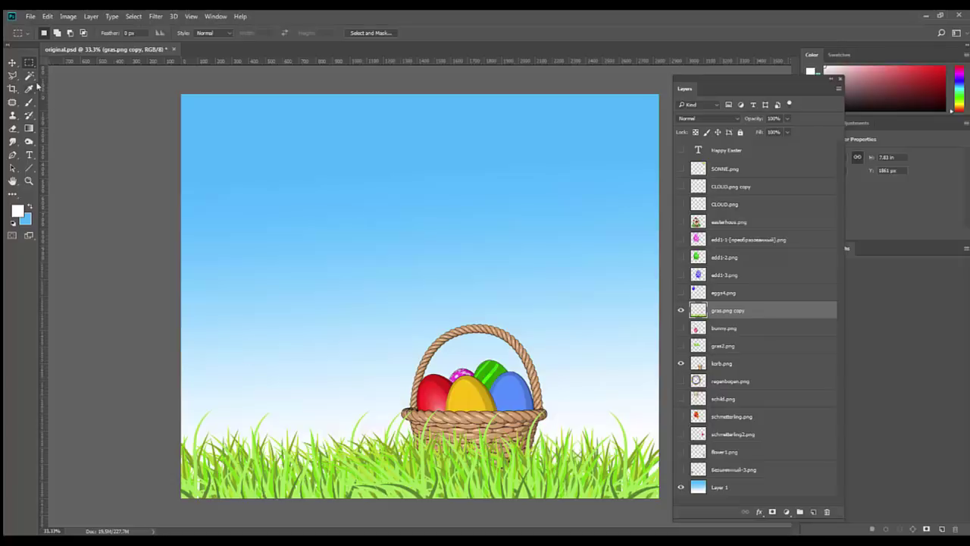
{"action": "left_click", "coordinate": [13, 63]}
{"action": "left_click_drag", "start_coordinate": [479, 430], "coordinate": [553, 410]}
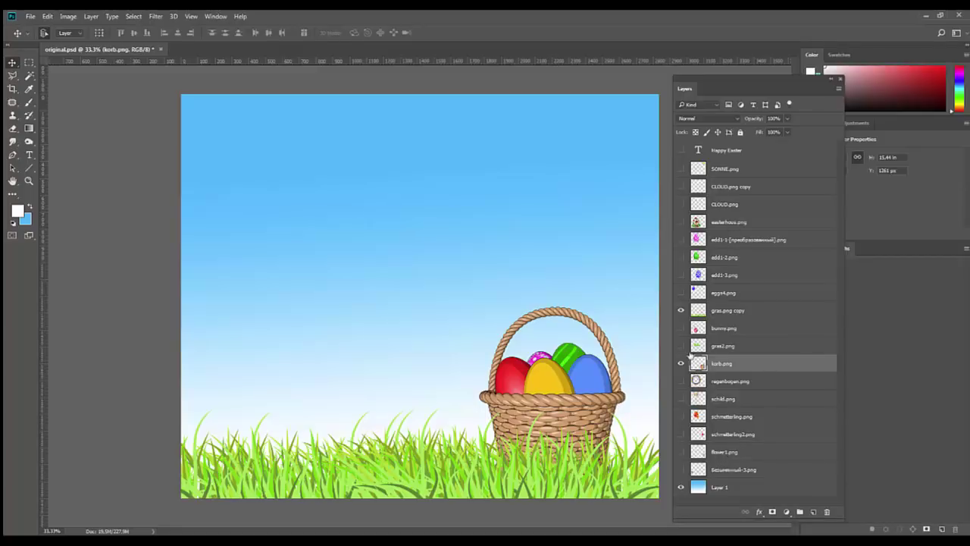
Show bunny.png, move the bunny slightly right and enlarge it to about 31.82 in high
{"action": "left_click", "coordinate": [681, 329]}
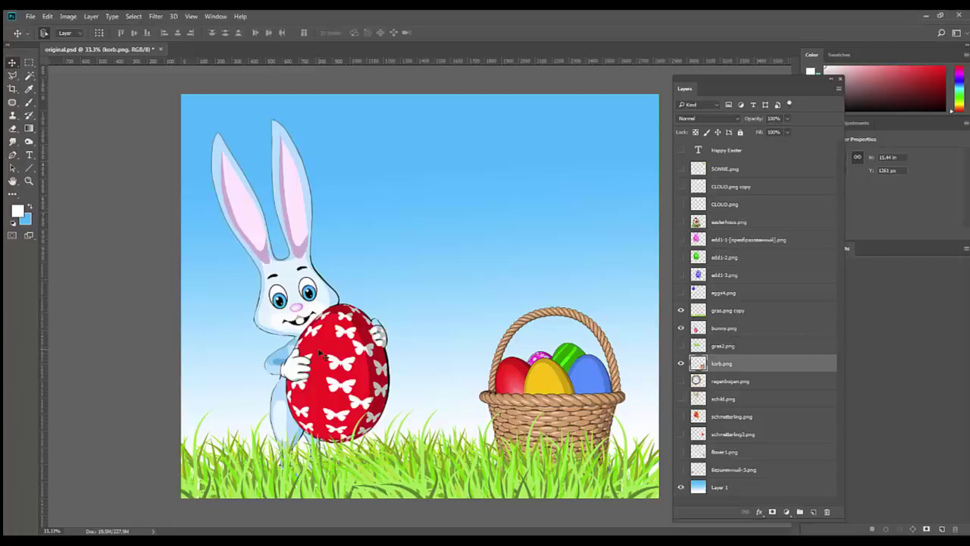
{"action": "left_click_drag", "start_coordinate": [322, 352], "coordinate": [334, 354]}
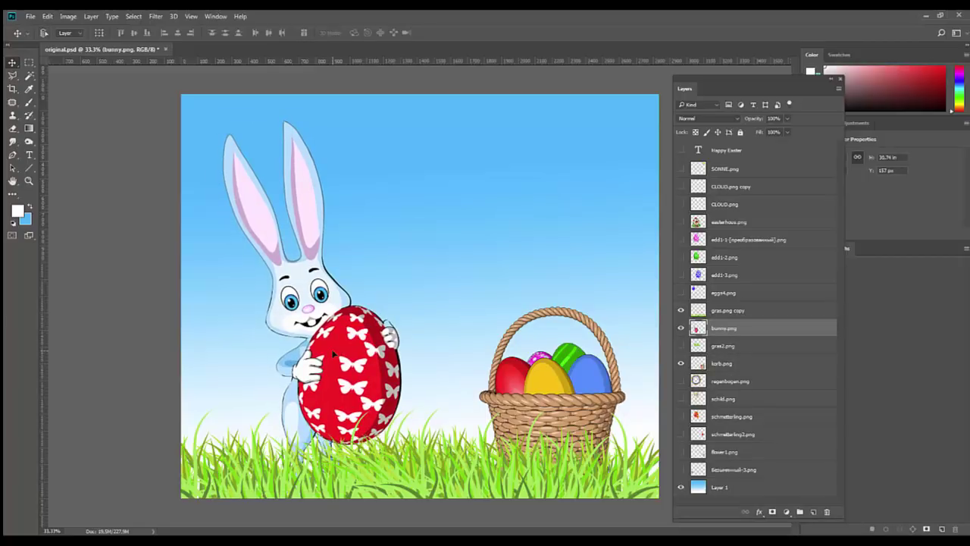
{"action": "key", "text": "ctrl+t"}
{"action": "left_click_drag", "start_coordinate": [401, 119], "coordinate": [411, 97]}
{"action": "key", "text": "Return"}
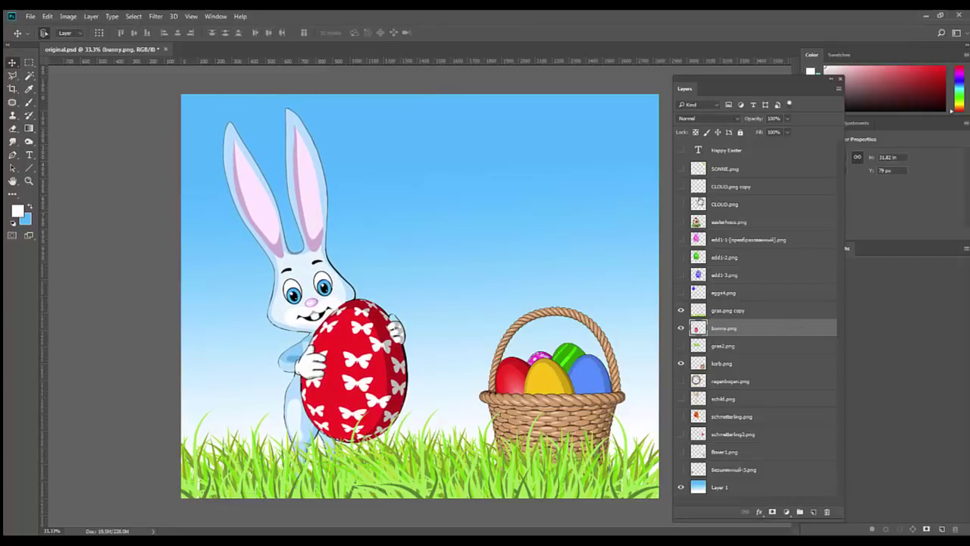
Show the sun slightly lower in the sky, and build a two-cloud cluster beside the bunny's ears from CLOUD.png copy and a duplicate
{"action": "left_click", "coordinate": [681, 169]}
{"action": "left_click_drag", "start_coordinate": [592, 144], "coordinate": [595, 160]}
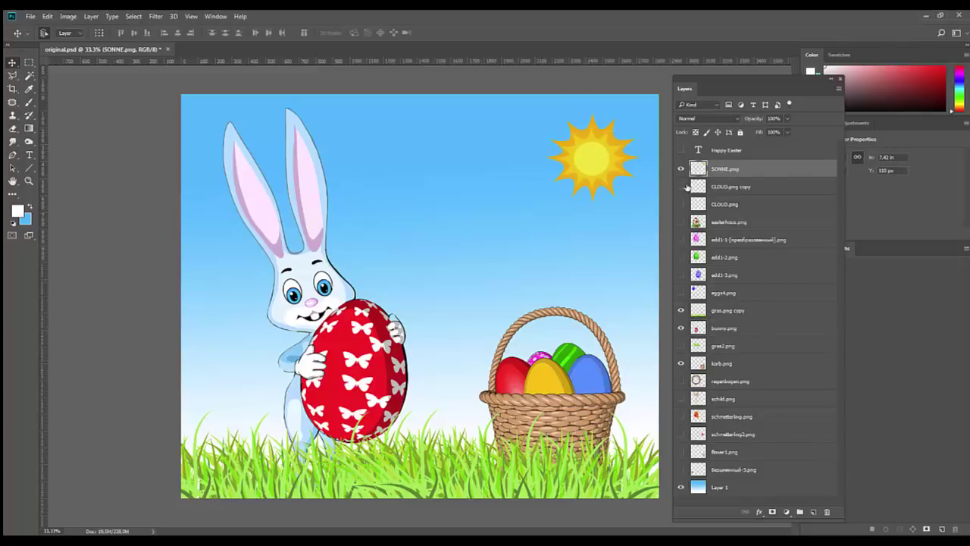
{"action": "left_click", "coordinate": [681, 186]}
{"action": "left_click_drag", "start_coordinate": [448, 166], "coordinate": [394, 143]}
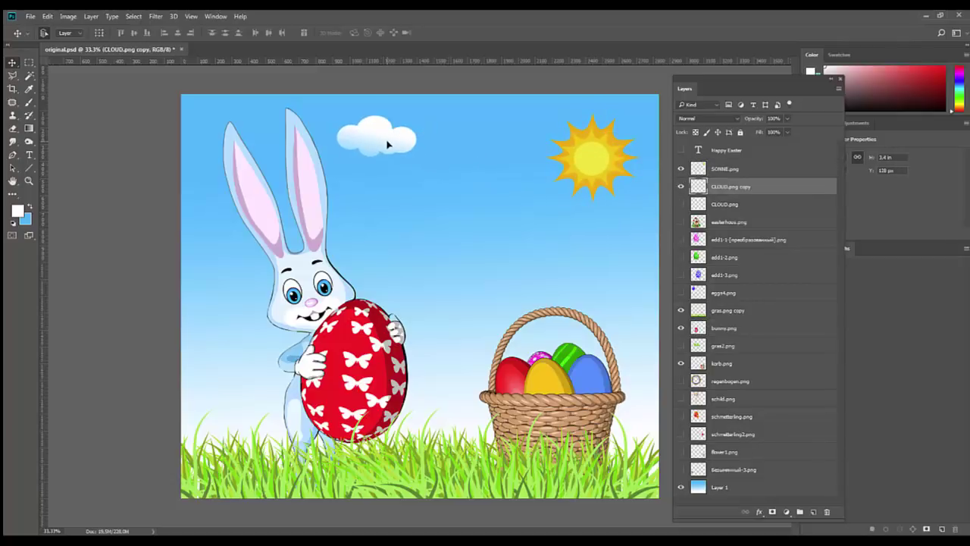
{"action": "left_click_drag", "start_coordinate": [735, 193], "coordinate": [815, 514]}
{"action": "left_click_drag", "start_coordinate": [391, 151], "coordinate": [414, 180]}
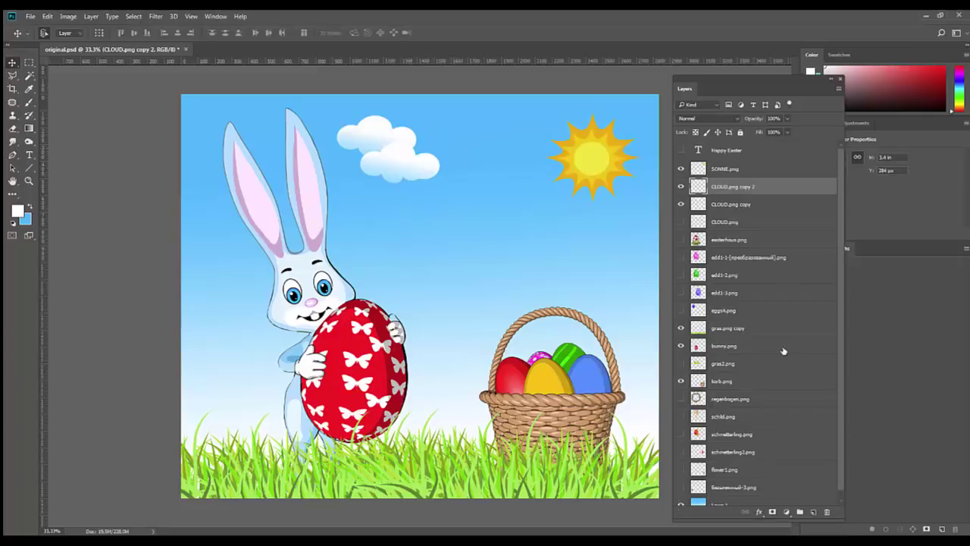
Show CLOUD.png, shrink it to about 1.93 in high and place it just left of the sun
{"action": "left_click", "coordinate": [681, 222]}
{"action": "left_click_drag", "start_coordinate": [370, 127], "coordinate": [504, 221]}
{"action": "key", "text": "ctrl+t"}
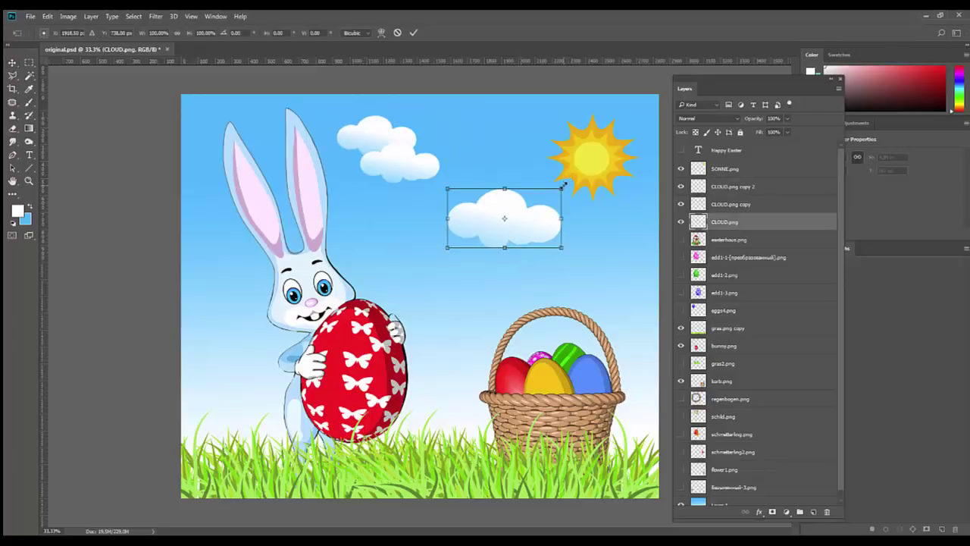
{"action": "left_click_drag", "start_coordinate": [562, 185], "coordinate": [532, 139]}
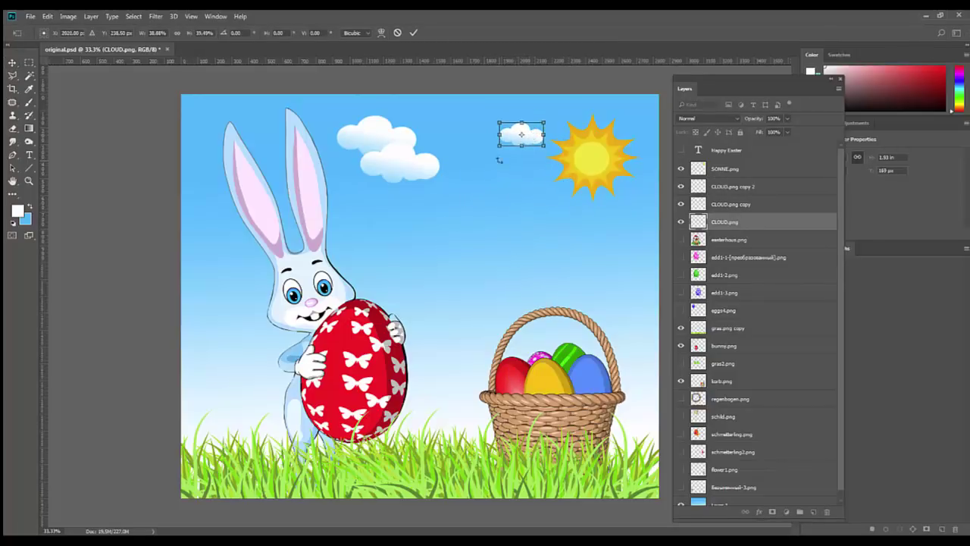
{"action": "key", "text": "Return"}
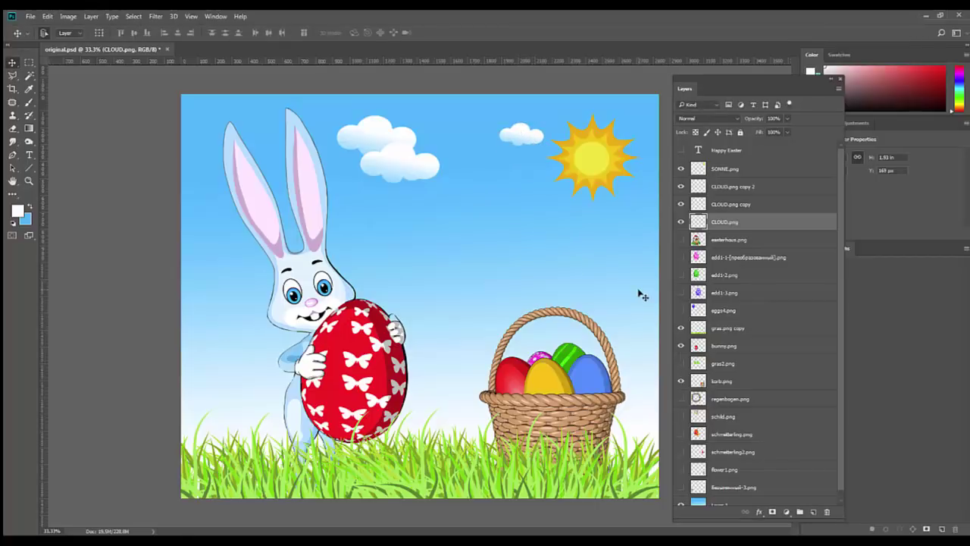
Show the purple flower layer Безымянный-3.png and nudge the flower up beside the bunny
{"action": "scroll", "coordinate": [819, 352], "scroll_direction": "down", "scroll_amount": 1}
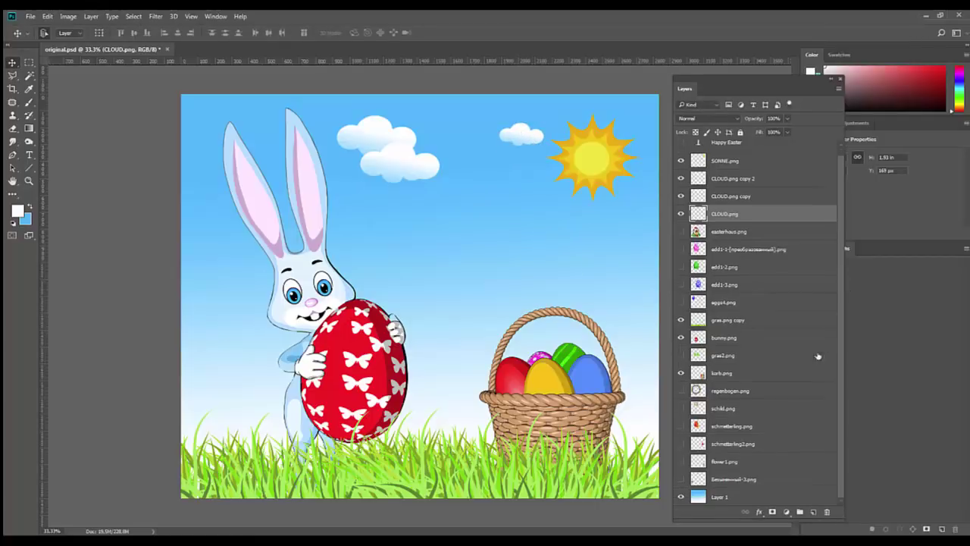
{"action": "left_click", "coordinate": [680, 479]}
{"action": "left_click_drag", "start_coordinate": [247, 412], "coordinate": [250, 401]}
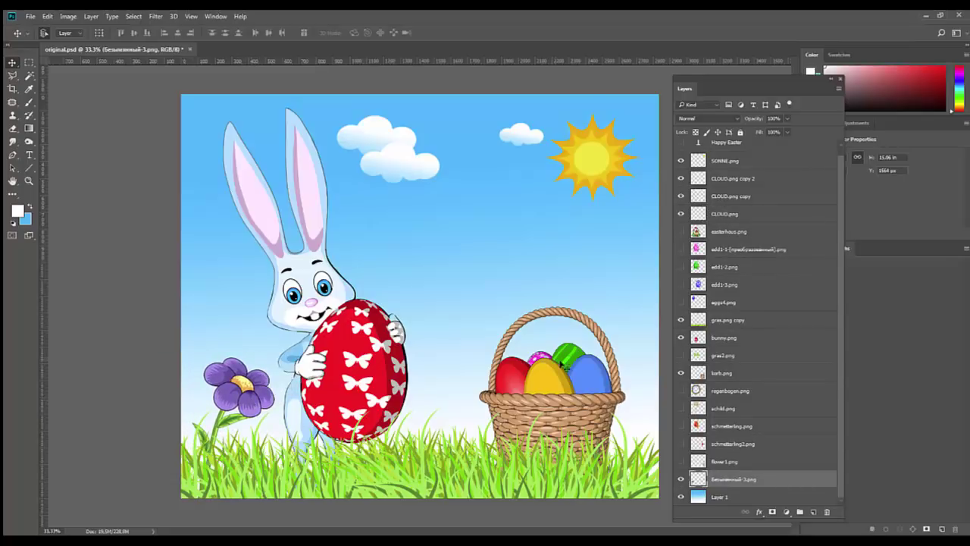
Show flower1.png, scale the pink flower to 69.90% and place it between the bunny's egg and the basket
{"action": "left_click", "coordinate": [681, 462]}
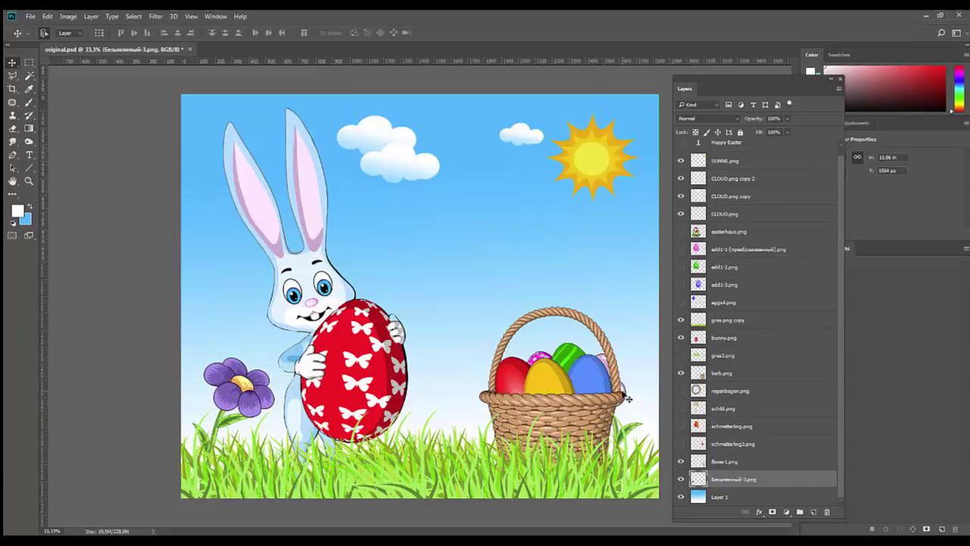
{"action": "left_click_drag", "start_coordinate": [628, 401], "coordinate": [474, 390]}
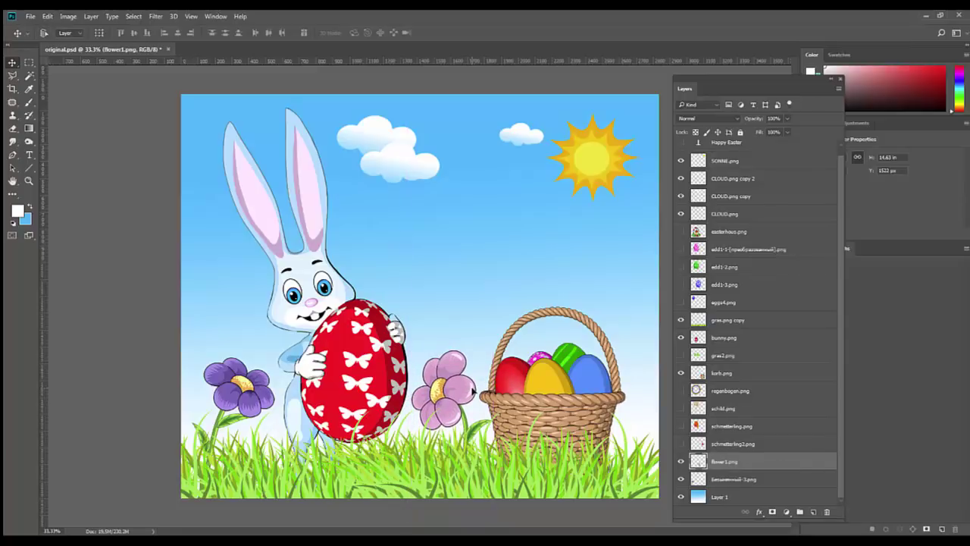
{"action": "key", "text": "ctrl+z"}
{"action": "key", "text": "ctrl+t"}
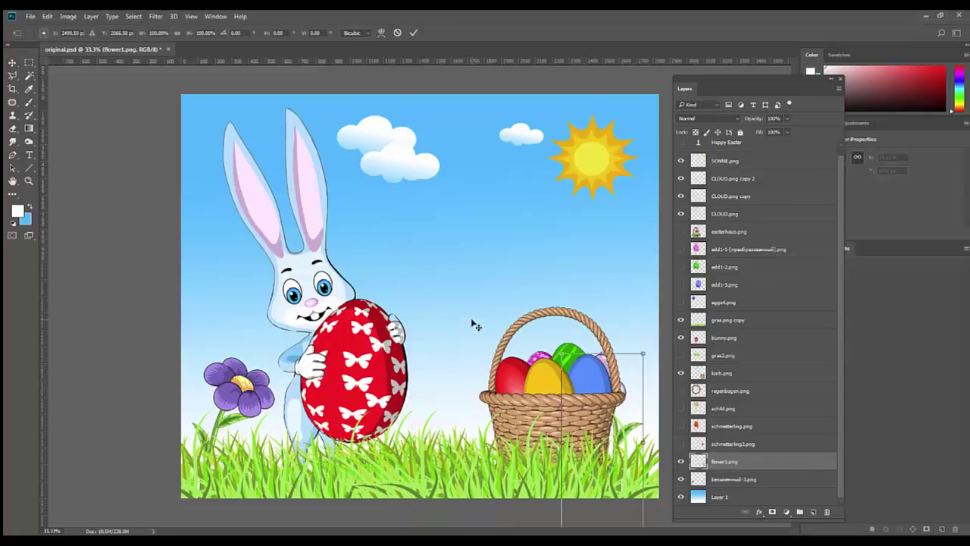
{"action": "left_click_drag", "start_coordinate": [640, 372], "coordinate": [465, 381]}
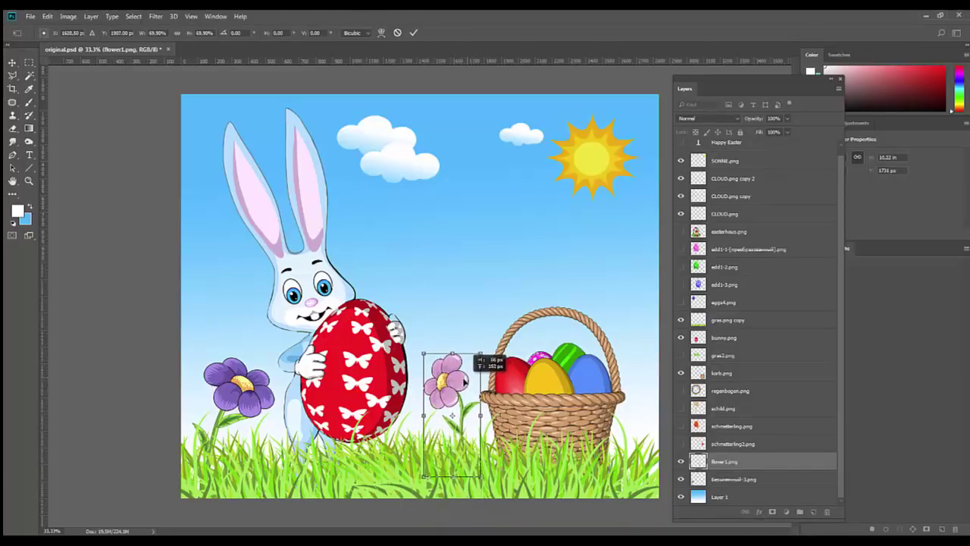
{"action": "key", "text": "Return"}
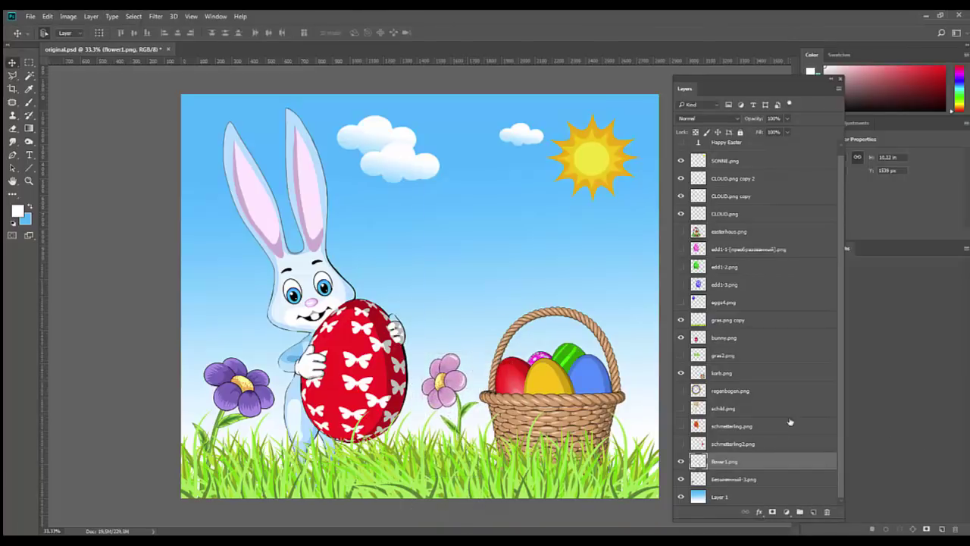
Show schmetterling2.png, shrink the butterfly to about 4.14 in high and place it above the basket's right side
{"action": "left_click", "coordinate": [680, 446]}
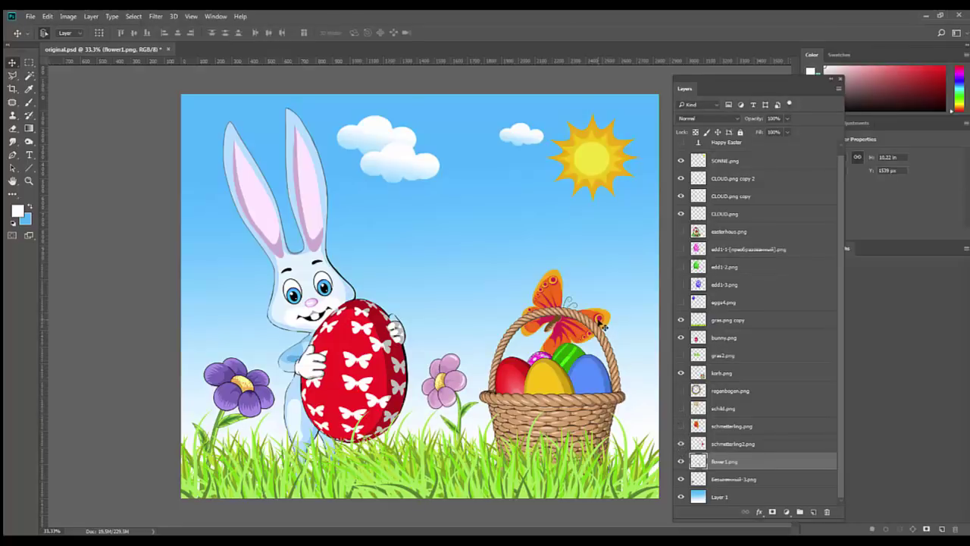
{"action": "left_click_drag", "start_coordinate": [592, 317], "coordinate": [643, 276]}
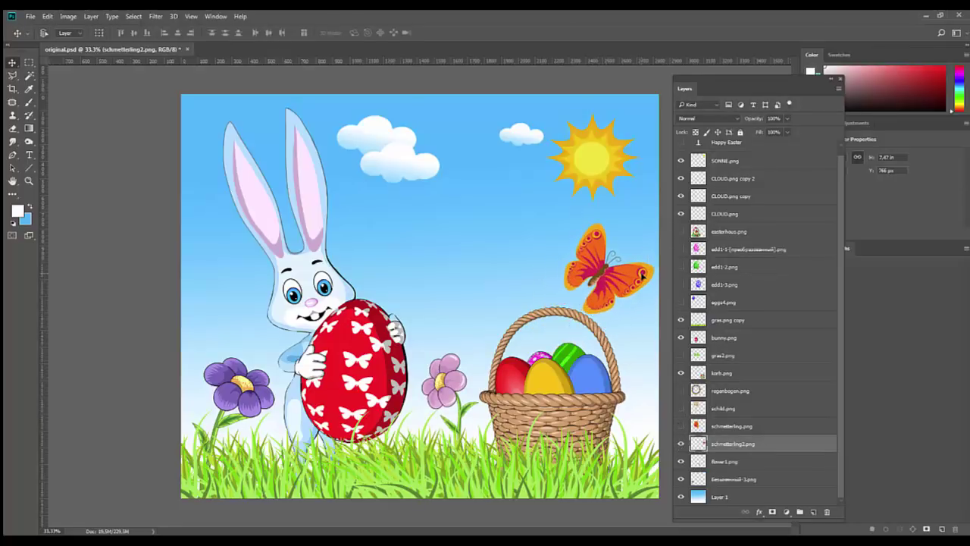
{"action": "key", "text": "ctrl+t"}
{"action": "left_click_drag", "start_coordinate": [654, 223], "coordinate": [633, 311]}
{"action": "key", "text": "Return"}
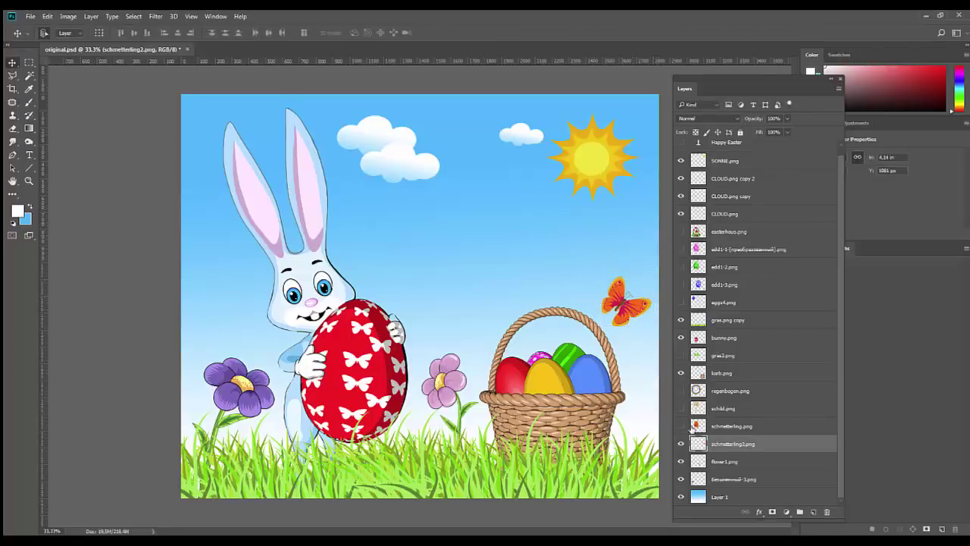
Show schmetterling.png, shrink the butterfly to about 4.78 in high and place it on the pink flower beside the basket
{"action": "left_click", "coordinate": [681, 426]}
{"action": "left_click_drag", "start_coordinate": [388, 228], "coordinate": [464, 220]}
{"action": "key", "text": "ctrl+t"}
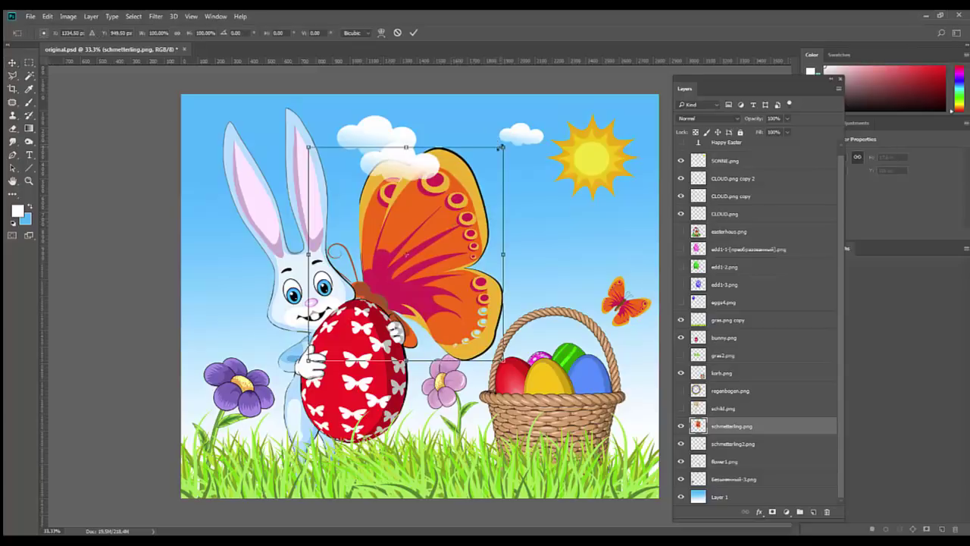
{"action": "left_click_drag", "start_coordinate": [501, 146], "coordinate": [402, 258]}
{"action": "left_click_drag", "start_coordinate": [371, 288], "coordinate": [440, 255]}
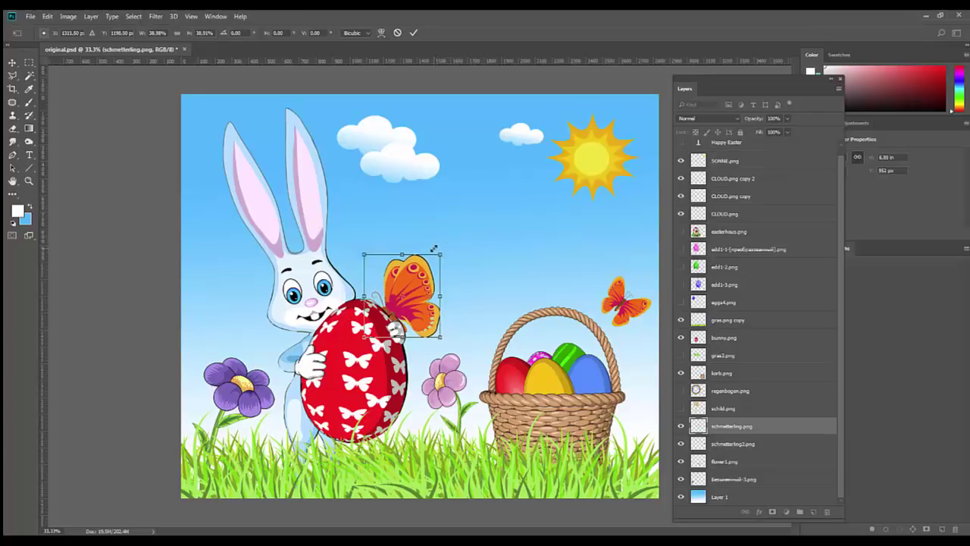
{"action": "left_click_drag", "start_coordinate": [424, 306], "coordinate": [438, 310]}
{"action": "left_click_drag", "start_coordinate": [472, 240], "coordinate": [490, 249]}
{"action": "left_click_drag", "start_coordinate": [425, 284], "coordinate": [473, 345]}
{"action": "key", "text": "Return"}
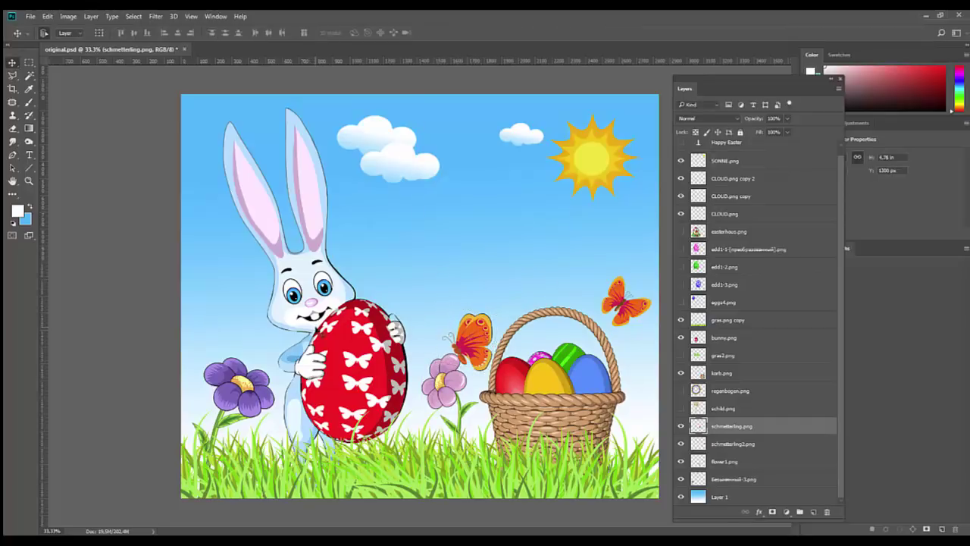
Compress the sky gradient on Layer 1 vertically from its lower edge to about 31.08 in high
{"action": "left_click", "coordinate": [693, 501]}
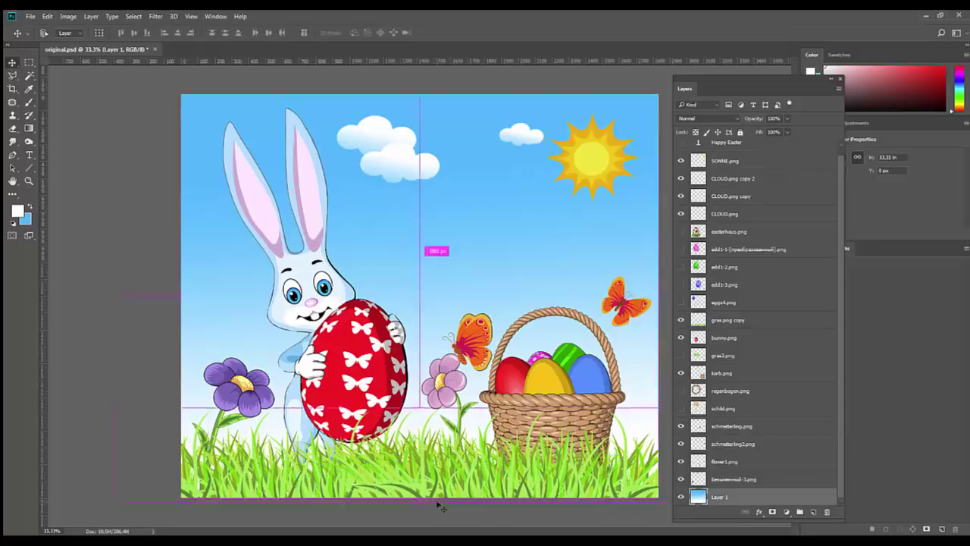
{"action": "key", "text": "ctrl+t"}
{"action": "left_click_drag", "start_coordinate": [425, 498], "coordinate": [432, 471]}
{"action": "key", "text": "Return"}
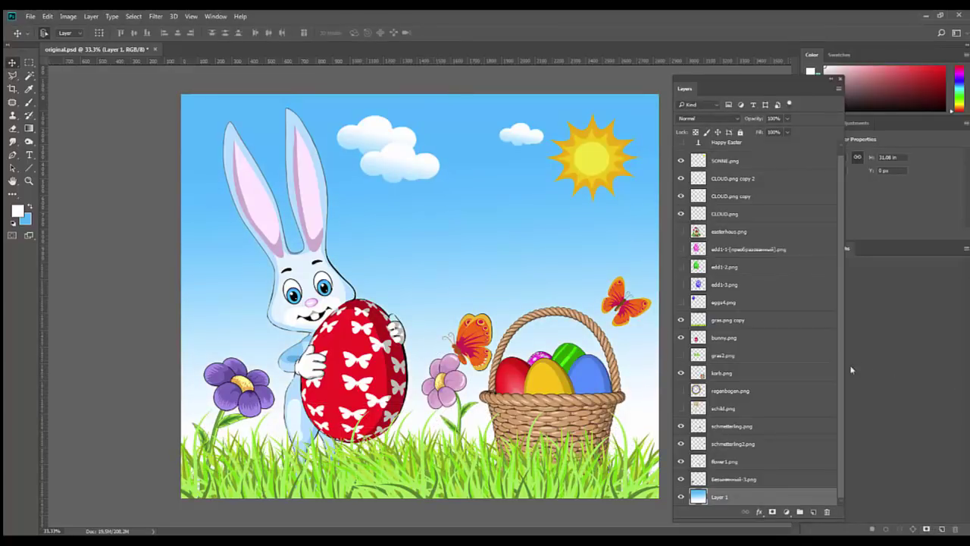
Show the Happy Easter text layer over the scene
{"action": "scroll", "coordinate": [843, 366], "scroll_direction": "up", "scroll_amount": 1}
{"action": "left_click", "coordinate": [681, 150]}
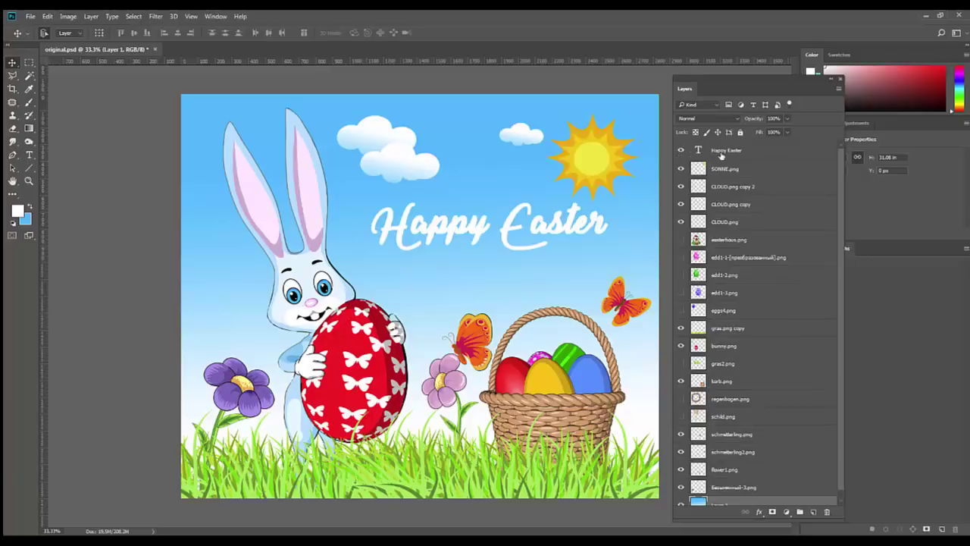
Move the Happy Easter text slightly lower, enlarge it to 289 px and shift it a little to the left
{"action": "left_click", "coordinate": [726, 150]}
{"action": "left_click_drag", "start_coordinate": [513, 229], "coordinate": [513, 259]}
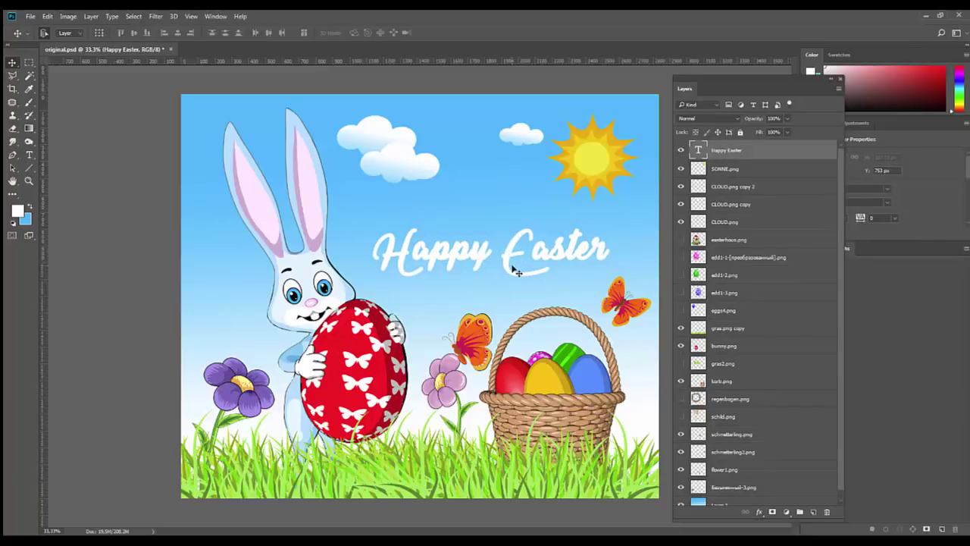
{"action": "left_click", "coordinate": [30, 155]}
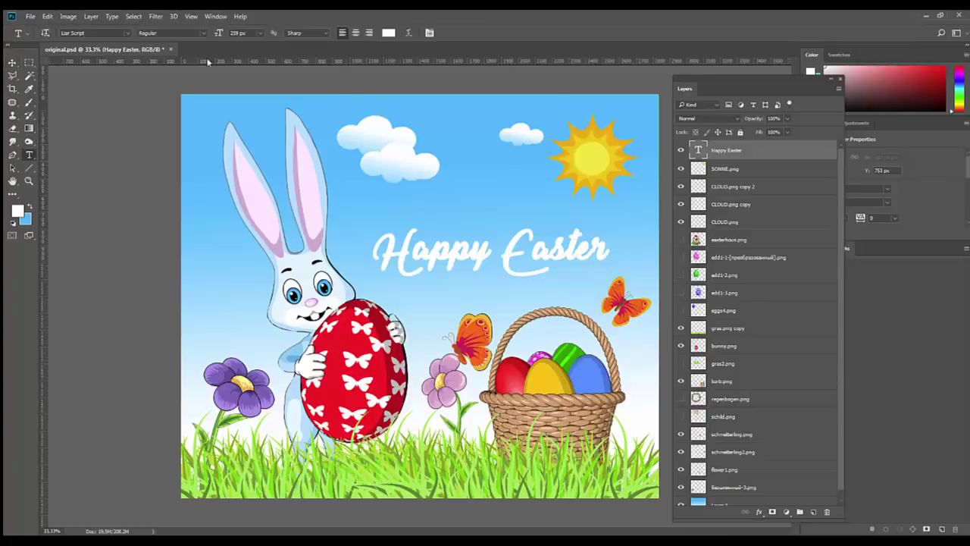
{"action": "left_click_drag", "start_coordinate": [217, 36], "coordinate": [237, 37]}
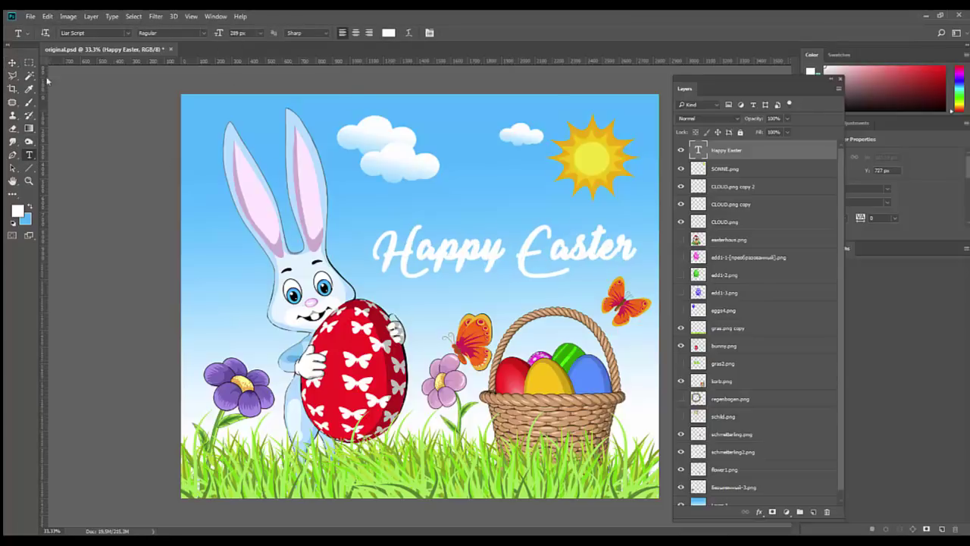
{"action": "left_click", "coordinate": [12, 62]}
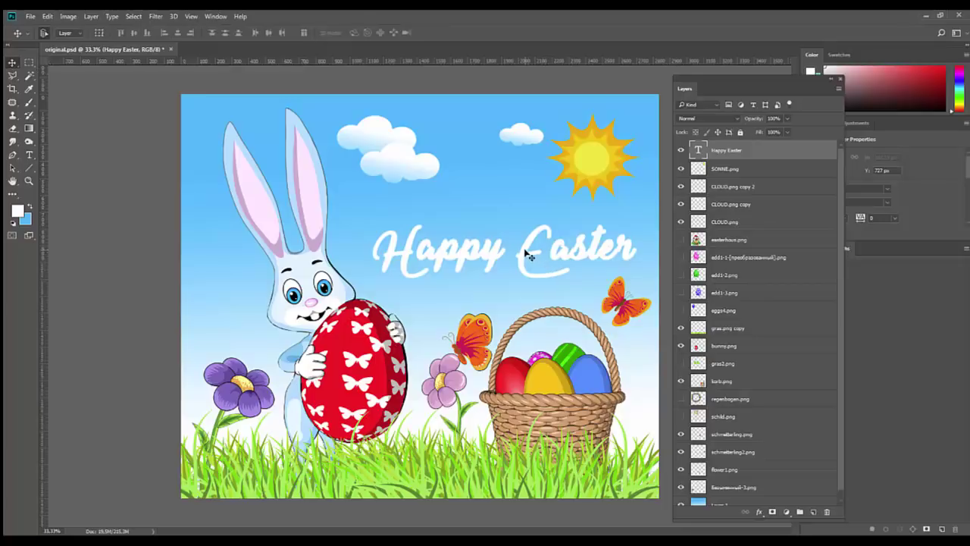
{"action": "left_click_drag", "start_coordinate": [527, 253], "coordinate": [520, 251]}
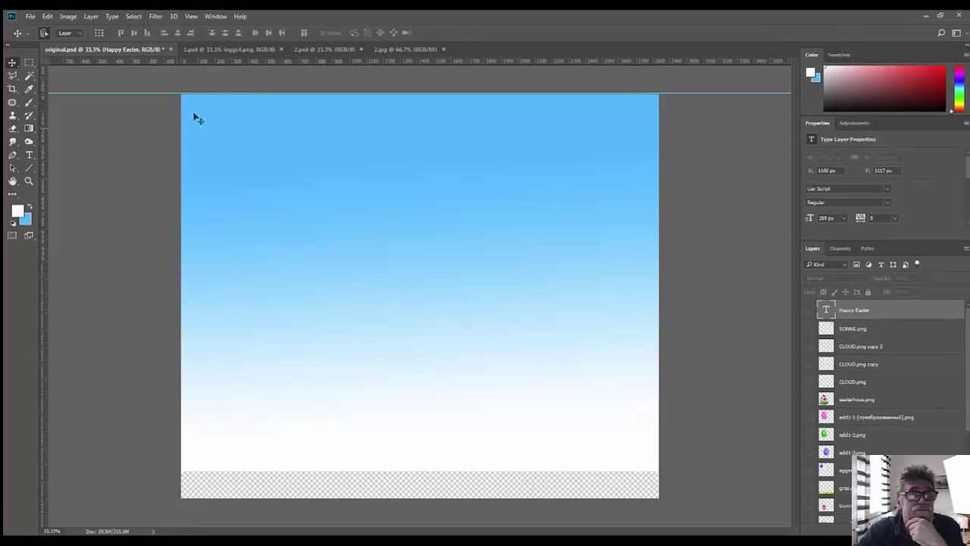
Add a vertical guide right of the canvas centre and a horizontal guide at about 1220 px
{"action": "left_click_drag", "start_coordinate": [43, 230], "coordinate": [491, 233]}
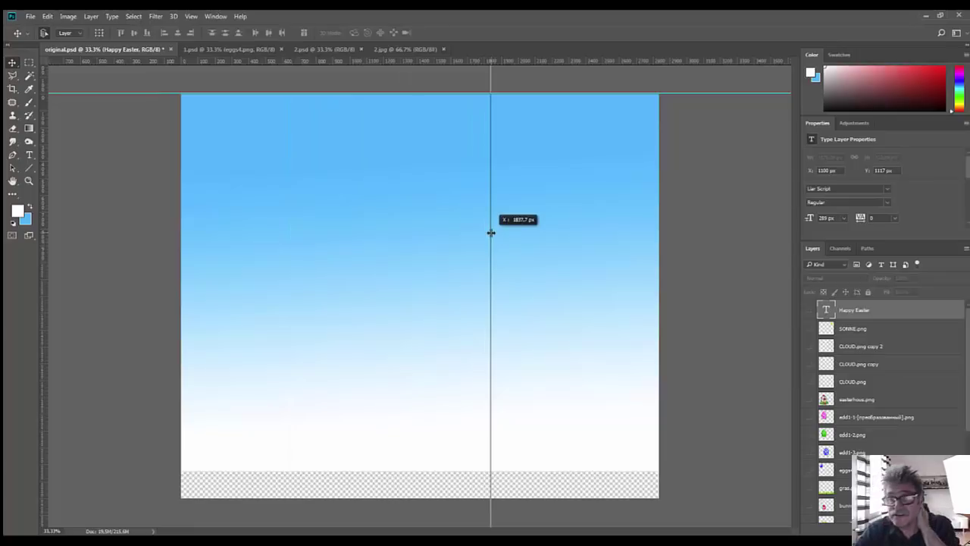
{"action": "left_click_drag", "start_coordinate": [491, 233], "coordinate": [488, 235]}
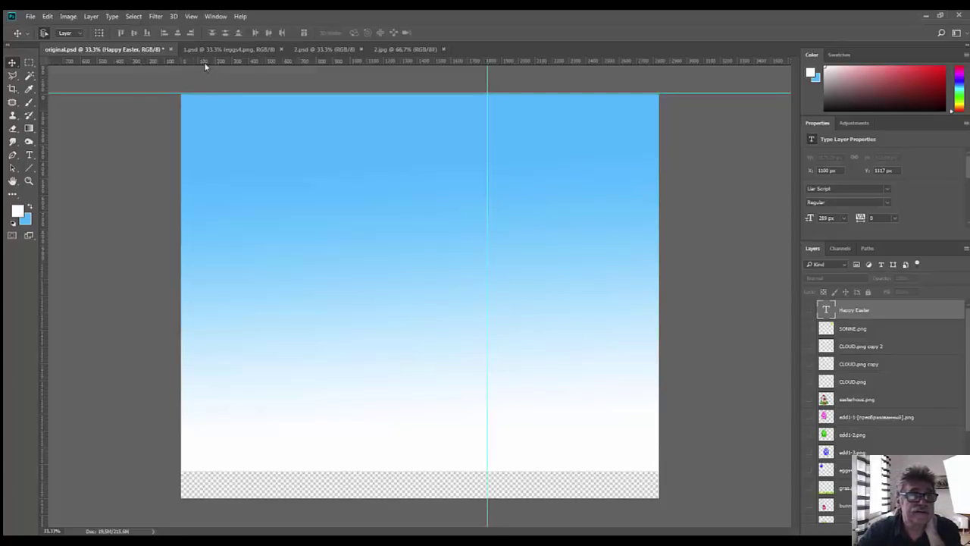
{"action": "left_click_drag", "start_coordinate": [197, 62], "coordinate": [192, 298]}
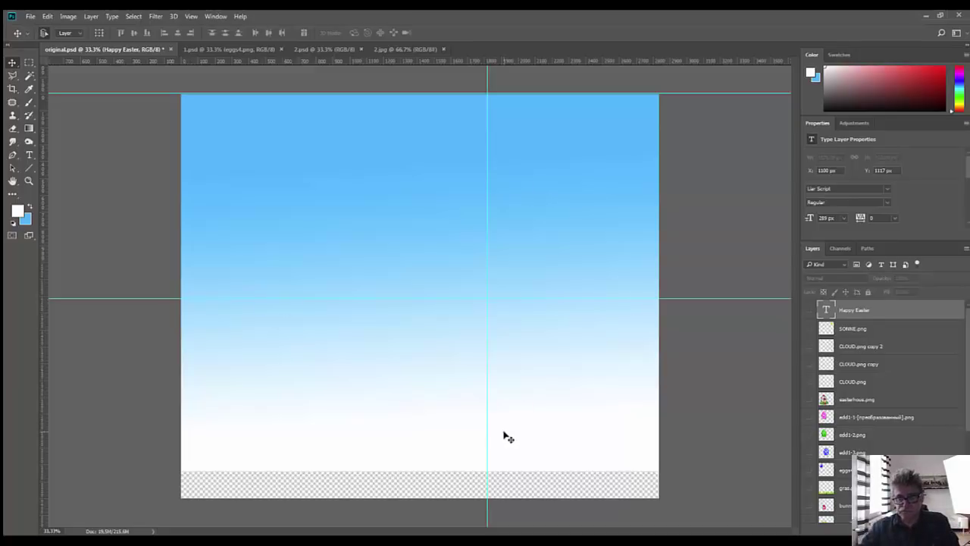
{"action": "key", "text": "ctrl+plus"}
{"action": "key", "text": "ctrl+plus"}
{"action": "key", "text": "ctrl+plus"}
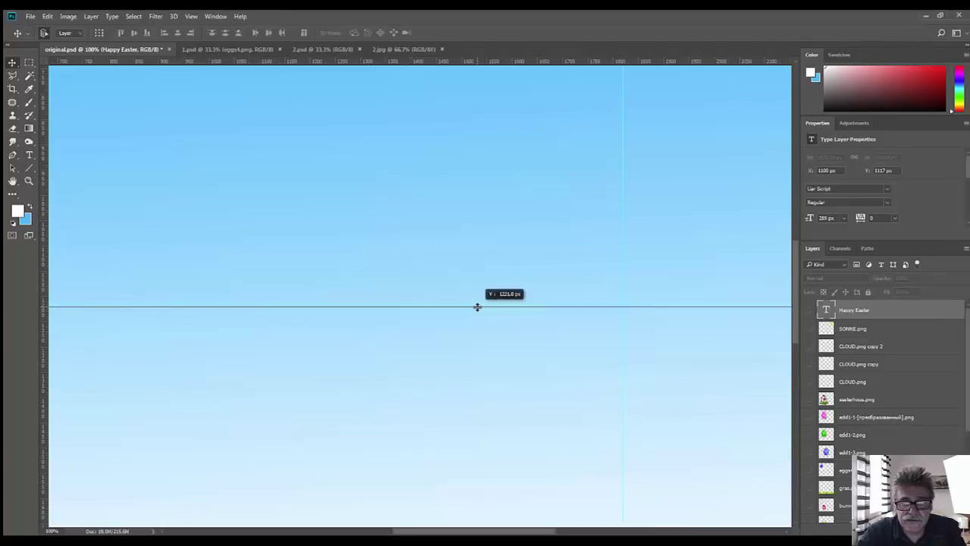
{"action": "left_click_drag", "start_coordinate": [477, 306], "coordinate": [472, 304]}
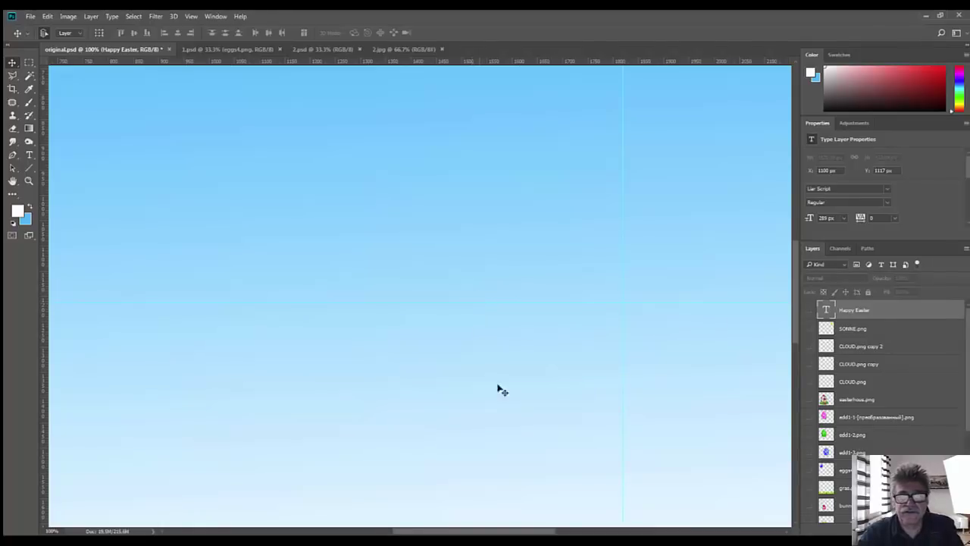
{"action": "key", "text": "ctrl+minus"}
{"action": "key", "text": "ctrl+minus"}
{"action": "key", "text": "ctrl+minus"}
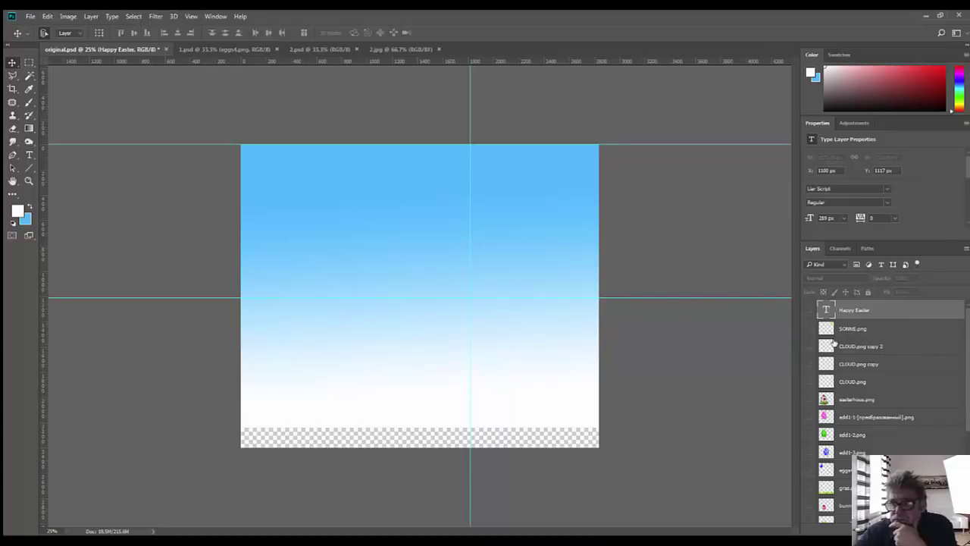
Show bunny.png, shrink the bunny to about 15.28 in high and place it in the canvas's upper-left corner above the horizontal guide
{"action": "scroll", "coordinate": [873, 416], "scroll_direction": "down", "scroll_amount": 1}
{"action": "scroll", "coordinate": [873, 417], "scroll_direction": "down", "scroll_amount": 1}
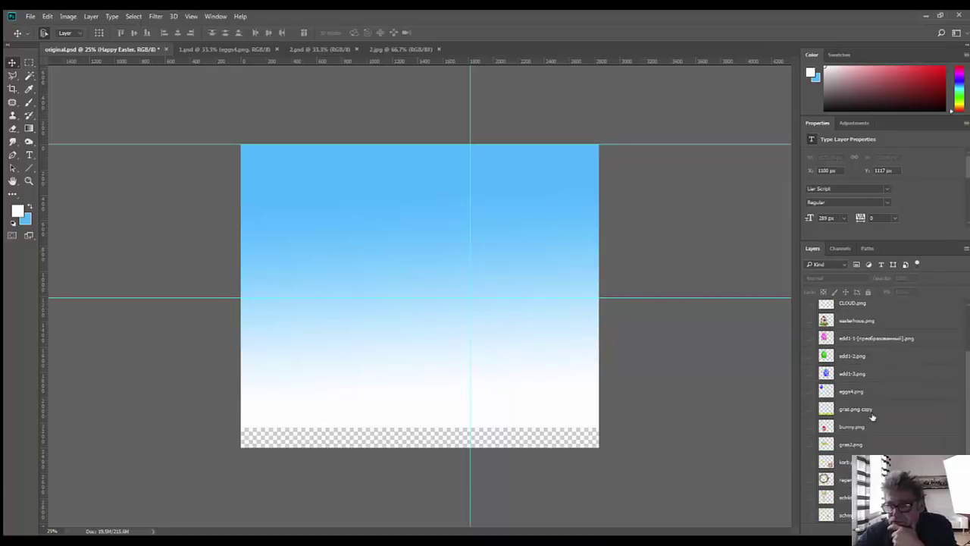
{"action": "left_click", "coordinate": [809, 429]}
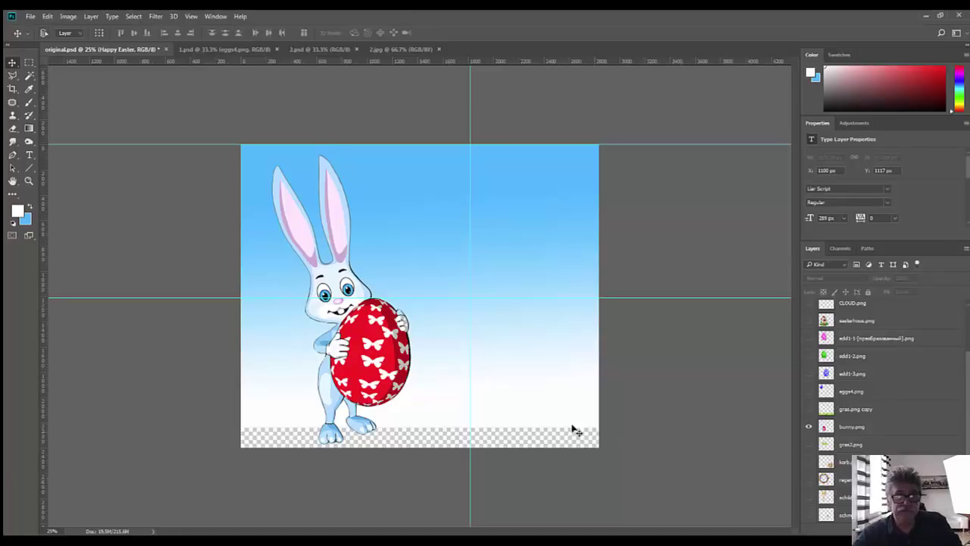
{"action": "left_click", "coordinate": [385, 373]}
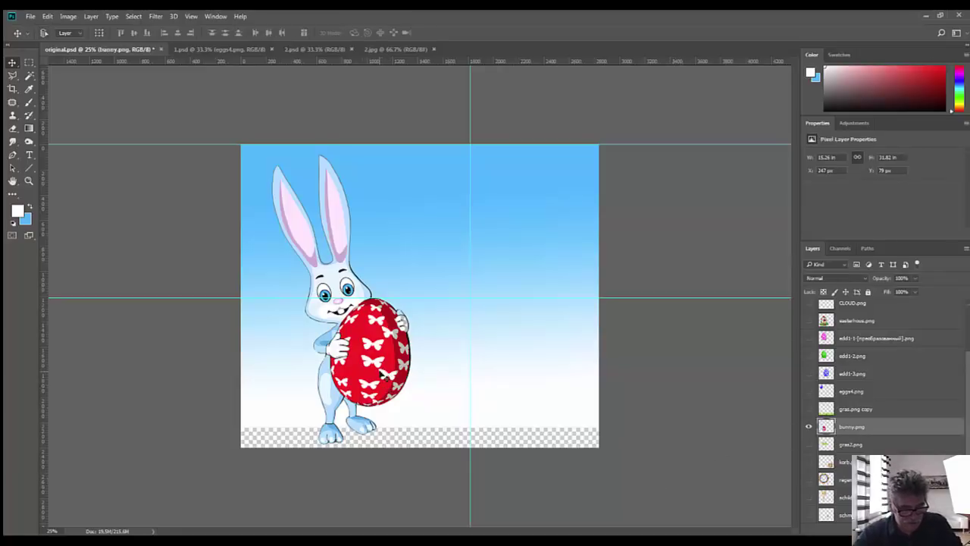
{"action": "key", "text": "ctrl+t"}
{"action": "left_click_drag", "start_coordinate": [410, 154], "coordinate": [338, 305]}
{"action": "left_click_drag", "start_coordinate": [330, 384], "coordinate": [305, 227]}
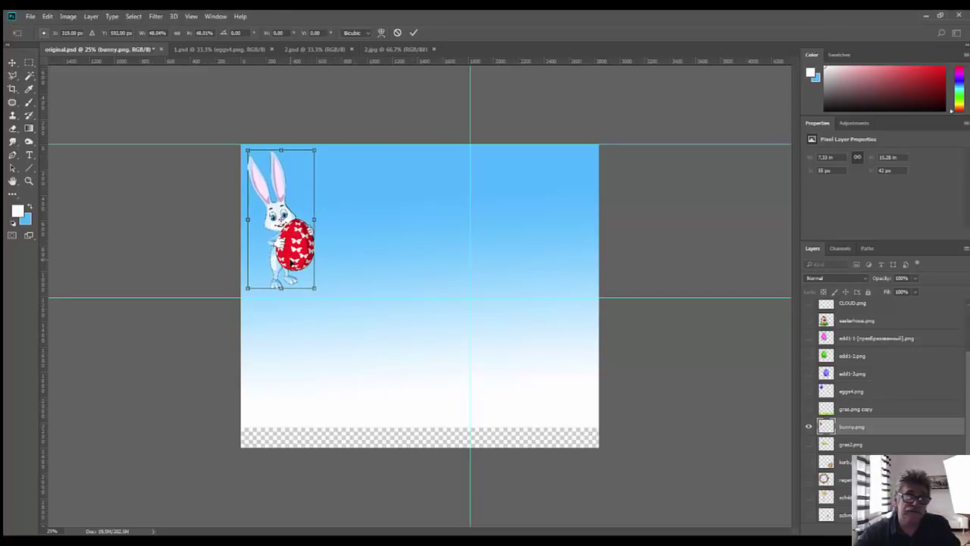
{"action": "key", "text": "Return"}
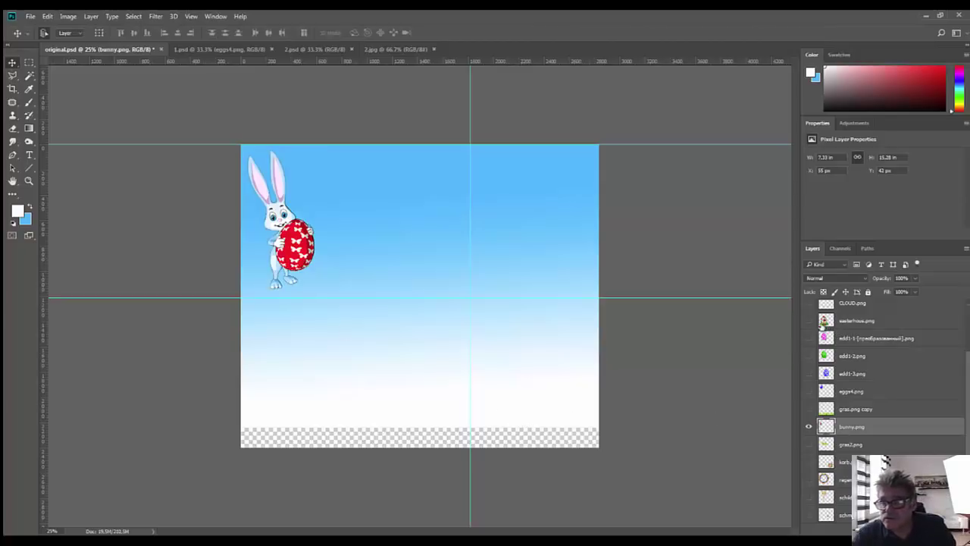
Show easterhous.png, shrink the egg house to about 5.63 in high and place it near the canvas's upper edge, right of the bunny
{"action": "left_click", "coordinate": [809, 321]}
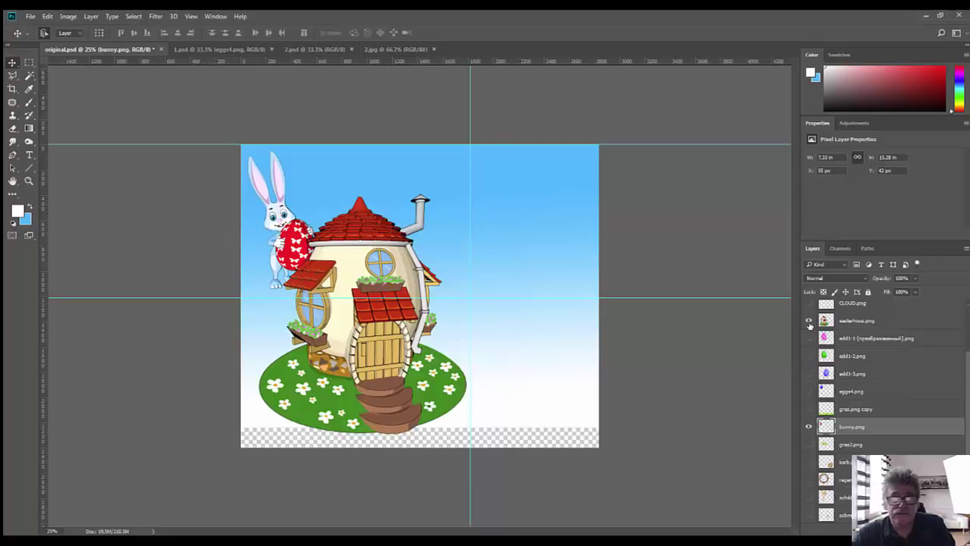
{"action": "key", "text": "ctrl+t"}
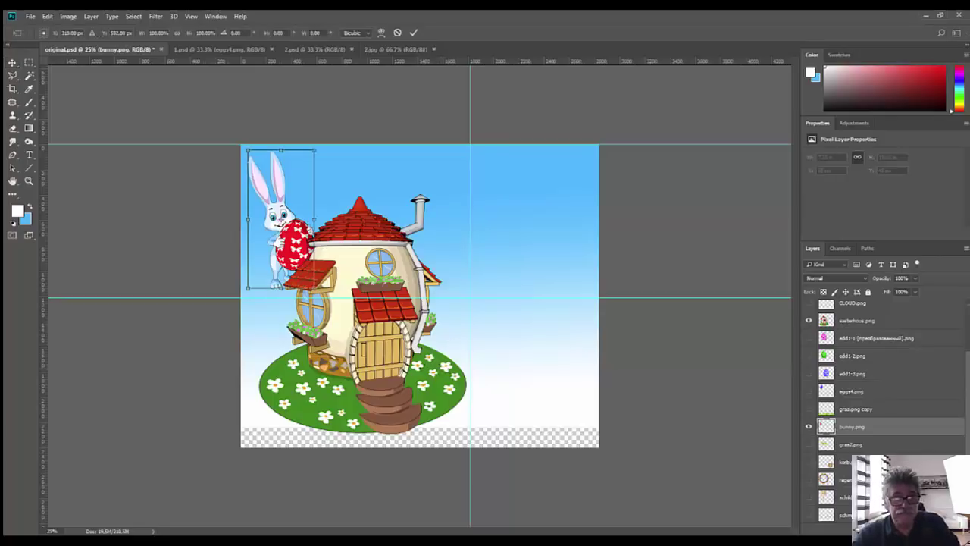
{"action": "key", "text": "Return"}
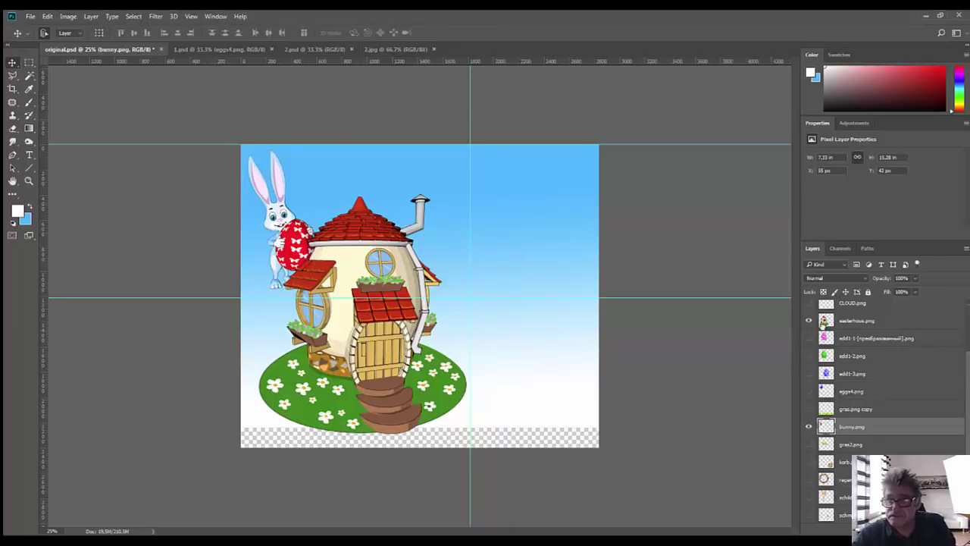
{"action": "left_click", "coordinate": [826, 321]}
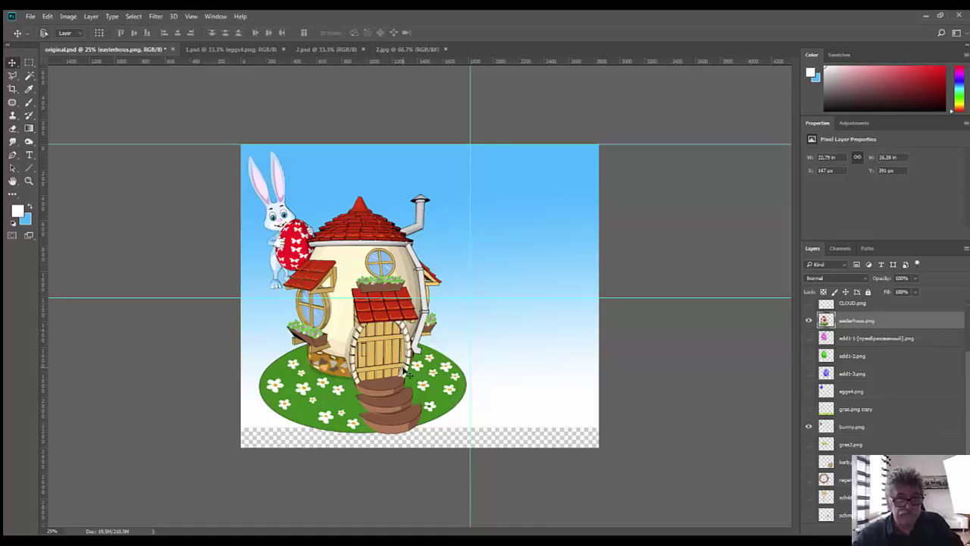
{"action": "key", "text": "ctrl+t"}
{"action": "left_click_drag", "start_coordinate": [469, 434], "coordinate": [348, 243]}
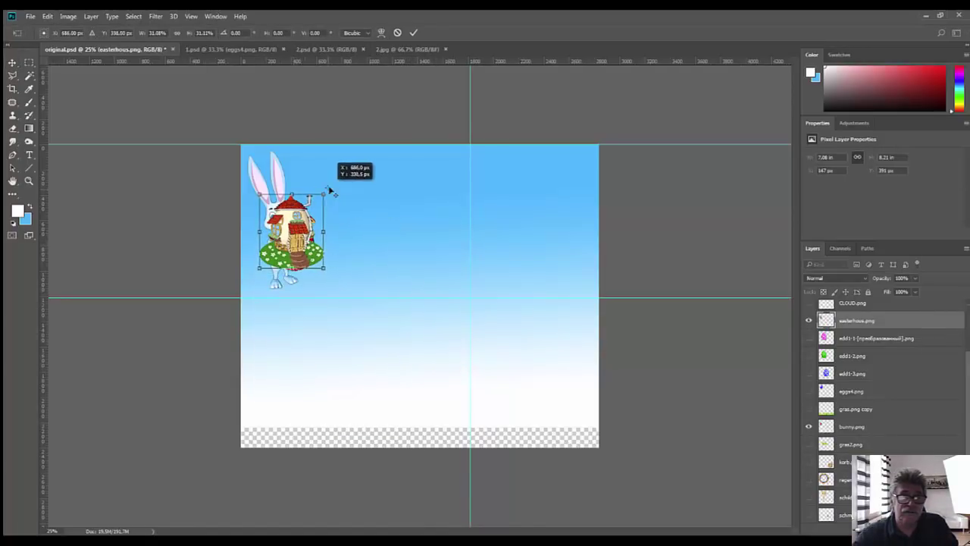
{"action": "left_click_drag", "start_coordinate": [286, 243], "coordinate": [320, 200]}
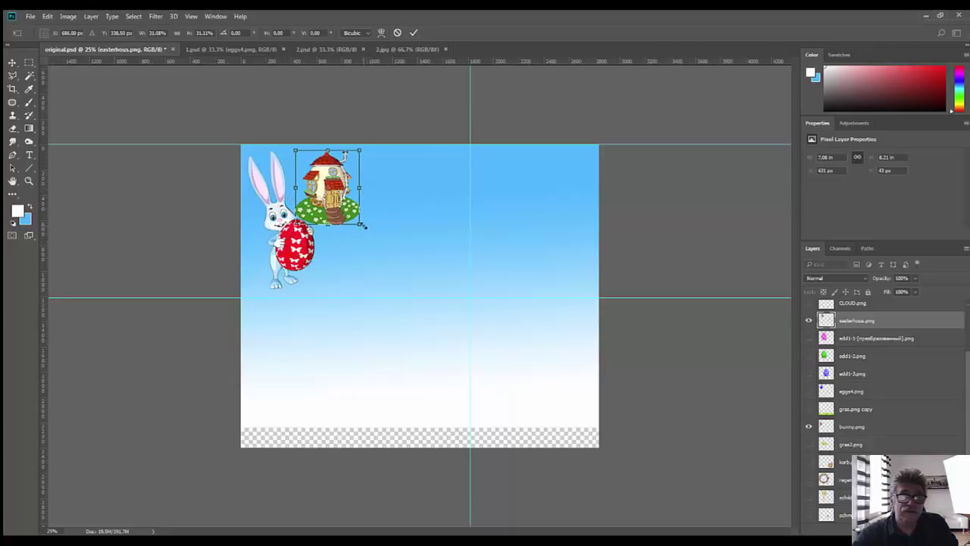
{"action": "left_click_drag", "start_coordinate": [363, 225], "coordinate": [332, 186]}
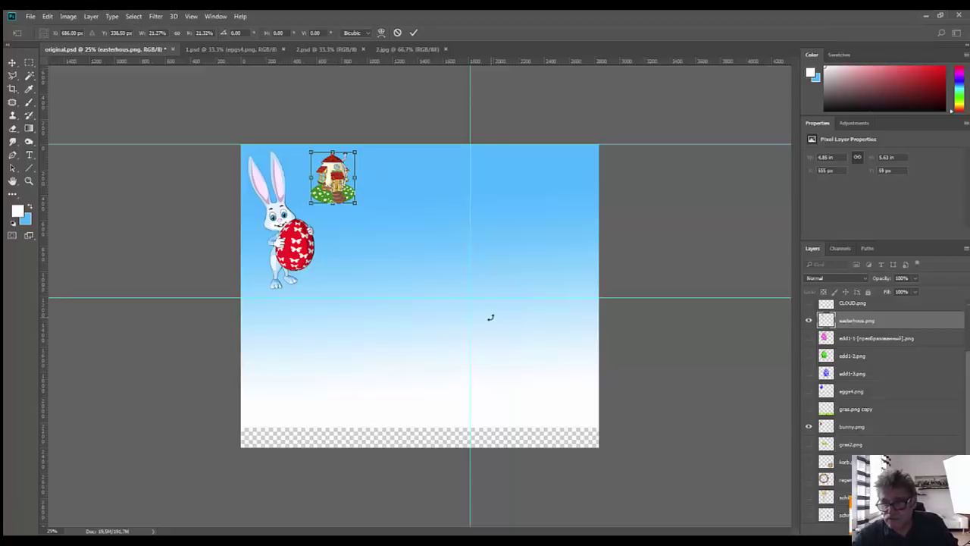
{"action": "key", "text": "Return"}
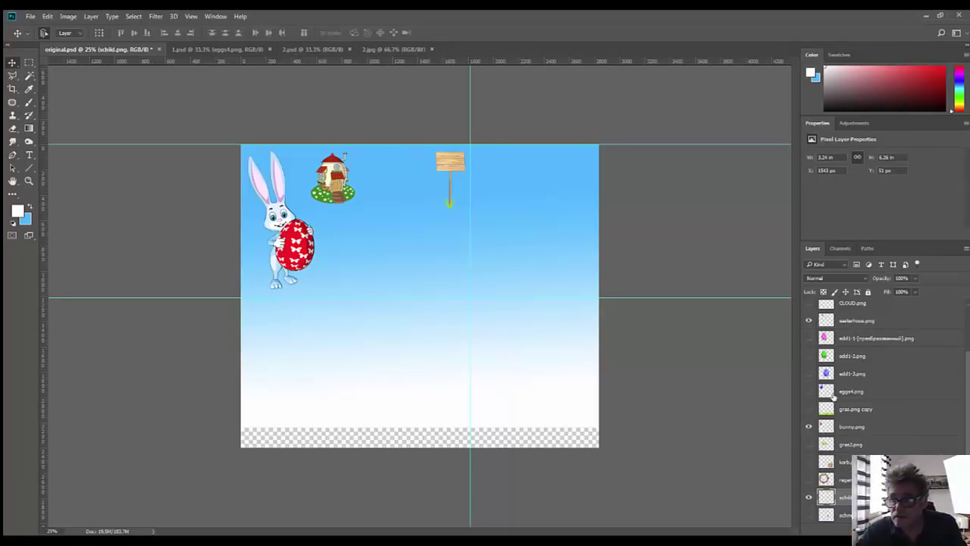
Show regenbogen.png and move the rainbow ring into the canvas's upper-left corner
{"action": "left_click", "coordinate": [809, 391]}
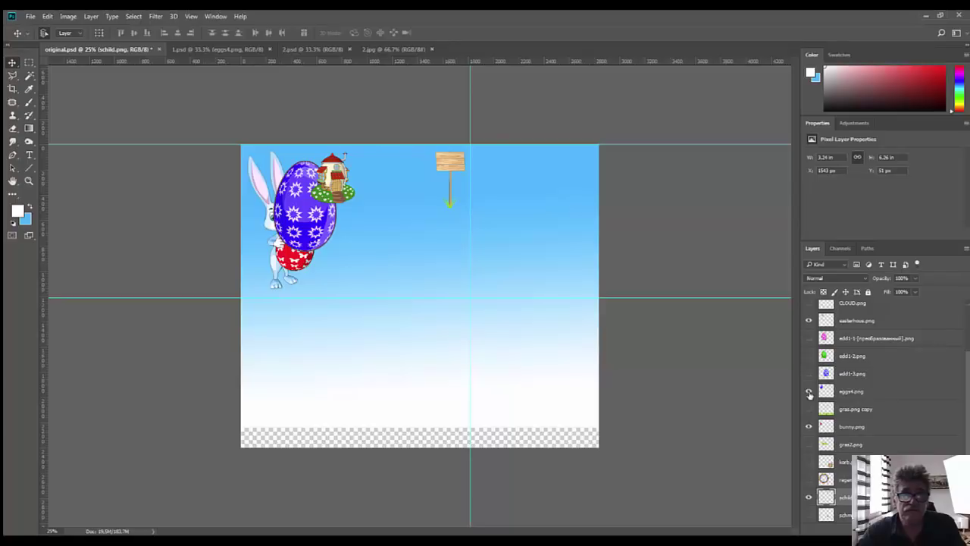
{"action": "left_click", "coordinate": [809, 392]}
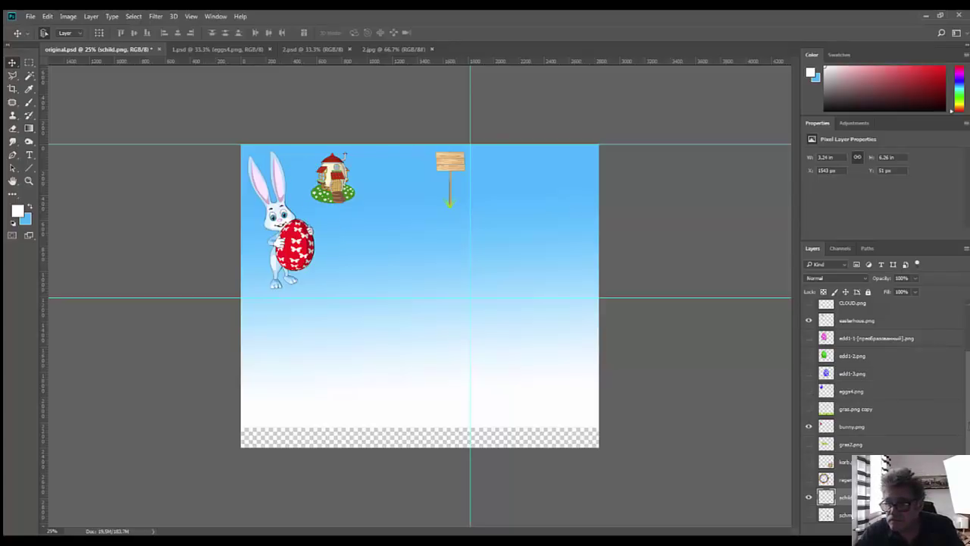
{"action": "scroll", "coordinate": [883, 410], "scroll_direction": "down", "scroll_amount": 3}
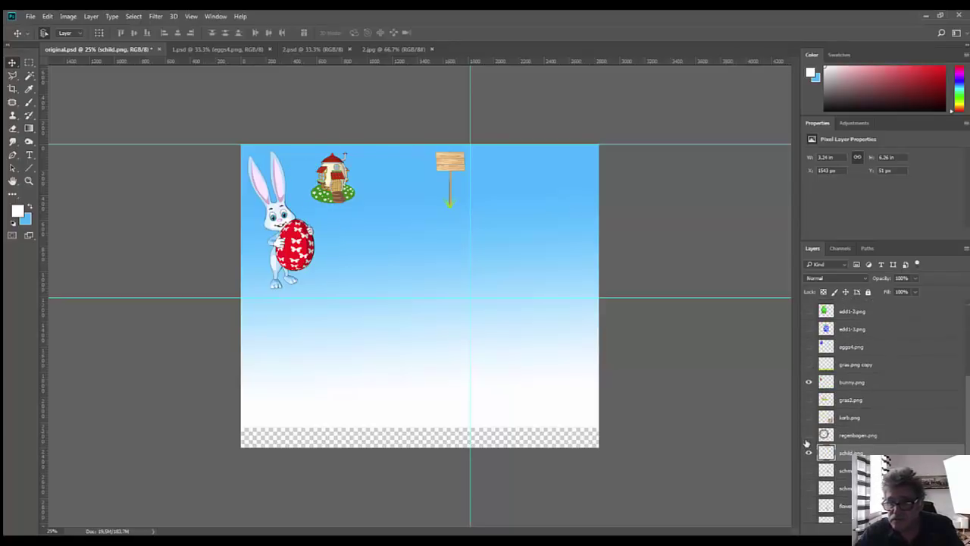
{"action": "left_click", "coordinate": [808, 436]}
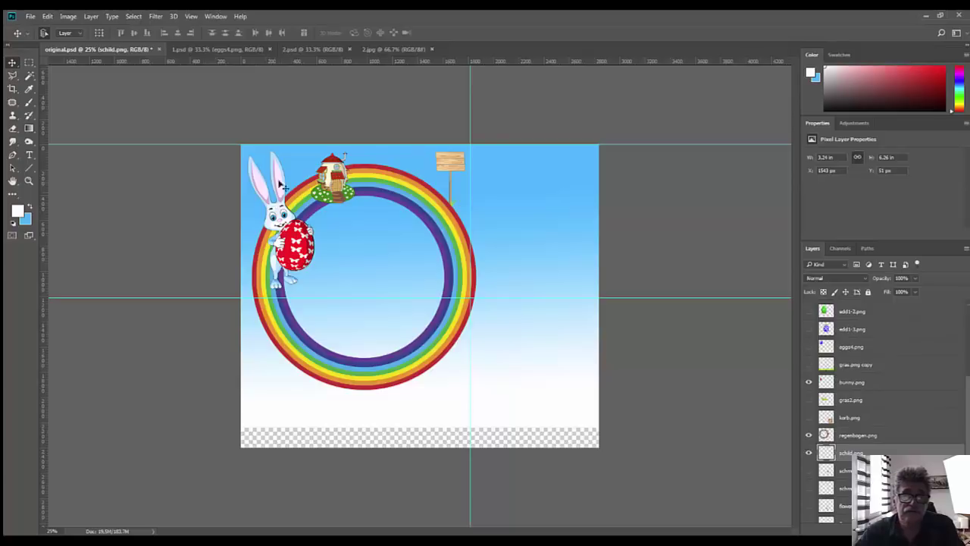
{"action": "left_click_drag", "start_coordinate": [394, 186], "coordinate": [379, 164]}
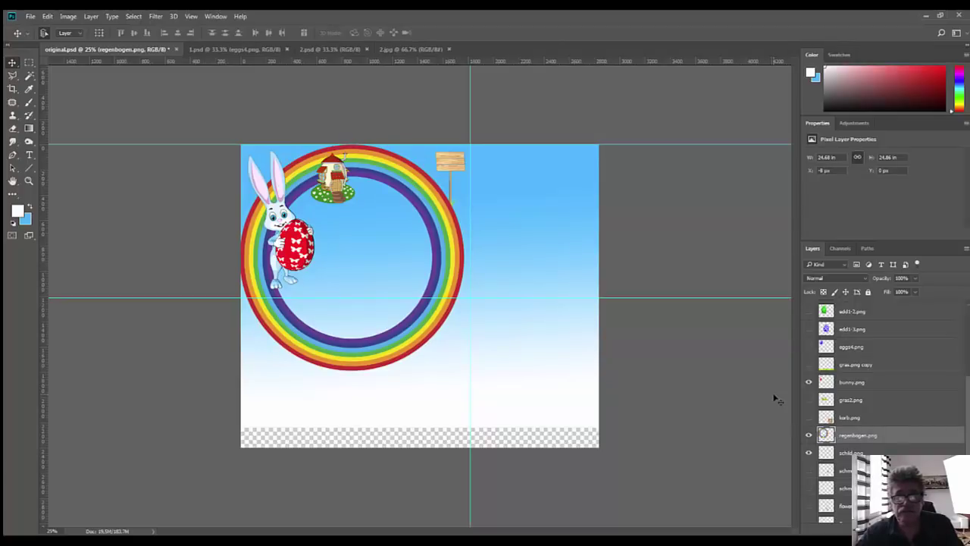
Show SONNE.png and move the sun onto the right side of the rainbow ring, just above the horizontal guide
{"action": "left_click_drag", "start_coordinate": [967, 398], "coordinate": [956, 316]}
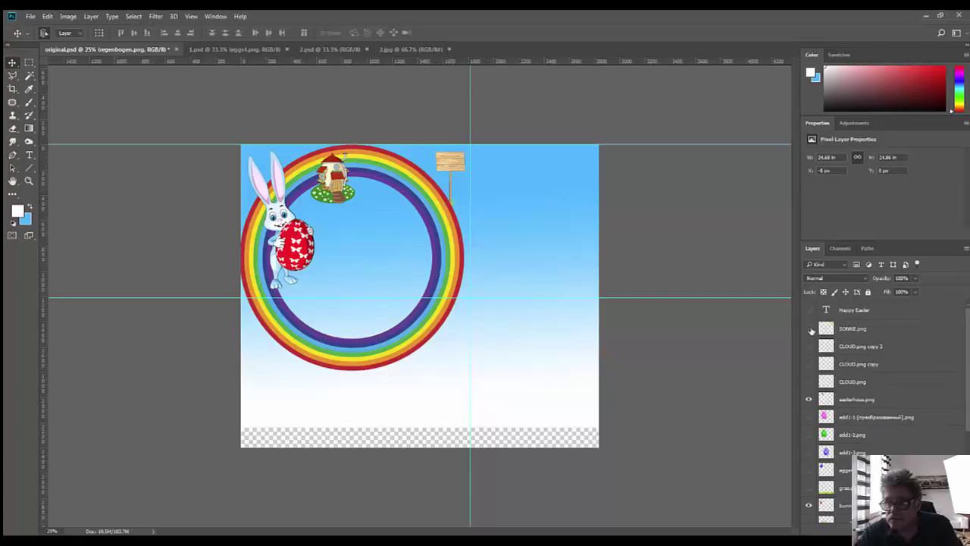
{"action": "left_click", "coordinate": [809, 329]}
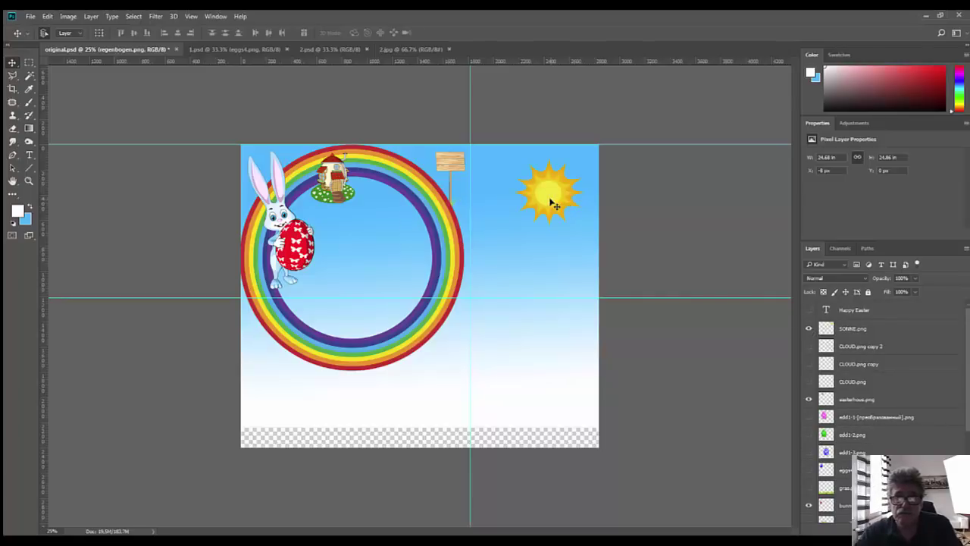
{"action": "left_click_drag", "start_coordinate": [554, 203], "coordinate": [405, 288]}
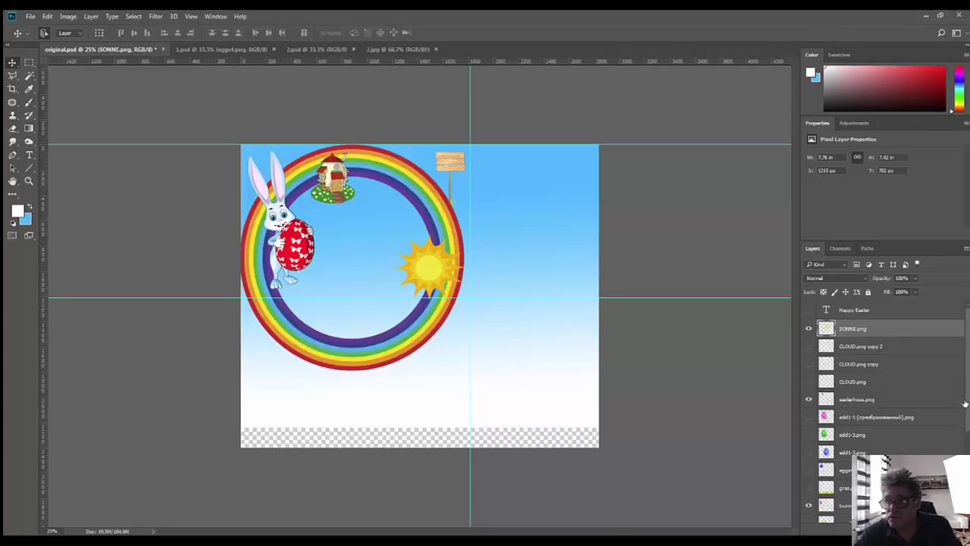
Show gras.png copy along the canvas's lower edge and undo a trial upward move of the grass
{"action": "scroll", "coordinate": [968, 407], "scroll_direction": "down", "scroll_amount": 2}
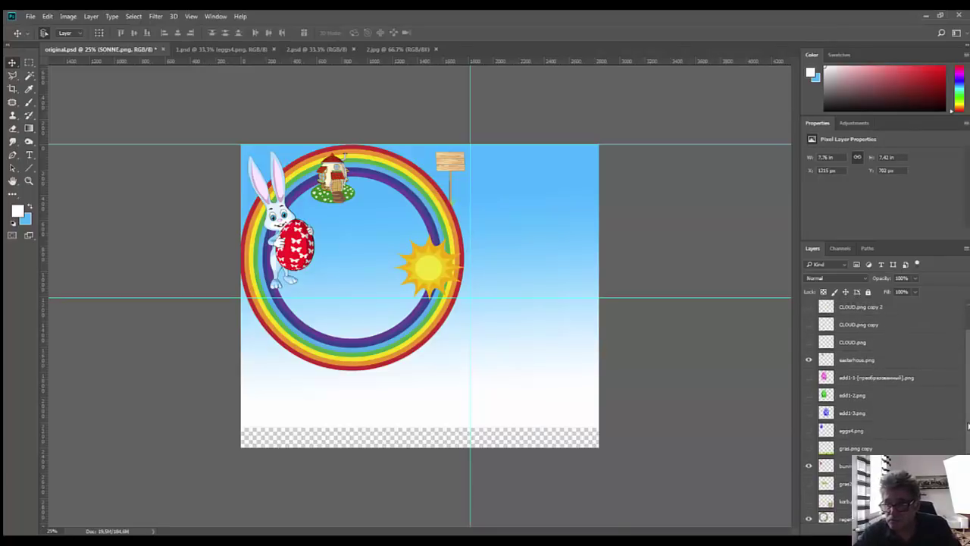
{"action": "left_click", "coordinate": [808, 448]}
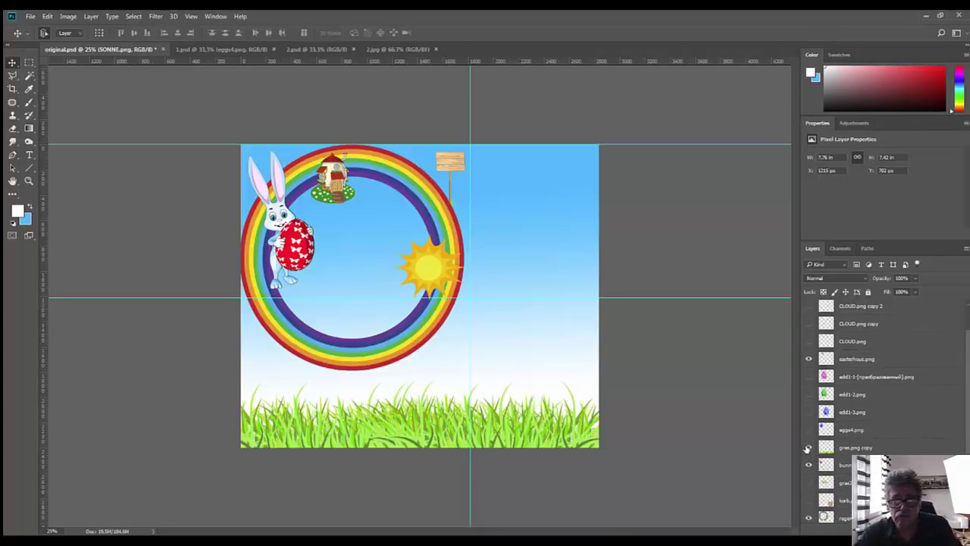
{"action": "left_click_drag", "start_coordinate": [346, 420], "coordinate": [345, 286]}
{"action": "key", "text": "ctrl+z"}
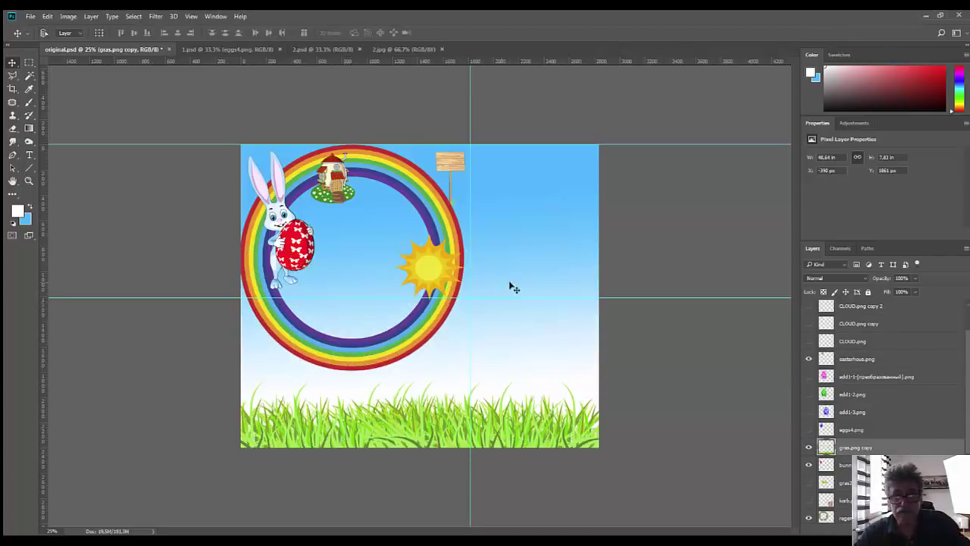
Show the gras2.png grass tuft and leave the trial transform of gras.png copy without resizing it
{"action": "left_click", "coordinate": [808, 482]}
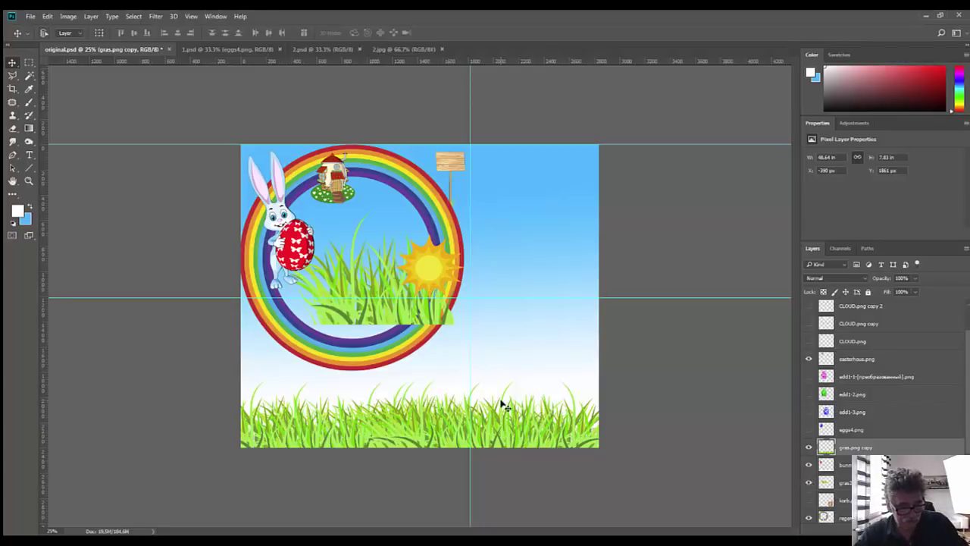
{"action": "key", "text": "ctrl+t"}
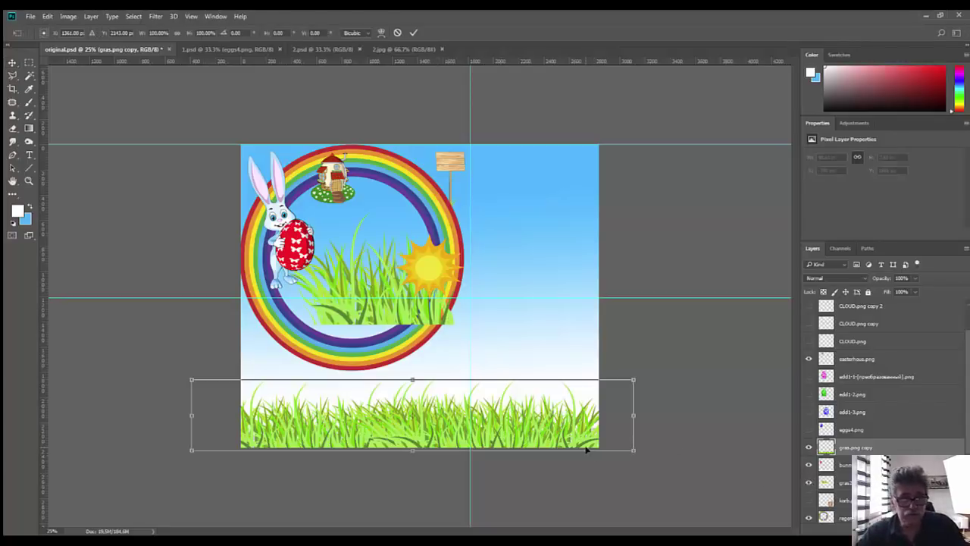
{"action": "key", "text": "Return"}
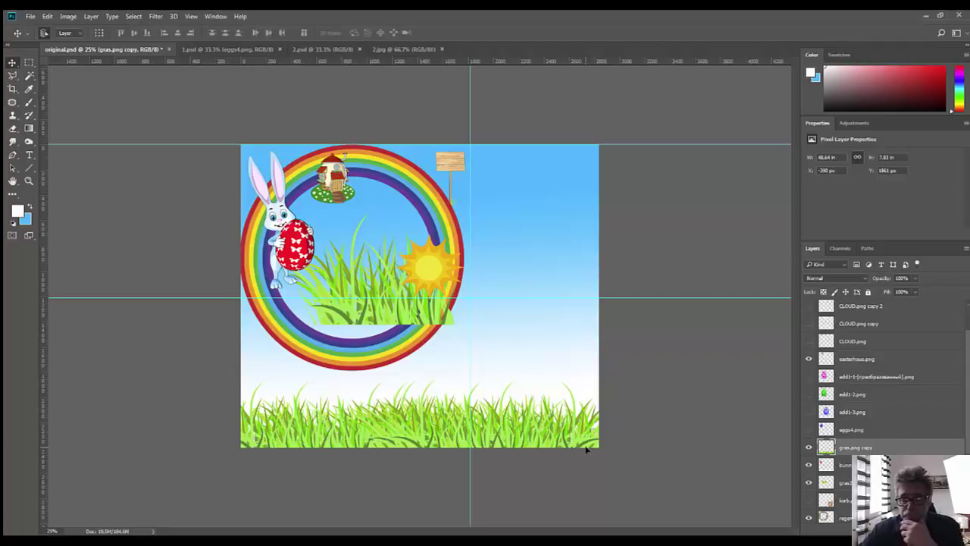
{"action": "key", "text": "alt+Tab"}
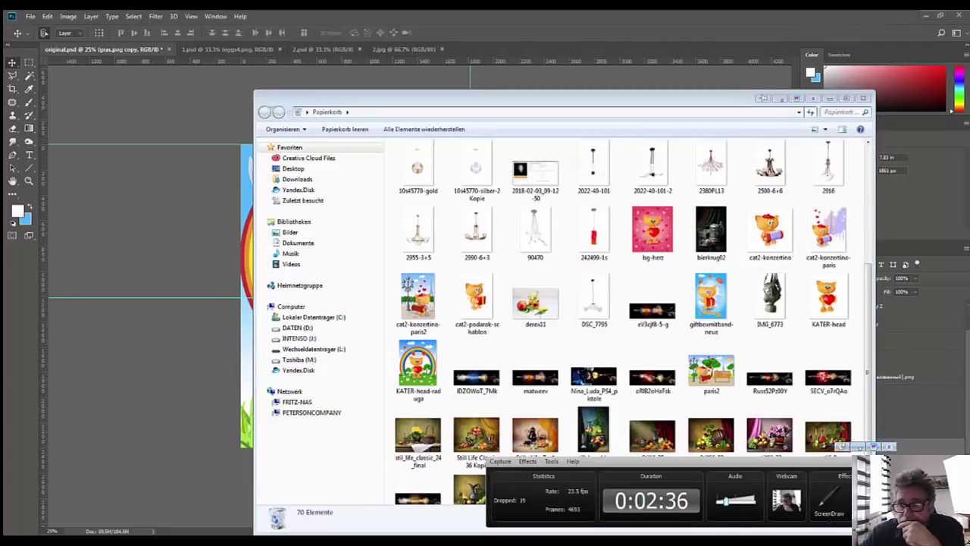
{"action": "key", "text": "alt+Tab"}
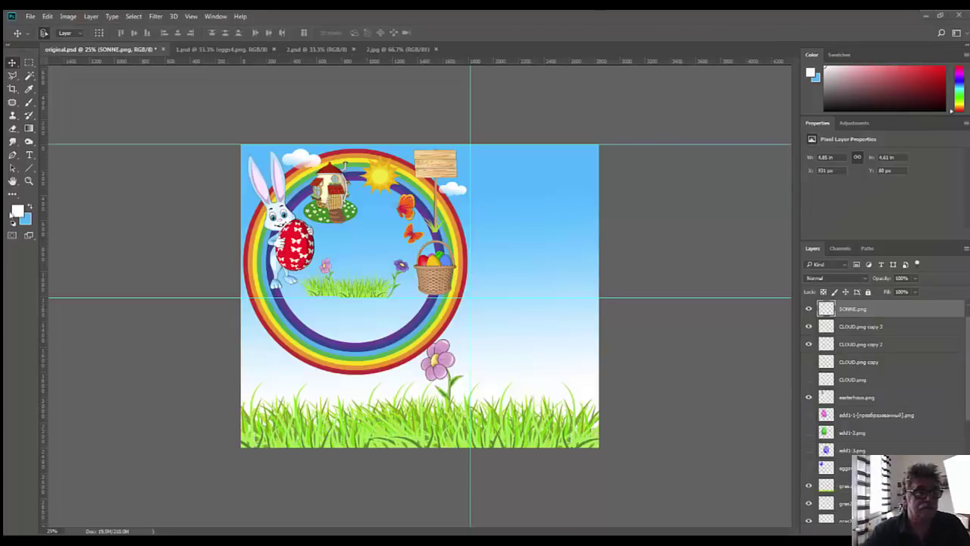
Frame the rainbow scene for cropping, with the lower crop edge on the horizontal guide and the right edge on the vertical guide
{"action": "left_click", "coordinate": [29, 182]}
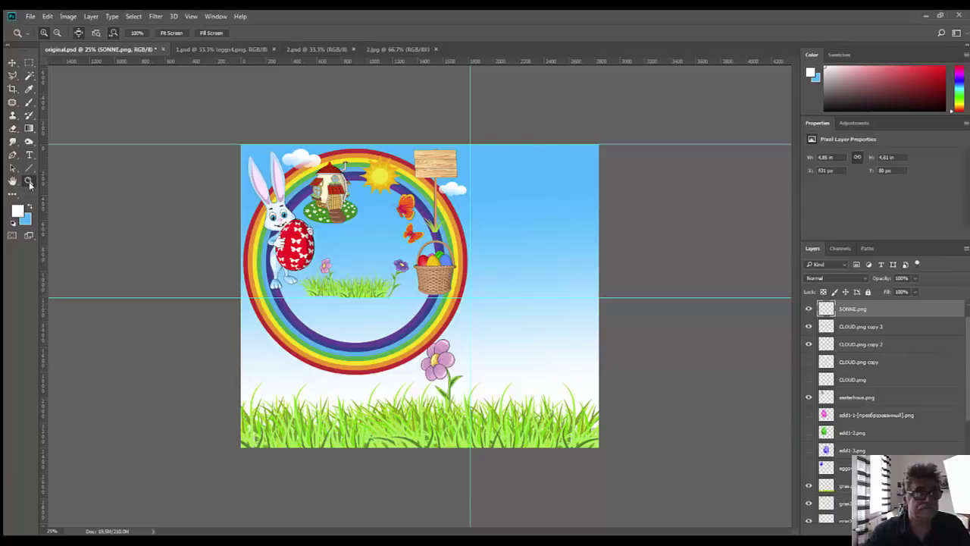
{"action": "double_click", "coordinate": [28, 182]}
{"action": "key", "text": "ctrl+minus"}
{"action": "key", "text": "ctrl+minus"}
{"action": "key", "text": "ctrl+minus"}
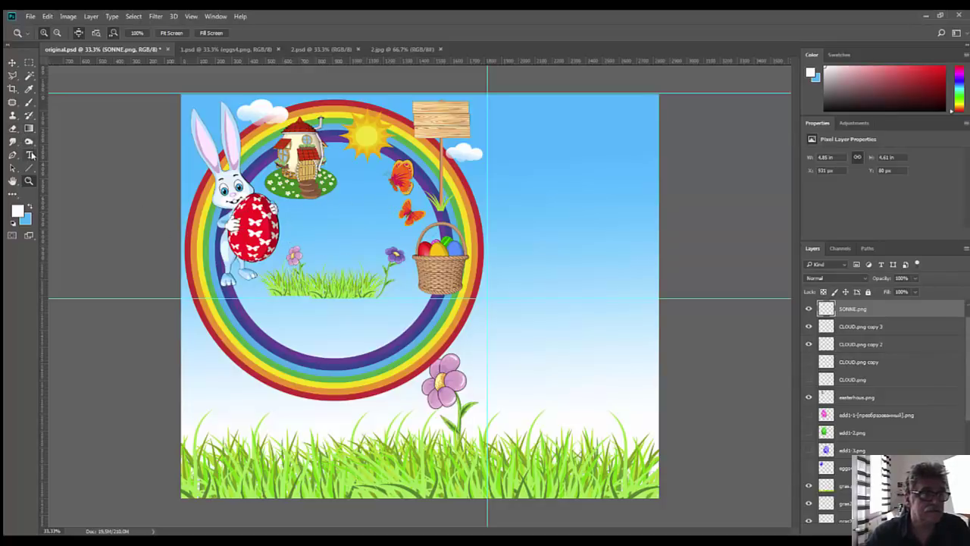
{"action": "left_click", "coordinate": [12, 89]}
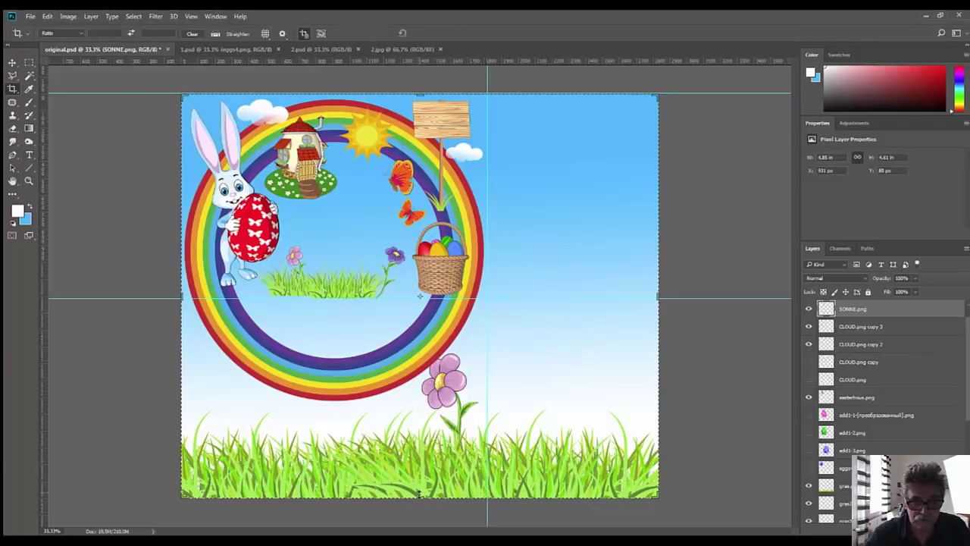
{"action": "mouse_move", "coordinate": [419, 495]}
{"action": "left_mouse_down"}
{"action": "mouse_move", "coordinate": [421, 433]}
{"action": "mouse_move", "coordinate": [410, 397]}
{"action": "left_mouse_up"}
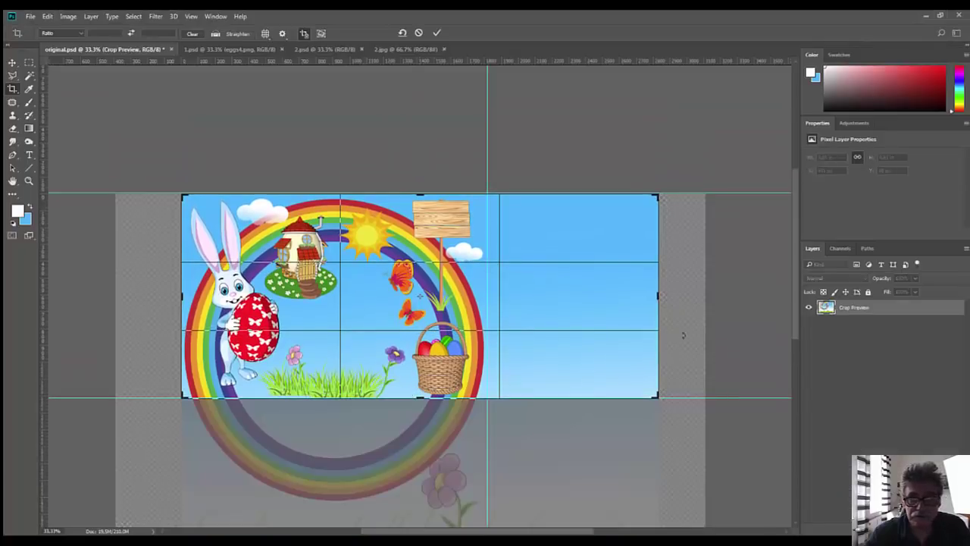
{"action": "left_click_drag", "start_coordinate": [656, 298], "coordinate": [570, 304]}
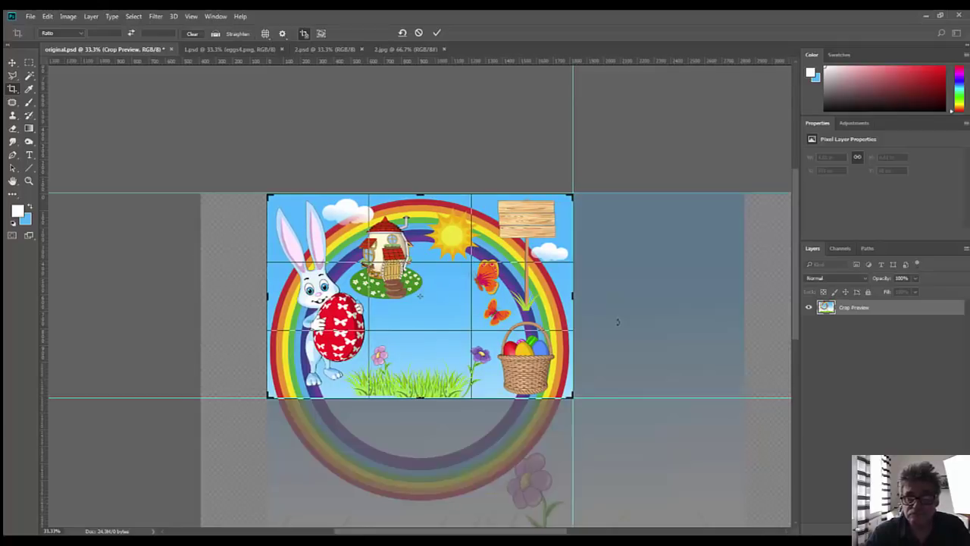
Fine-tune the right crop edge against the vertical guide at 100% zoom, check the lower-right corner and apply the crop
{"action": "key", "text": "ctrl+1"}
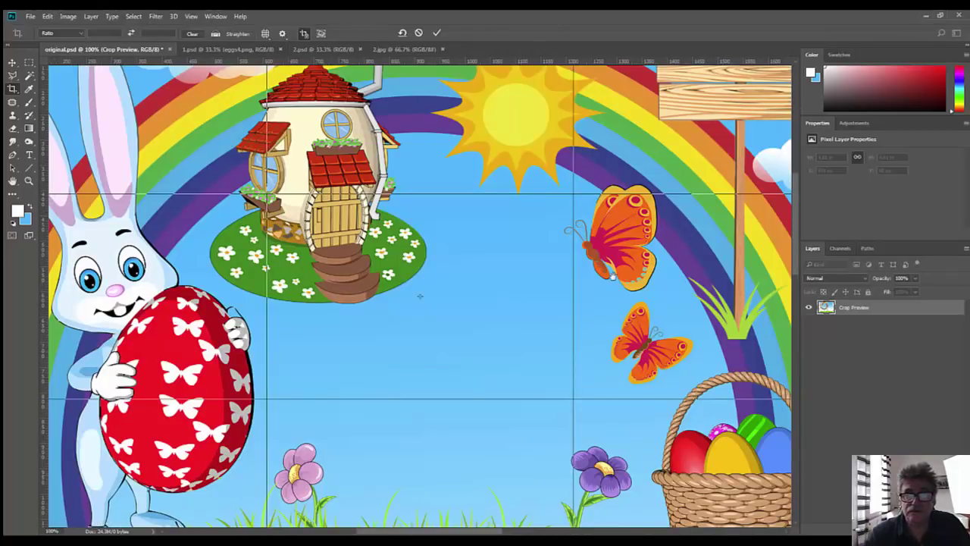
{"action": "scroll", "coordinate": [614, 276], "scroll_direction": "right", "scroll_amount": 5}
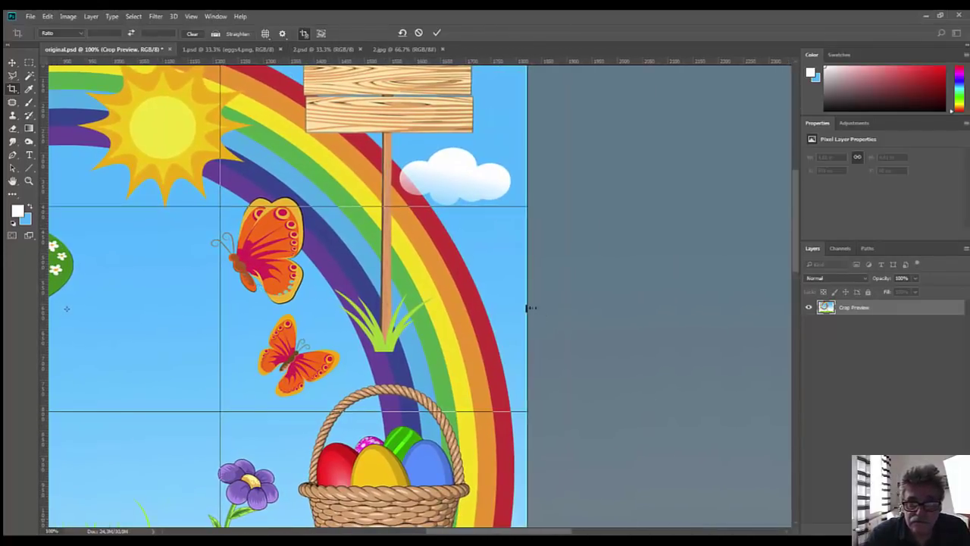
{"action": "left_click_drag", "start_coordinate": [527, 307], "coordinate": [546, 333]}
{"action": "scroll", "coordinate": [546, 431], "scroll_direction": "down", "scroll_amount": 5}
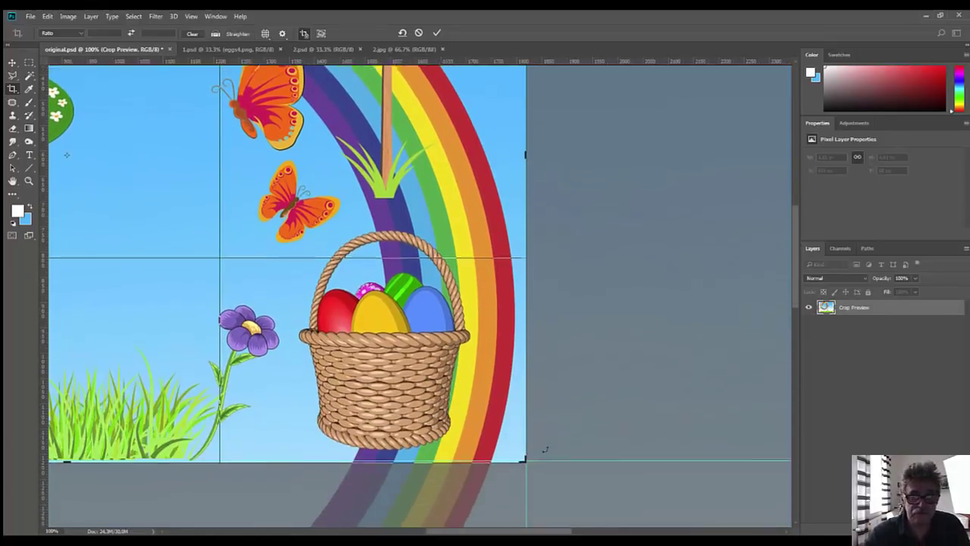
{"action": "left_click", "coordinate": [282, 431]}
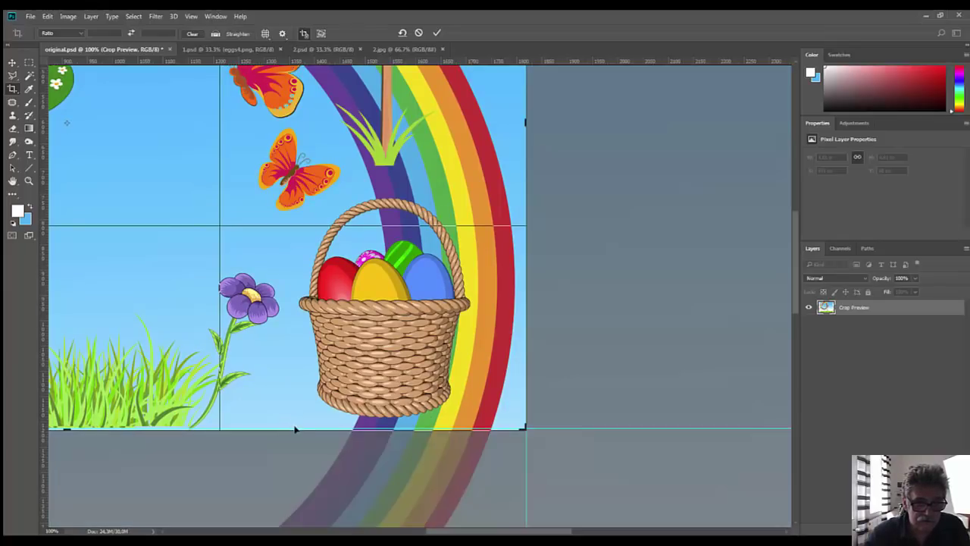
{"action": "left_click", "coordinate": [16, 60]}
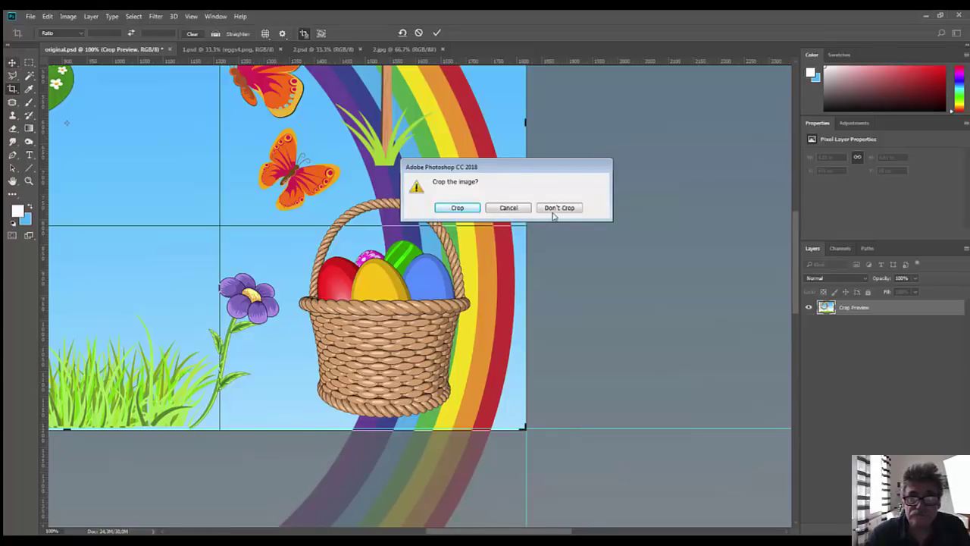
{"action": "left_click", "coordinate": [469, 209]}
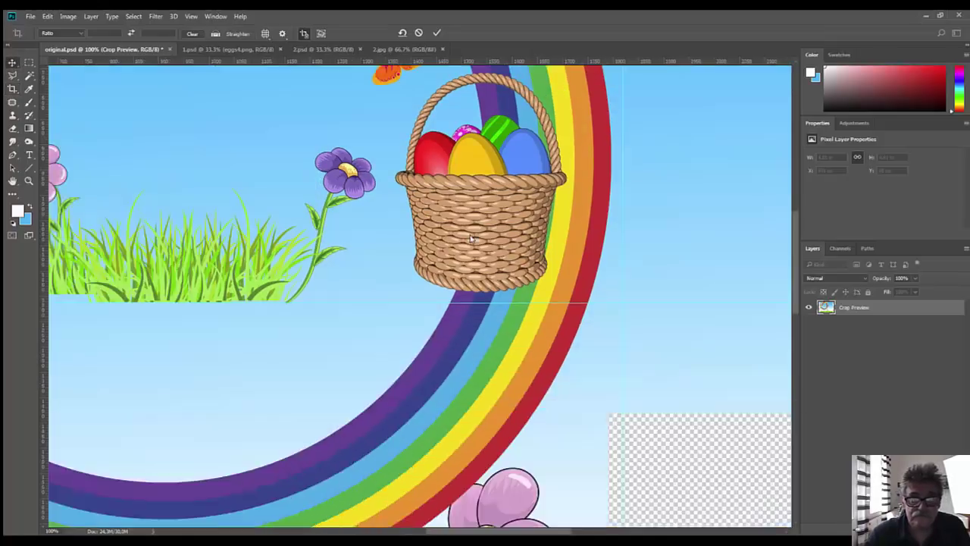
Set the canvas height to 1214 pixels, anchored at the top centre, and proceed with clipping the canvas
{"action": "key", "text": "ctrl+minus"}
{"action": "key", "text": "ctrl+minus"}
{"action": "key", "text": "ctrl+minus"}
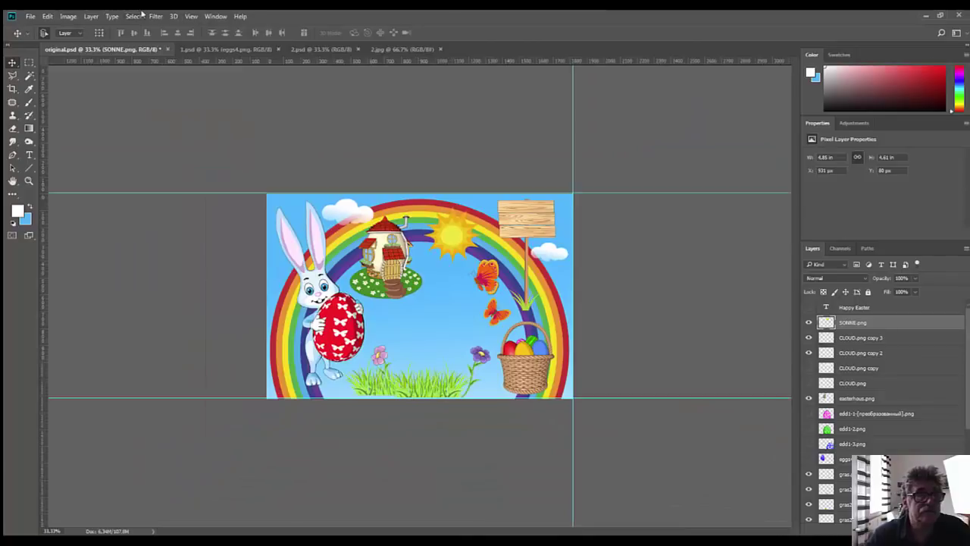
{"action": "left_click", "coordinate": [68, 16]}
{"action": "left_click", "coordinate": [79, 99]}
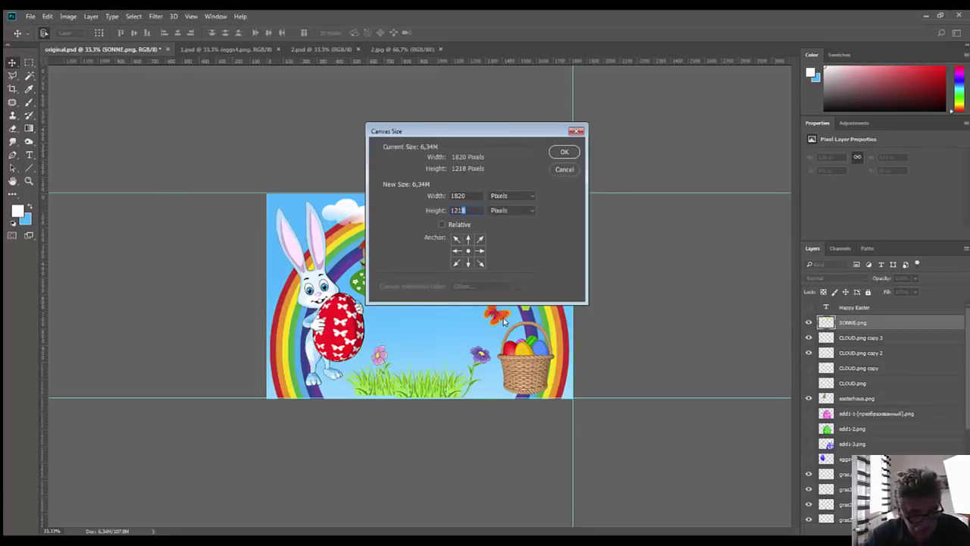
{"action": "type", "text": "4"}
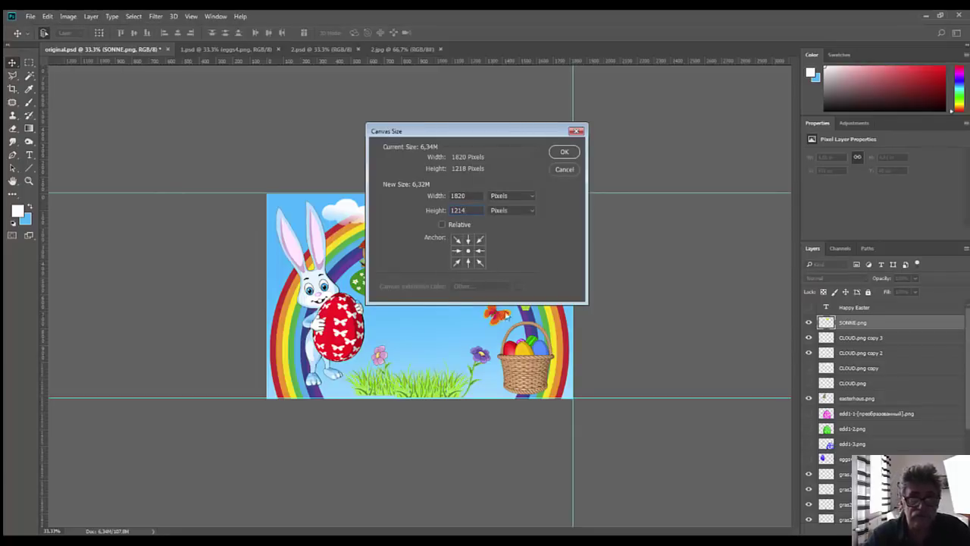
{"action": "left_click", "coordinate": [468, 240]}
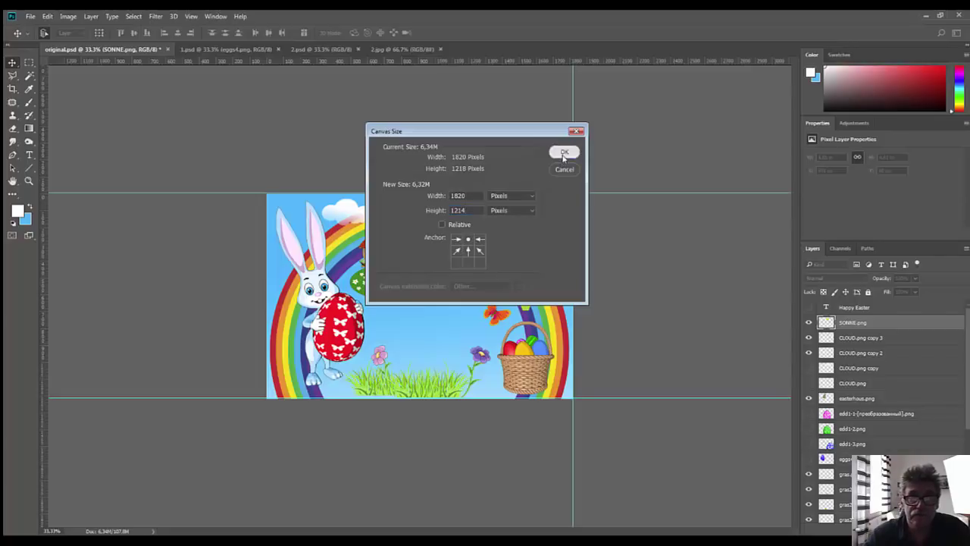
{"action": "left_click", "coordinate": [564, 153]}
{"action": "left_click", "coordinate": [470, 211]}
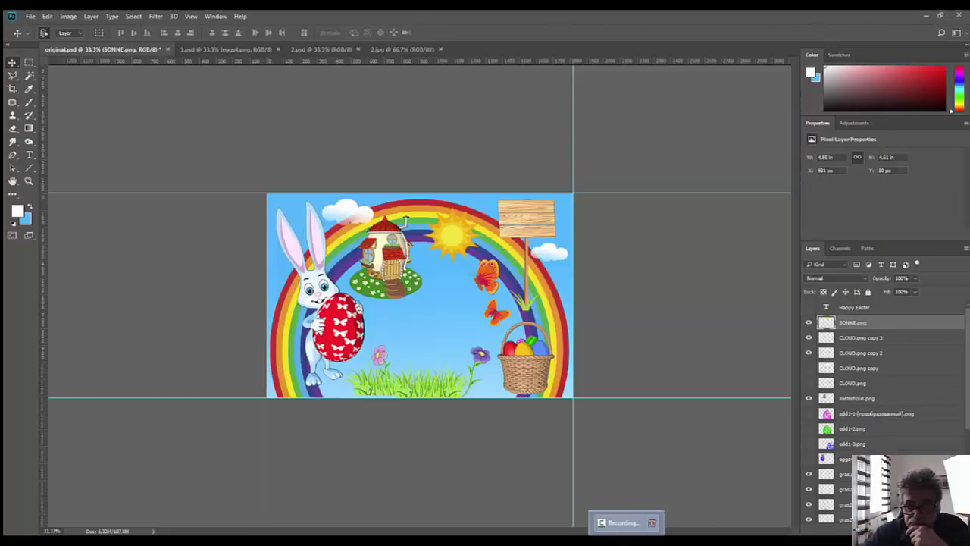
{"action": "right_click", "coordinate": [627, 539]}
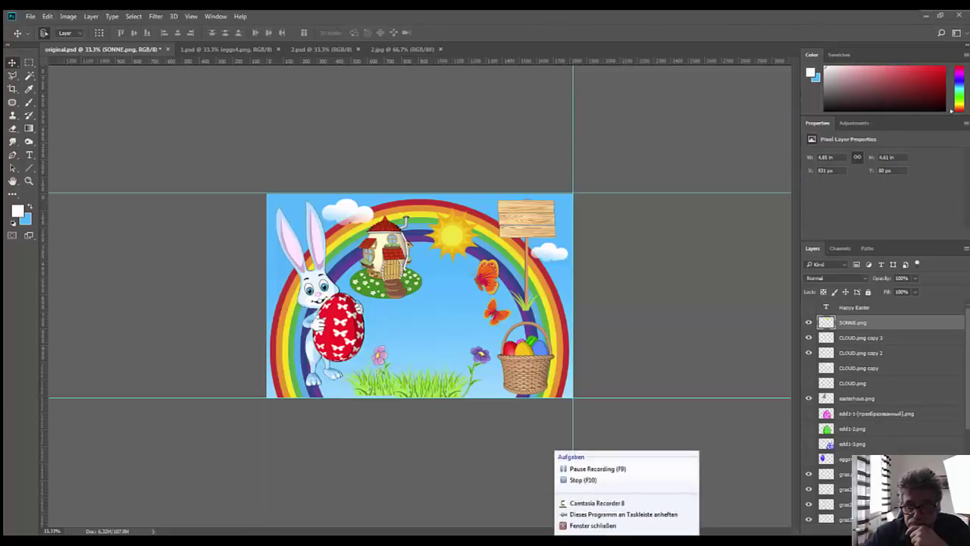
{"action": "left_click", "coordinate": [589, 482]}
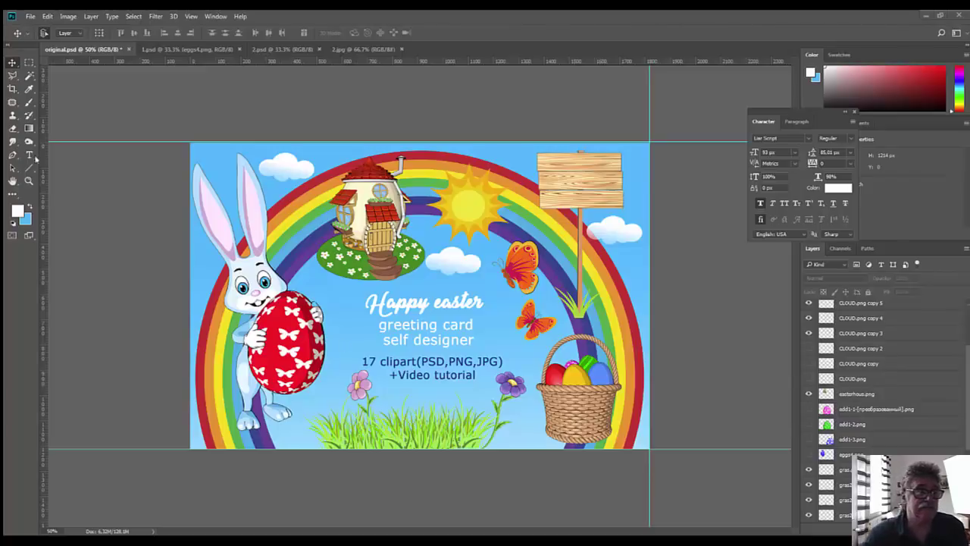
Remove "PNG," from the blue caption so its first line reads "17 clipart(PSD,JPG)"
{"action": "left_click", "coordinate": [479, 367]}
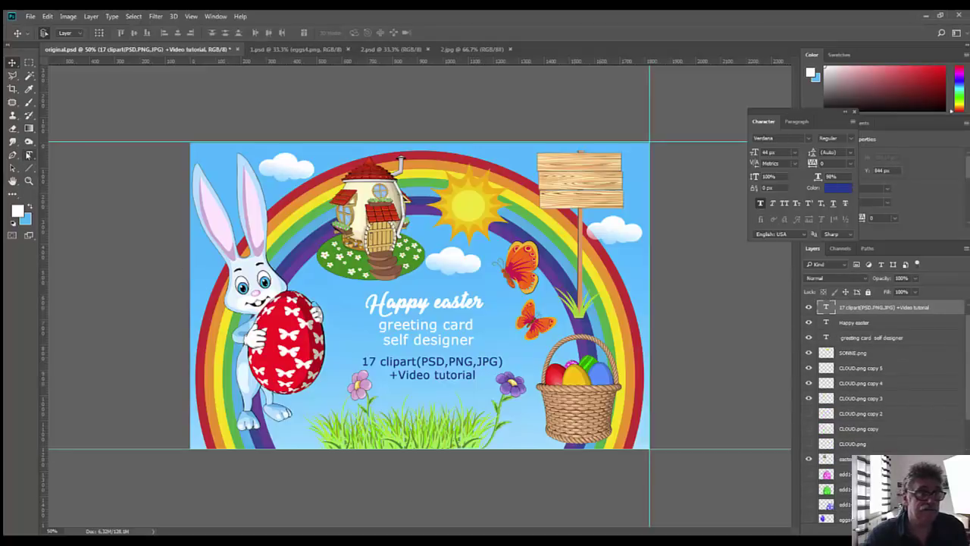
{"action": "left_click", "coordinate": [29, 155]}
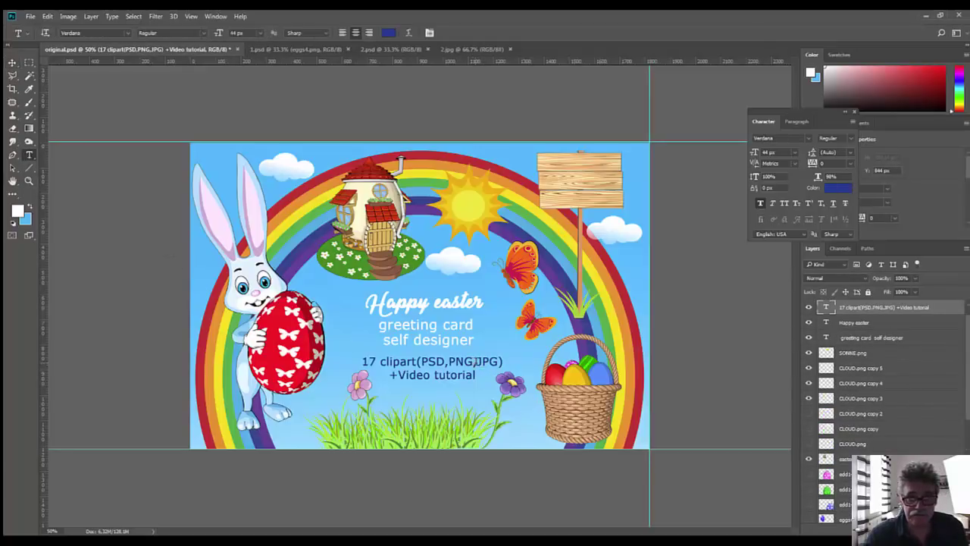
{"action": "left_click_drag", "start_coordinate": [477, 362], "coordinate": [446, 363]}
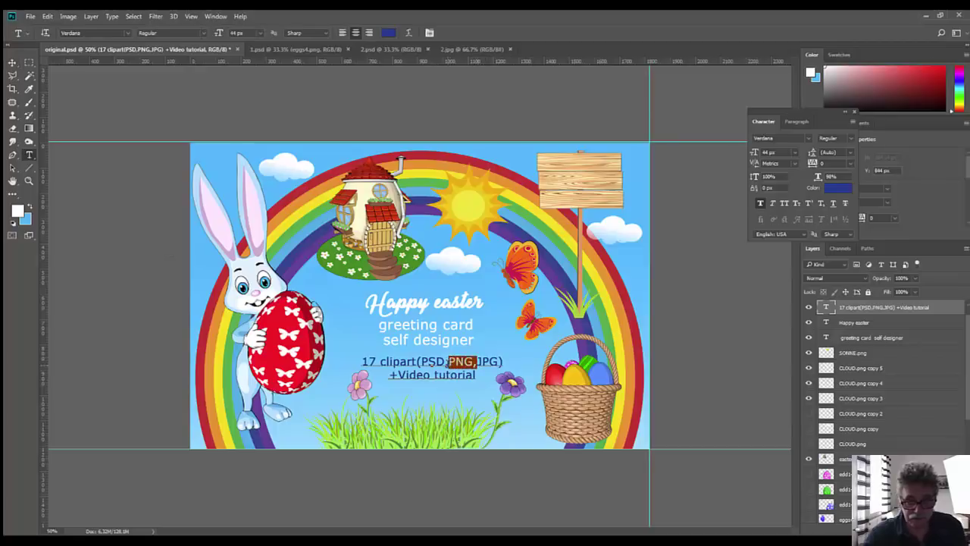
{"action": "key", "text": "BackSpace"}
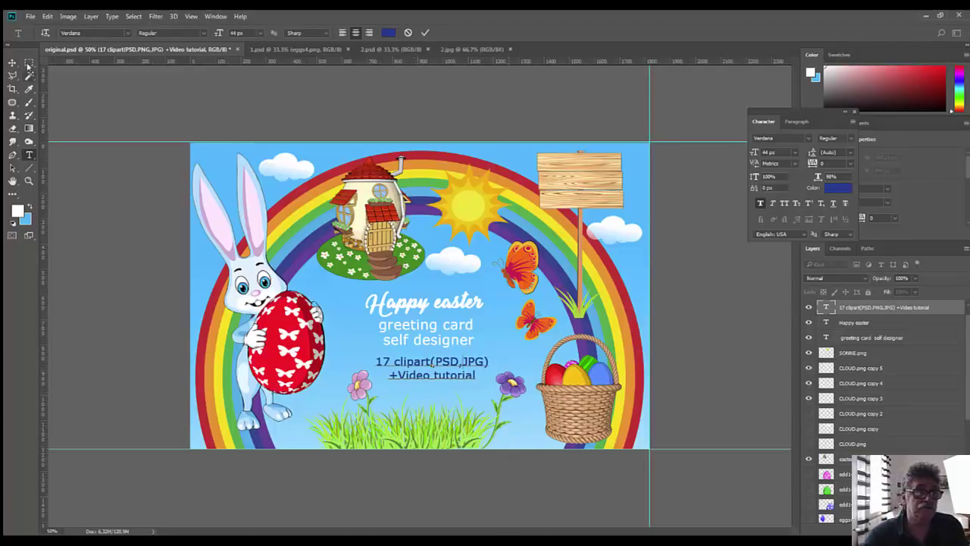
{"action": "left_click", "coordinate": [12, 64]}
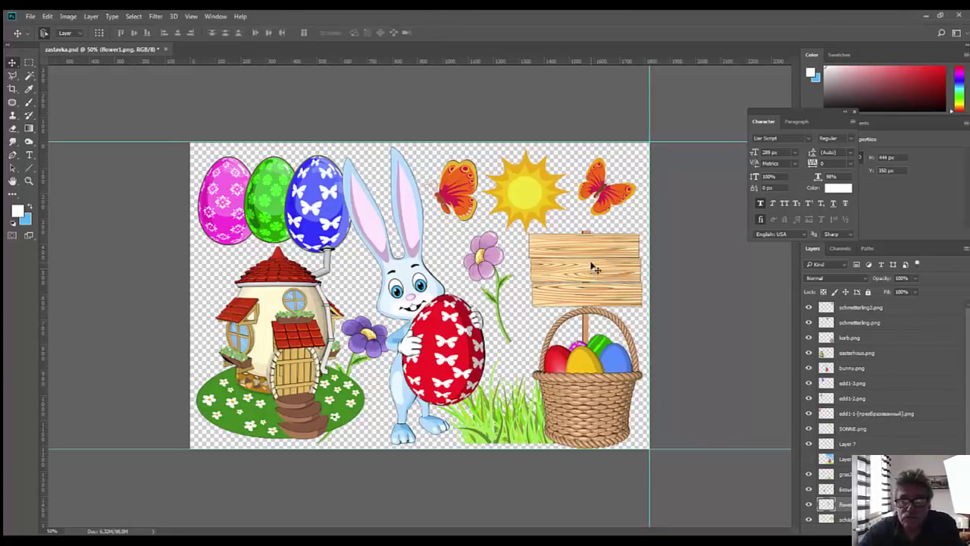
{"action": "left_click_drag", "start_coordinate": [604, 276], "coordinate": [599, 295]}
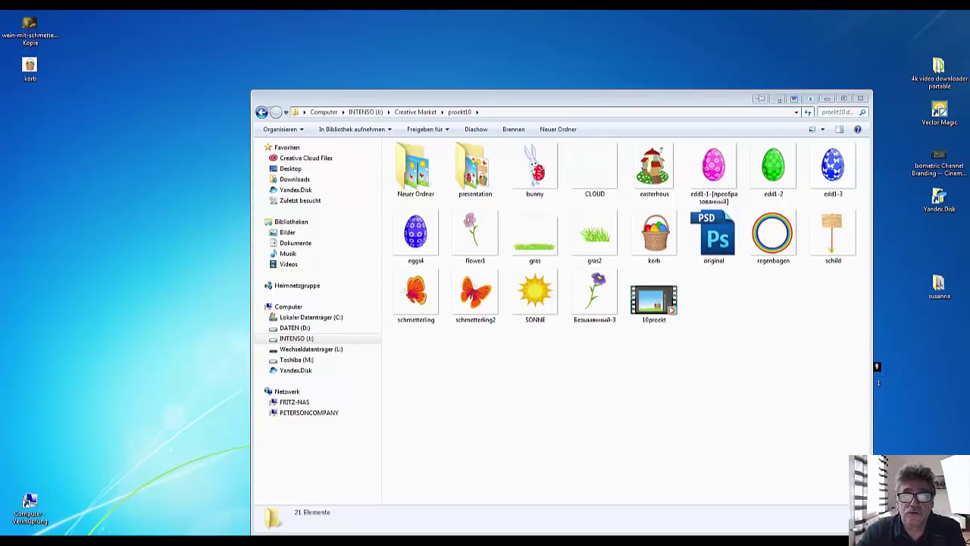
Look over the bunny and CLOUD images and the 10proekt video in the proekt10 folder in Windows Explorer
{"action": "left_click", "coordinate": [551, 165]}
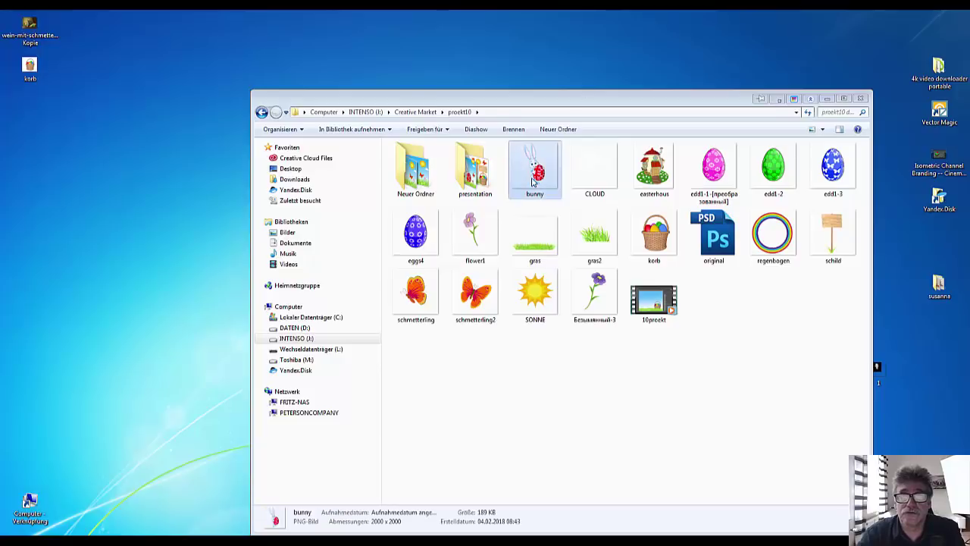
{"action": "left_click", "coordinate": [586, 182]}
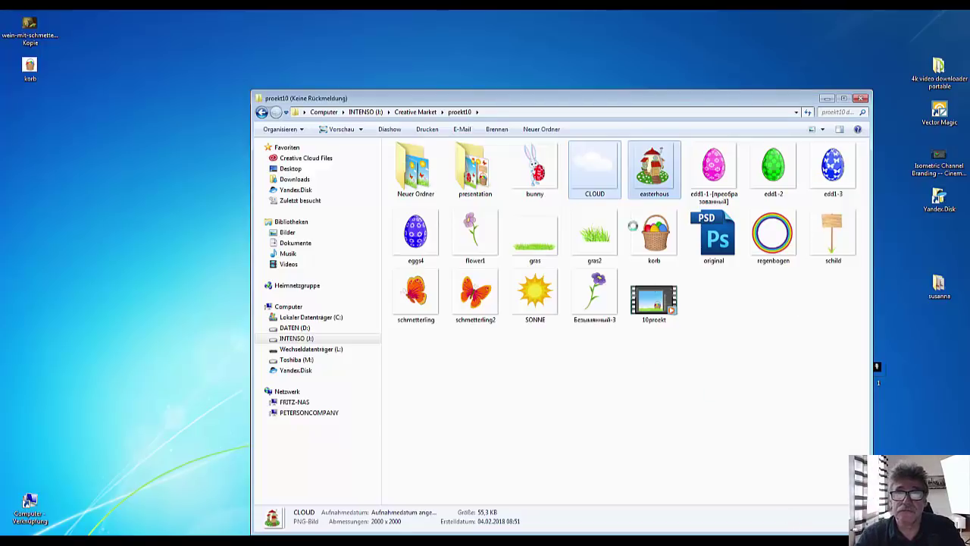
{"action": "left_click", "coordinate": [529, 170]}
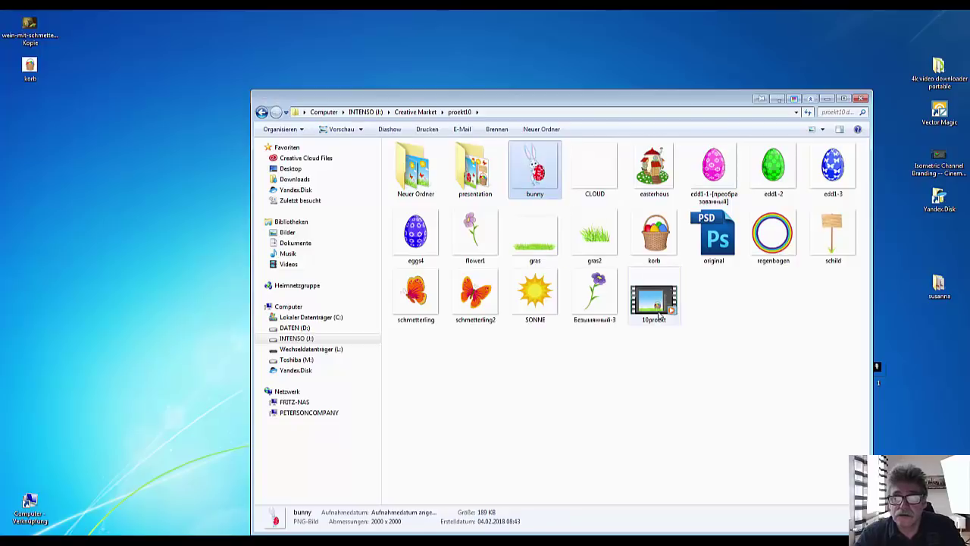
{"action": "mouse_move", "coordinate": [656, 313]}
{"action": "left_mouse_down"}
{"action": "mouse_move", "coordinate": [720, 326]}
{"action": "mouse_move", "coordinate": [721, 256]}
{"action": "mouse_move", "coordinate": [650, 315]}
{"action": "mouse_move", "coordinate": [640, 303]}
{"action": "left_mouse_up"}
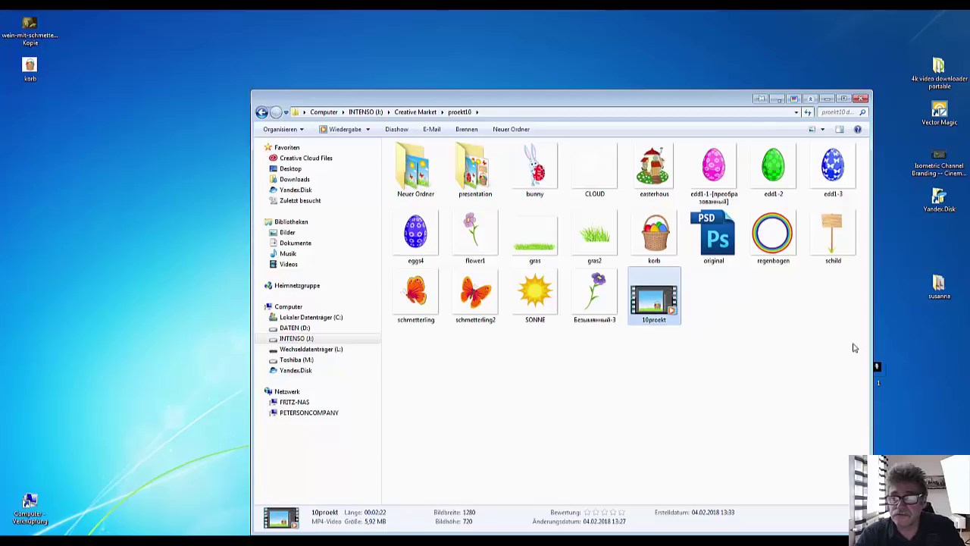
{"action": "left_click_drag", "start_coordinate": [854, 343], "coordinate": [365, 143]}
{"action": "left_click", "coordinate": [461, 184], "text": "ctrl"}
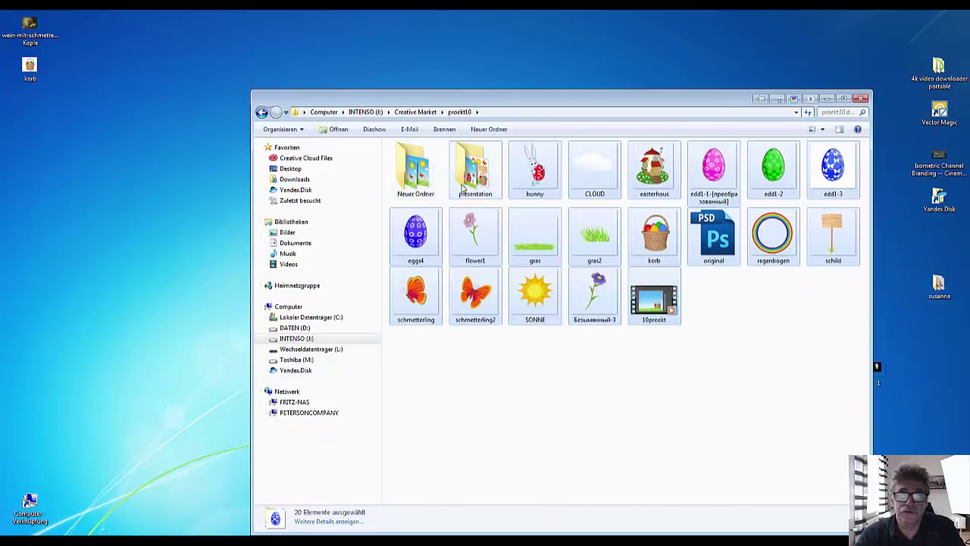
{"action": "right_click", "coordinate": [621, 385]}
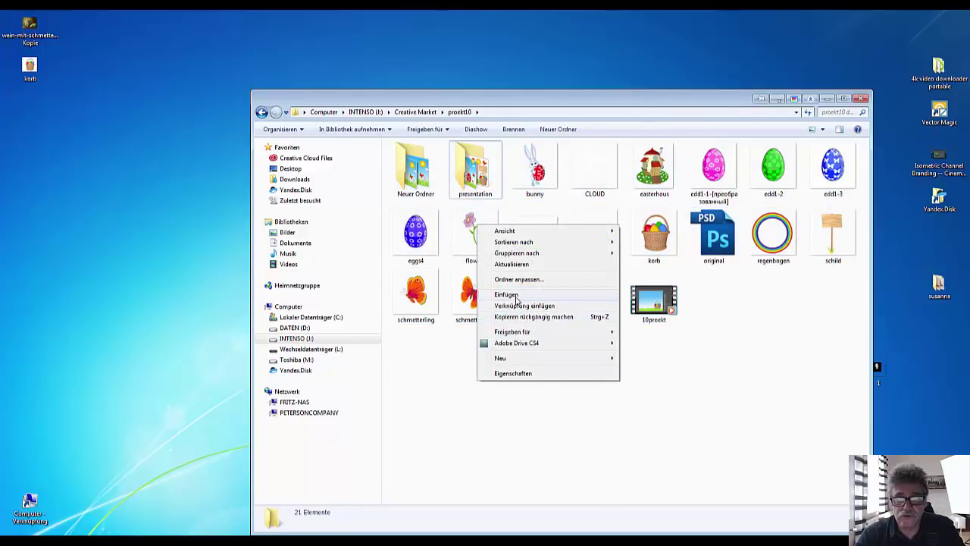
{"action": "left_click", "coordinate": [743, 311]}
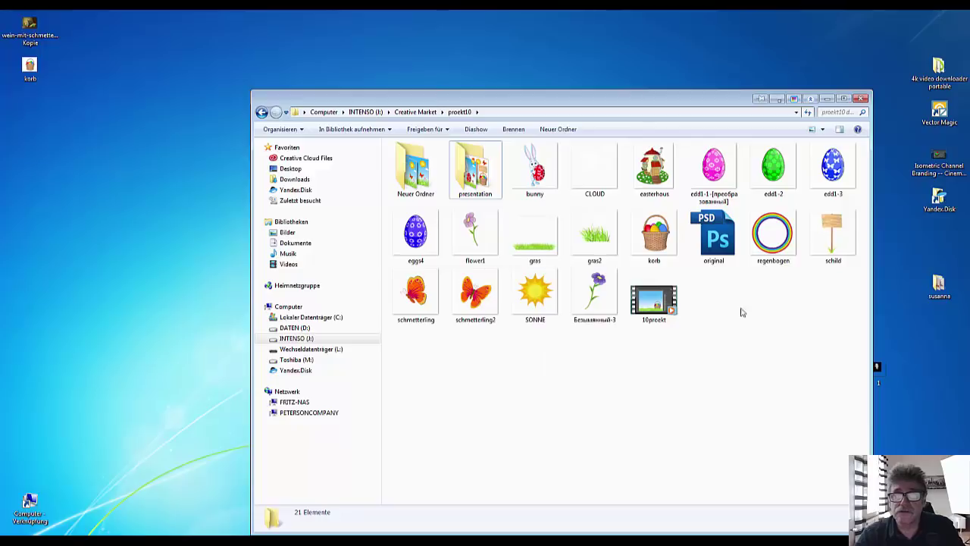
Pack all loose files in the proekt10 folder, from bunny to the 10proekt video, into a ZIP archive named proekt10
{"action": "left_click", "coordinate": [522, 175]}
{"action": "left_click", "coordinate": [657, 304]}
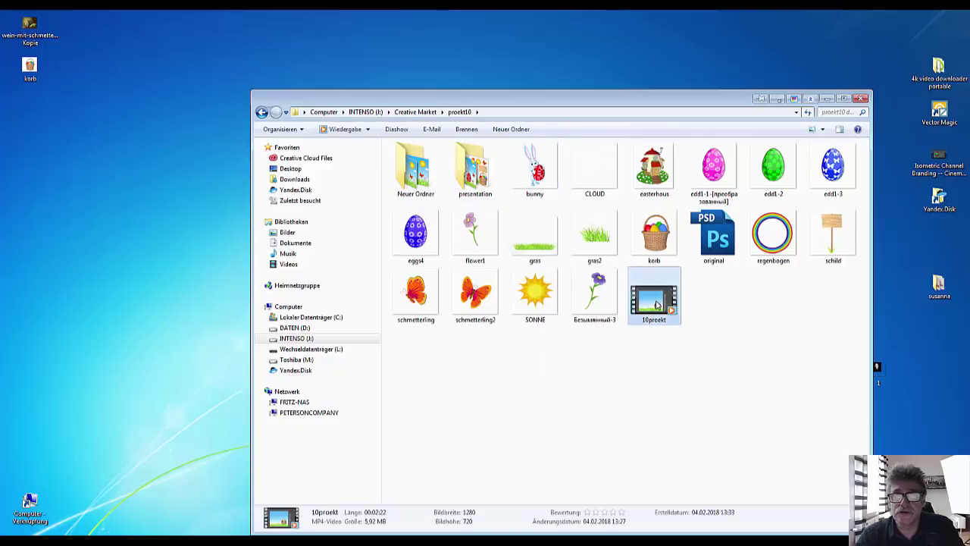
{"action": "left_click", "coordinate": [533, 180], "text": "shift"}
{"action": "right_click", "coordinate": [533, 181]}
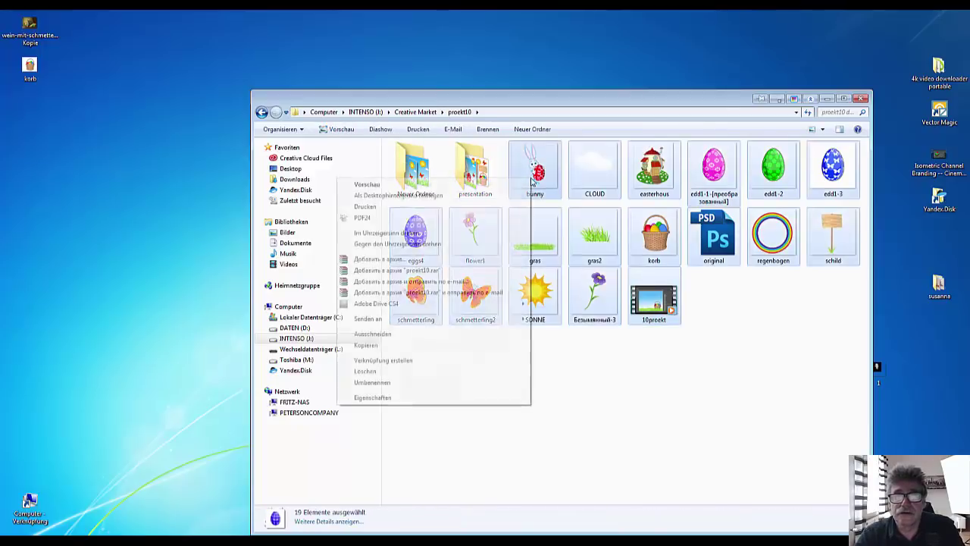
{"action": "left_click", "coordinate": [375, 261]}
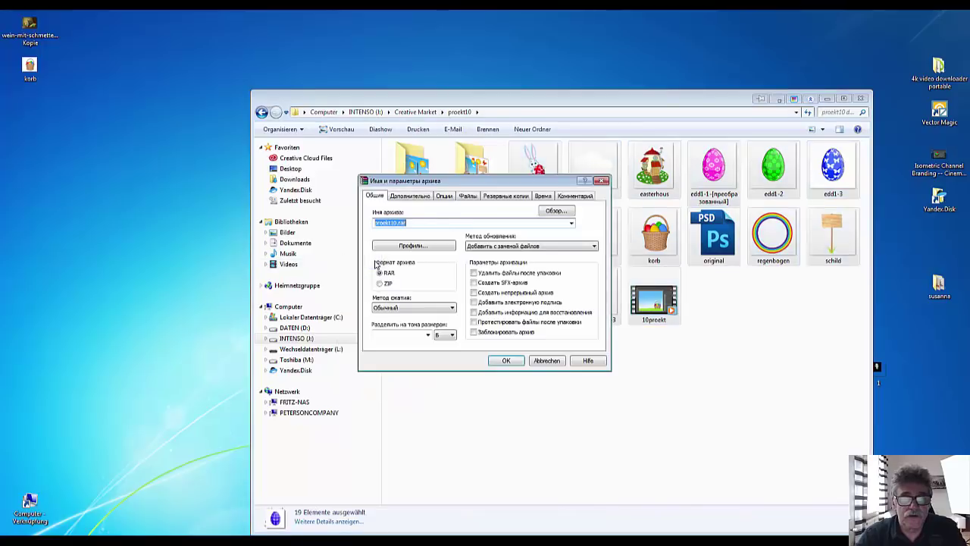
{"action": "left_click", "coordinate": [381, 285]}
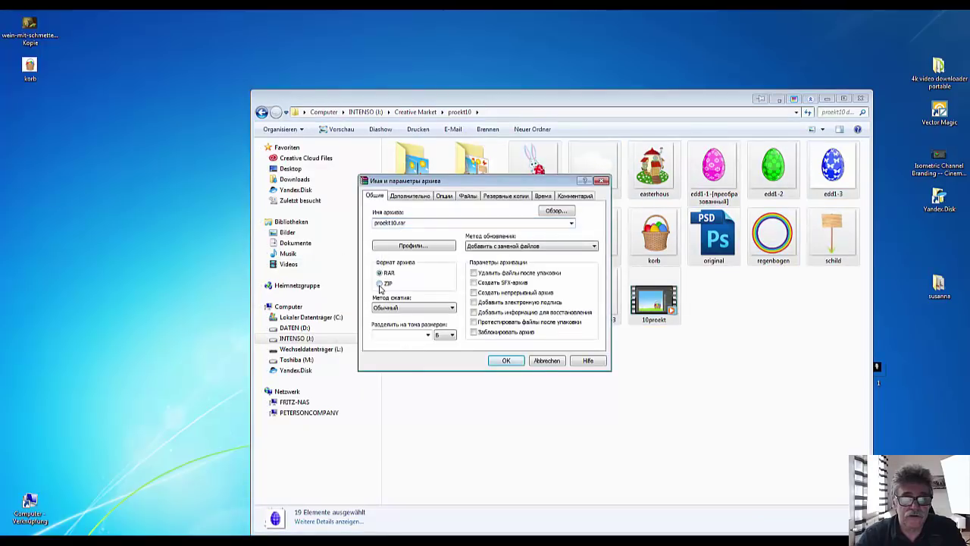
{"action": "left_click", "coordinate": [505, 362]}
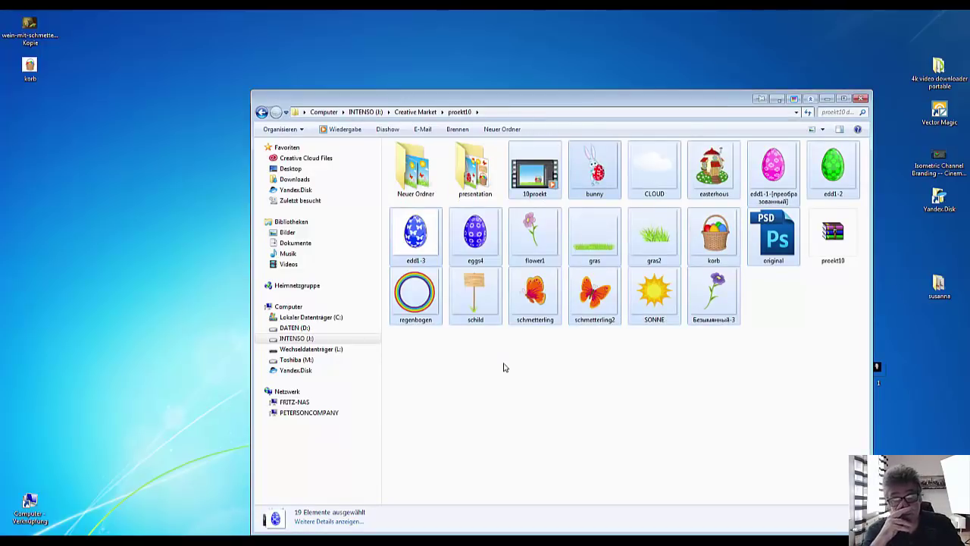
Open the presentation folder and view the zastavka image at large size to check its captions
{"action": "left_click", "coordinate": [470, 176]}
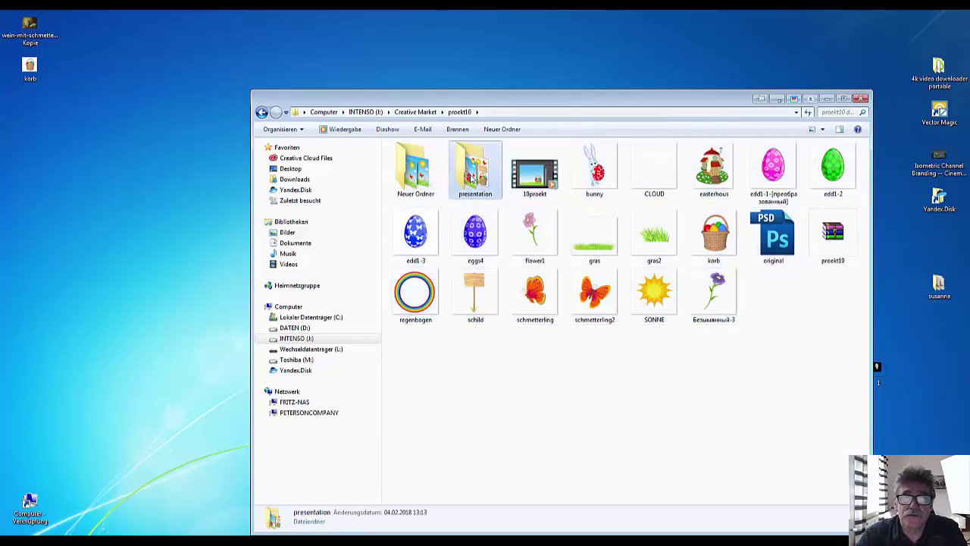
{"action": "double_click", "coordinate": [470, 176]}
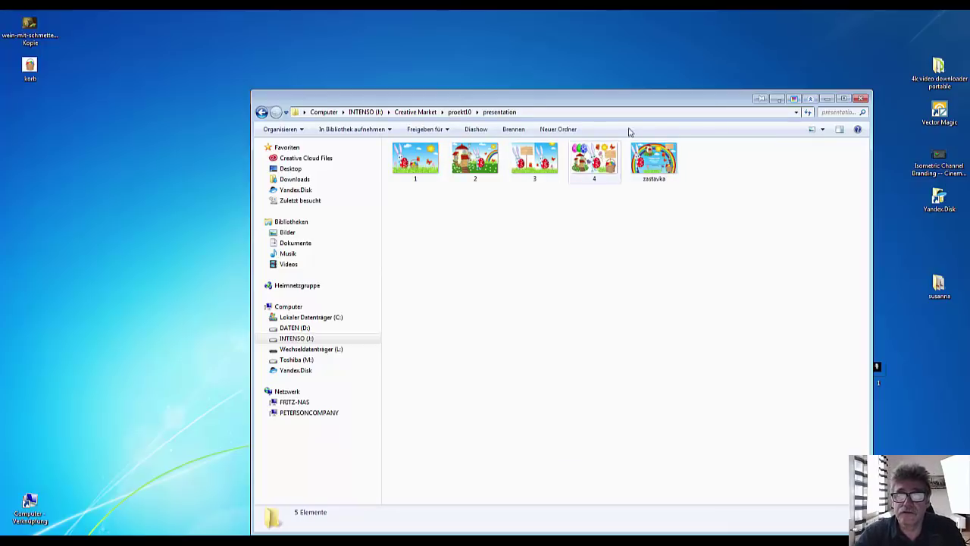
{"action": "mouse_move", "coordinate": [582, 181]}
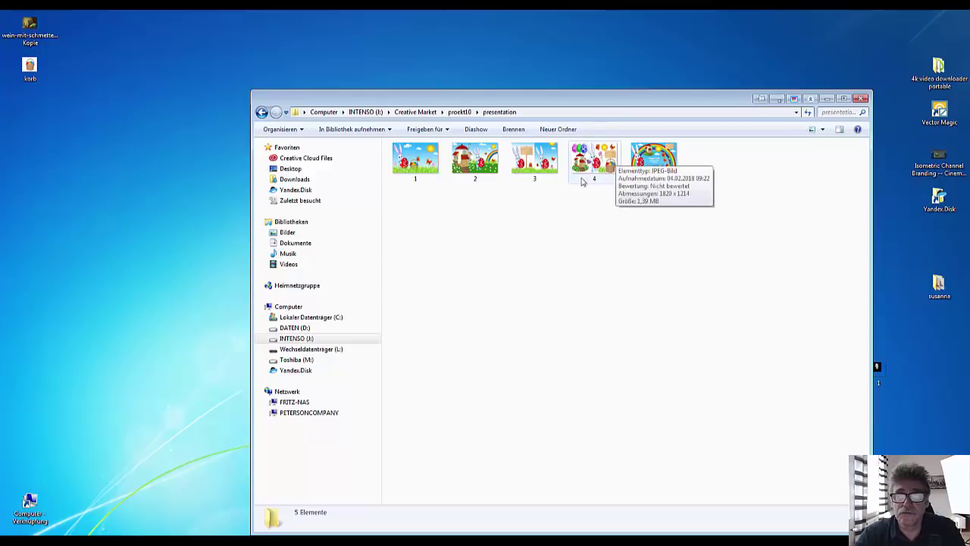
{"action": "left_click", "coordinate": [649, 163]}
{"action": "double_click", "coordinate": [649, 162]}
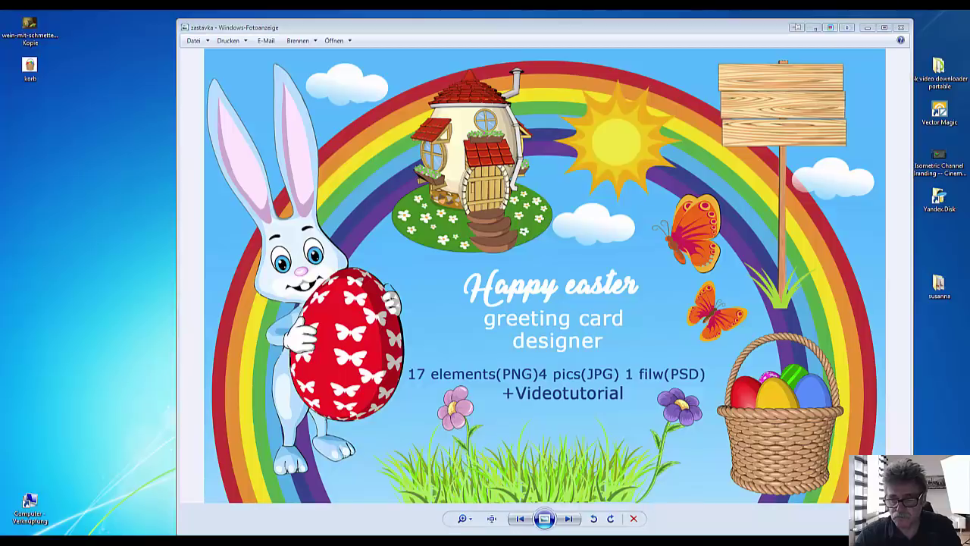
{"action": "right_click", "coordinate": [673, 534]}
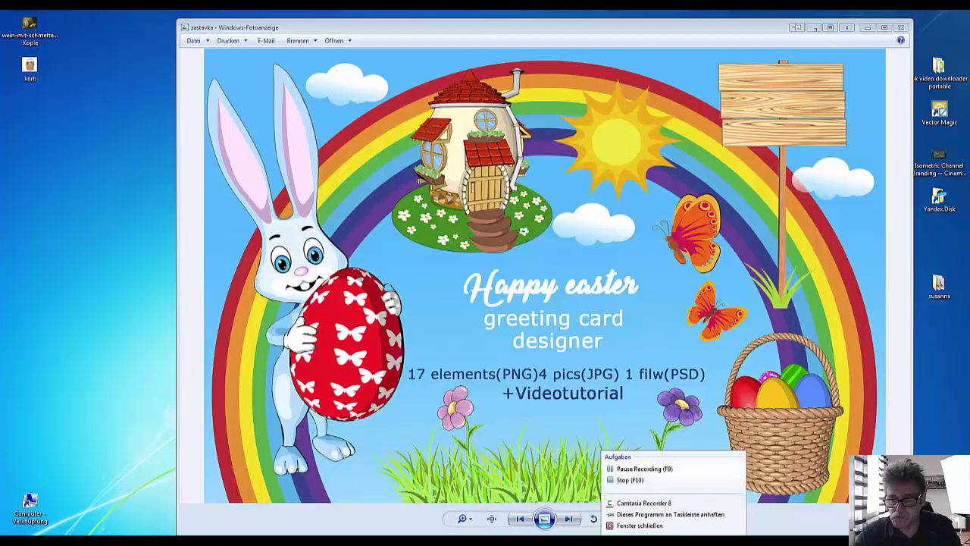
{"action": "left_click", "coordinate": [626, 480]}
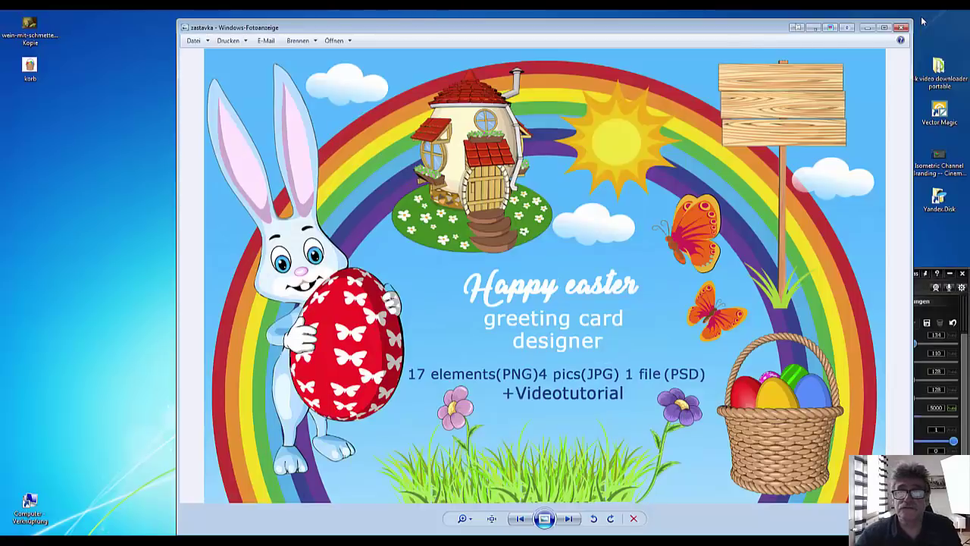
Minimise the image preview, switch to Firefox and examine the Happy Easter bundle product page and its description in a maximised window
{"action": "left_click", "coordinate": [868, 30]}
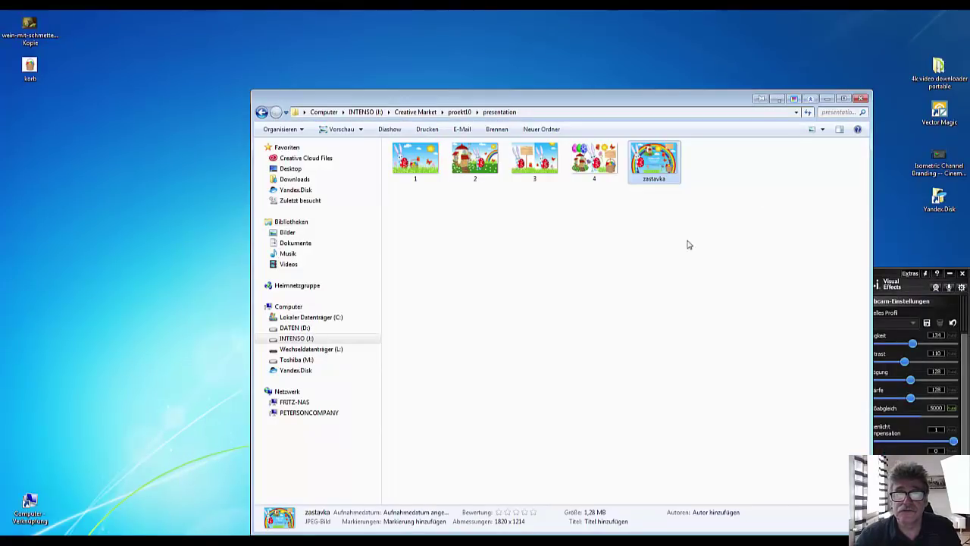
{"action": "left_click", "coordinate": [617, 237]}
{"action": "key", "text": "super"}
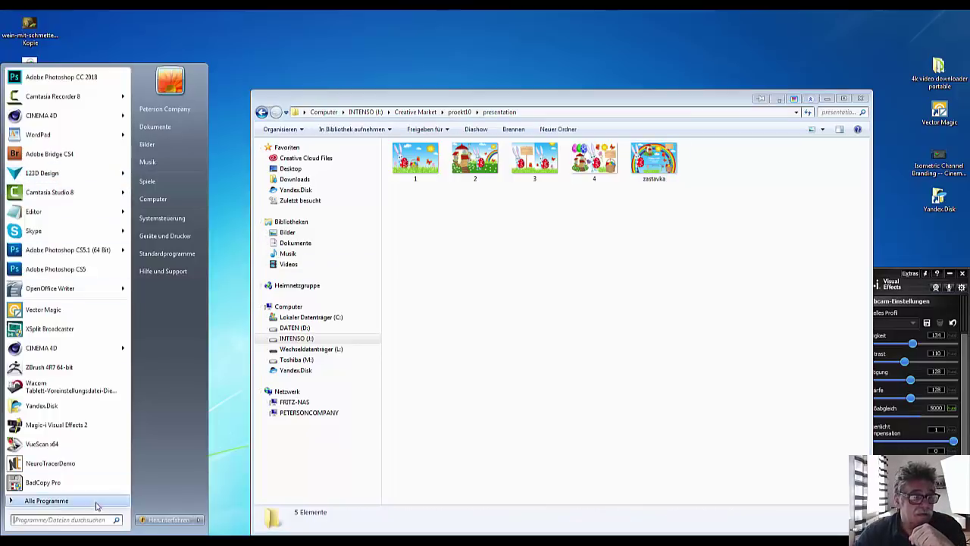
{"action": "key", "text": "alt+Tab"}
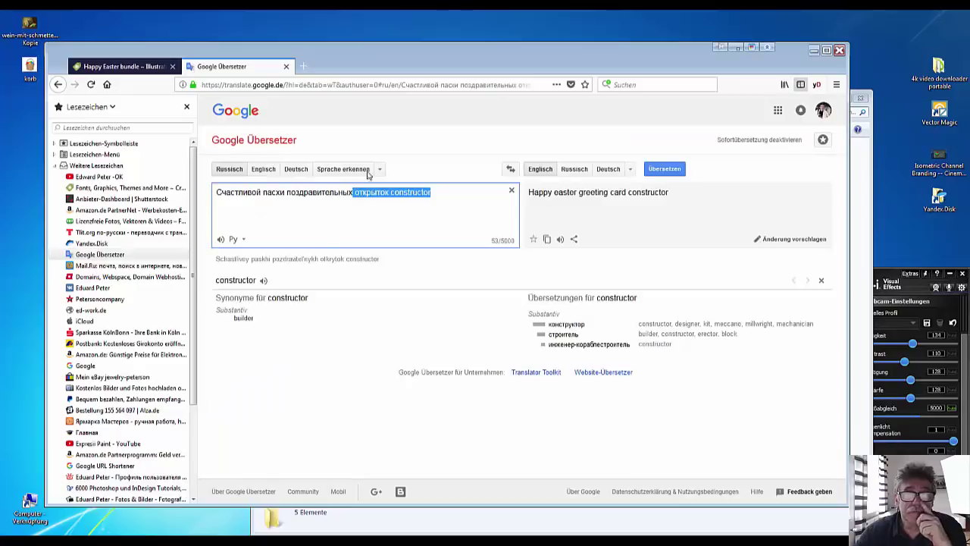
{"action": "left_click", "coordinate": [119, 68]}
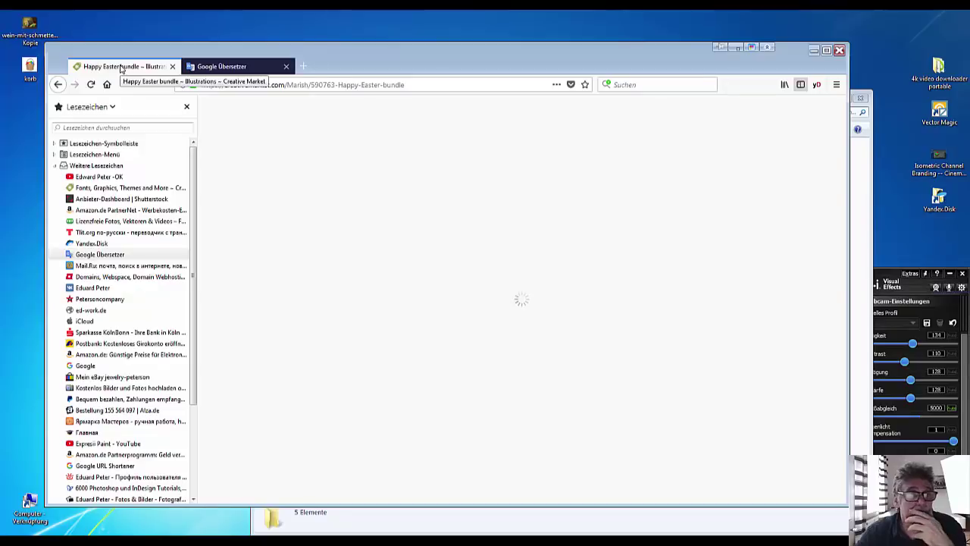
{"action": "left_click", "coordinate": [826, 50]}
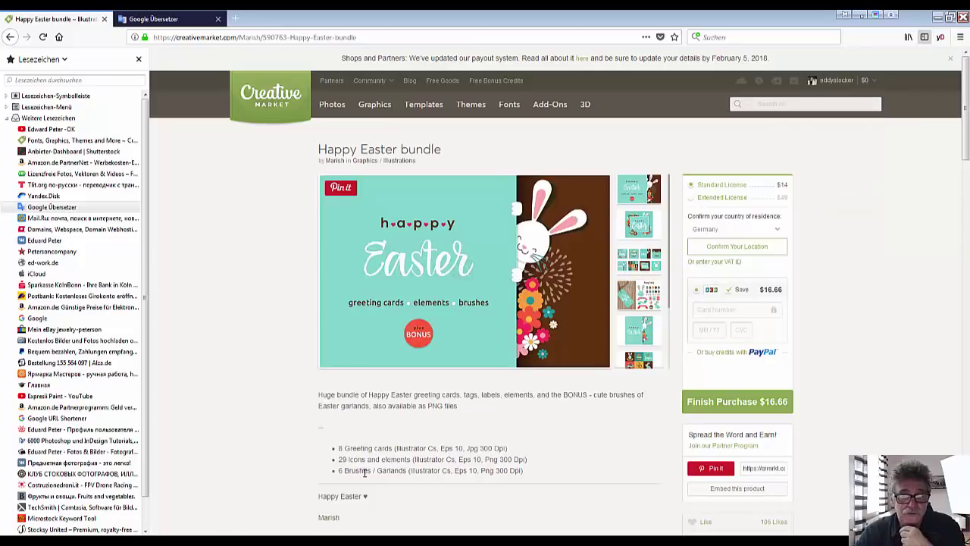
{"action": "scroll", "coordinate": [430, 372], "scroll_direction": "down", "scroll_amount": 1}
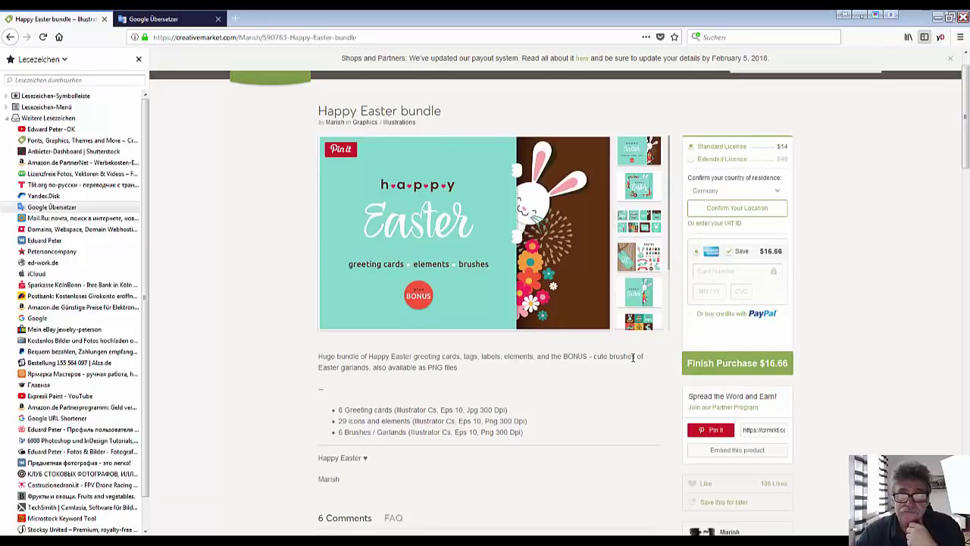
{"action": "scroll", "coordinate": [581, 379], "scroll_direction": "down", "scroll_amount": 2}
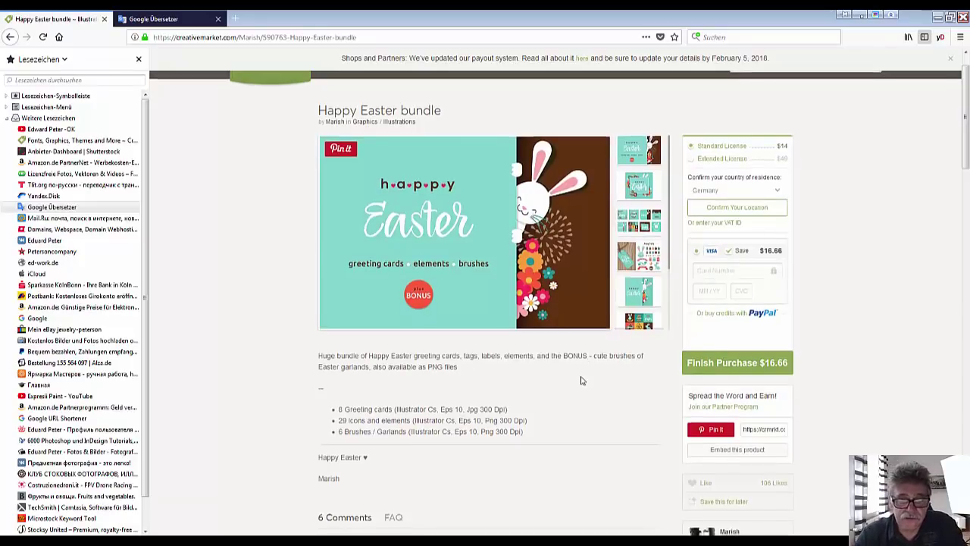
{"action": "scroll", "coordinate": [581, 379], "scroll_direction": "up", "scroll_amount": 3}
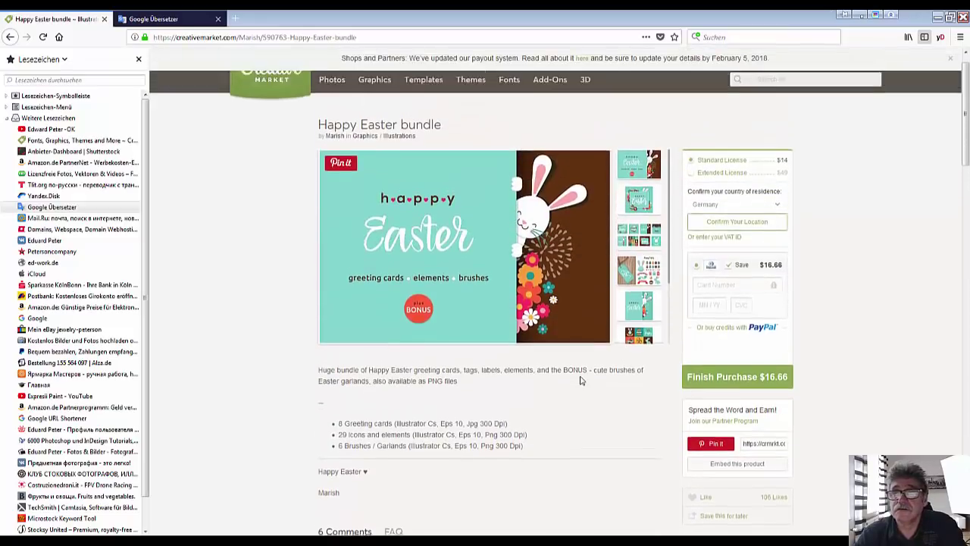
Open the account's own shop page on Creative Market and look over its product listings
{"action": "mouse_move", "coordinate": [868, 82]}
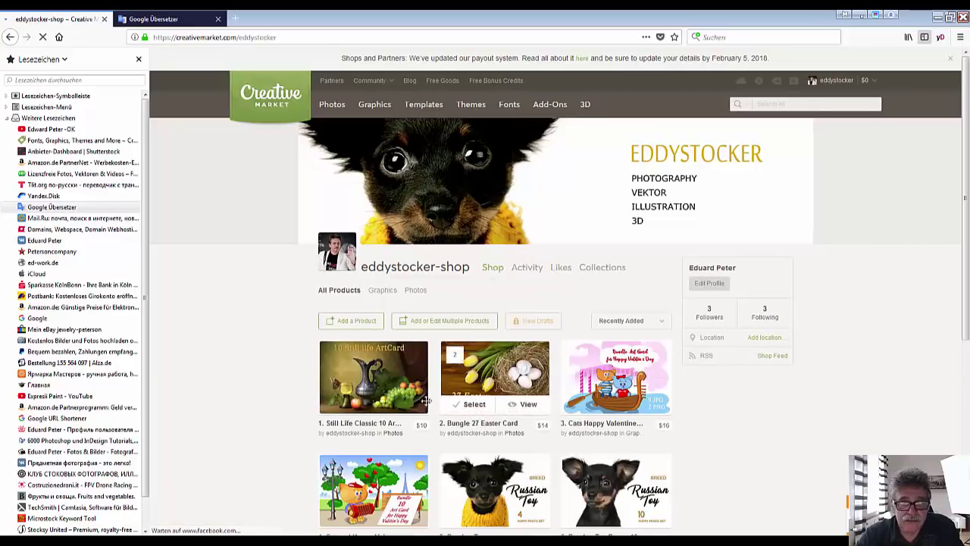
{"action": "scroll", "coordinate": [650, 396], "scroll_direction": "down", "scroll_amount": 3}
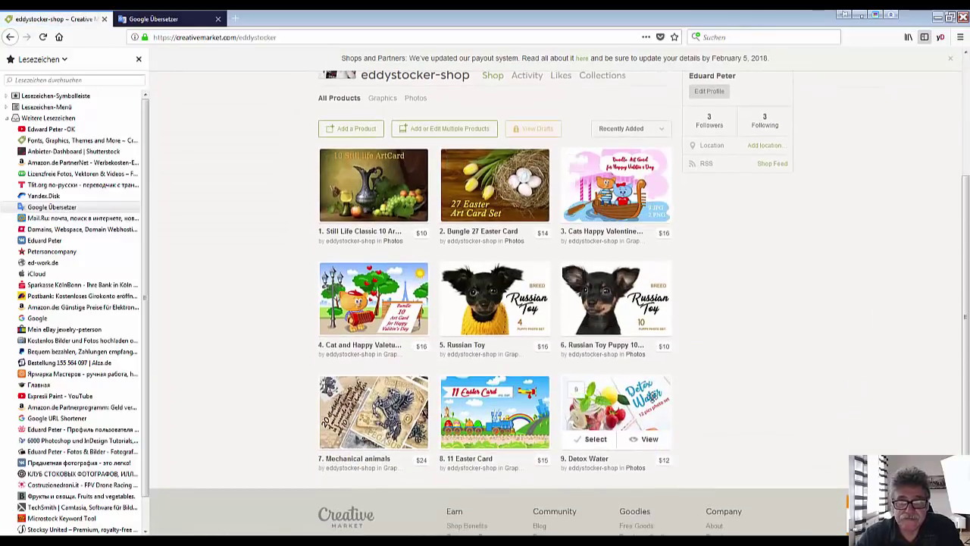
{"action": "scroll", "coordinate": [650, 396], "scroll_direction": "up", "scroll_amount": 3}
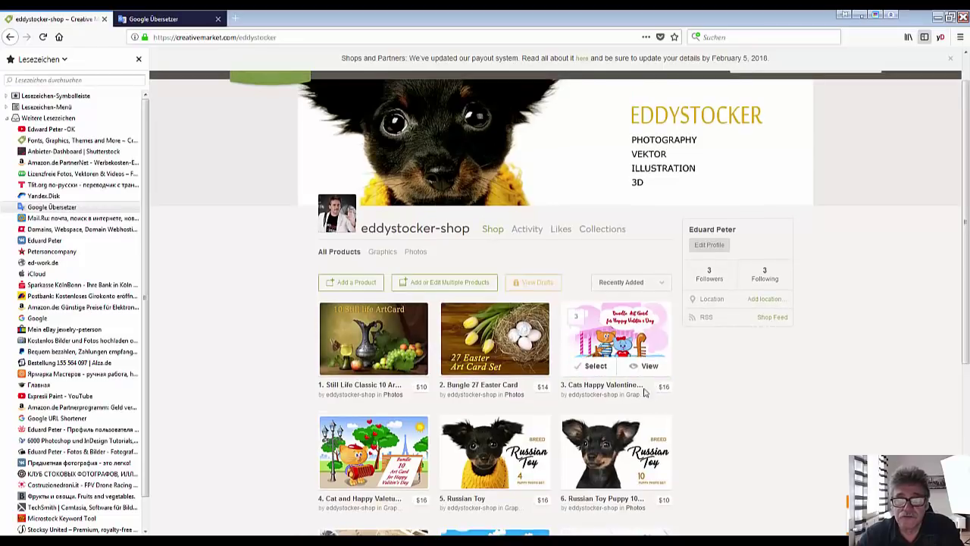